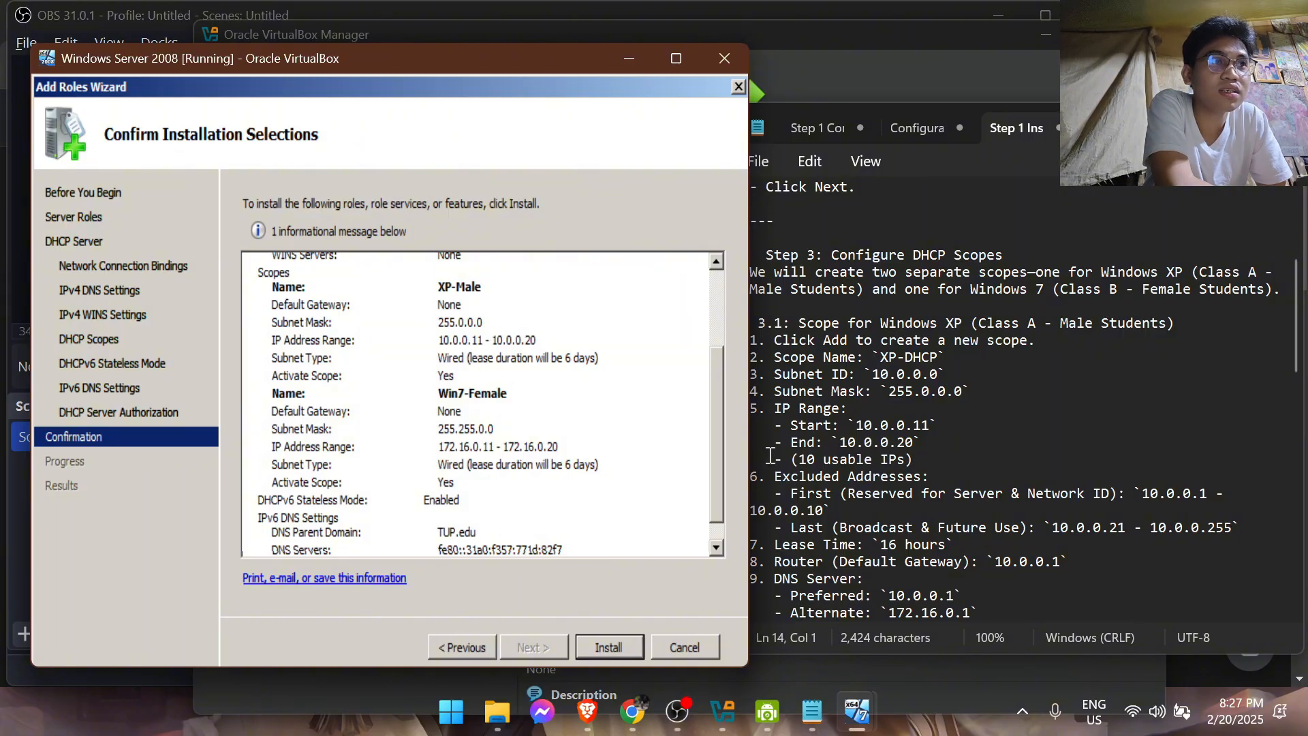
Check the scope notes and install the DHCP Server role with the XP-Male and Win7-Female scopes
scroll(967, 494, "down", 1)
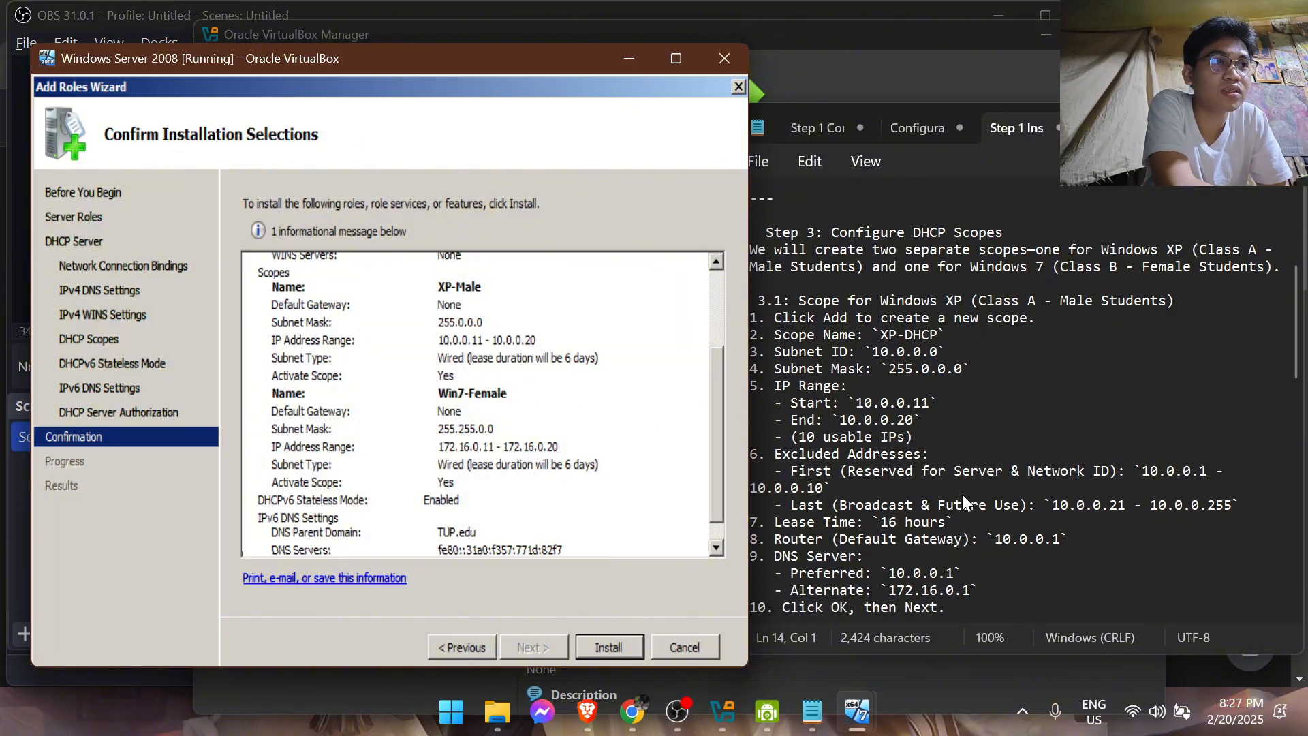
scroll(885, 483, "down", 4)
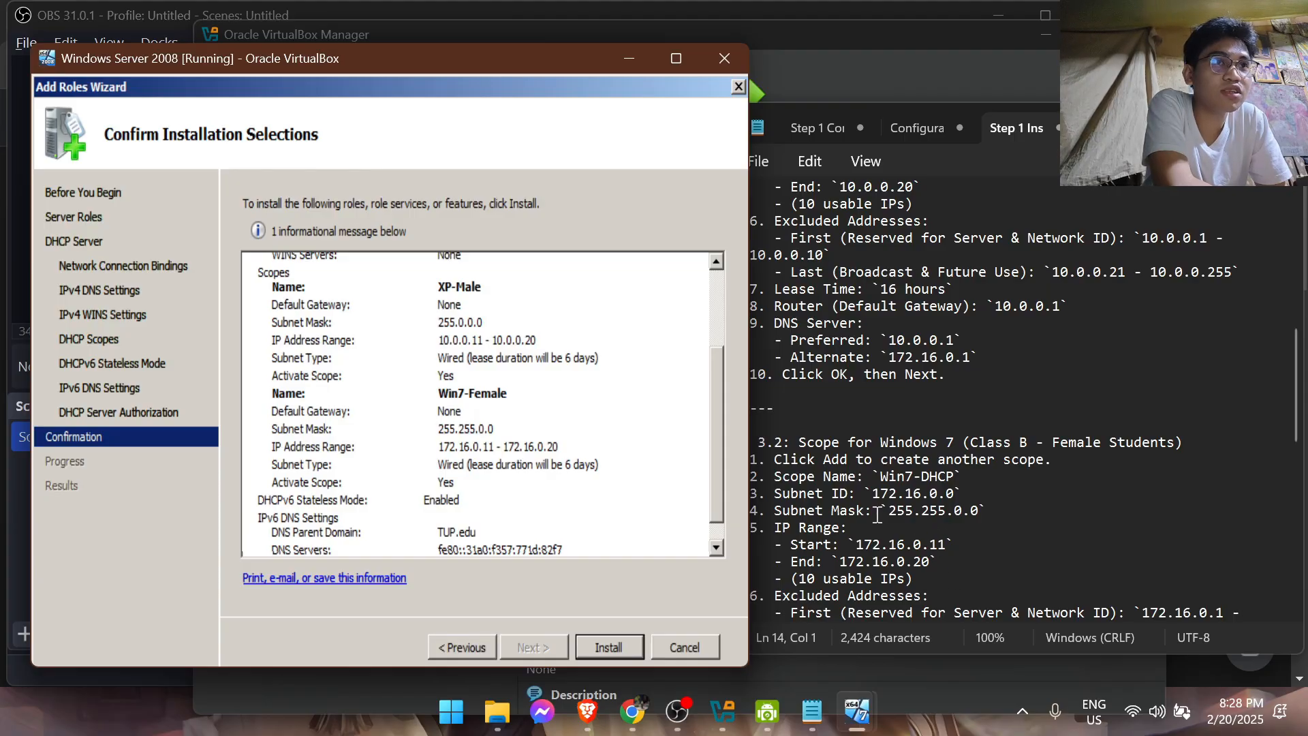
left_click(621, 647)
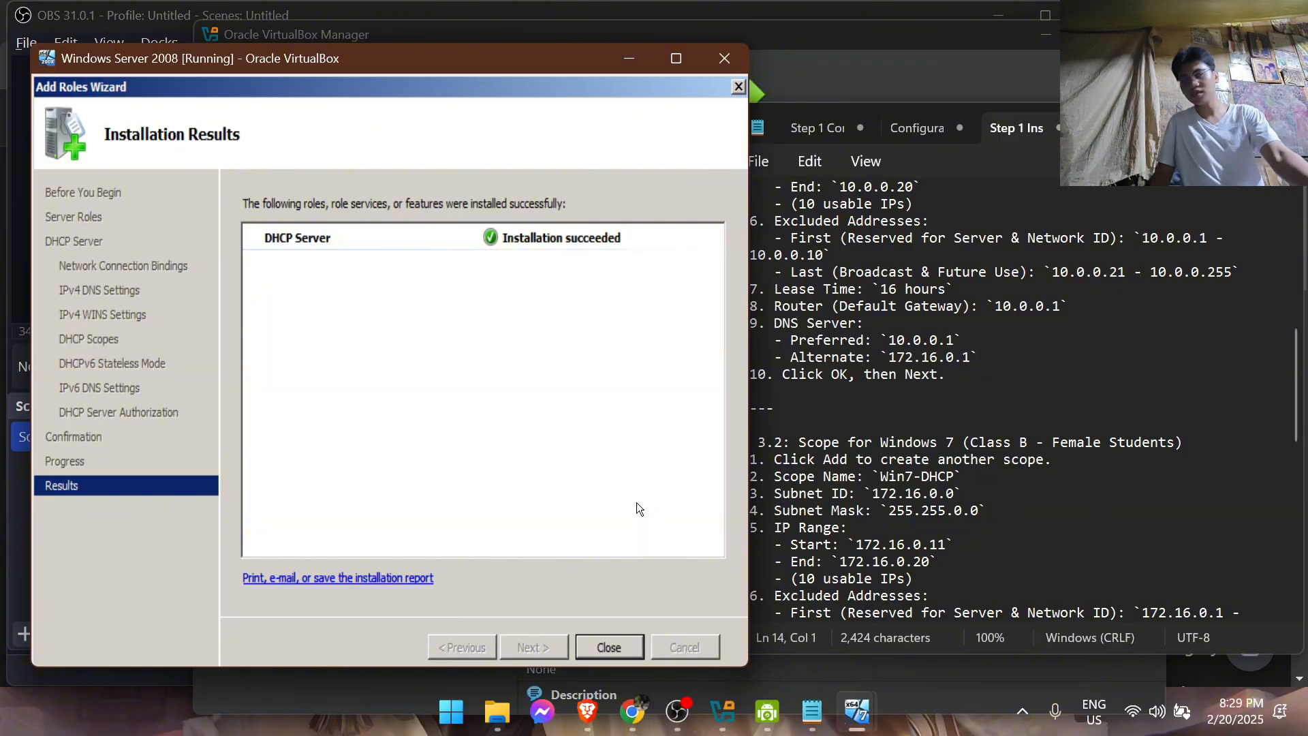
mouse_move(767, 711)
mouse_move(777, 645)
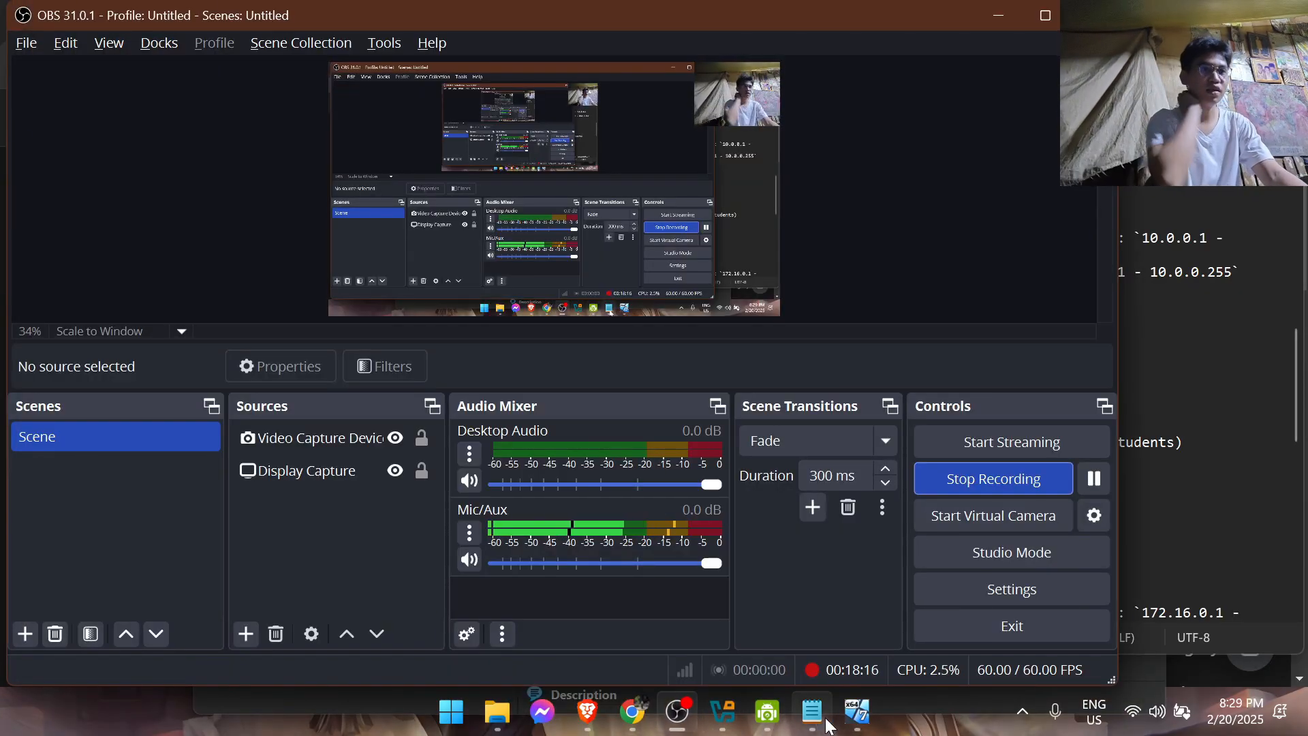
mouse_move(857, 712)
left_click(996, 599)
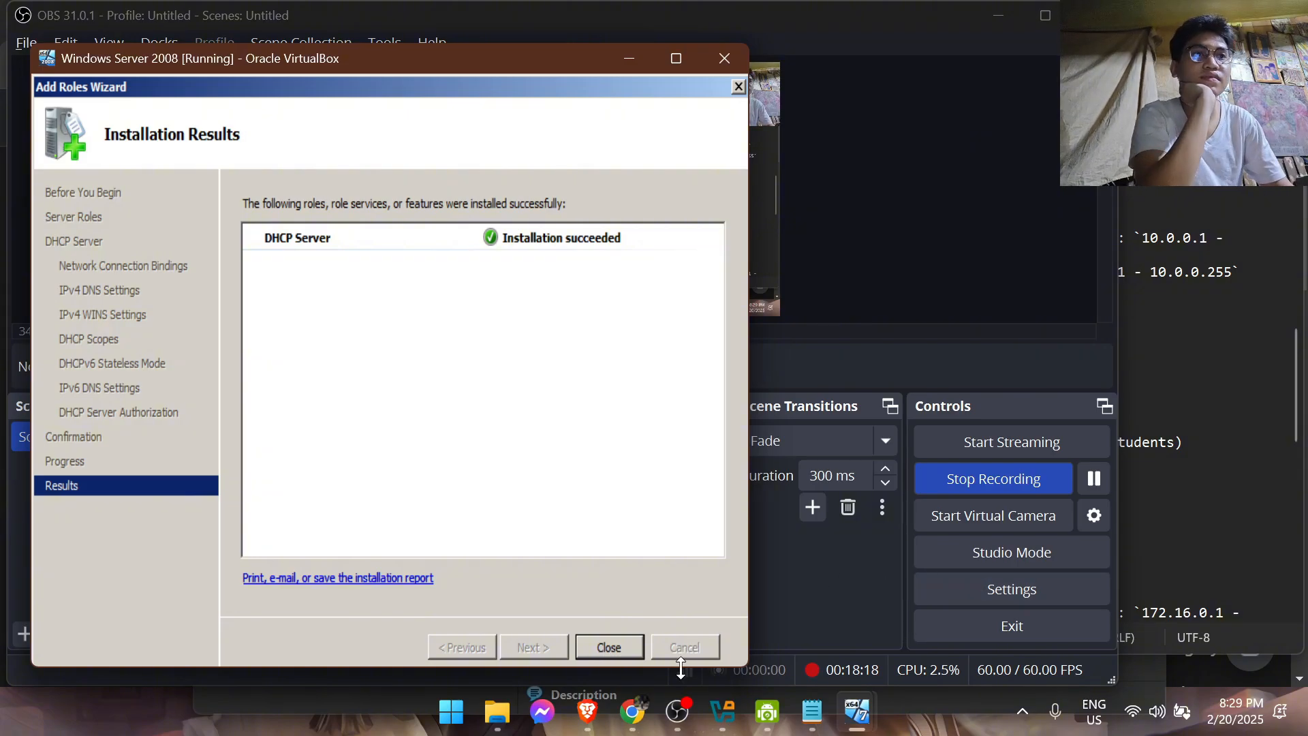
left_click(723, 711)
mouse_move(866, 716)
left_click(927, 646)
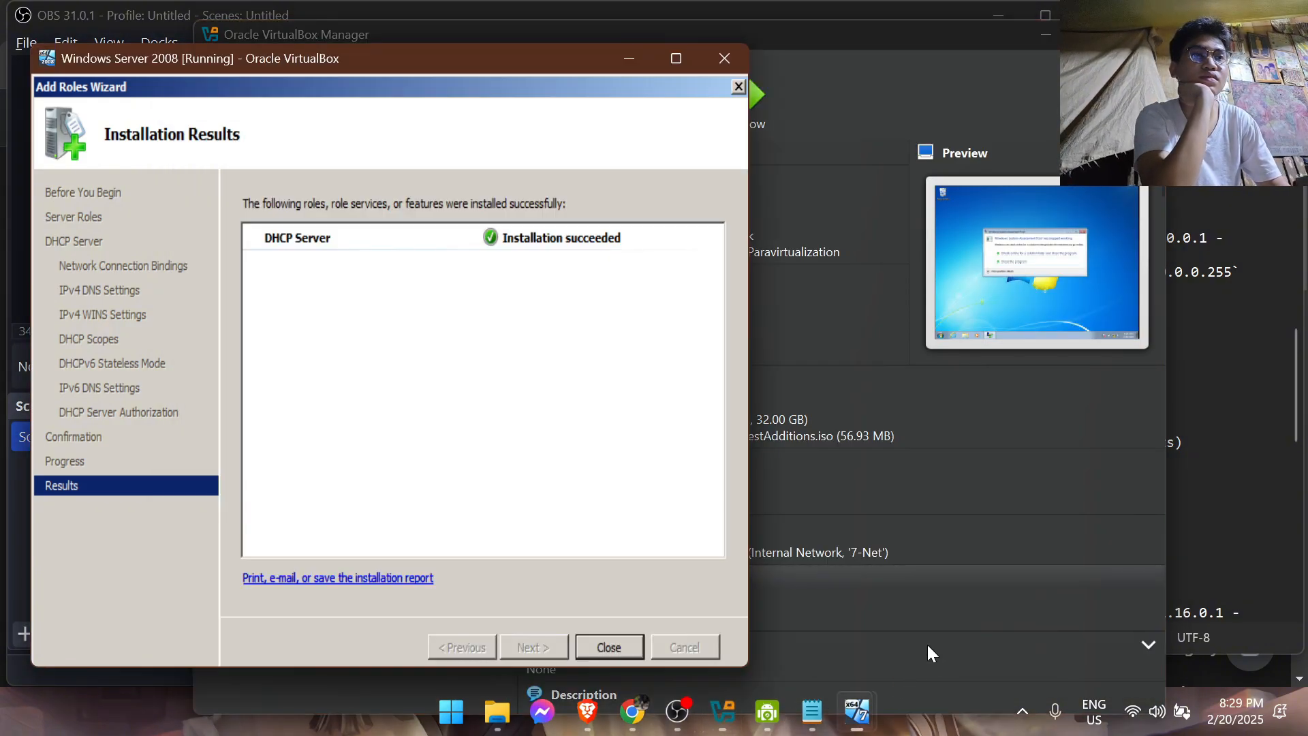
left_click(812, 711)
Close the Add Roles Wizard and bring the Windows Server 2008 virtual machine to the front
left_click(608, 647)
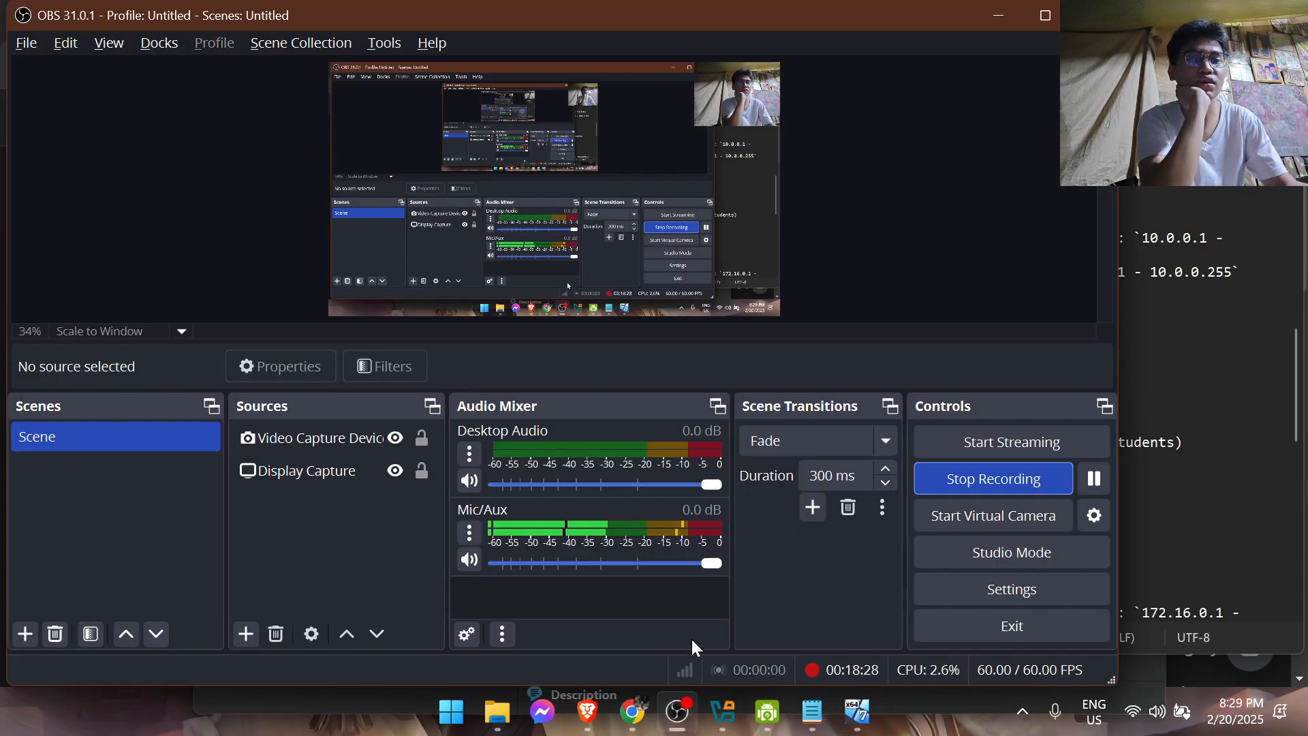
left_click(724, 712)
mouse_move(857, 711)
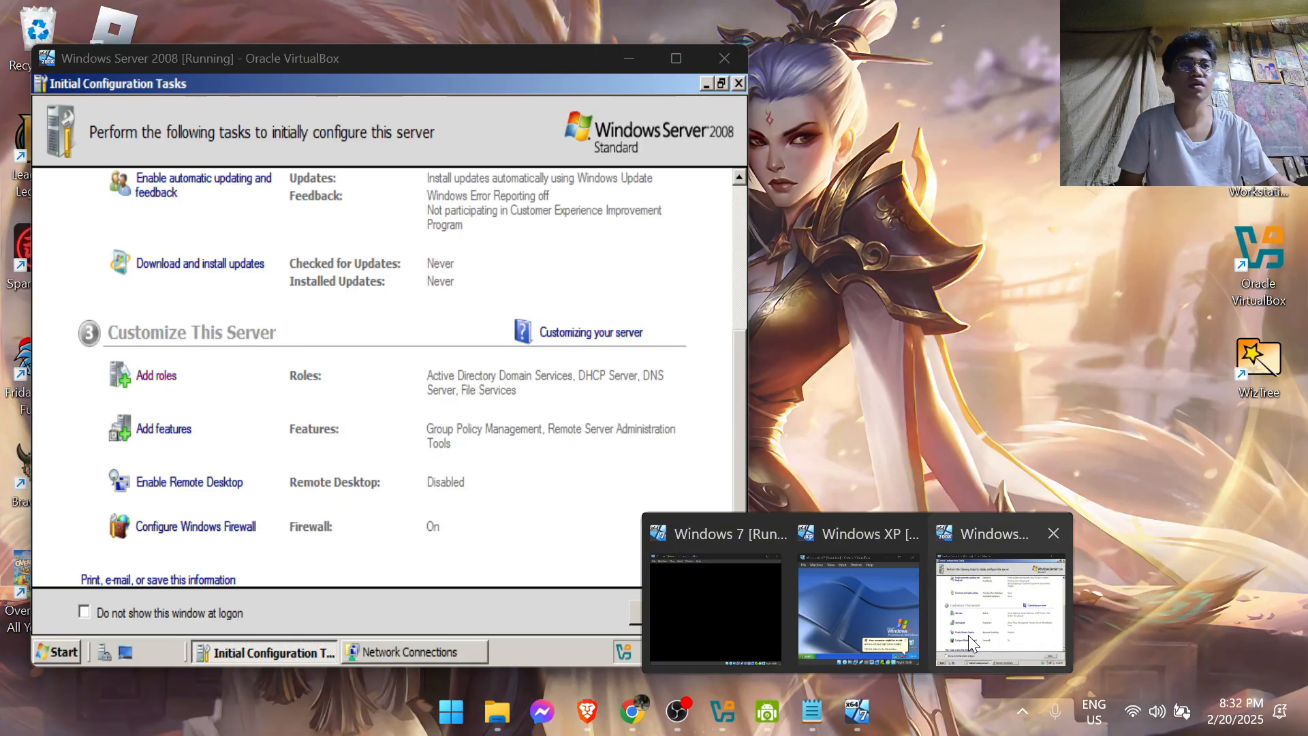
left_click(967, 635)
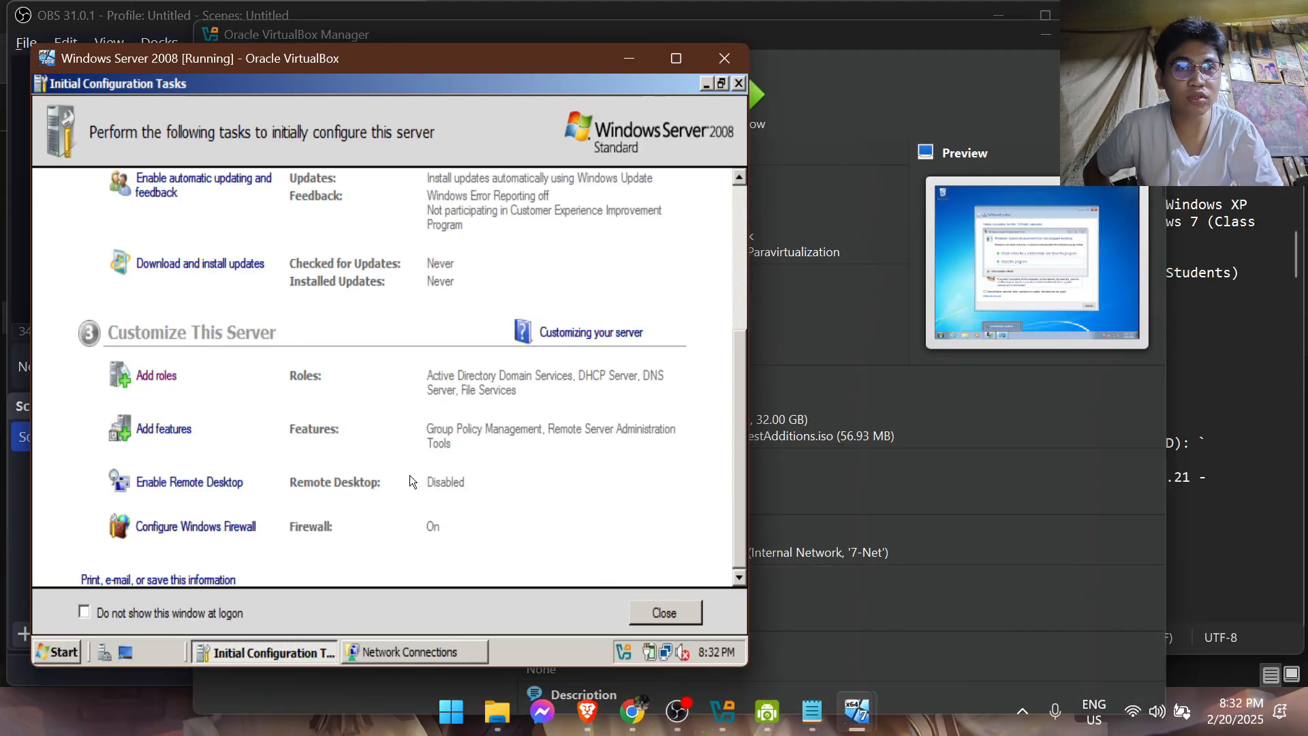
Review the server's initial configuration summary and the Notepad instructions for verifying and configuring the DHCP scopes
scroll(410, 475, "up", 5)
scroll(537, 407, "down", 3)
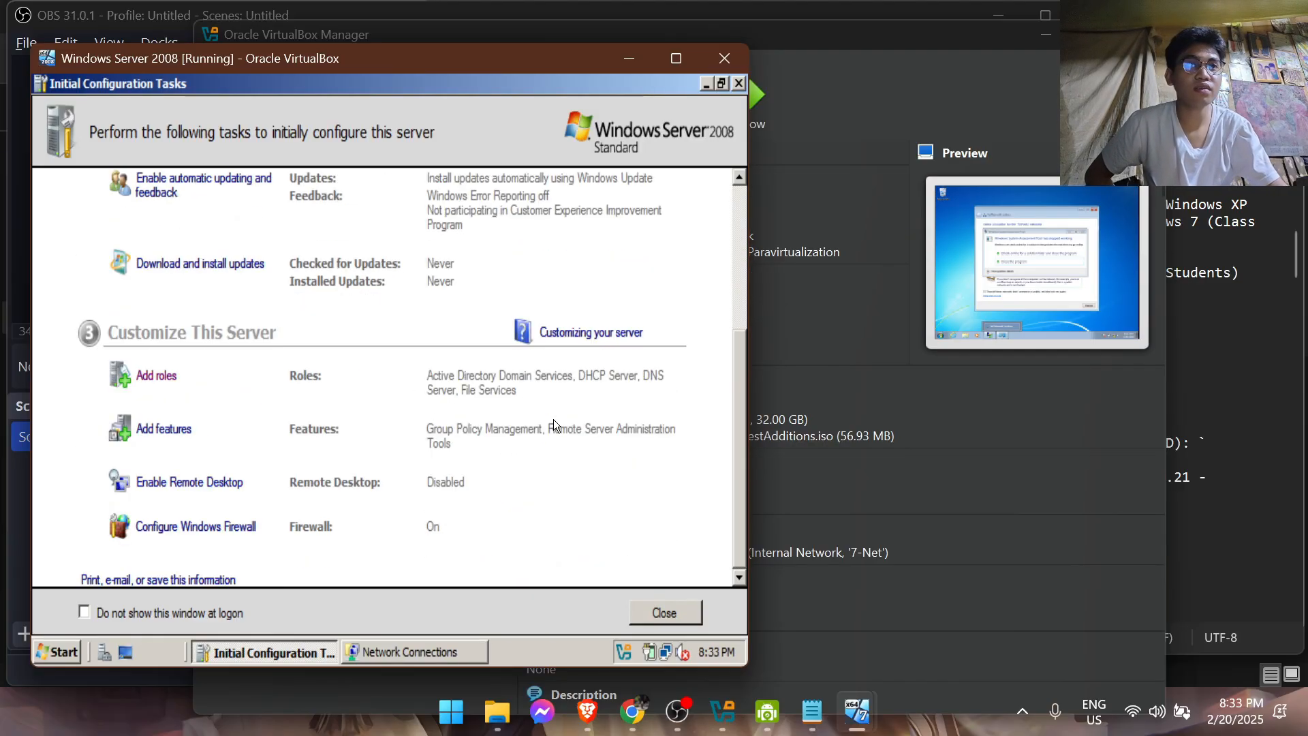
scroll(553, 419, "up", 3)
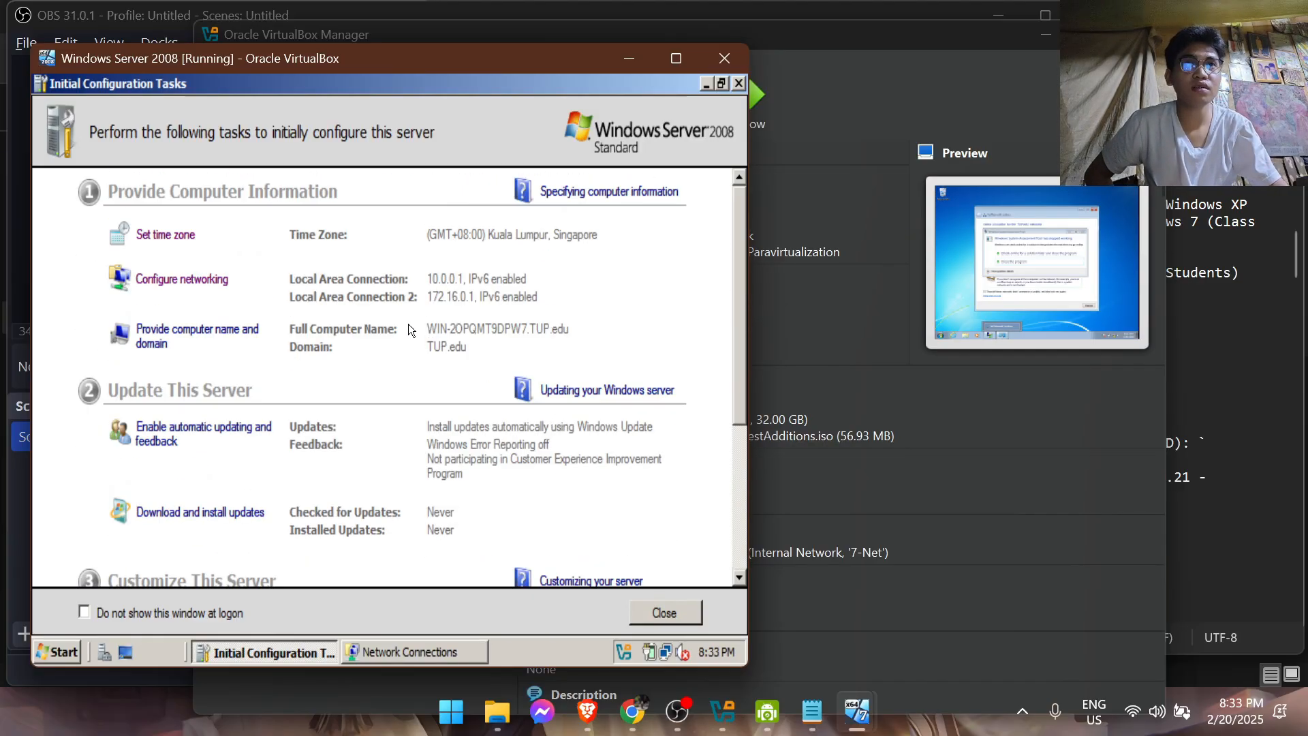
left_click(811, 711)
scroll(938, 499, "down", 15)
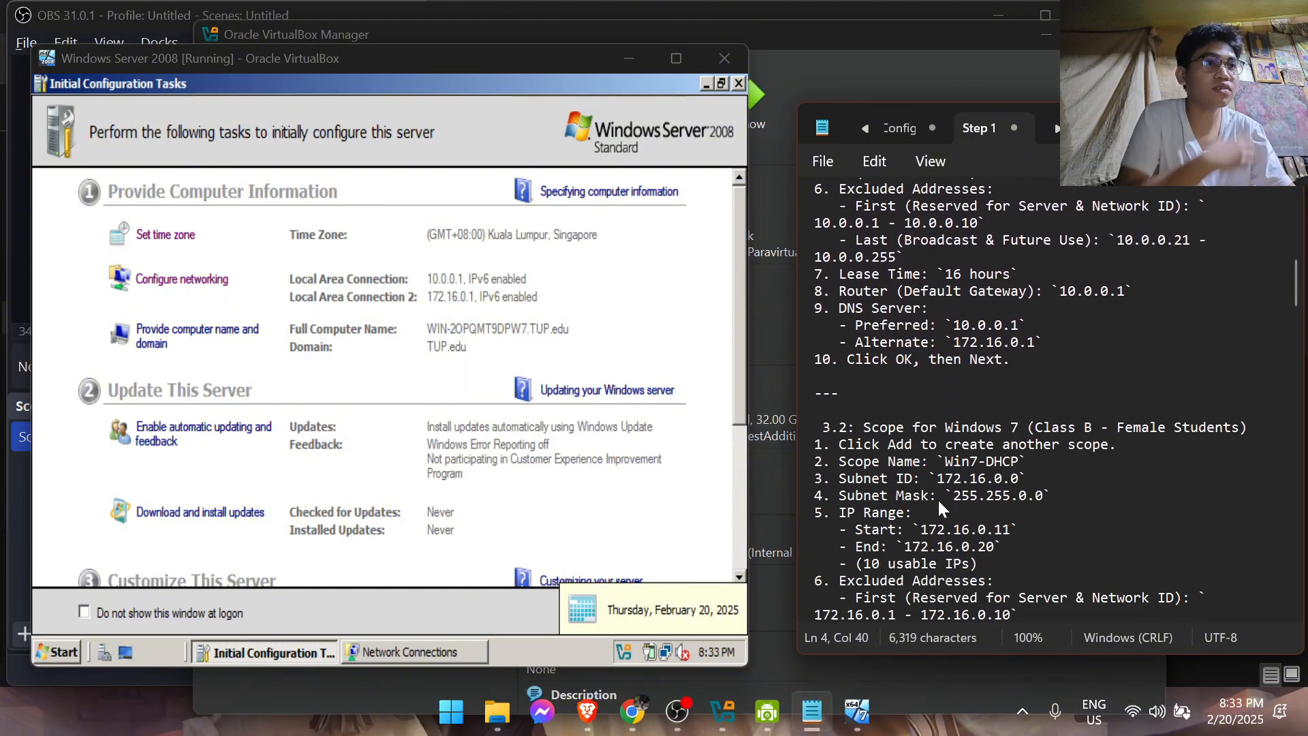
scroll(947, 508, "down", 9)
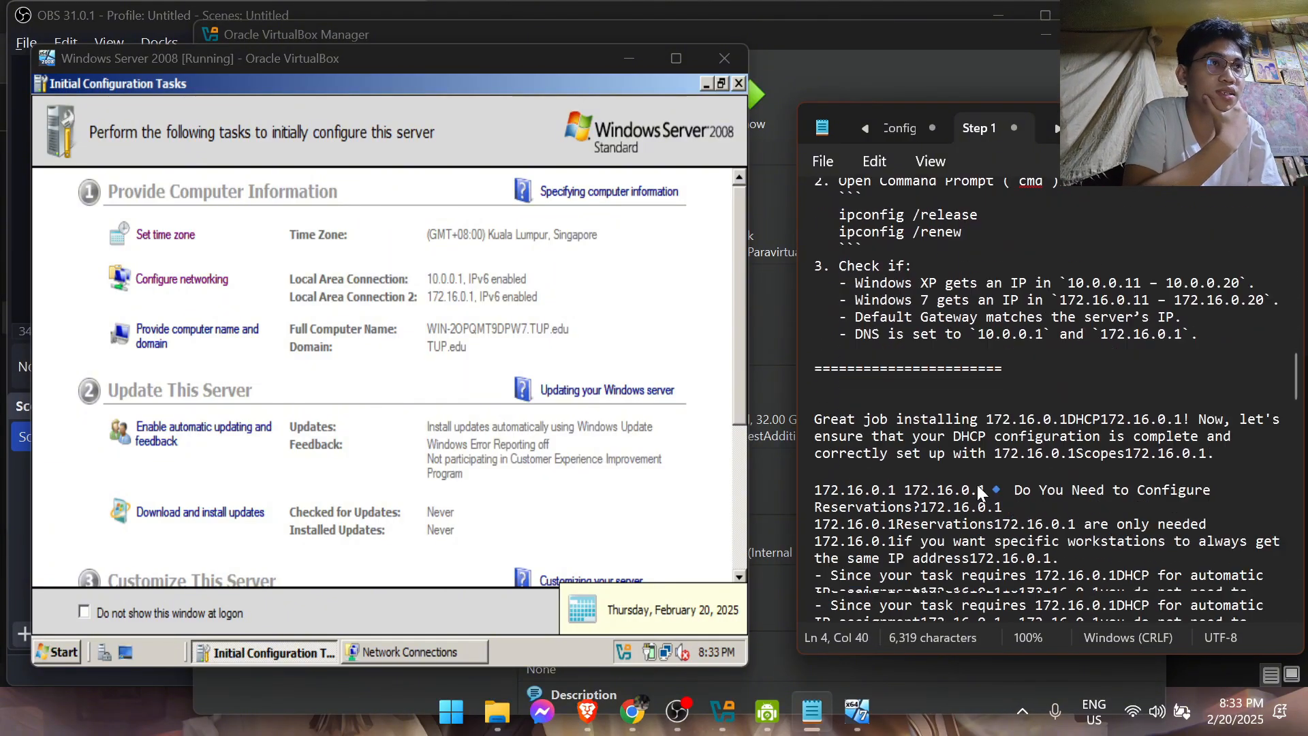
scroll(944, 416, "down", 5)
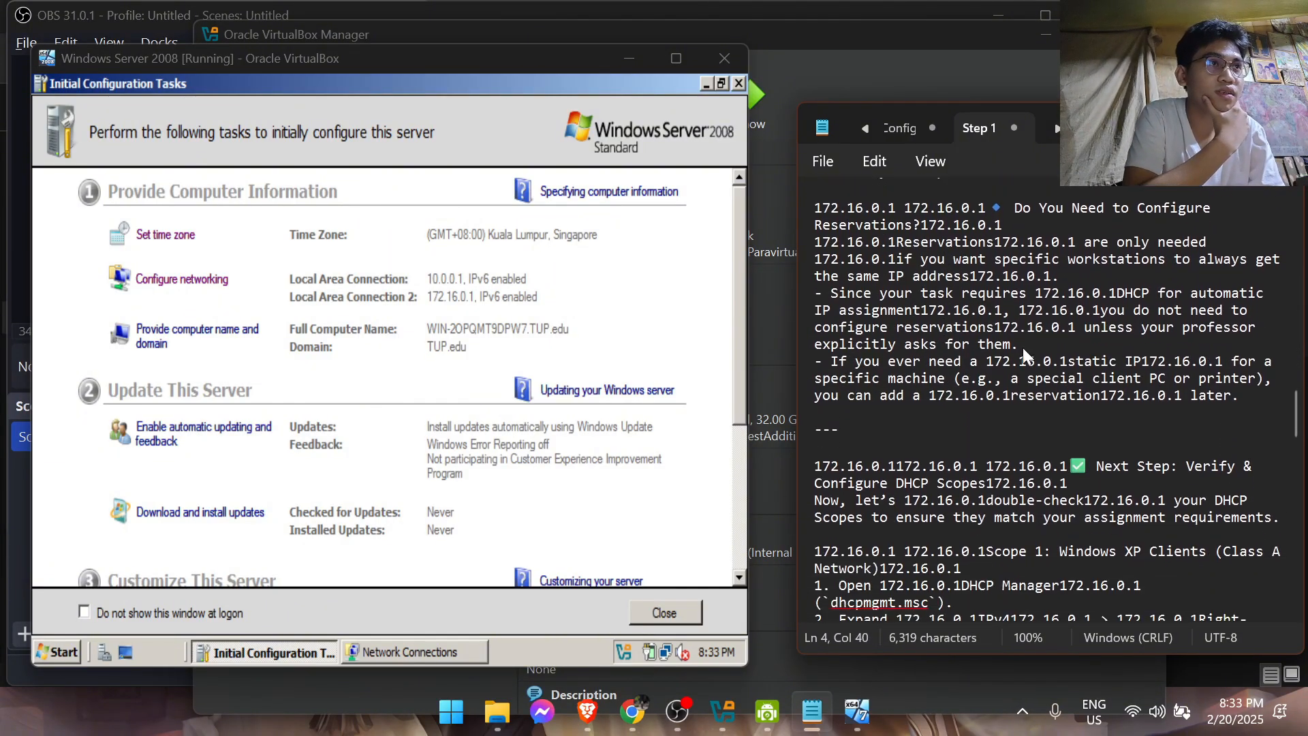
scroll(1031, 329, "down", 2)
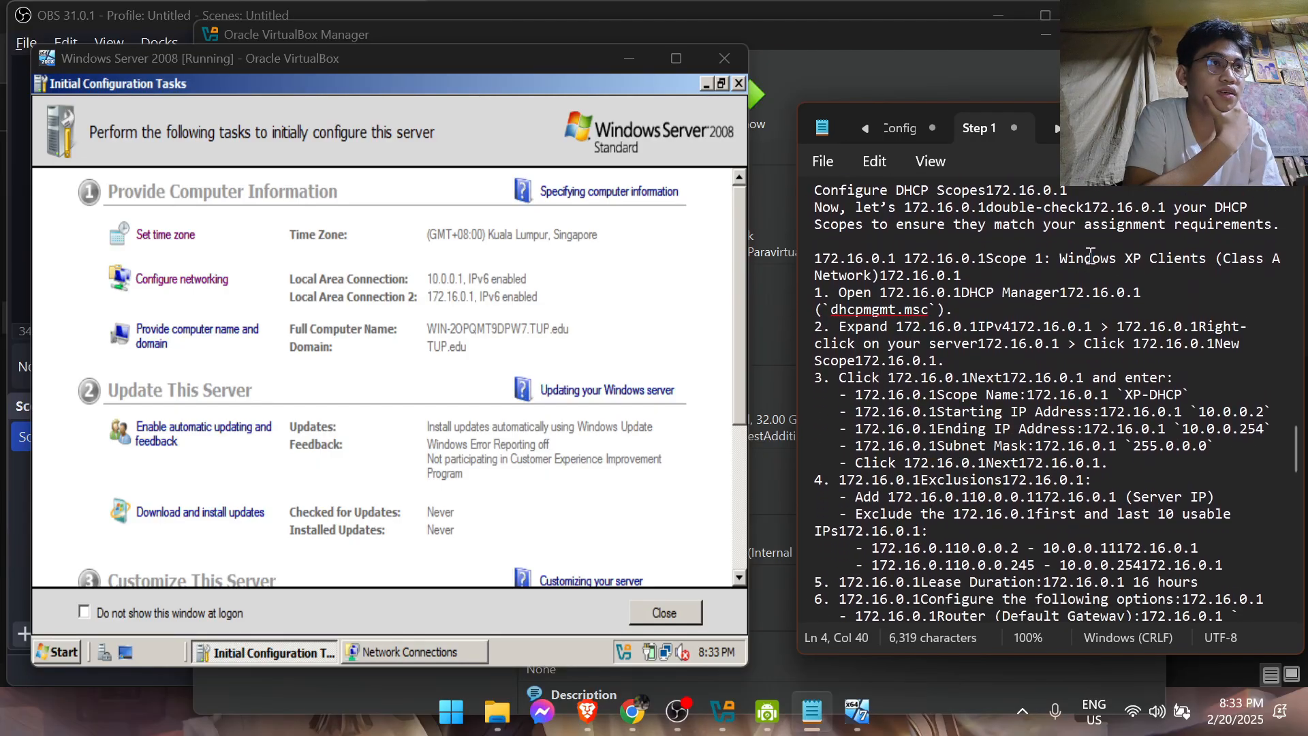
scroll(1090, 255, "up", 1)
scroll(1089, 254, "down", 1)
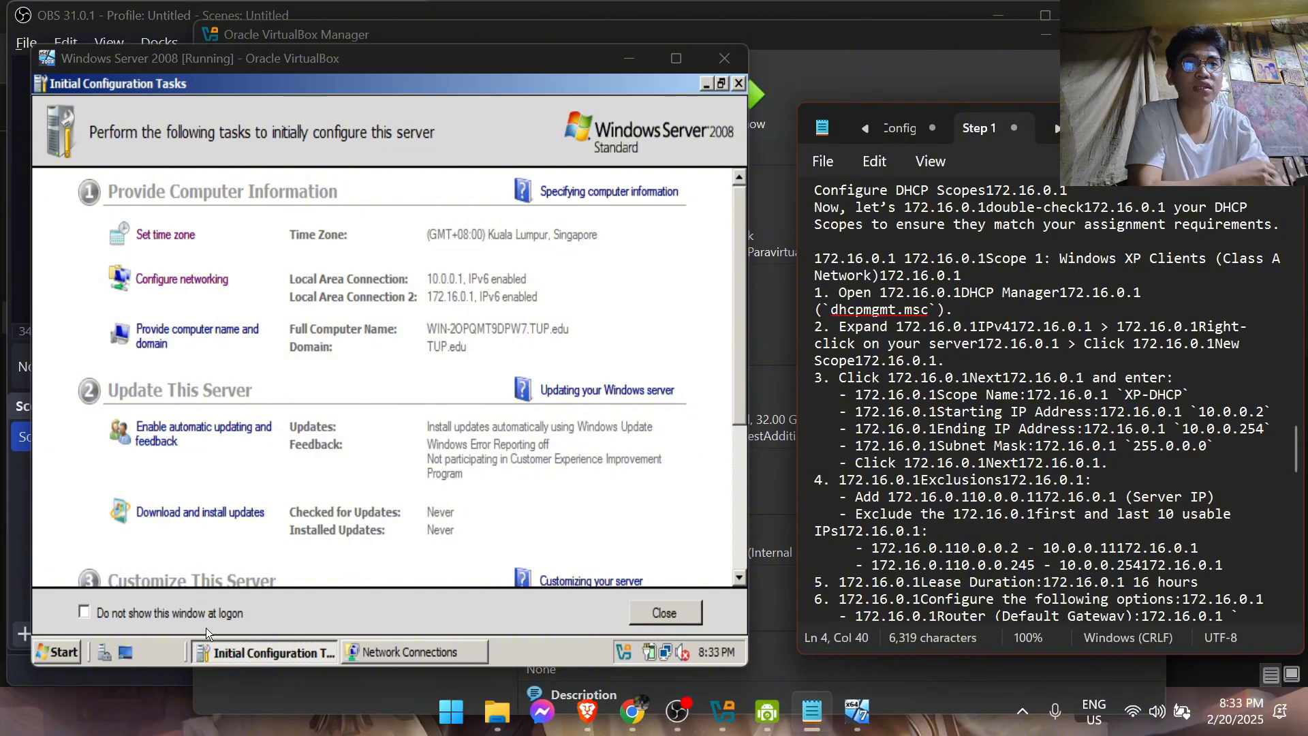
Open the DHCP management console on the server and expand its IPv4 node to list the scopes
left_click(61, 651)
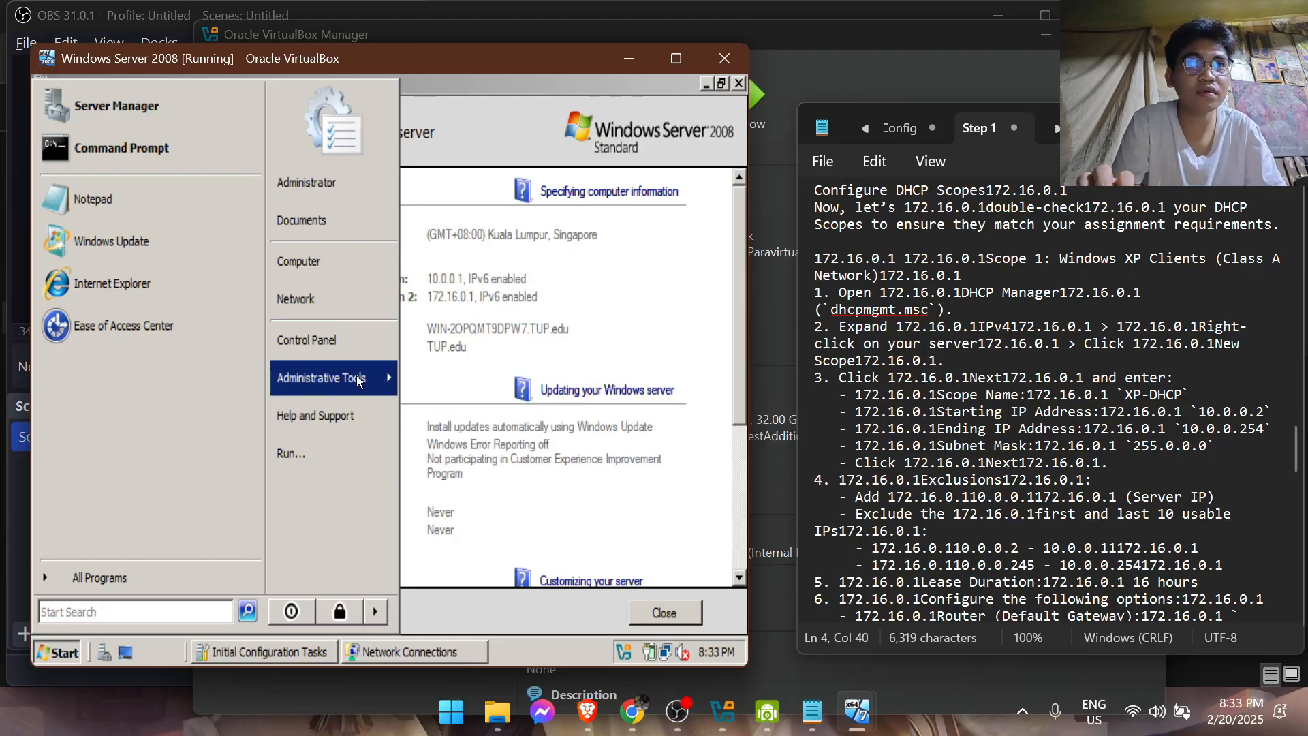
mouse_move(357, 380)
left_click(479, 296)
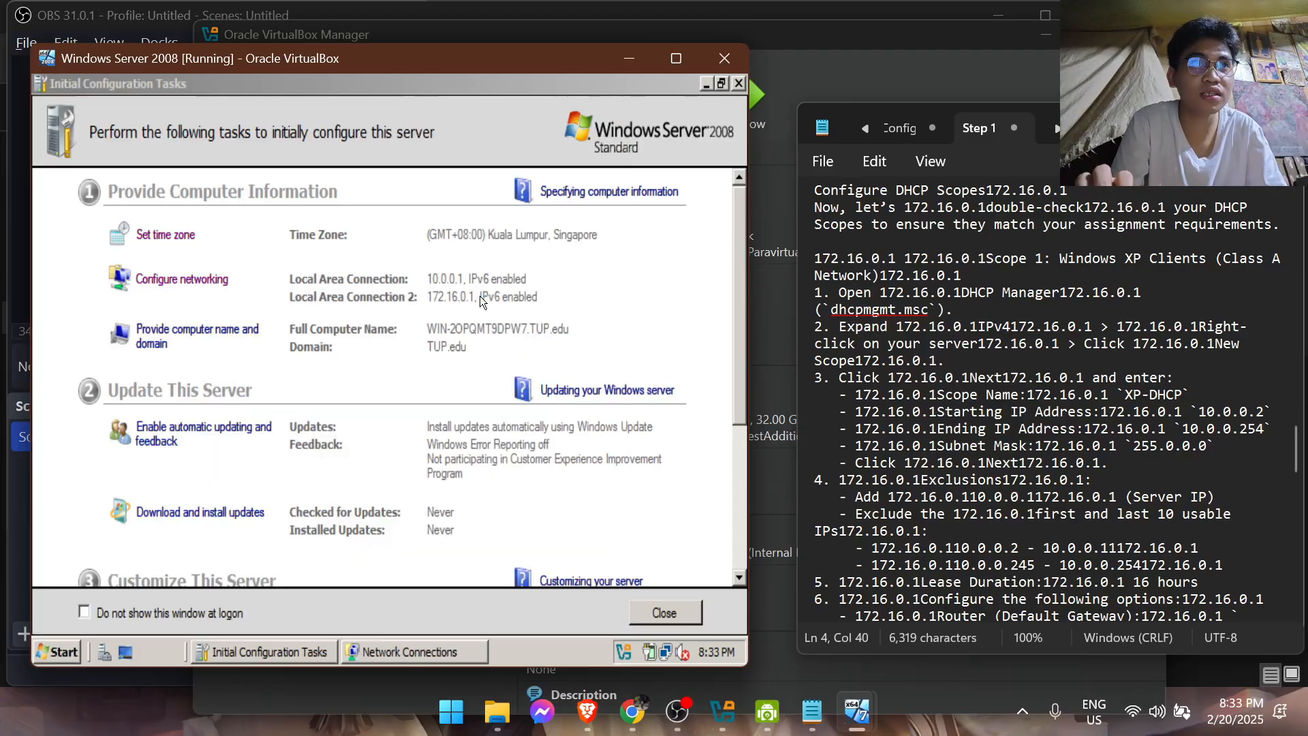
left_click(275, 231)
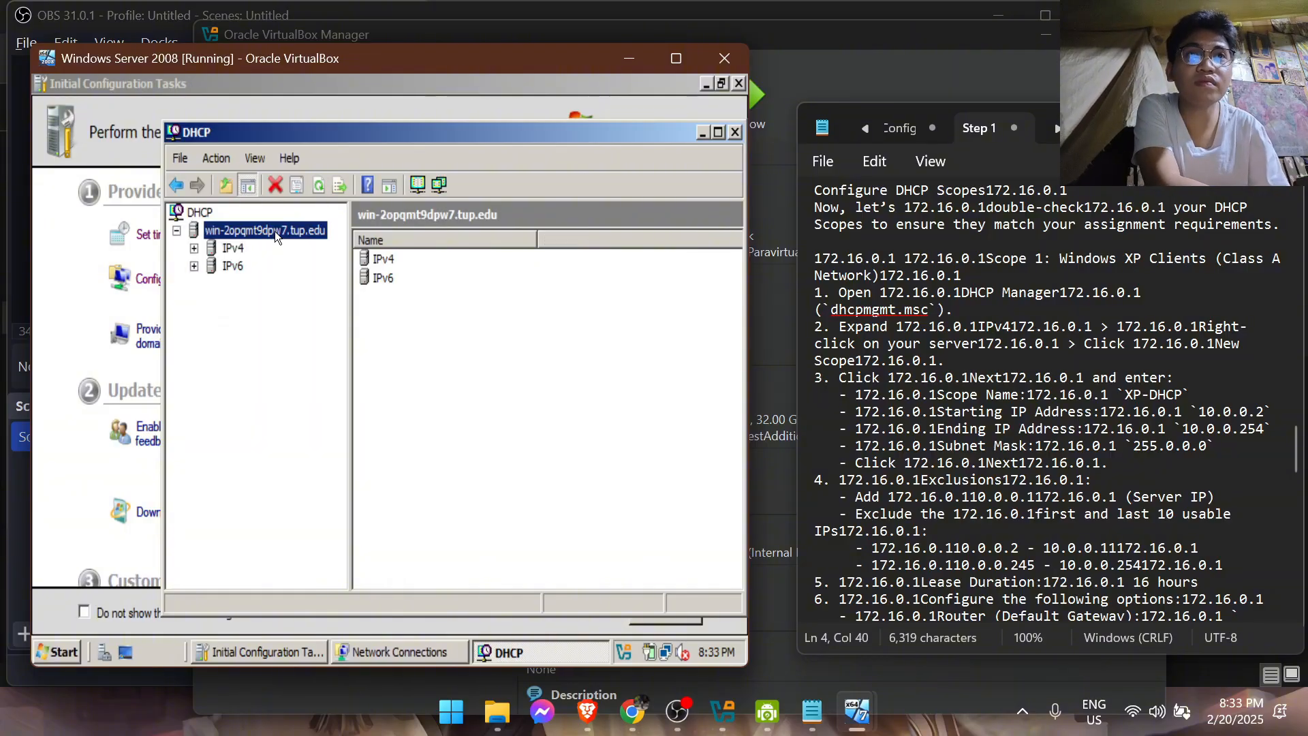
double_click(275, 231)
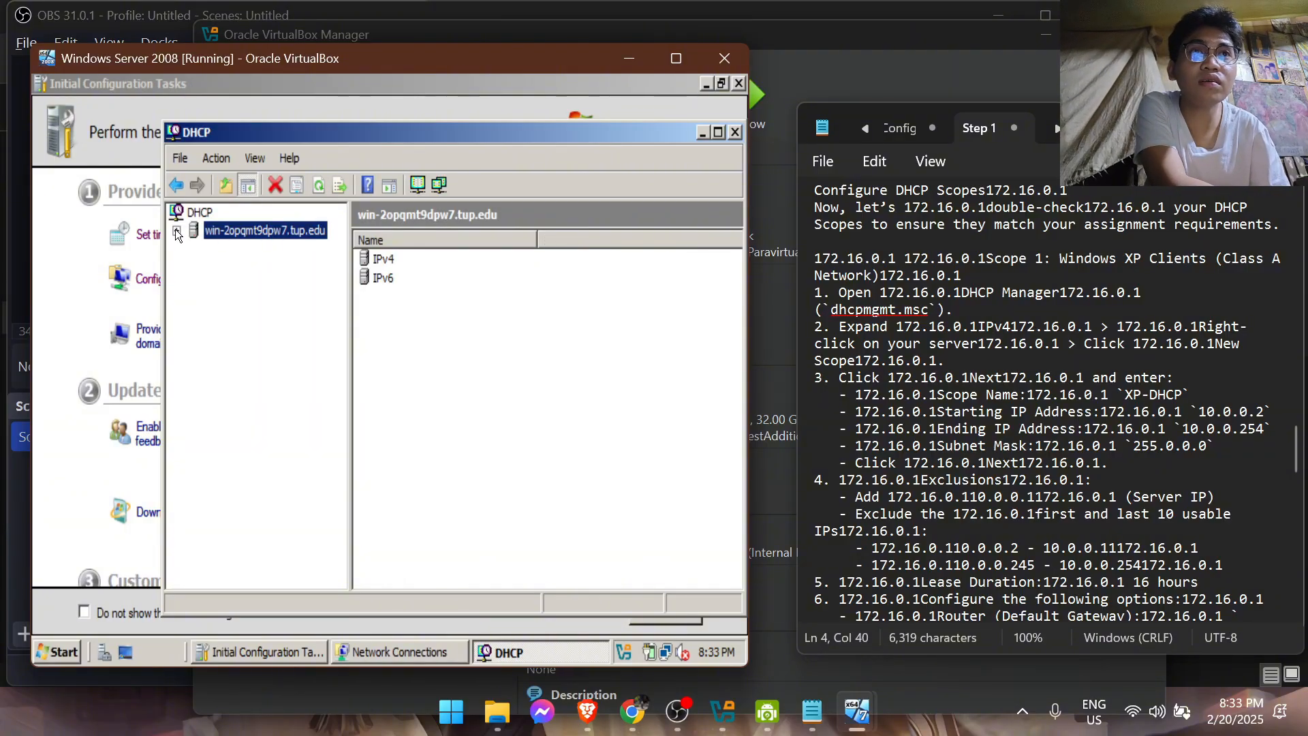
double_click(378, 263)
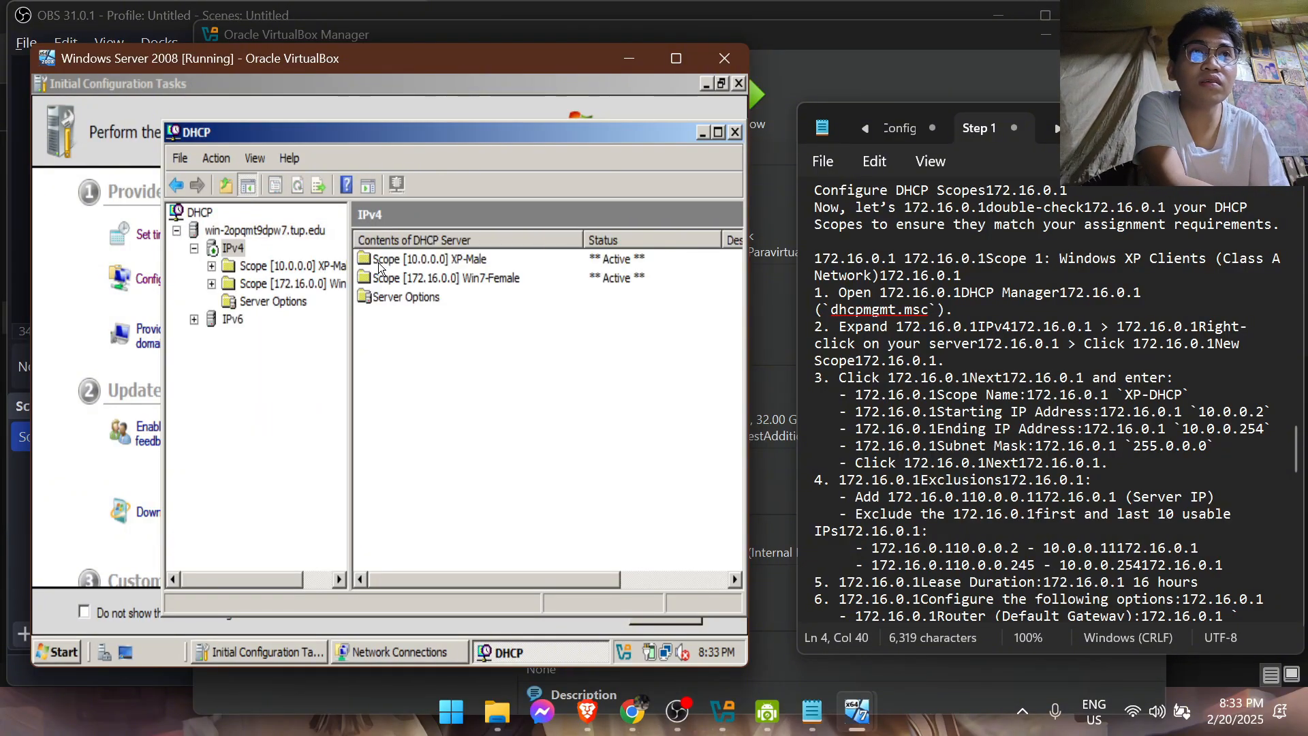
Inspect the DHCP server's database and backup path properties, and close them without changes
left_click(268, 232)
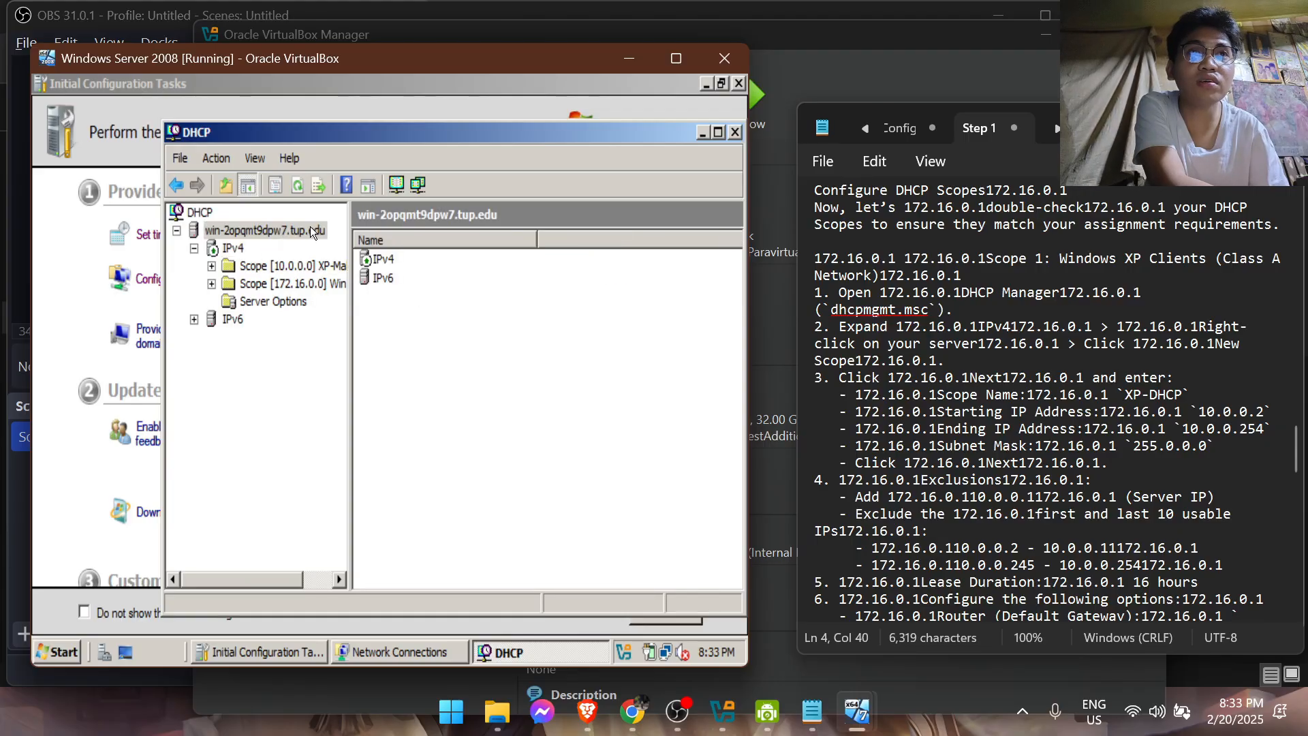
right_click(306, 230)
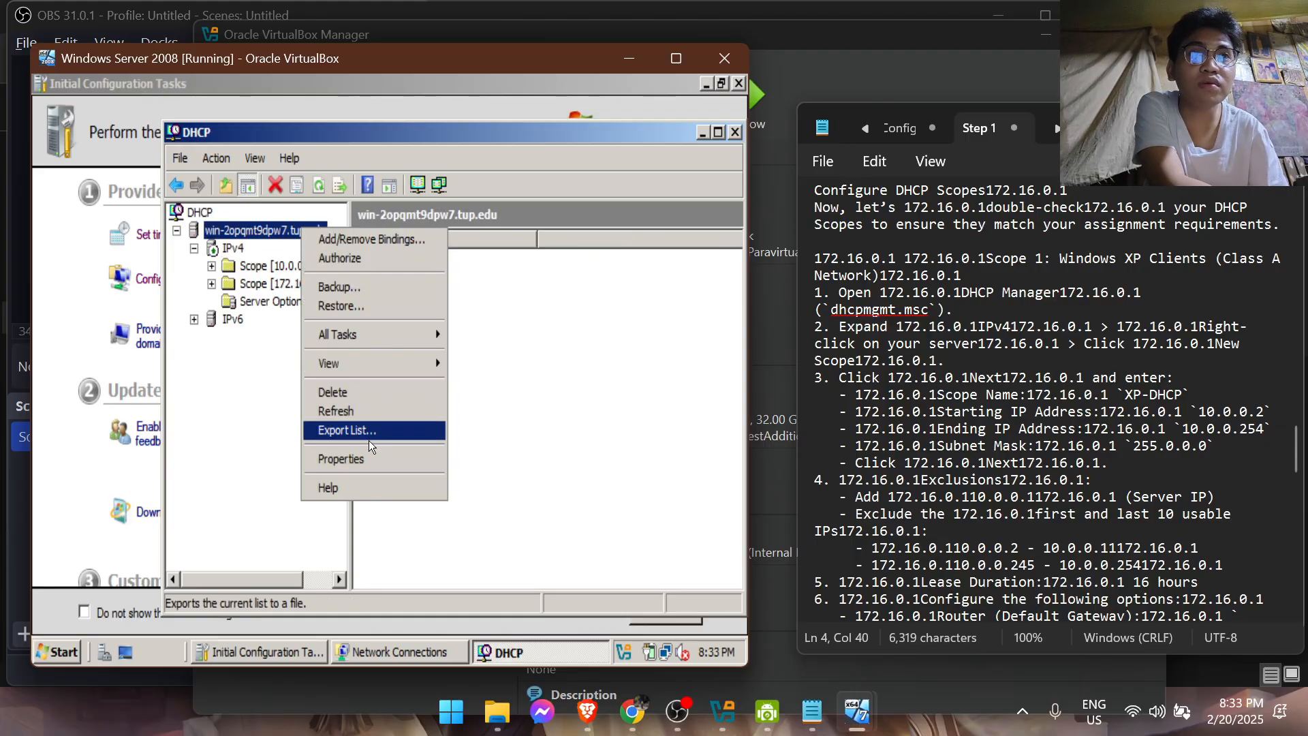
left_click(371, 459)
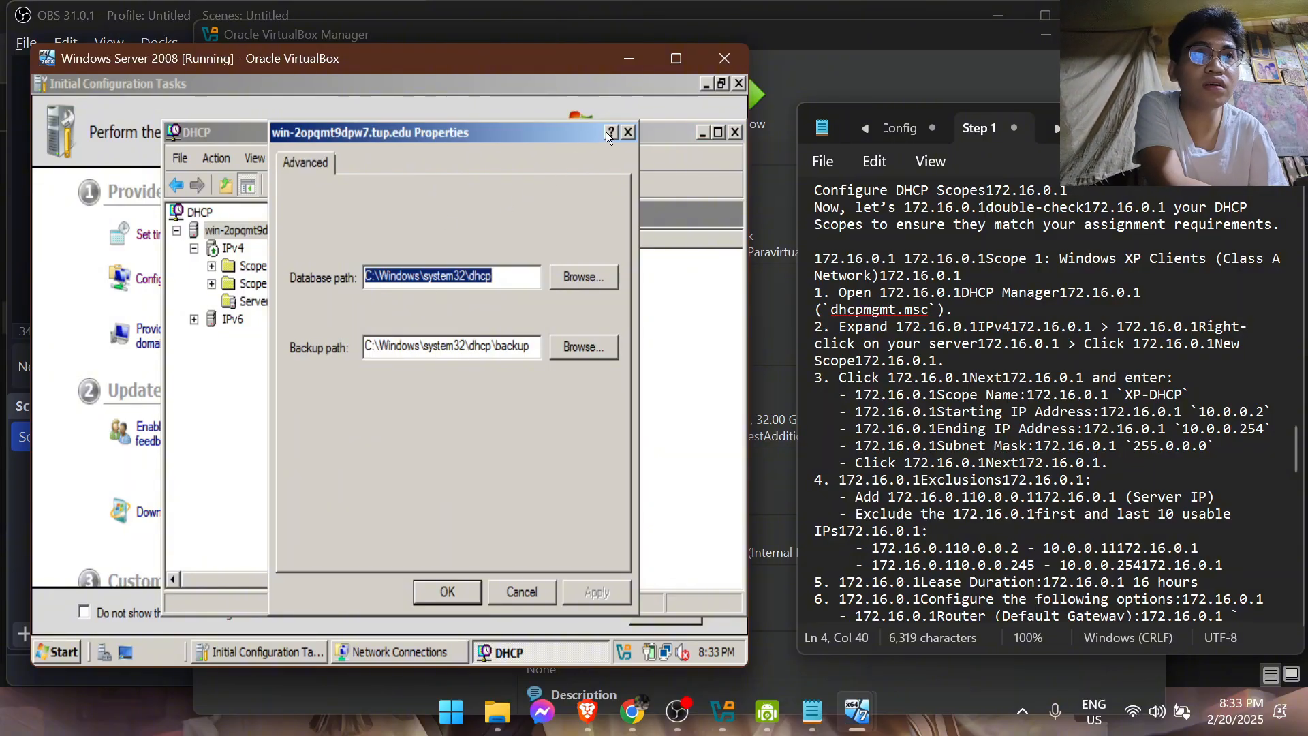
left_click(627, 132)
Expand the 10.0.0.0 XP-Male scope and open its properties
left_click(463, 281)
double_click(317, 266)
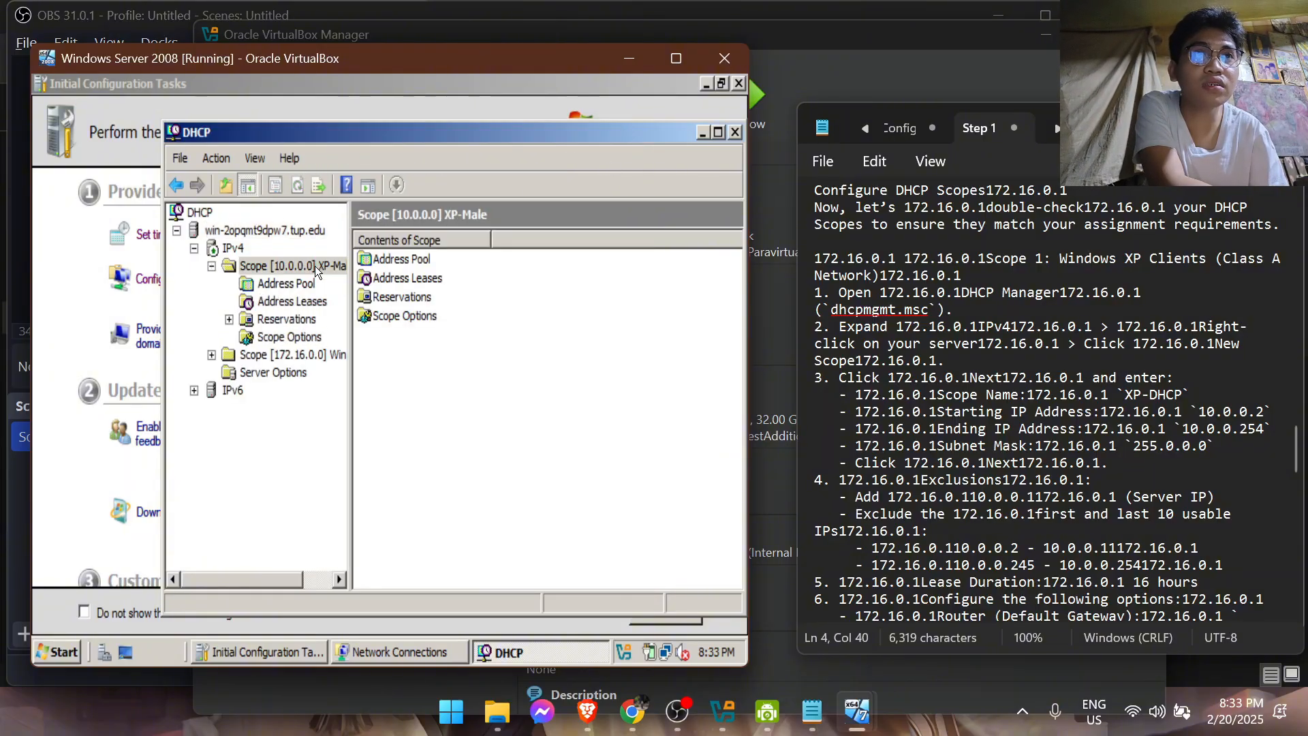
left_click(408, 317)
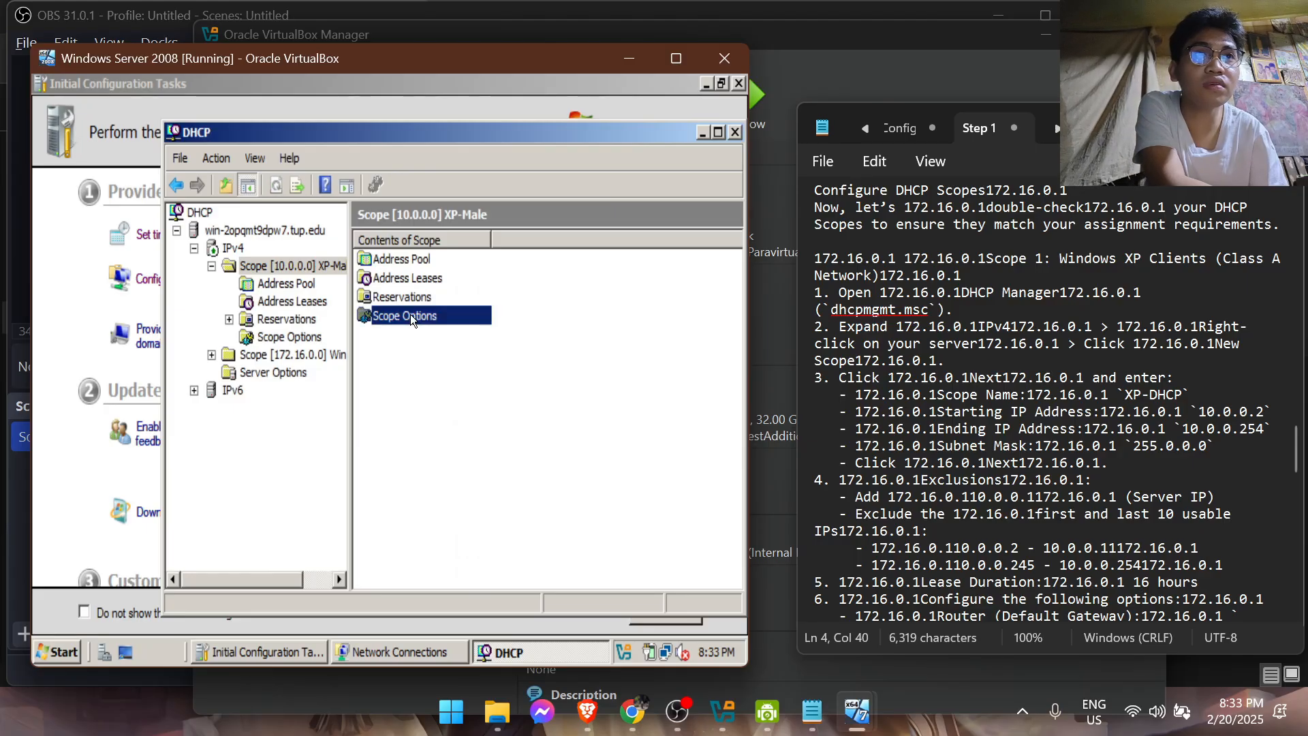
right_click(316, 266)
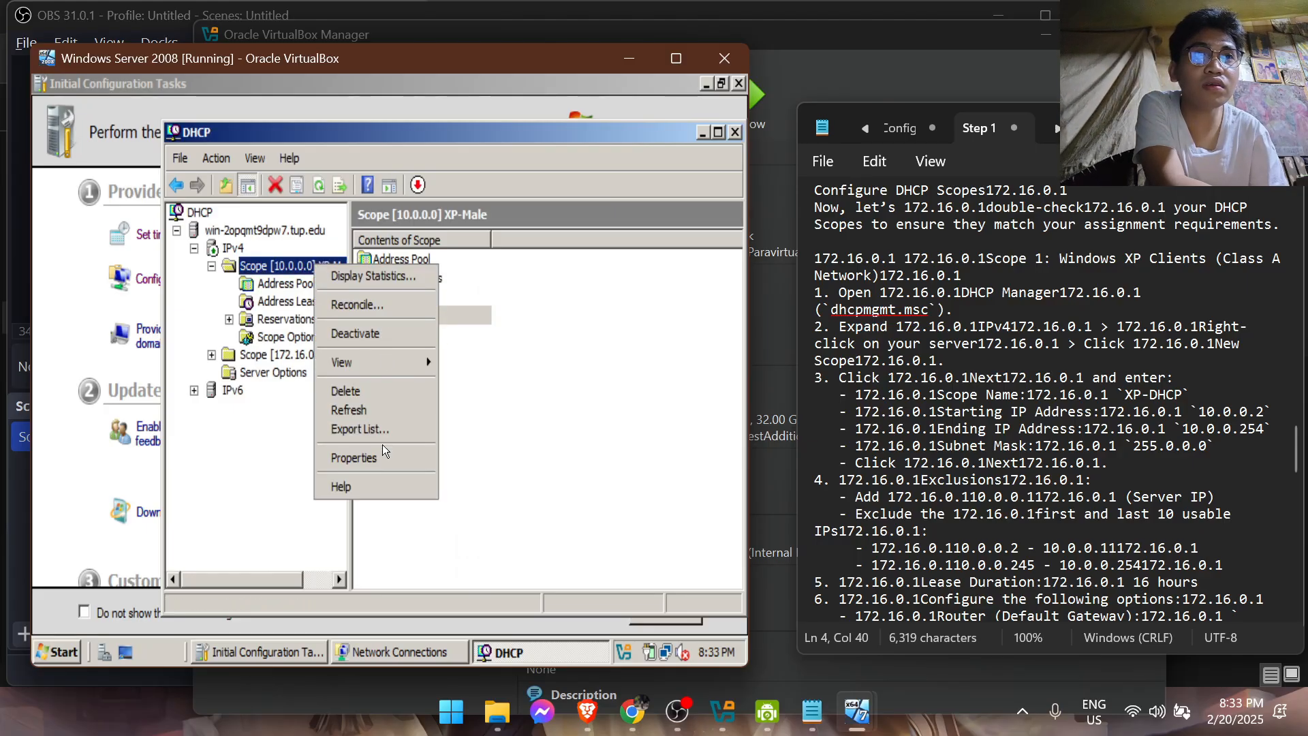
left_click(393, 461)
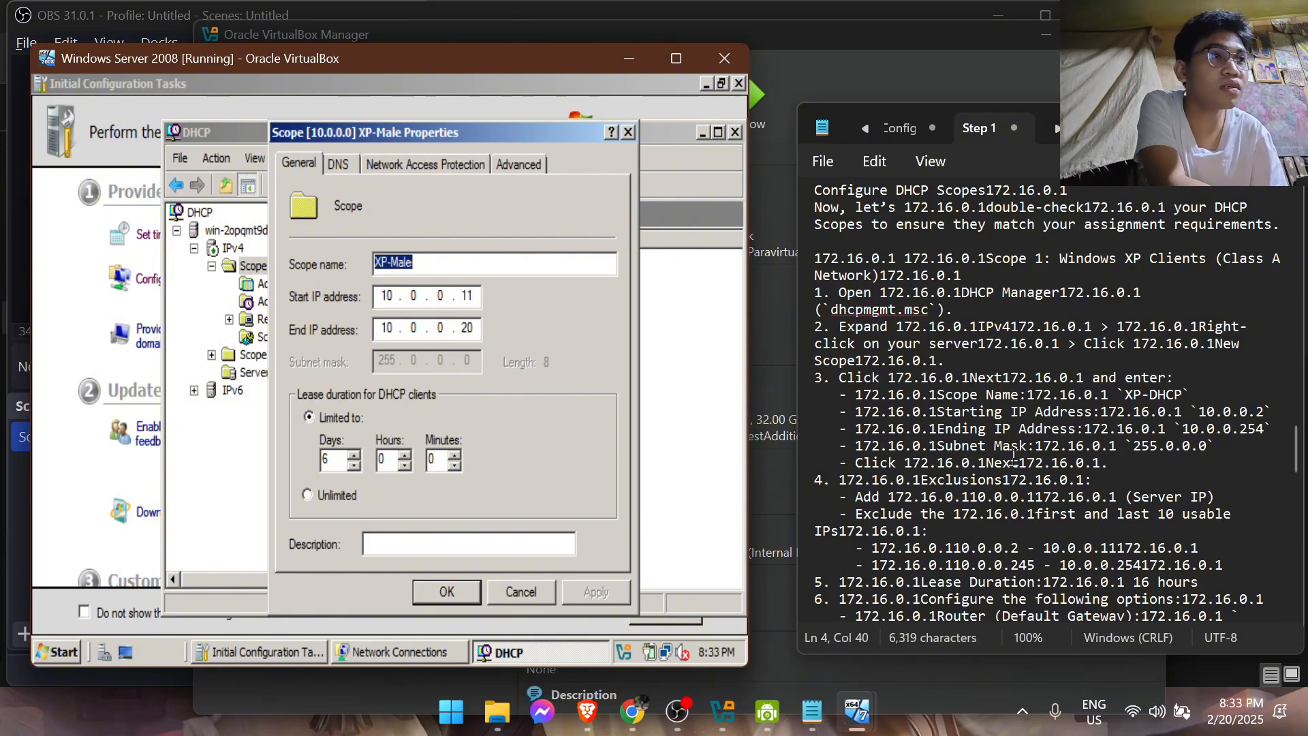
Set the XP-Male scope's lease duration to 0 days and 16 hours, as given in the notes
left_click_drag(1297, 461, 1299, 264)
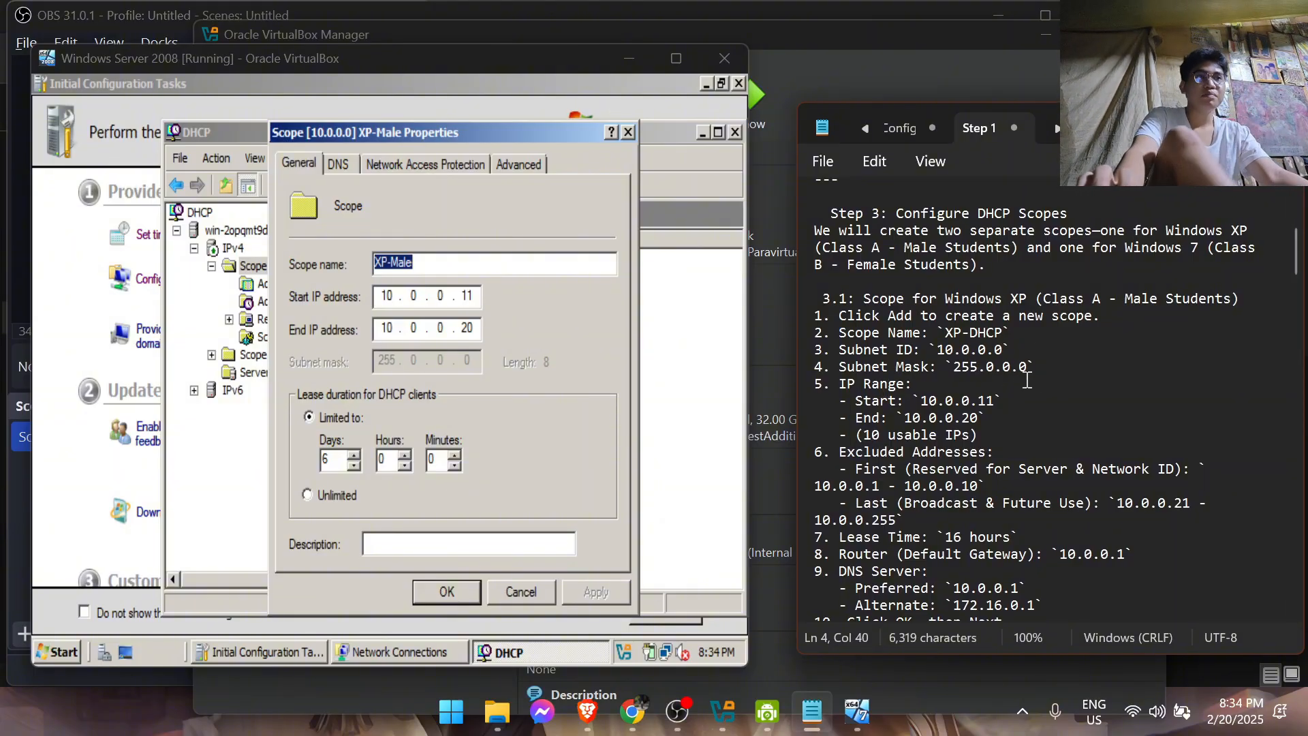
scroll(1023, 384, "down", 1)
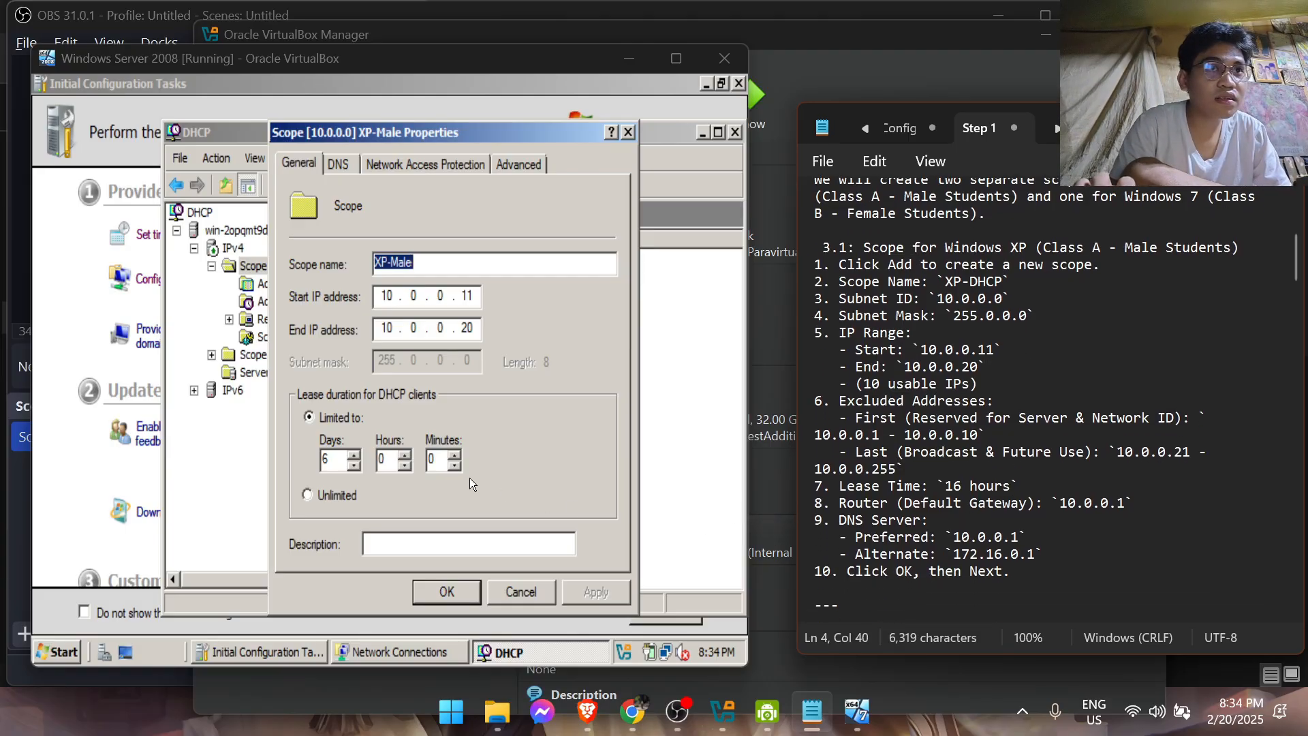
left_click(337, 459)
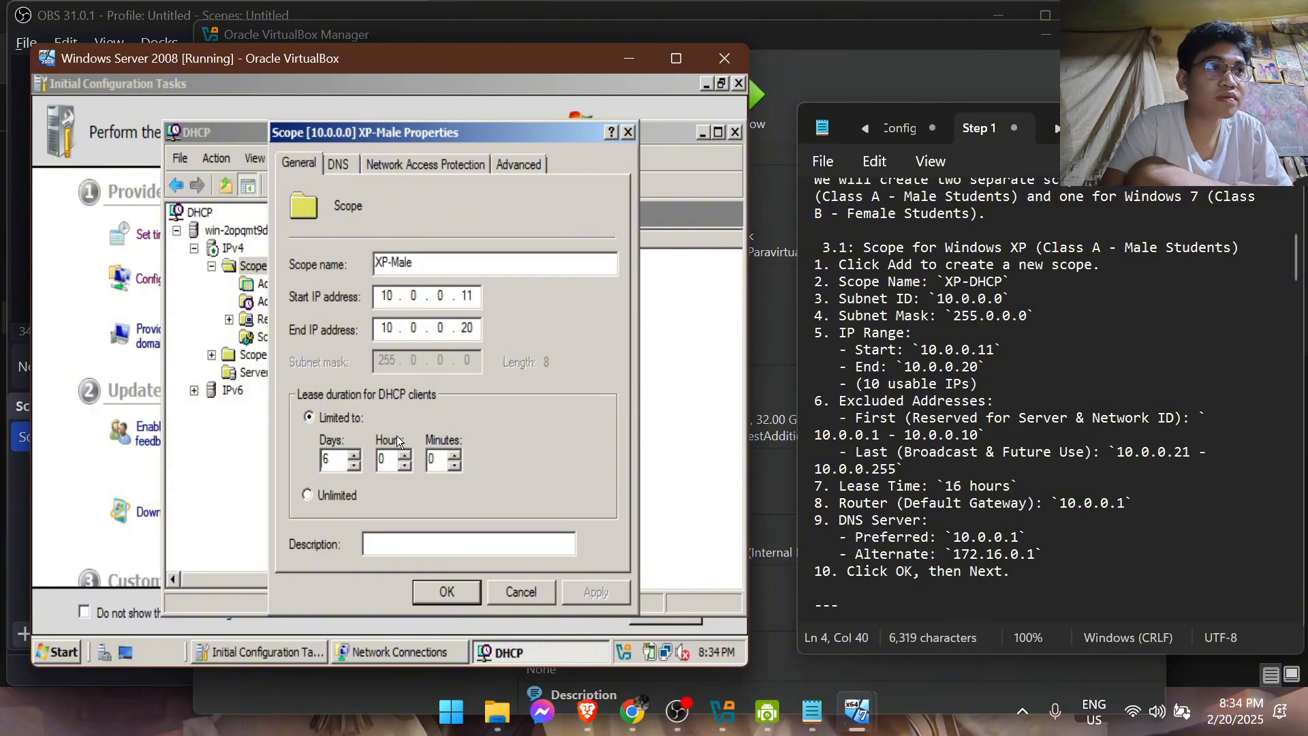
key("BackSpace")
left_click(386, 463)
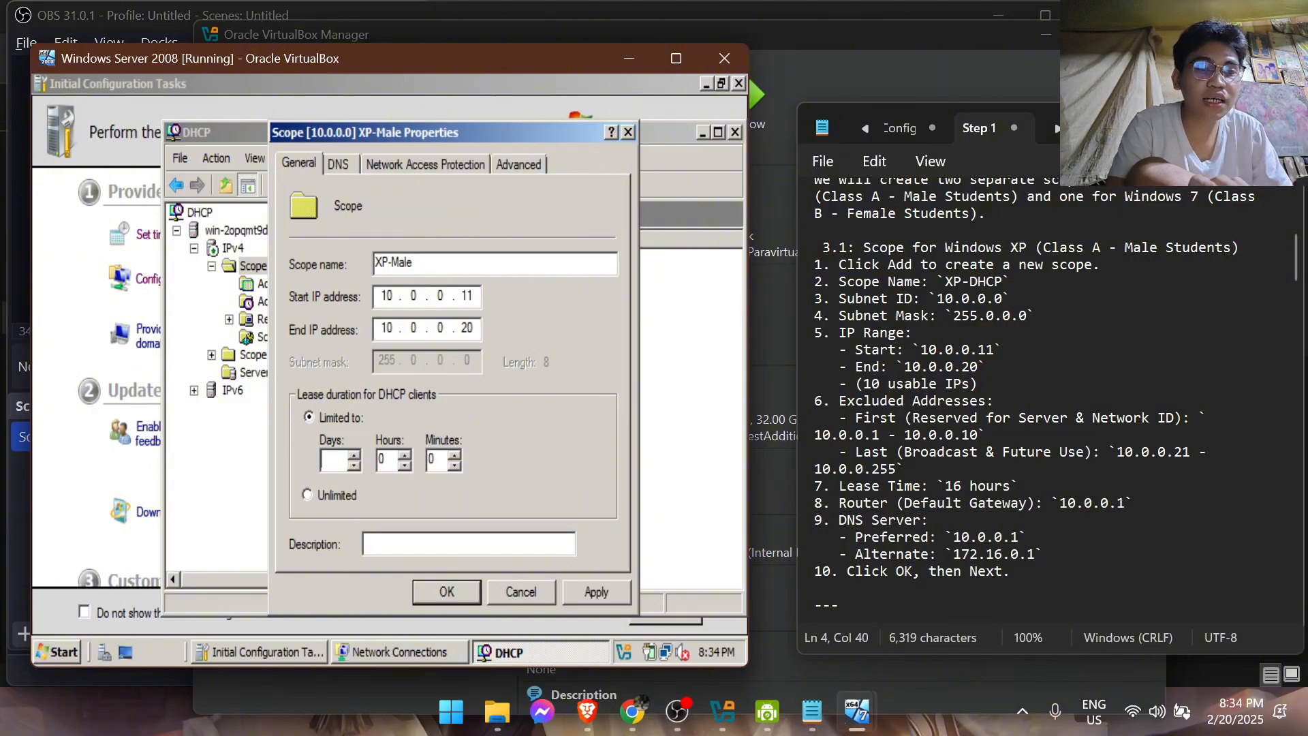
type("10")
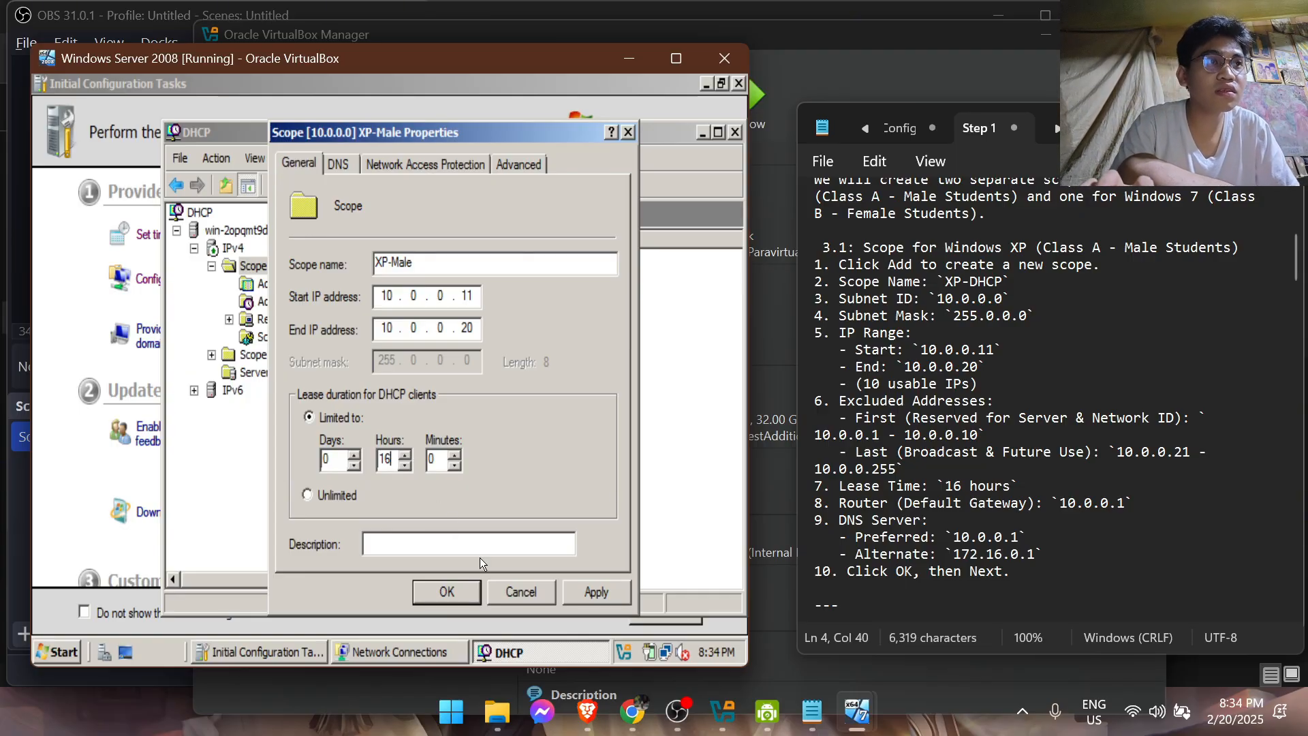
Review the XP-Male scope's DNS, Network Access Protection and Advanced settings, and confirm the scope properties
left_click(336, 161)
left_click(386, 165)
left_click(303, 162)
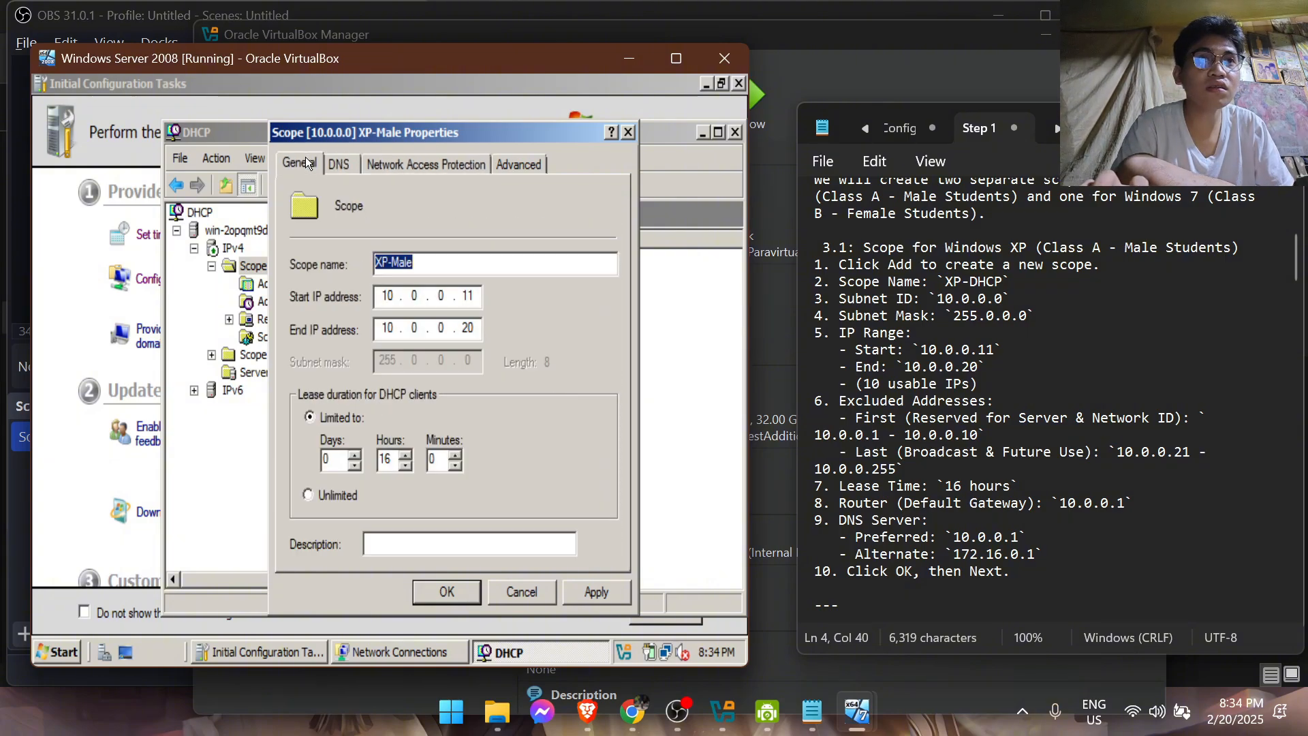
left_click(480, 166)
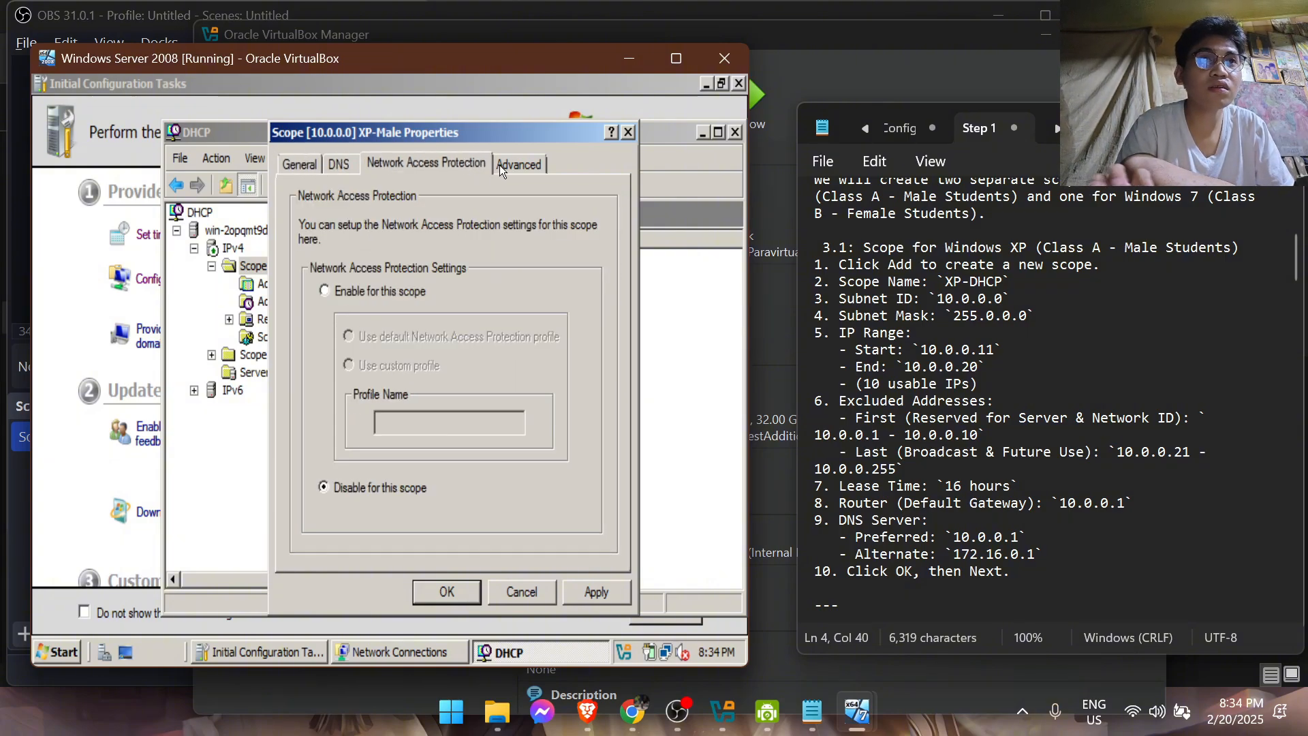
left_click(536, 165)
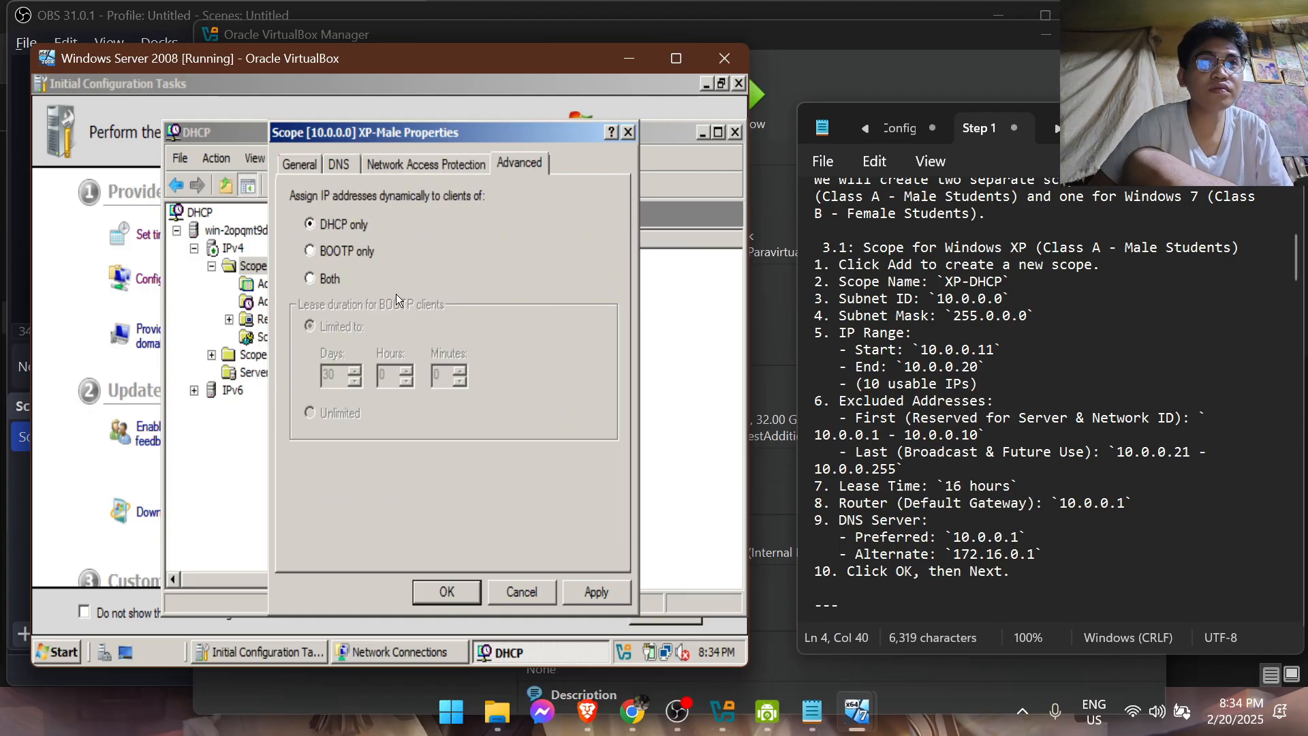
left_click(301, 170)
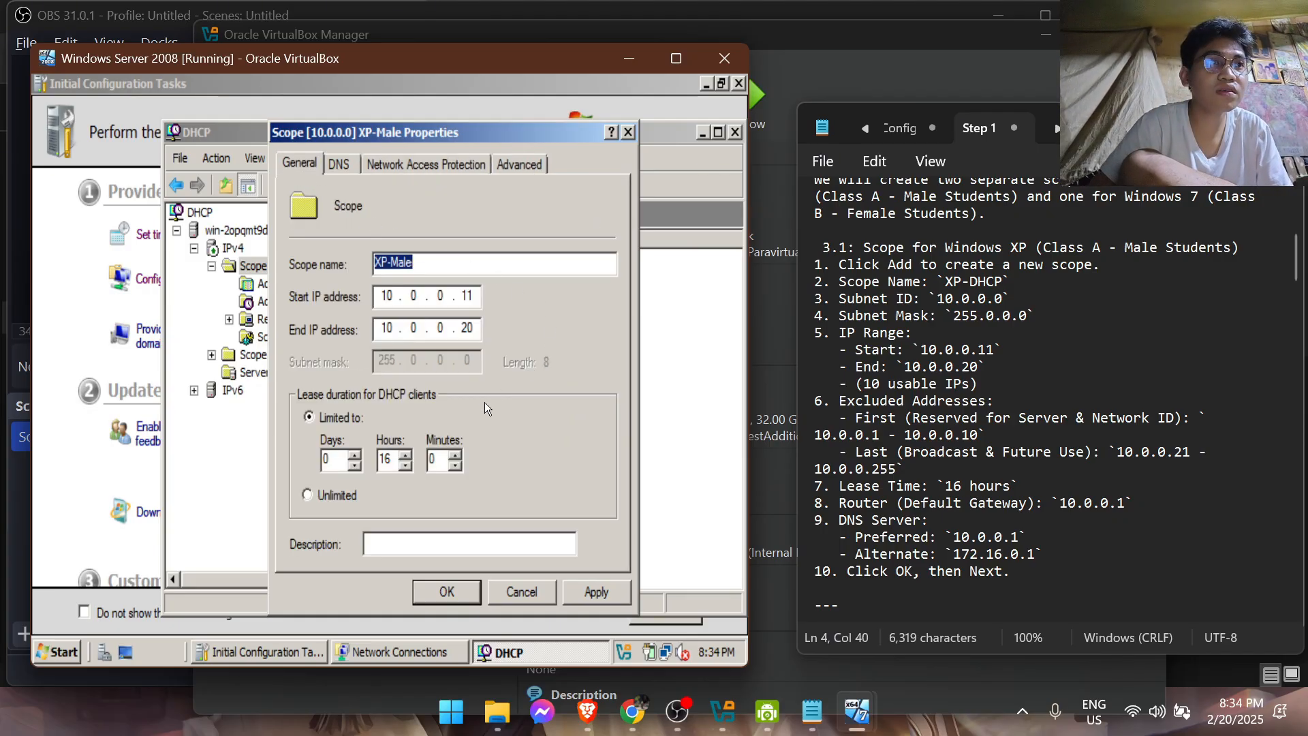
left_click(341, 170)
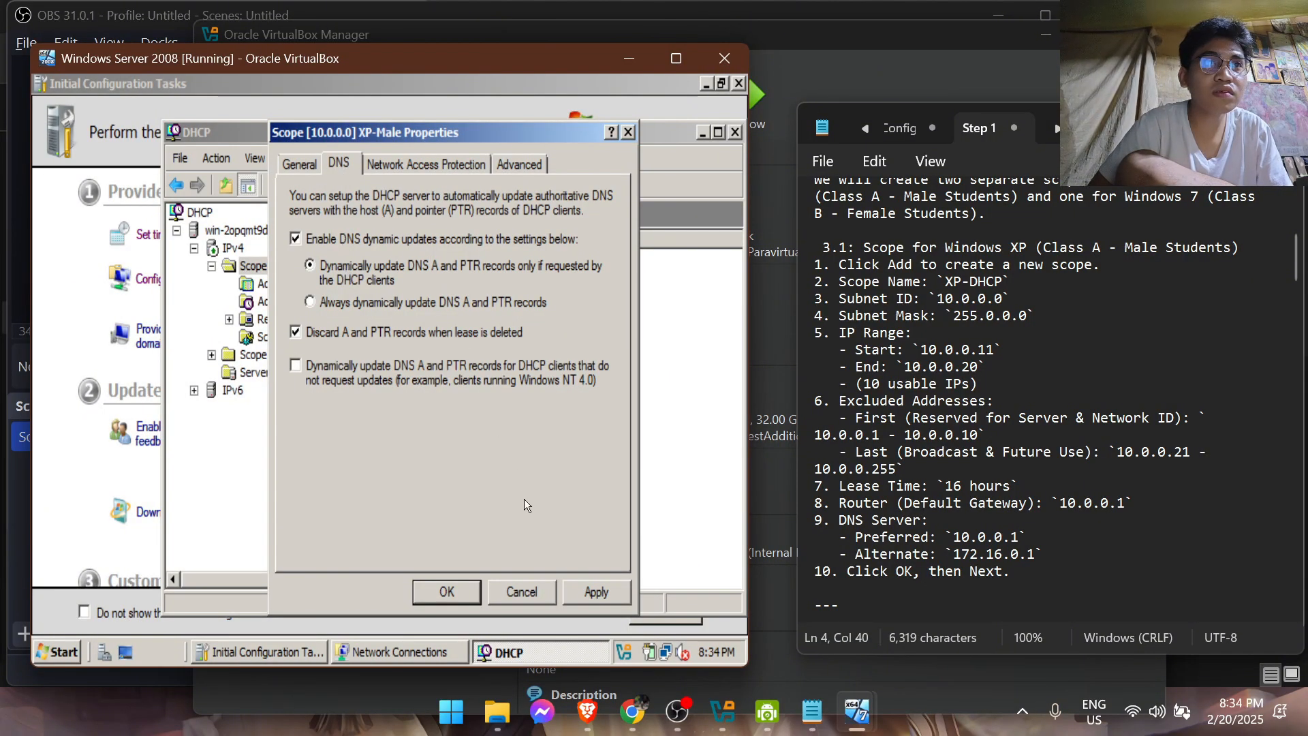
left_click(448, 590)
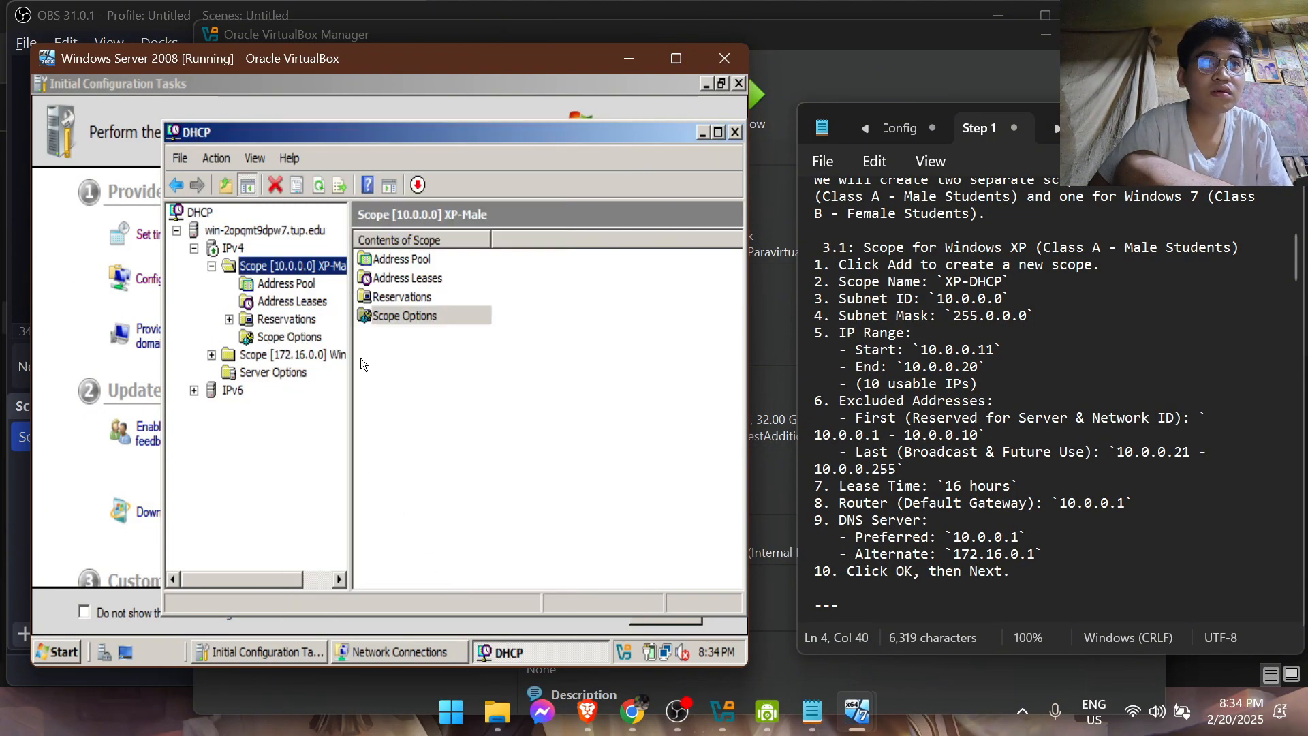
Expand the 172.16.0.0 Win7-Female scope and set its lease duration to 0 days and 16 hours
left_click(279, 344)
double_click(295, 355)
right_click(295, 354)
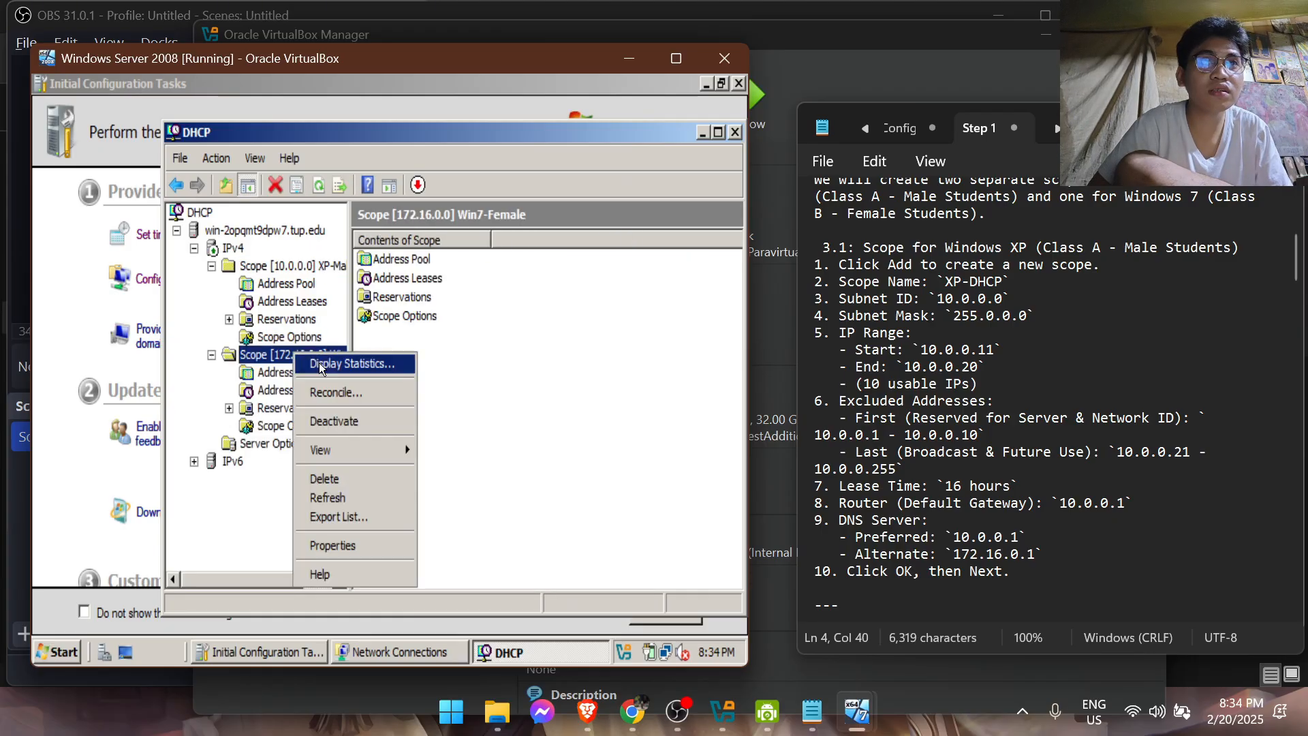
left_click(351, 545)
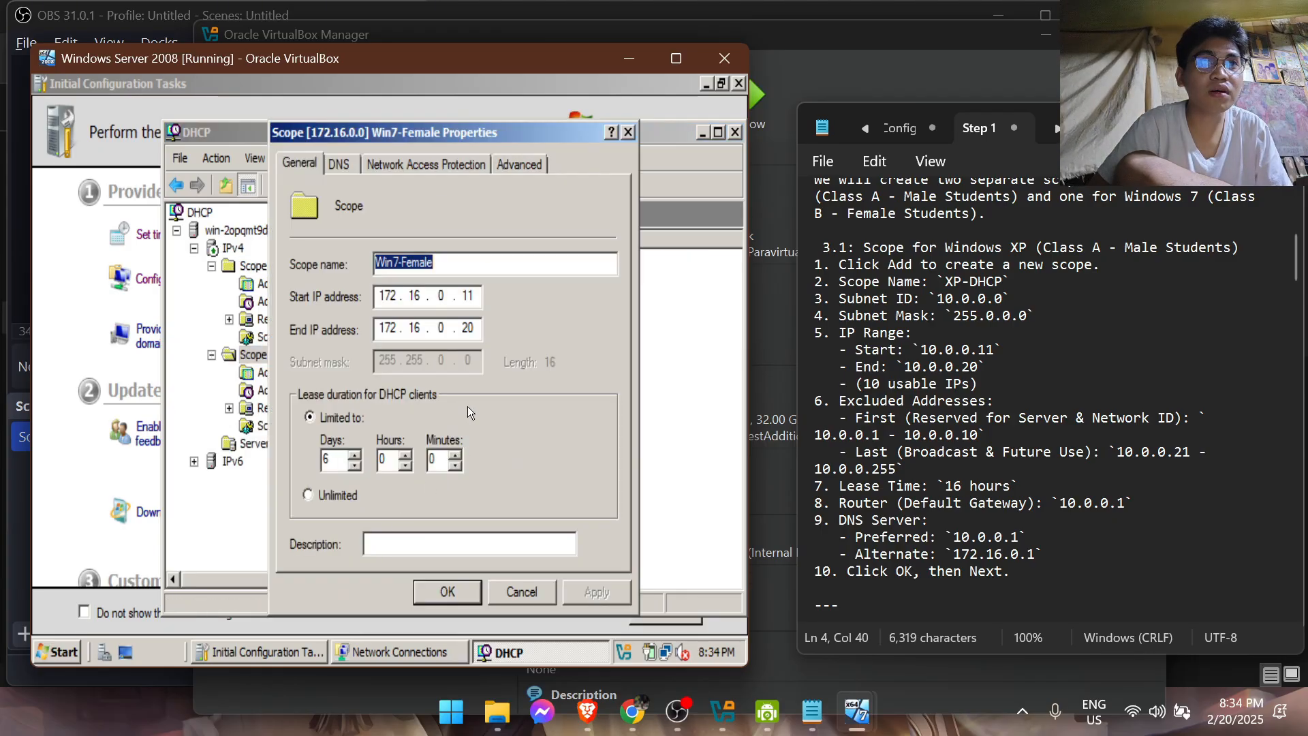
left_click(331, 465)
key("BackSpace")
type("0")
key("Tab")
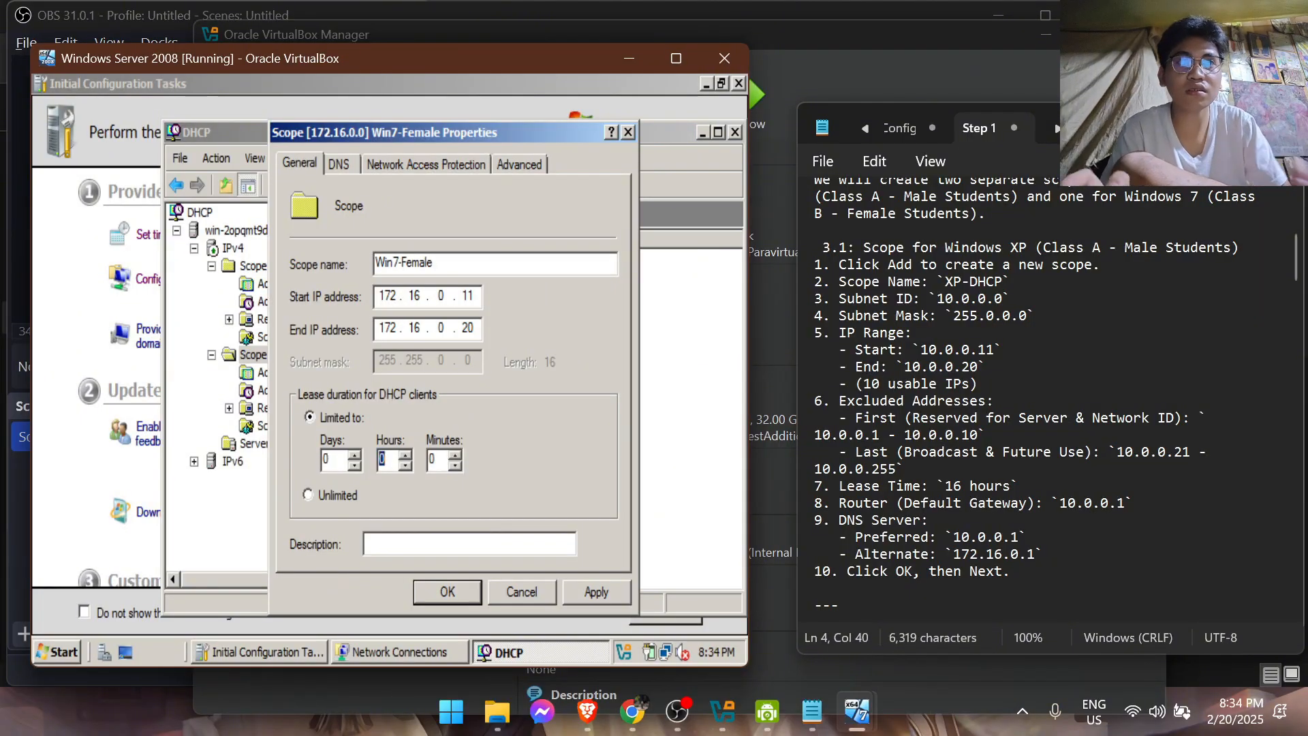
left_click(591, 594)
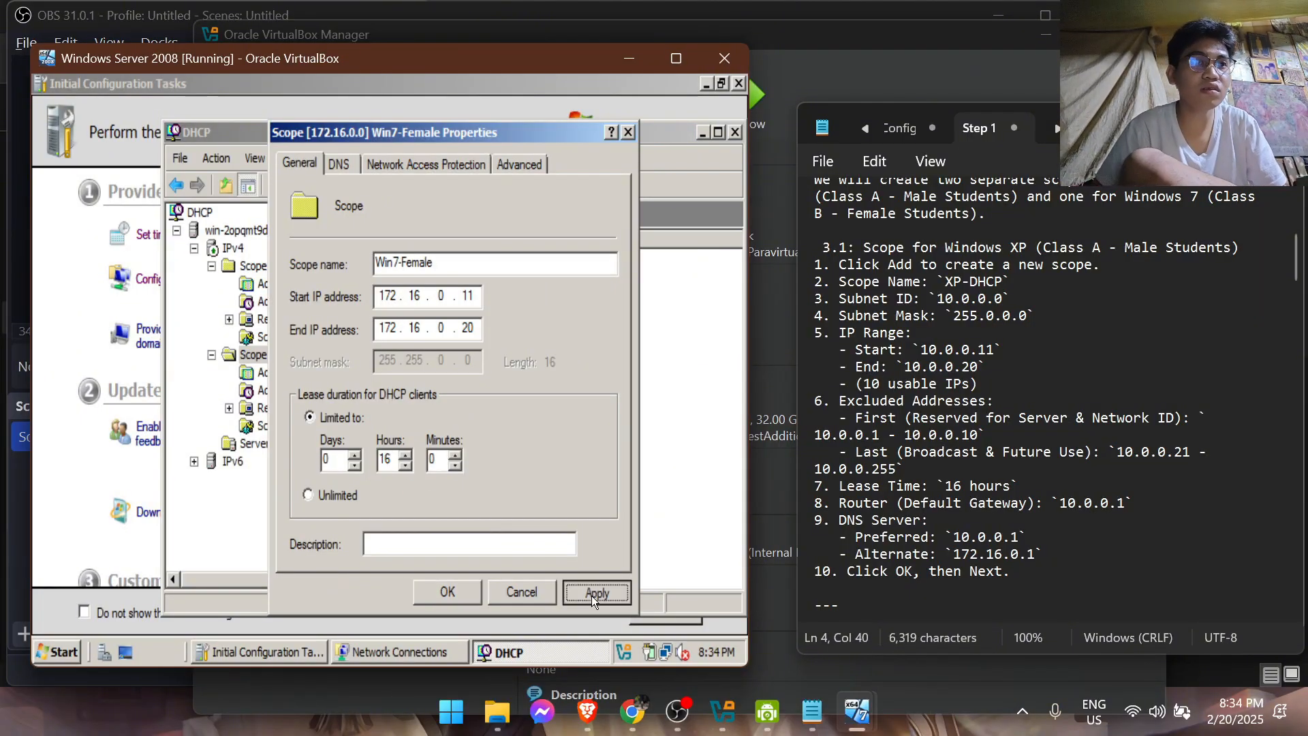
left_click(450, 583)
Read the notes on the Windows 7 scope, scope activation and DHCP verification, and check the XP-Male scope's available actions
scroll(924, 447, "down", 5)
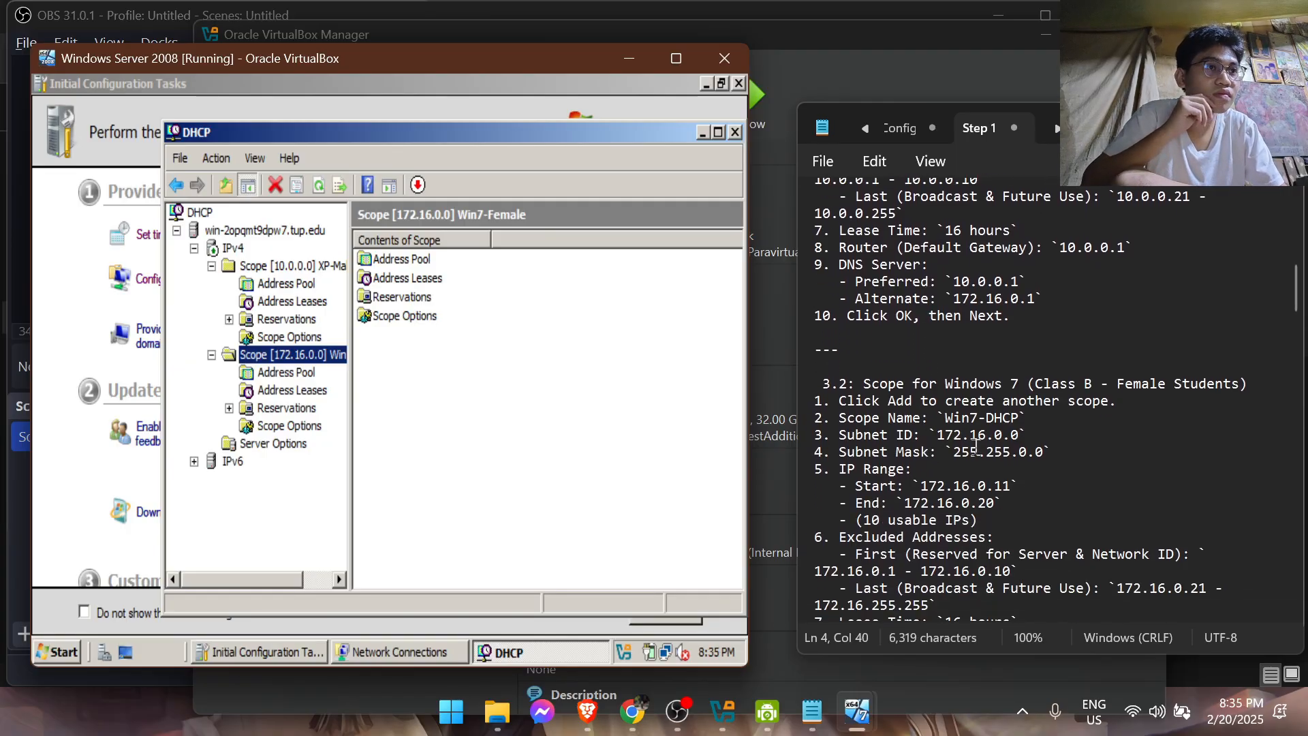
scroll(999, 453, "down", 4)
scroll(999, 454, "down", 2)
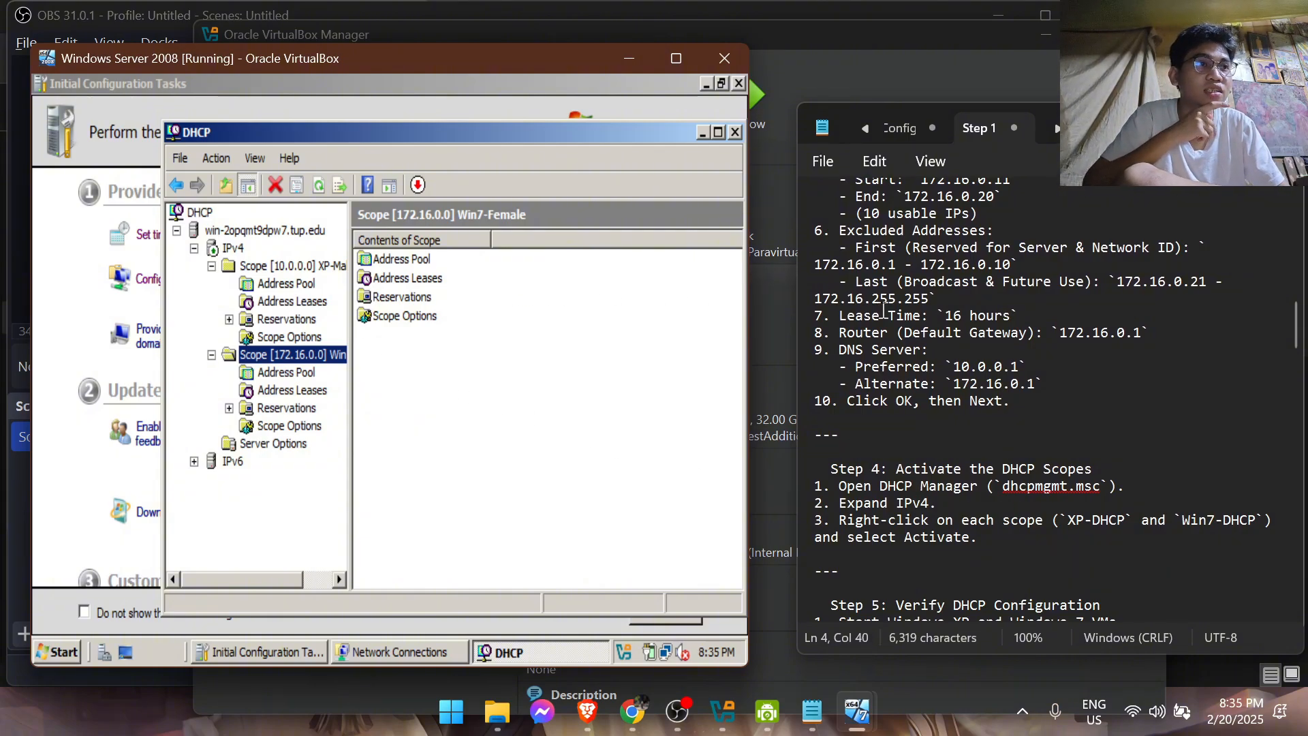
scroll(883, 310, "down", 1)
right_click(226, 248)
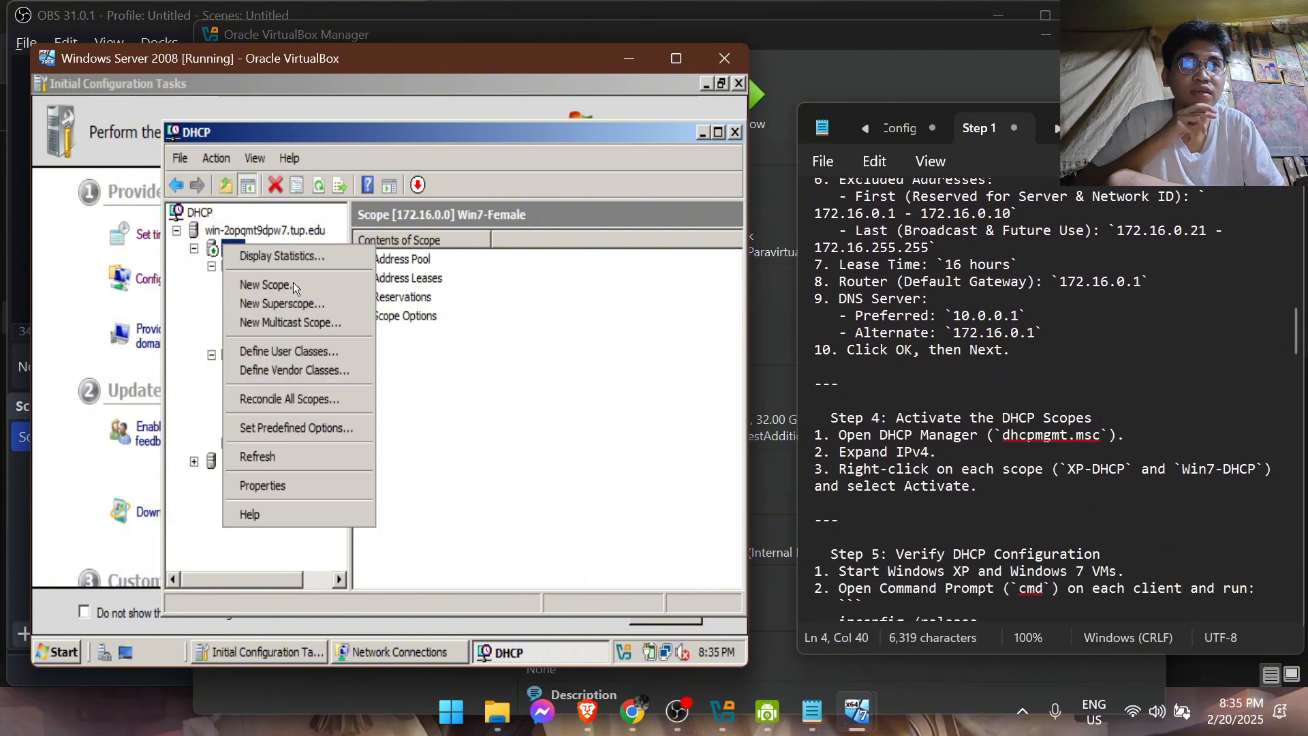
key("Escape")
right_click(285, 266)
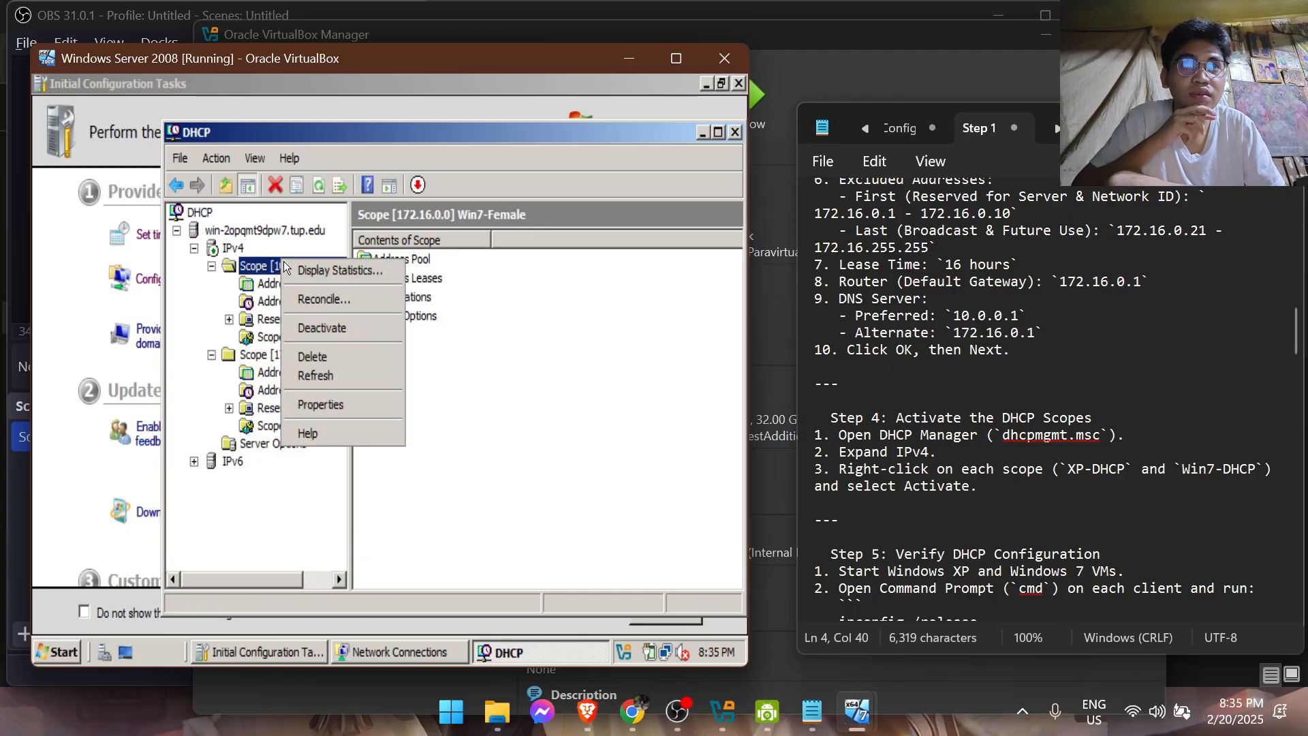
left_click(551, 393)
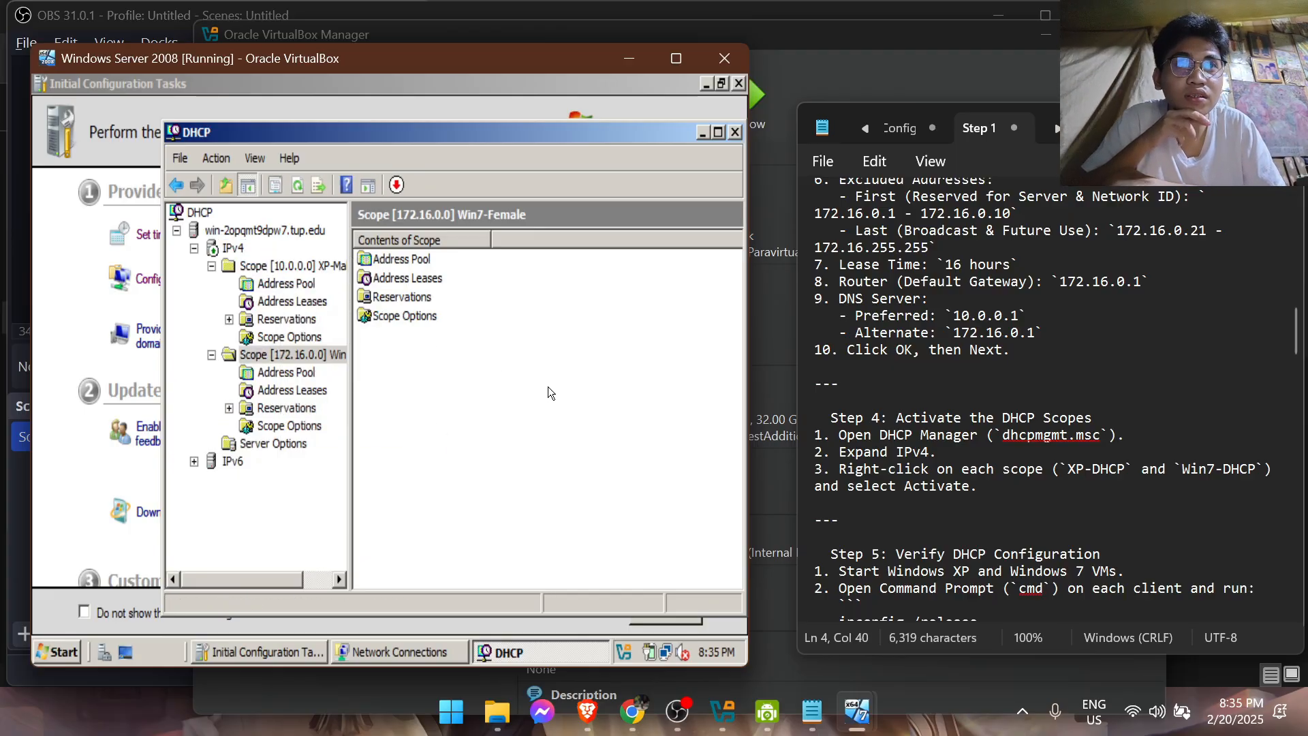
scroll(921, 421, "down", 2)
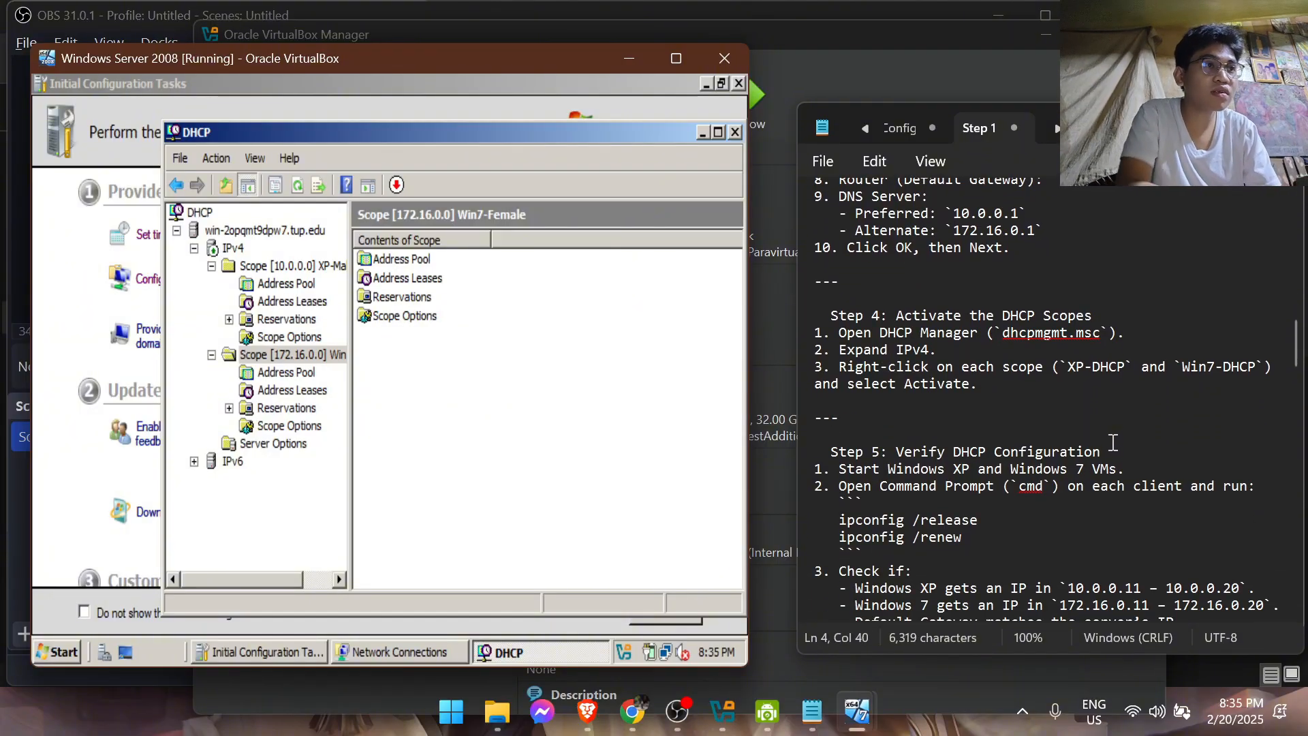
scroll(1110, 470, "down", 1)
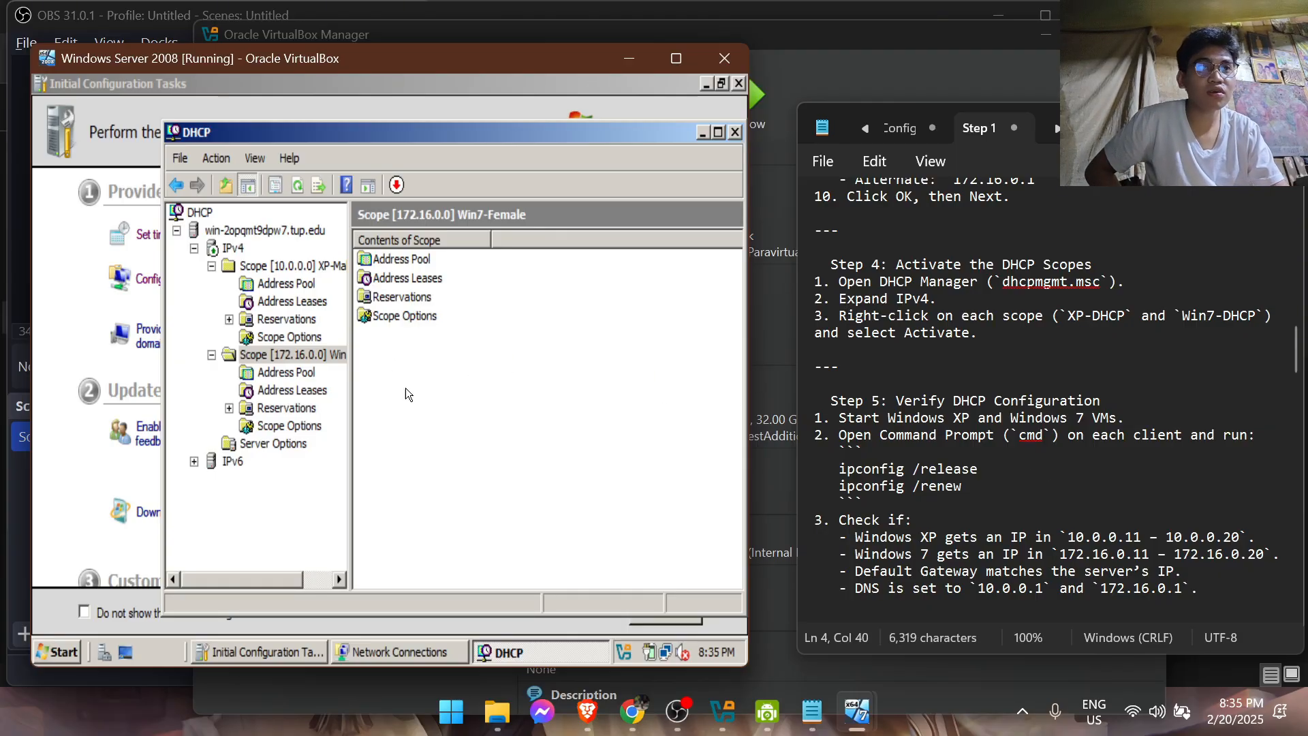
left_click(677, 711)
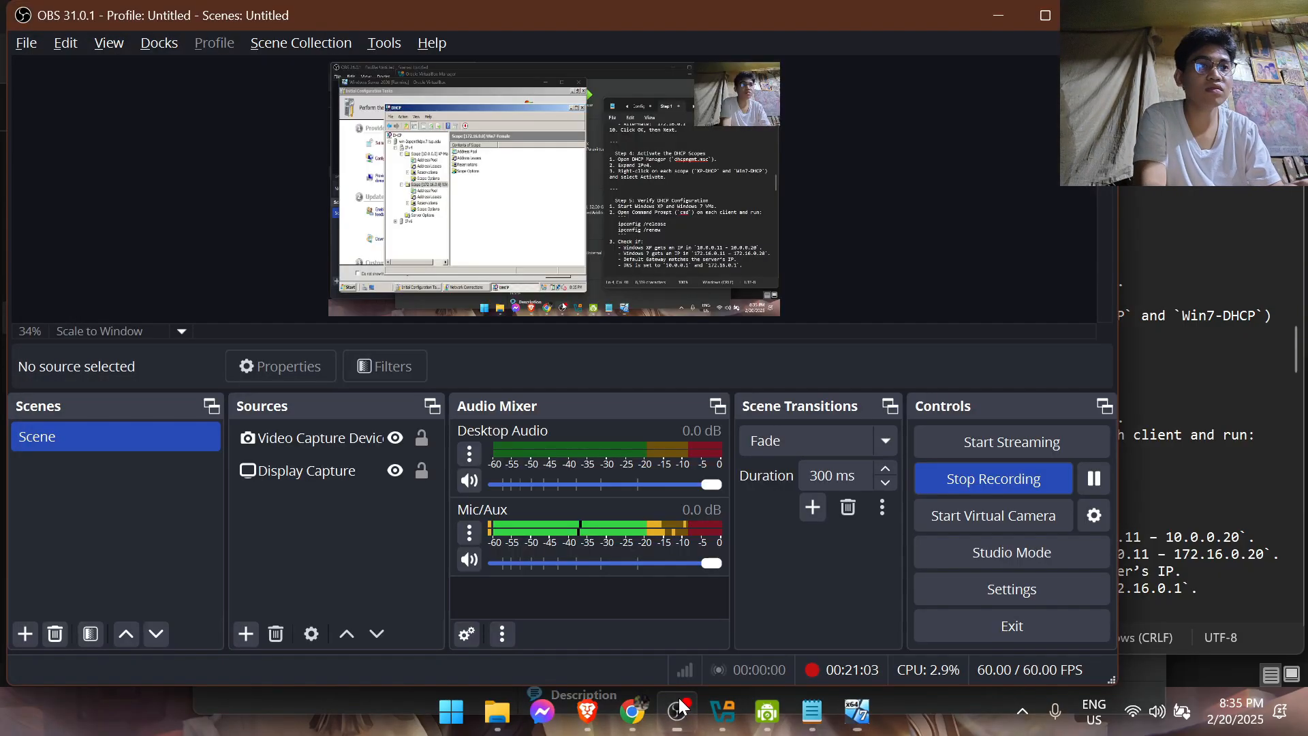
left_click(722, 711)
left_click(862, 715)
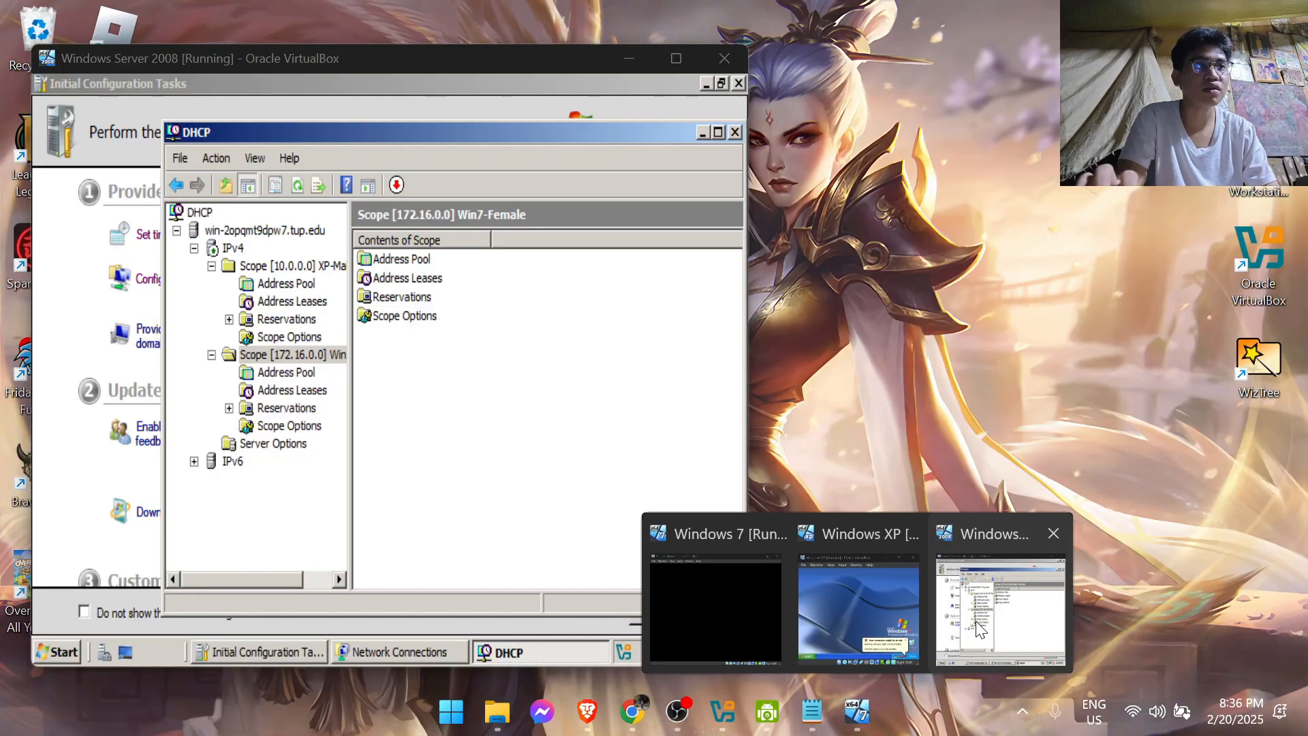
left_click(1001, 613)
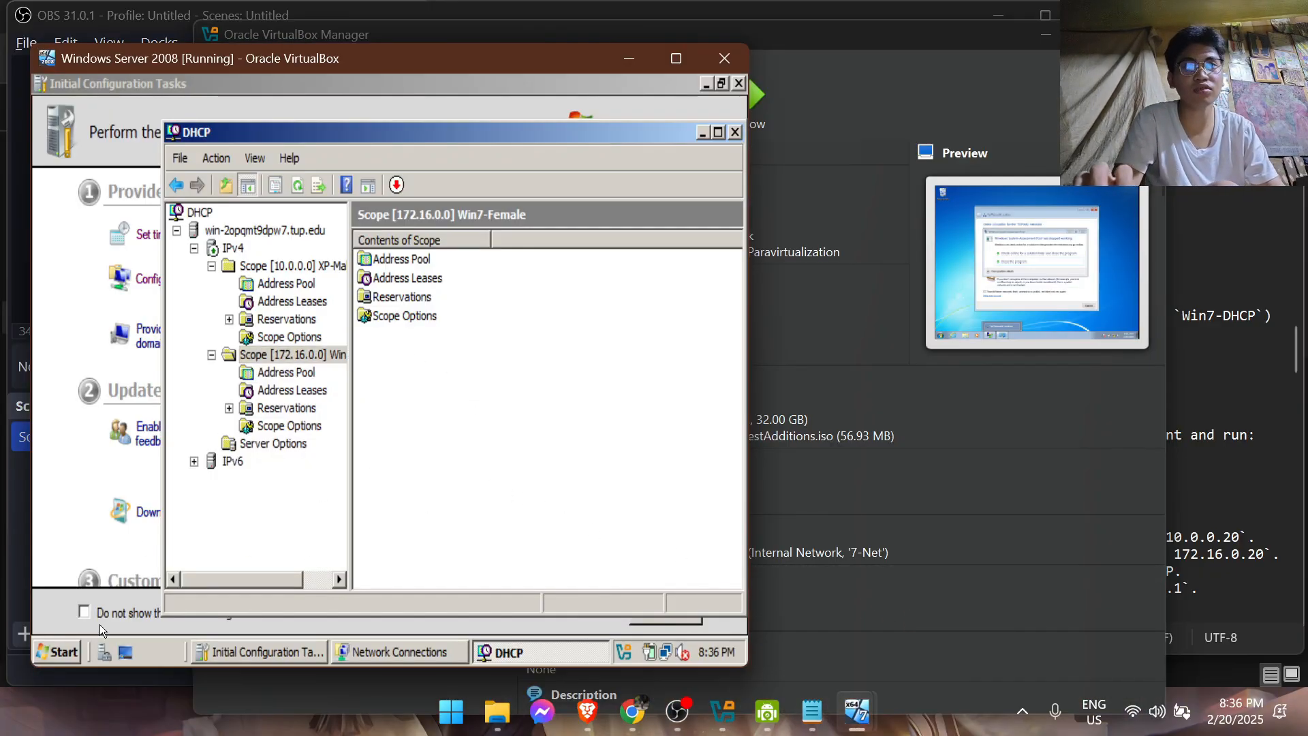
Open a command prompt on the server and try to stop the DHCP service with "netstop dhcpserver"
left_click(58, 652)
left_click(159, 148)
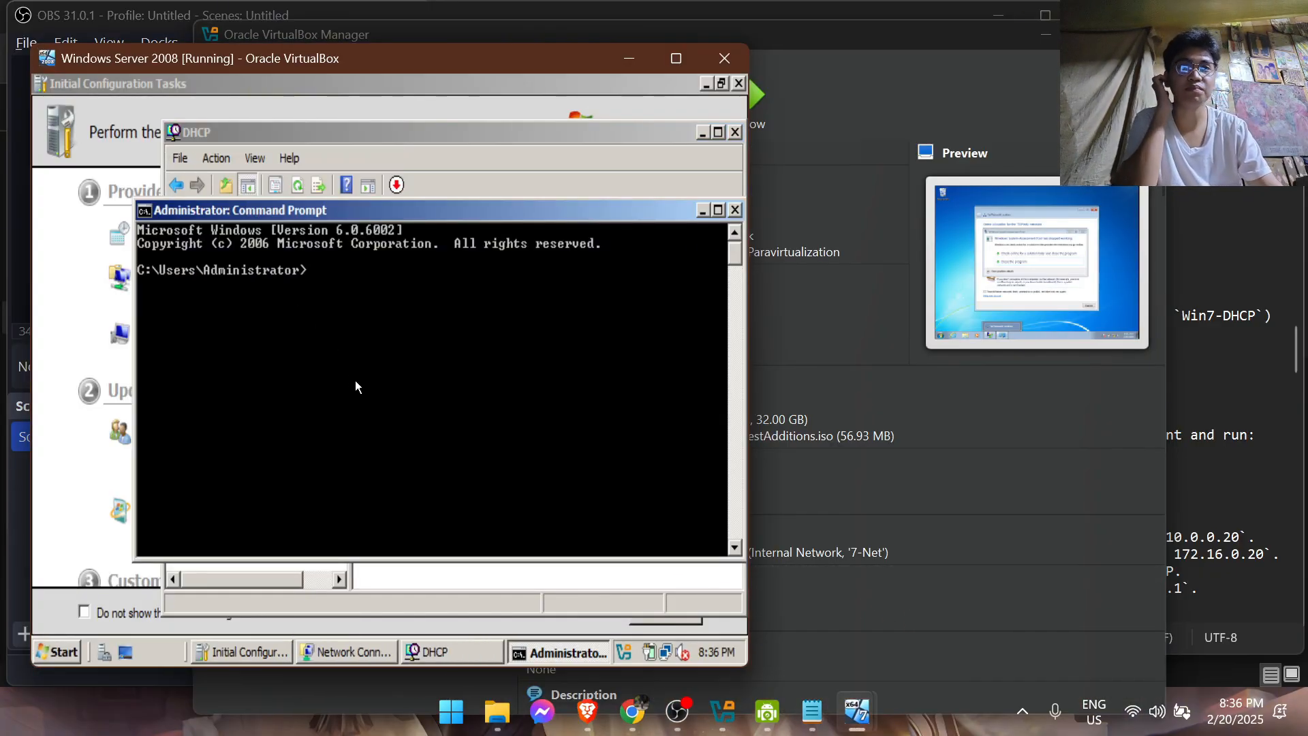
type("netstop dhc")
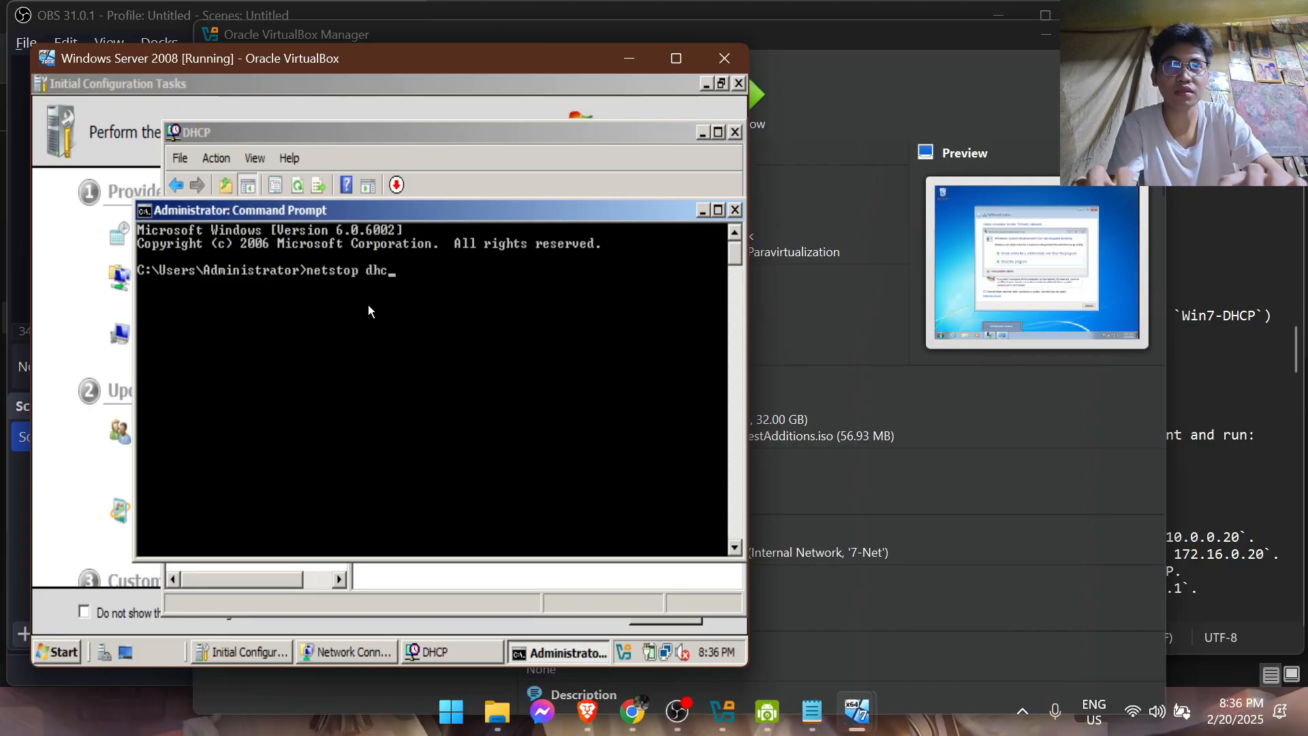
type("pserver")
key("Return")
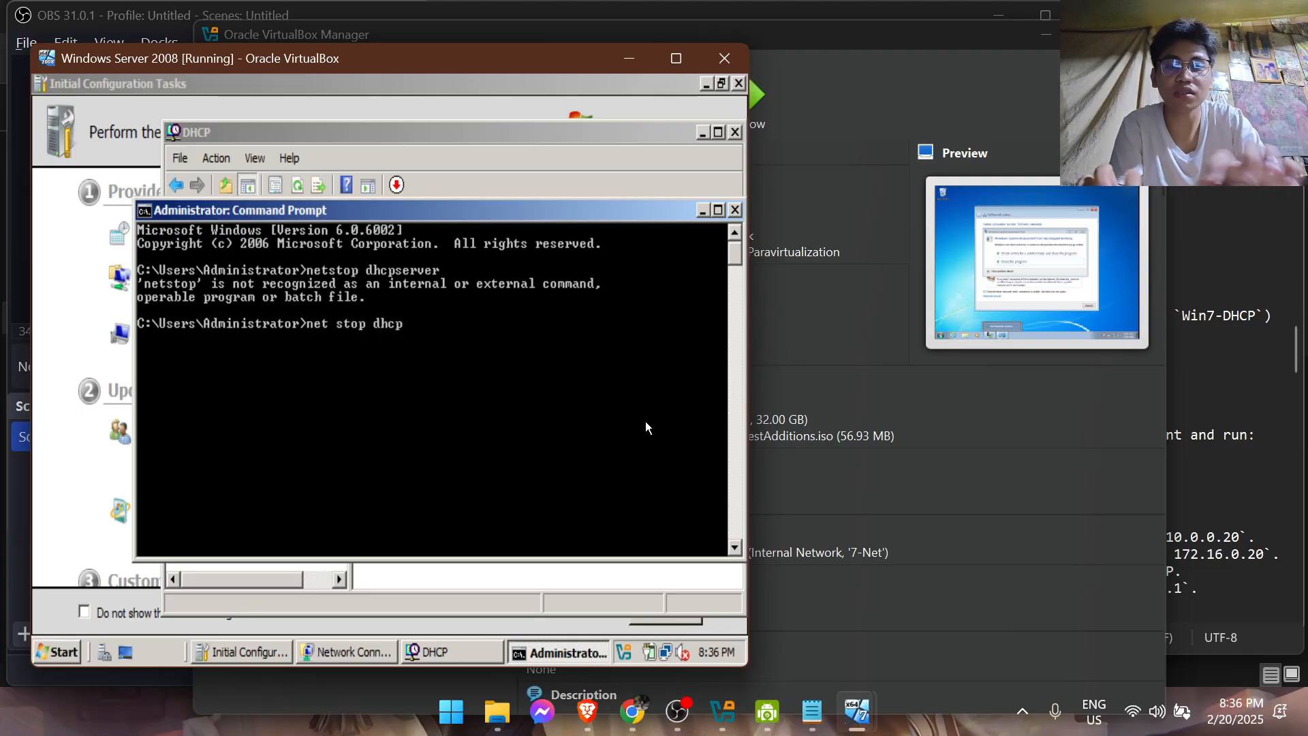
Stop the DHCP Server service with the command "net stop dhcpserver"
type("net stop dhcpserve")
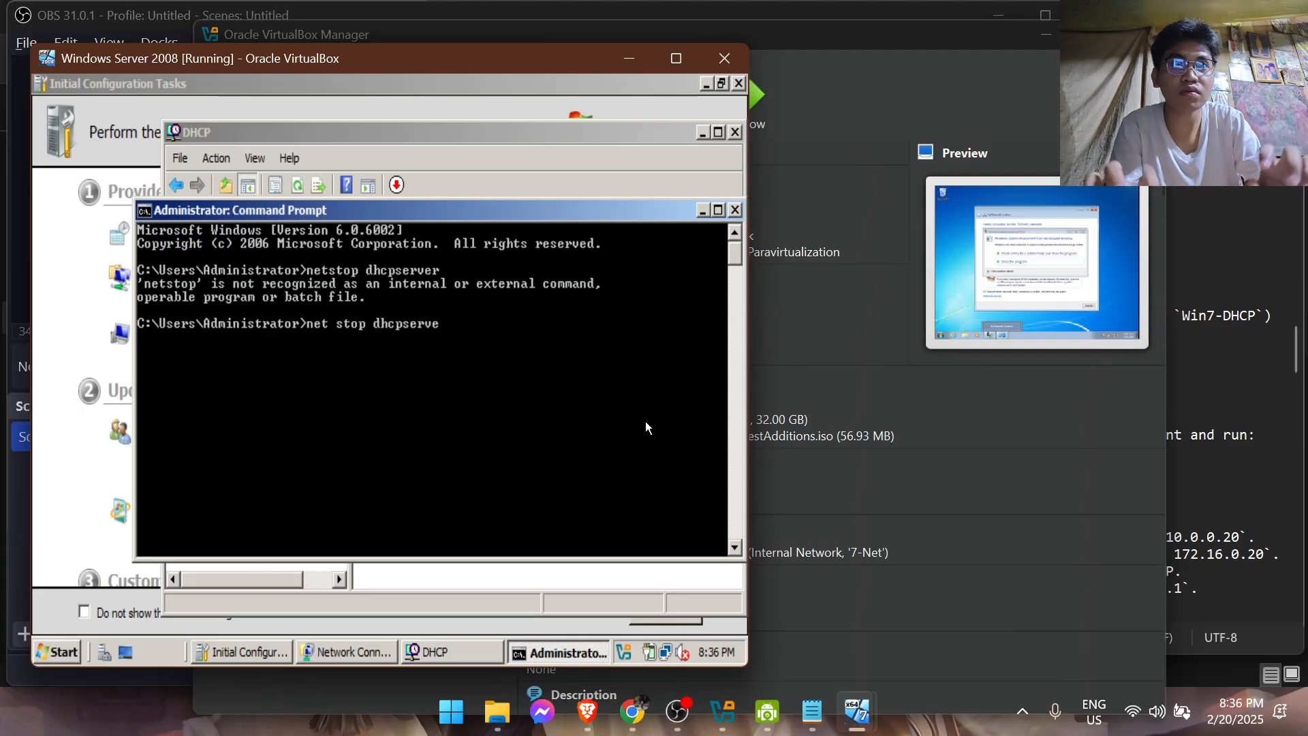
type("r")
key("Return")
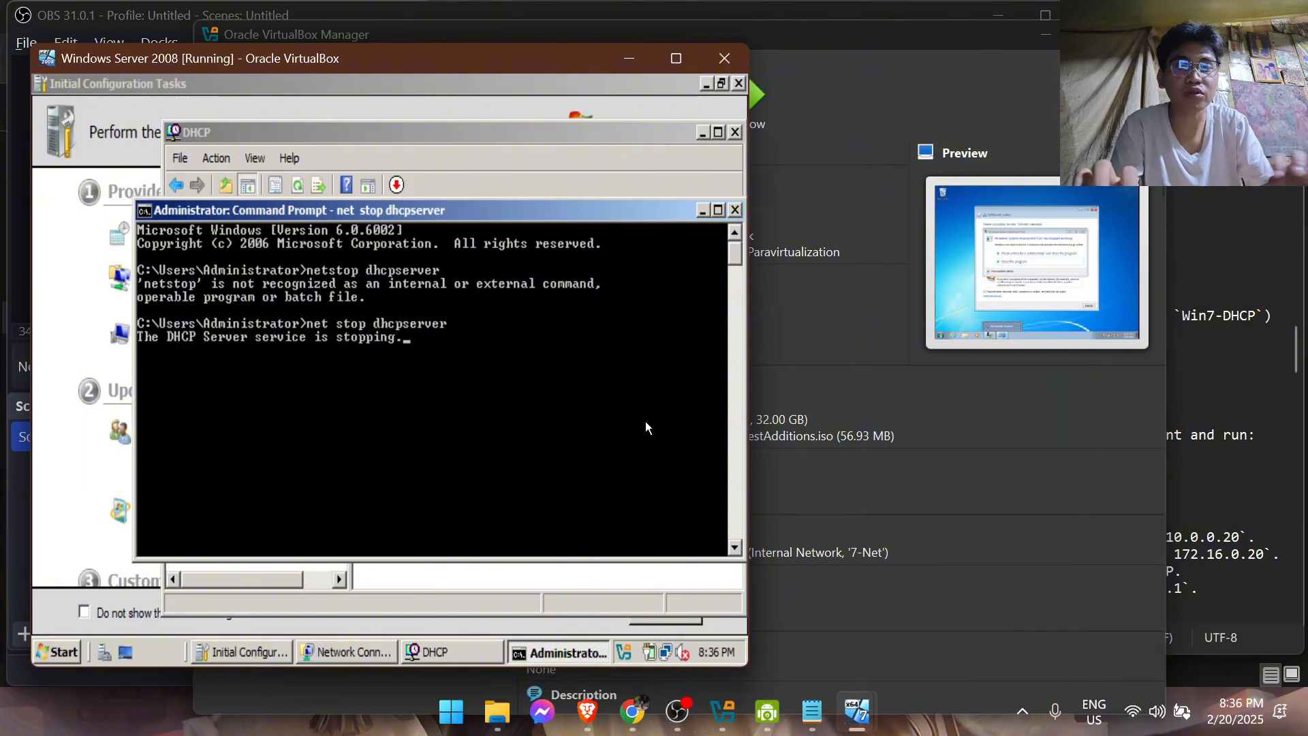
Start the DHCP Server service with the command "net start dhcpserver"
type("net s")
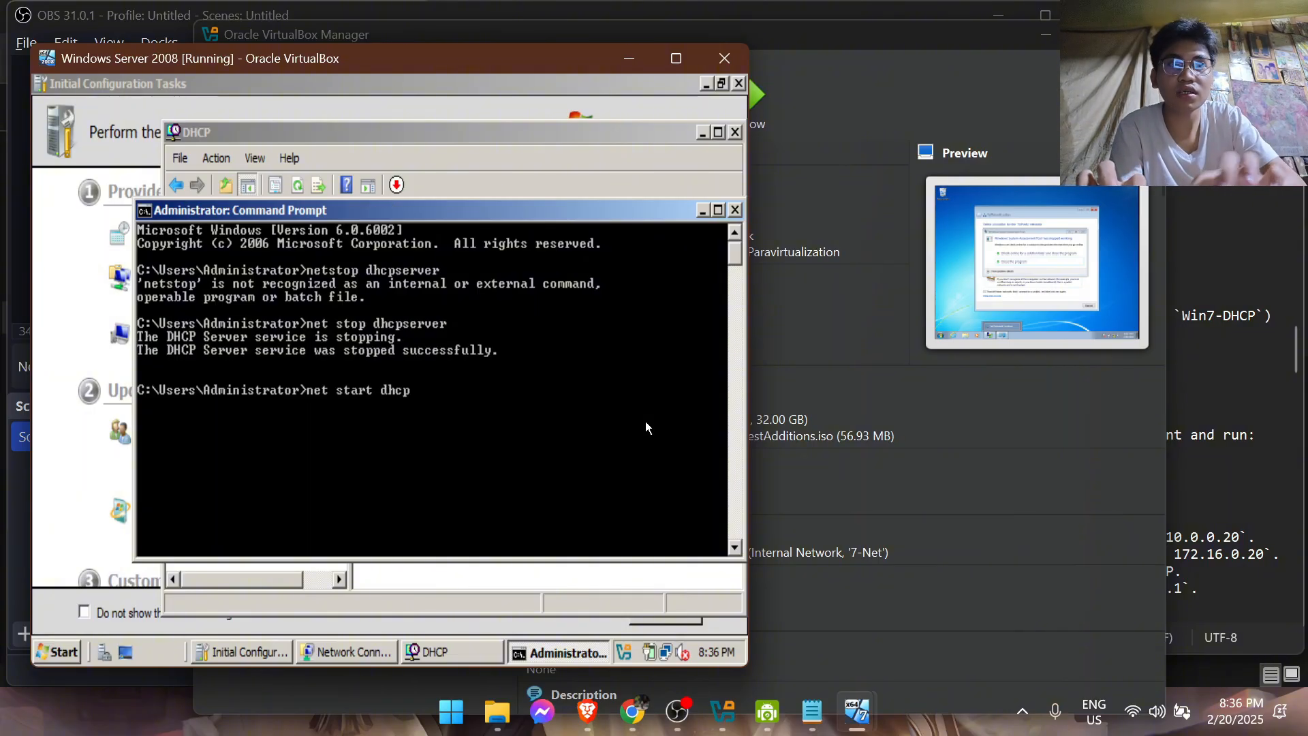
type("tart dhcp")
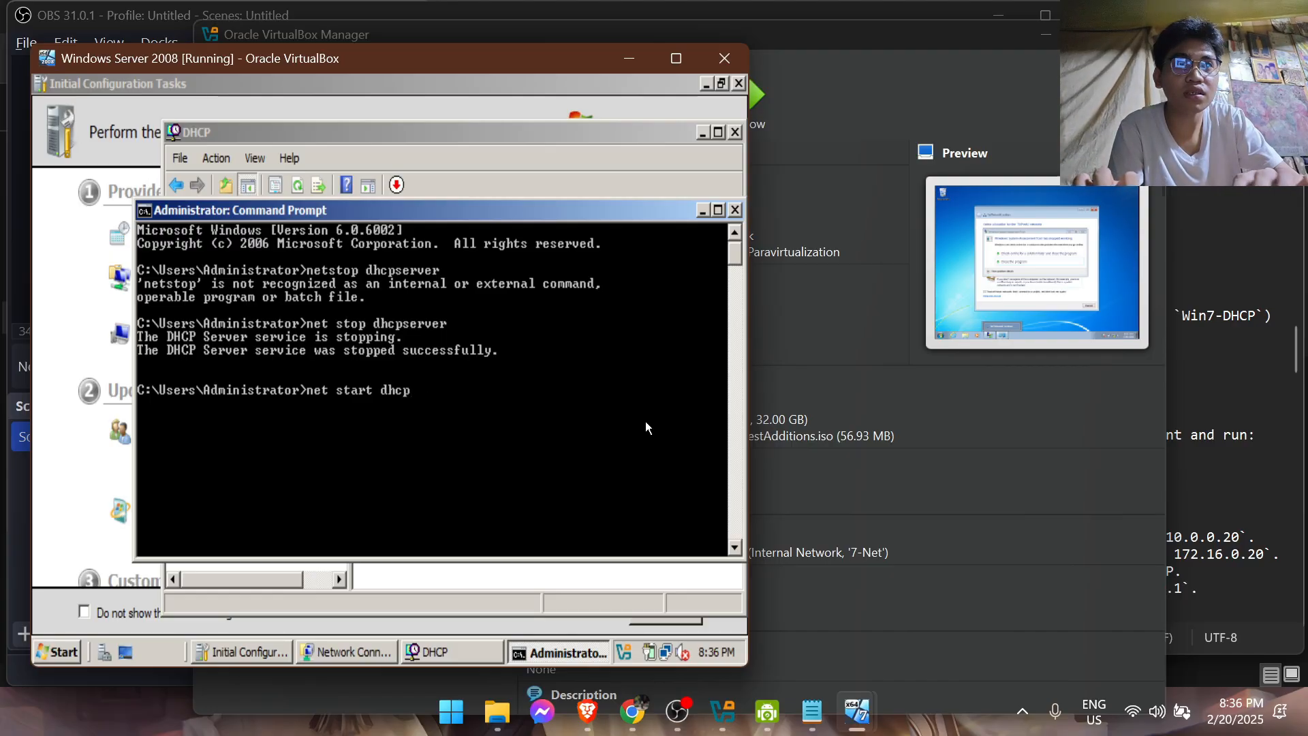
type("server")
key("Return")
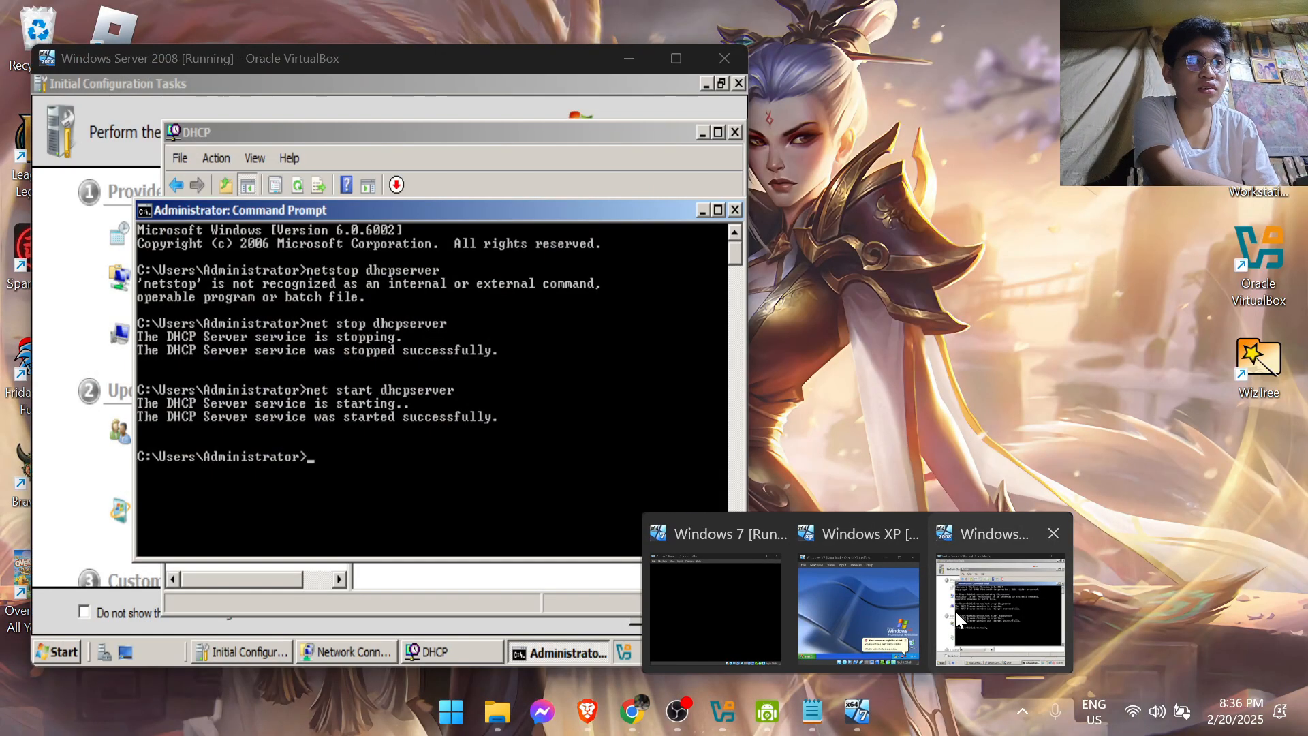
Switch to the Windows XP virtual machine, enlarge its window and set its display to Scaled Mode
left_click(869, 617)
left_click_drag(942, 291, 948, 143)
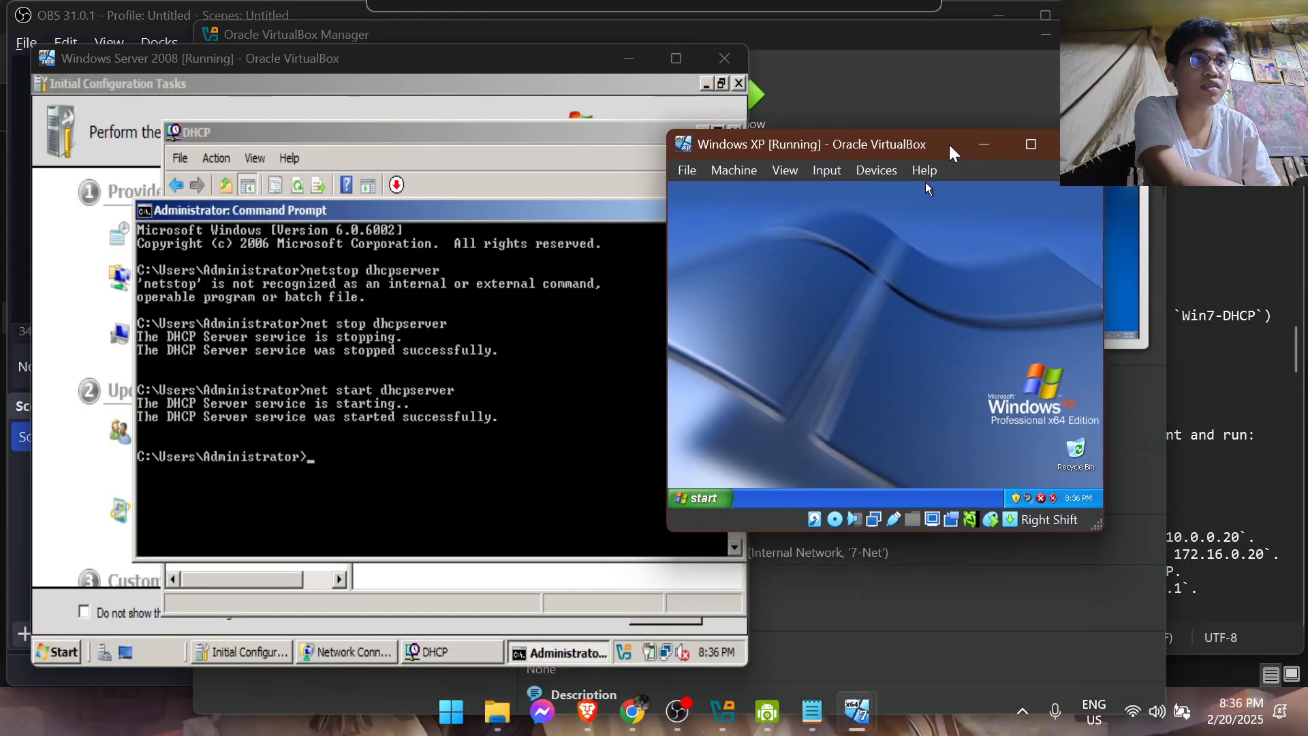
left_click_drag(1096, 524, 1182, 593)
left_click(824, 171)
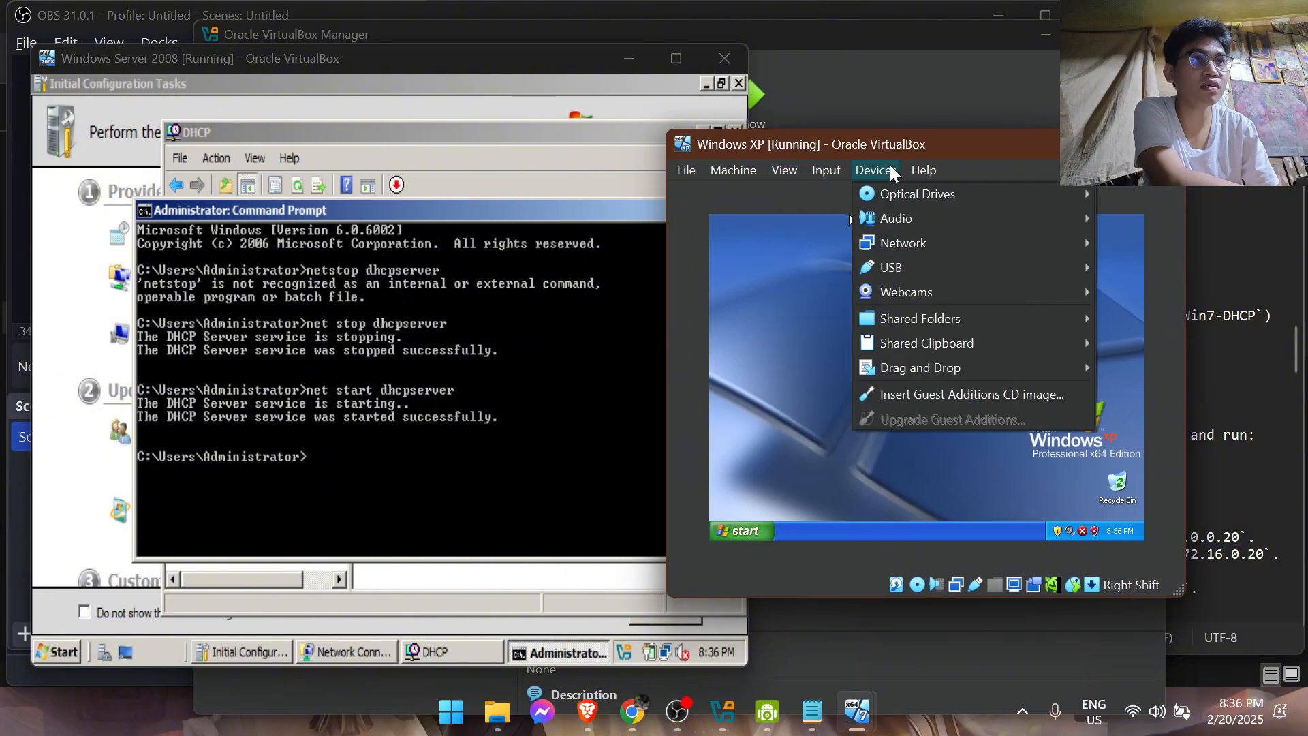
left_click(827, 244)
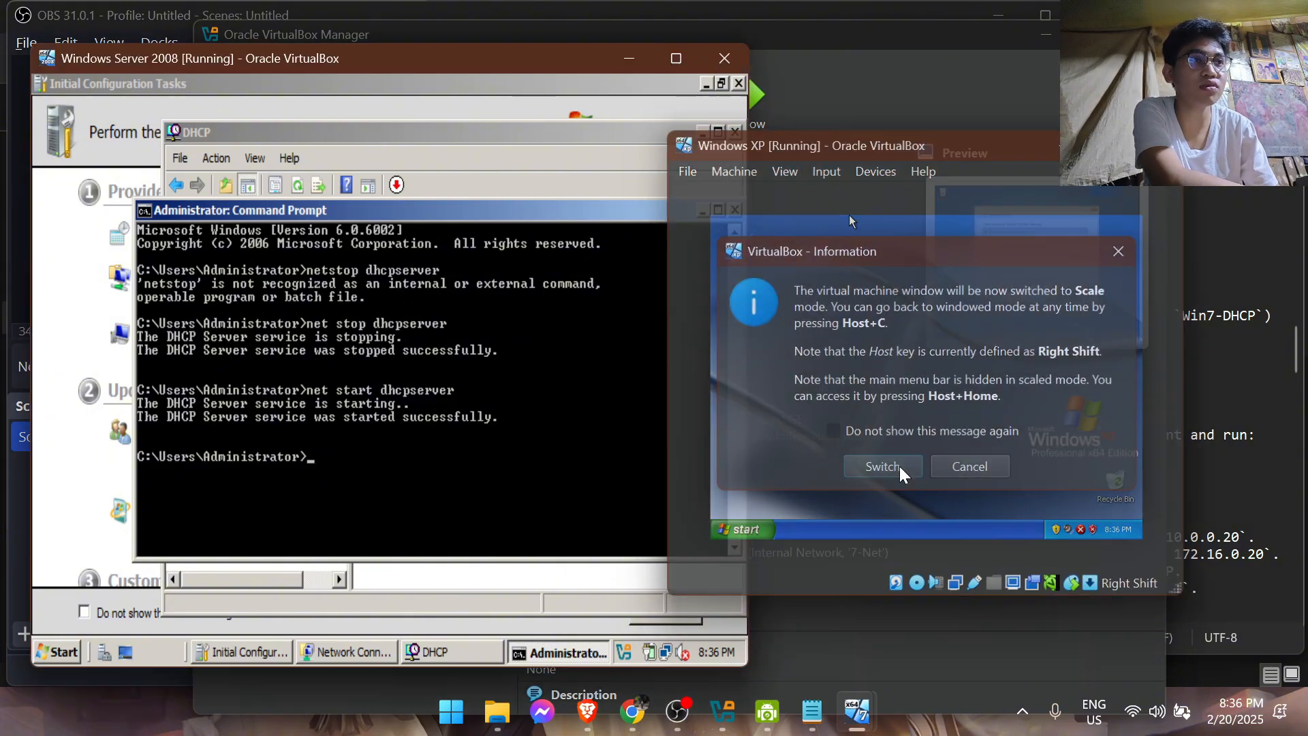
left_click(892, 468)
left_click_drag(914, 206, 710, 81)
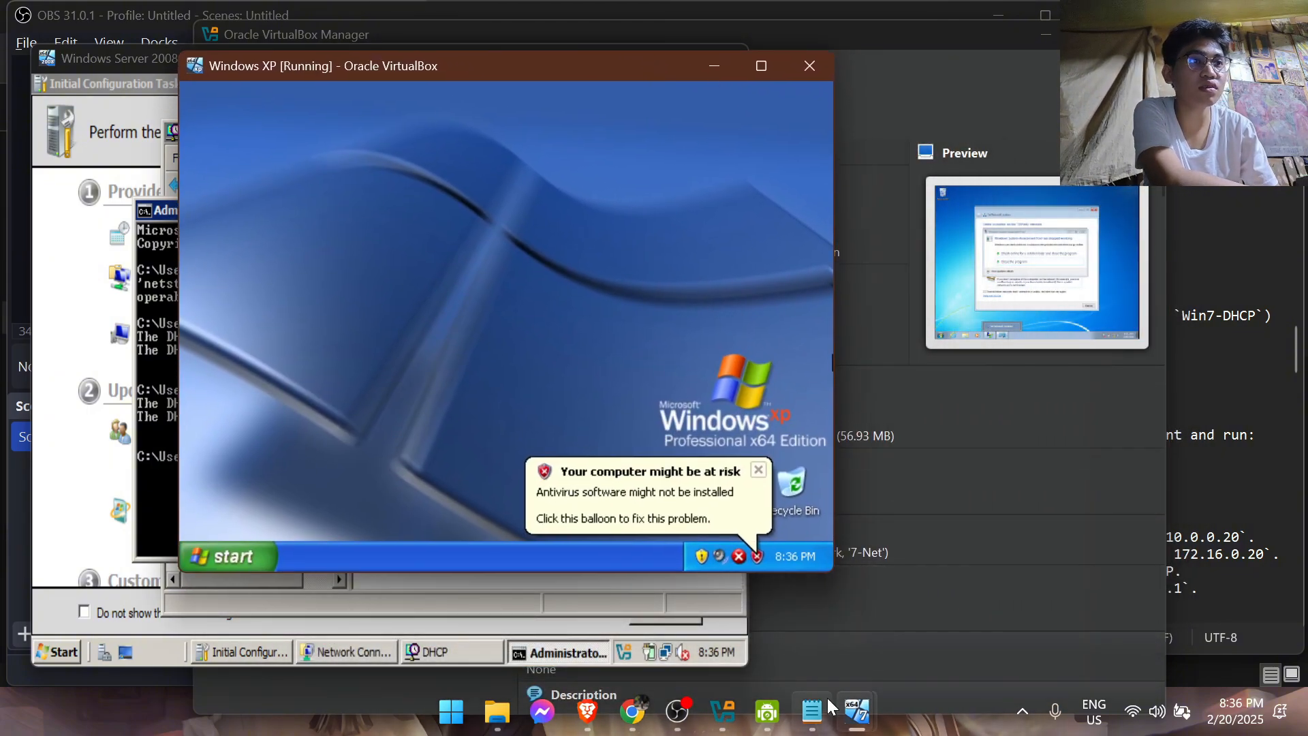
Switch to the Windows 7 virtual machine and set its display to Scaled Mode
mouse_move(849, 715)
left_click(742, 609)
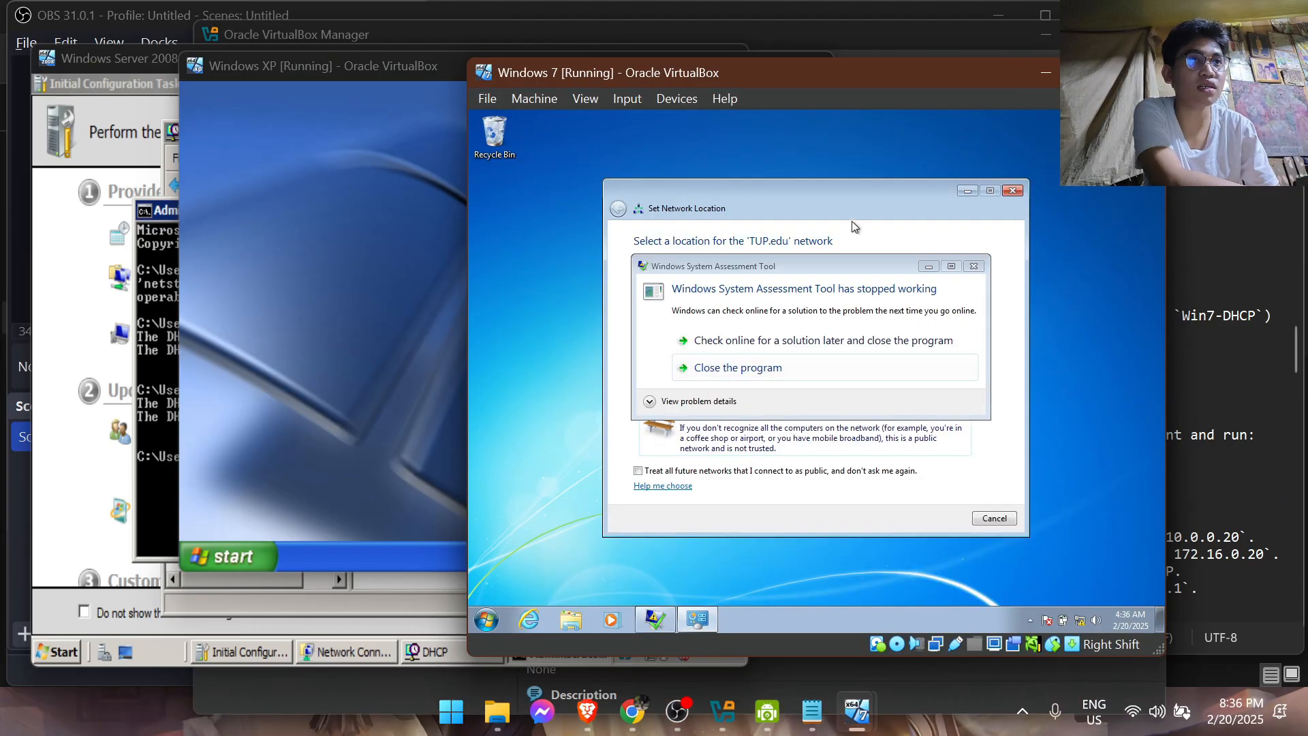
left_click(626, 99)
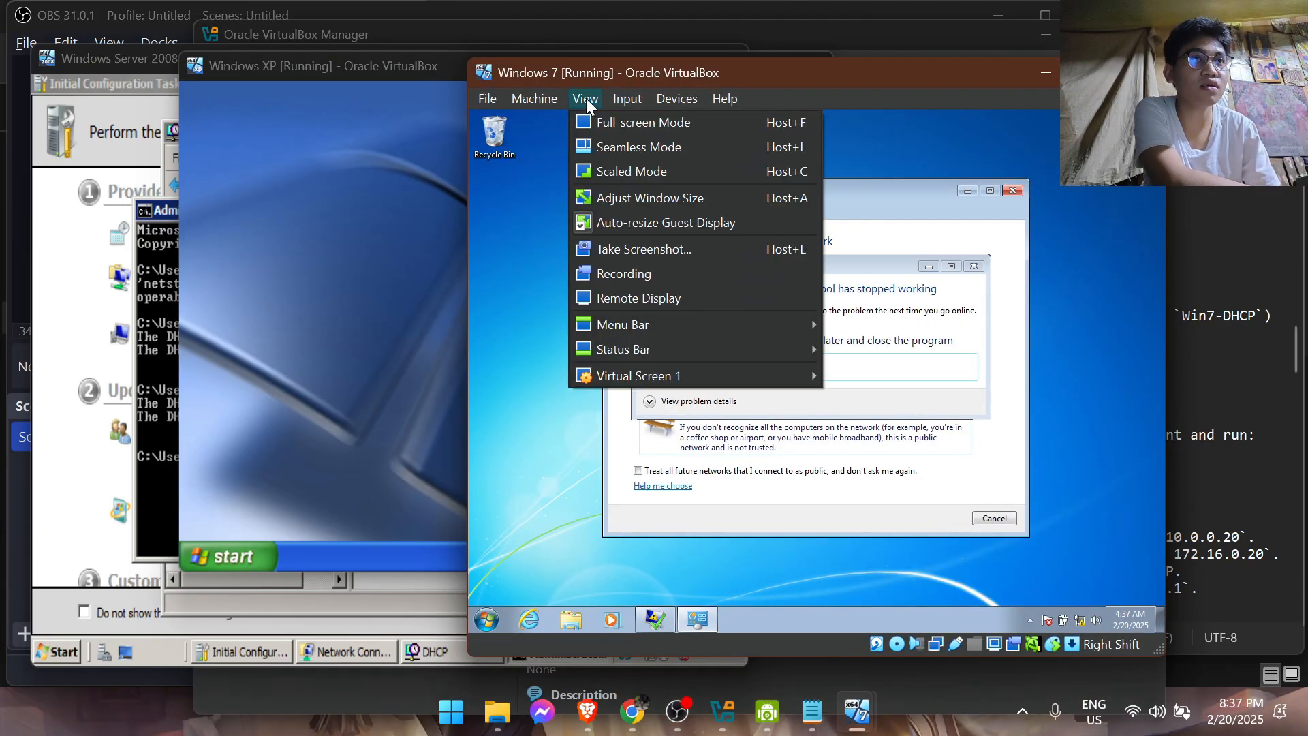
left_click(627, 166)
left_click(777, 458)
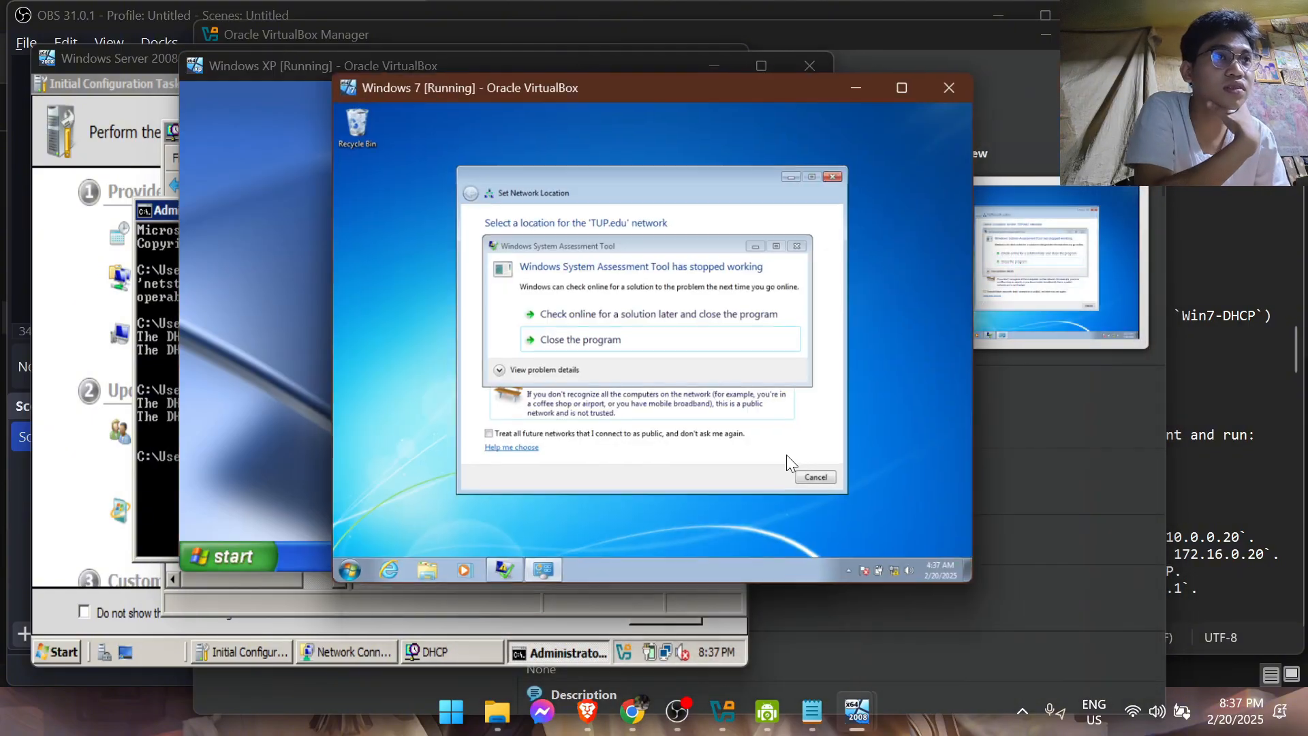
Dismiss the crashed assessment tool's message, set the TUP.edu network location to Home and open Network and Sharing Center
left_click(614, 340)
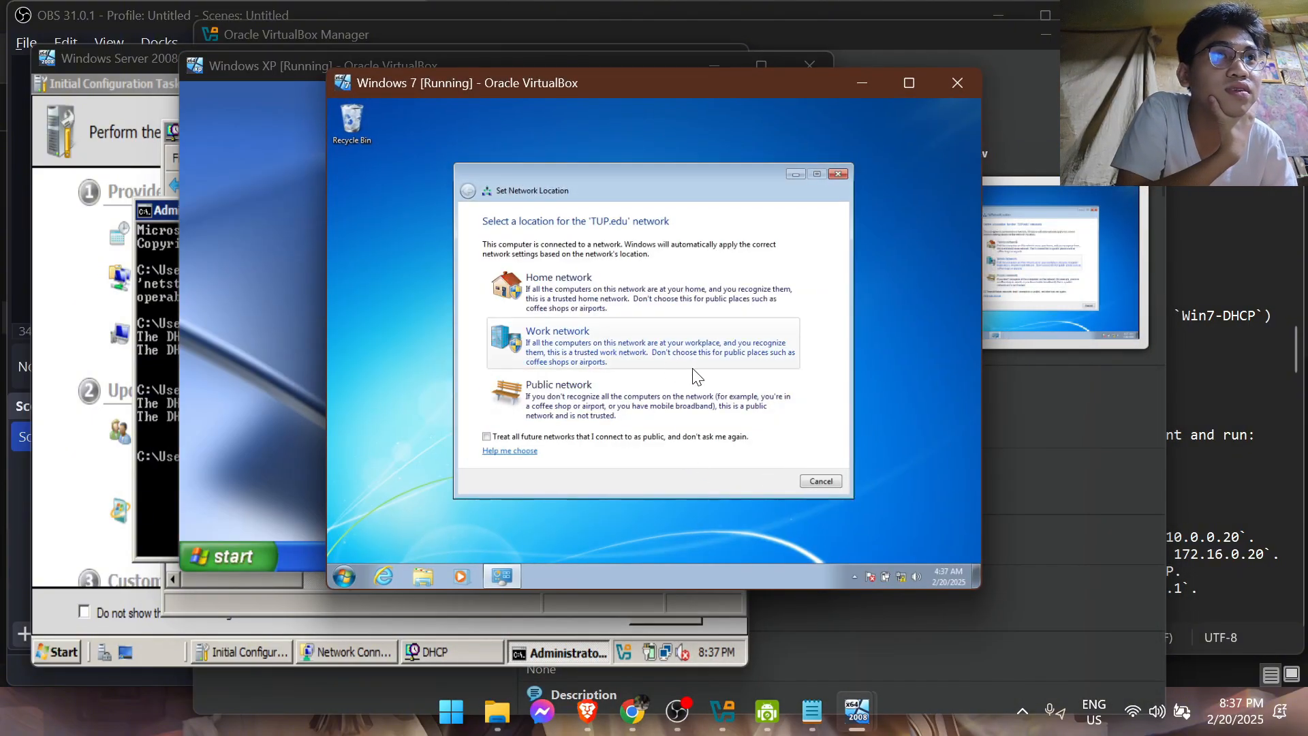
left_click(635, 296)
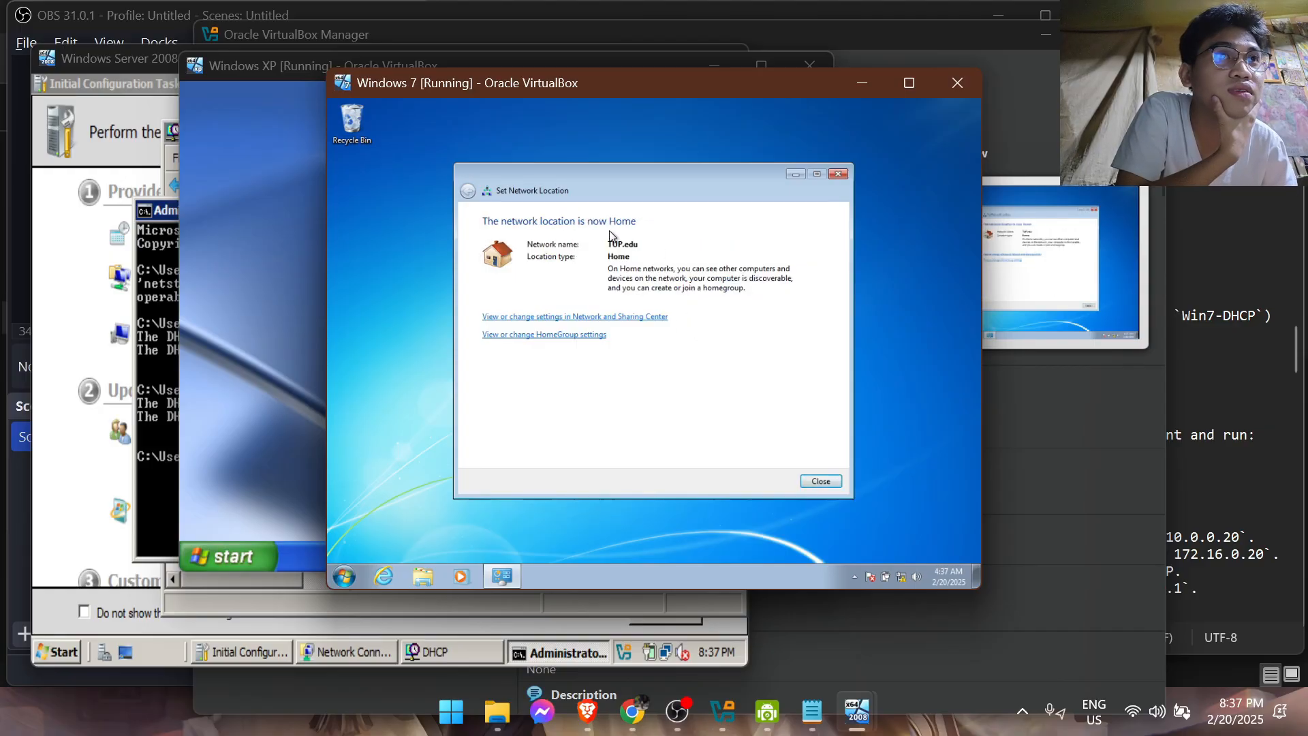
left_click(628, 317)
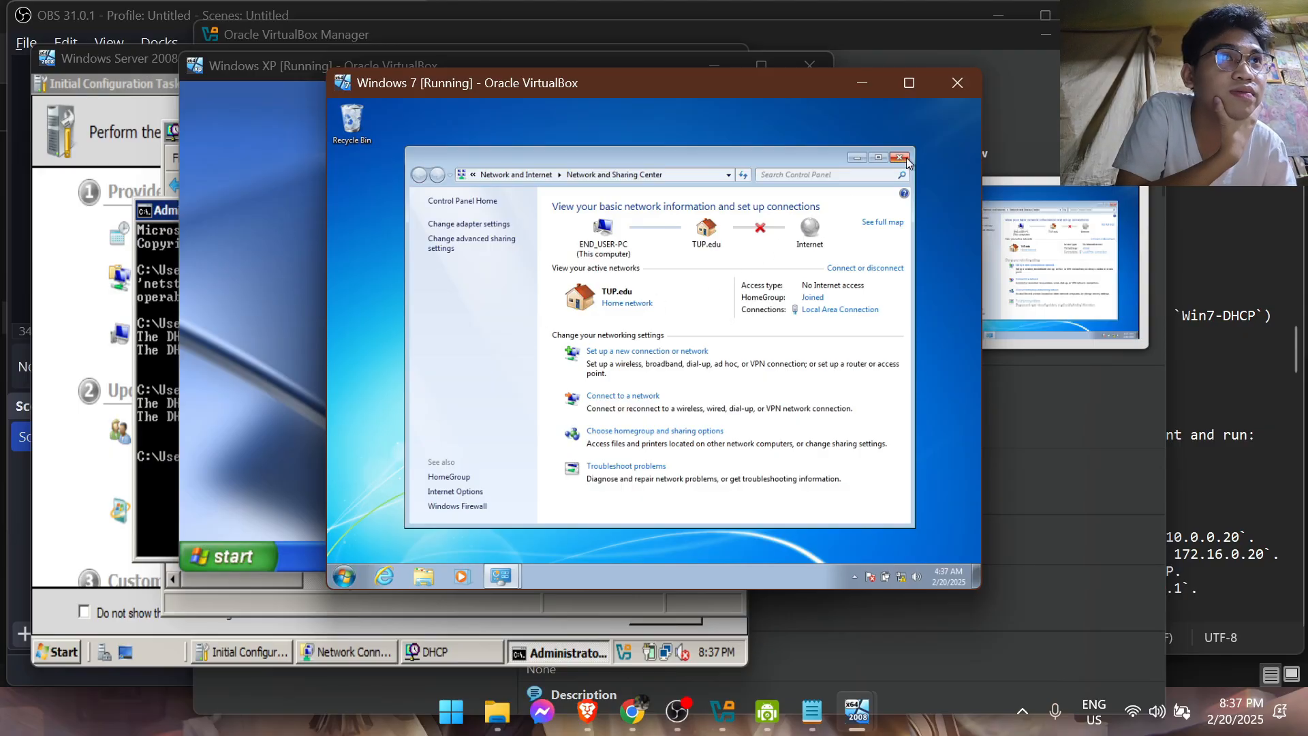
Find Command Prompt on Windows 7 and run it as administrator, allowing it to make changes
left_click(356, 579)
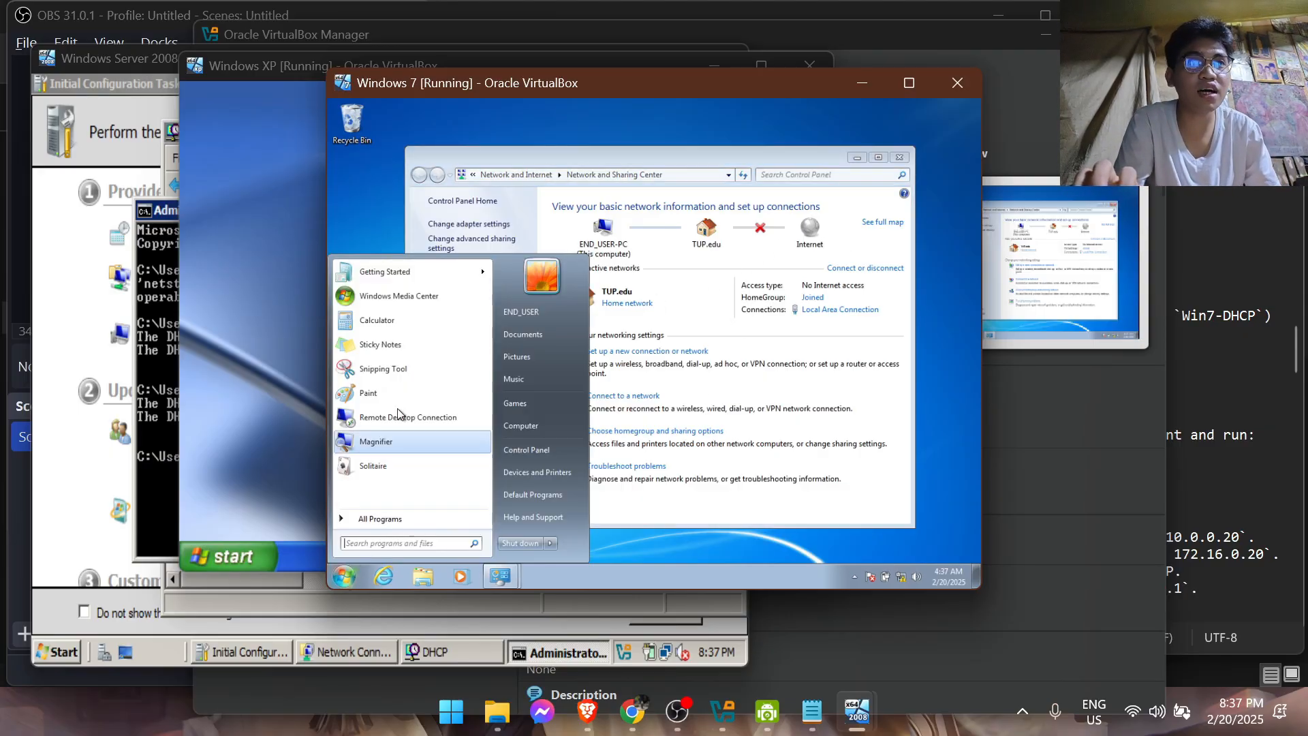
left_click(385, 521)
type("comm")
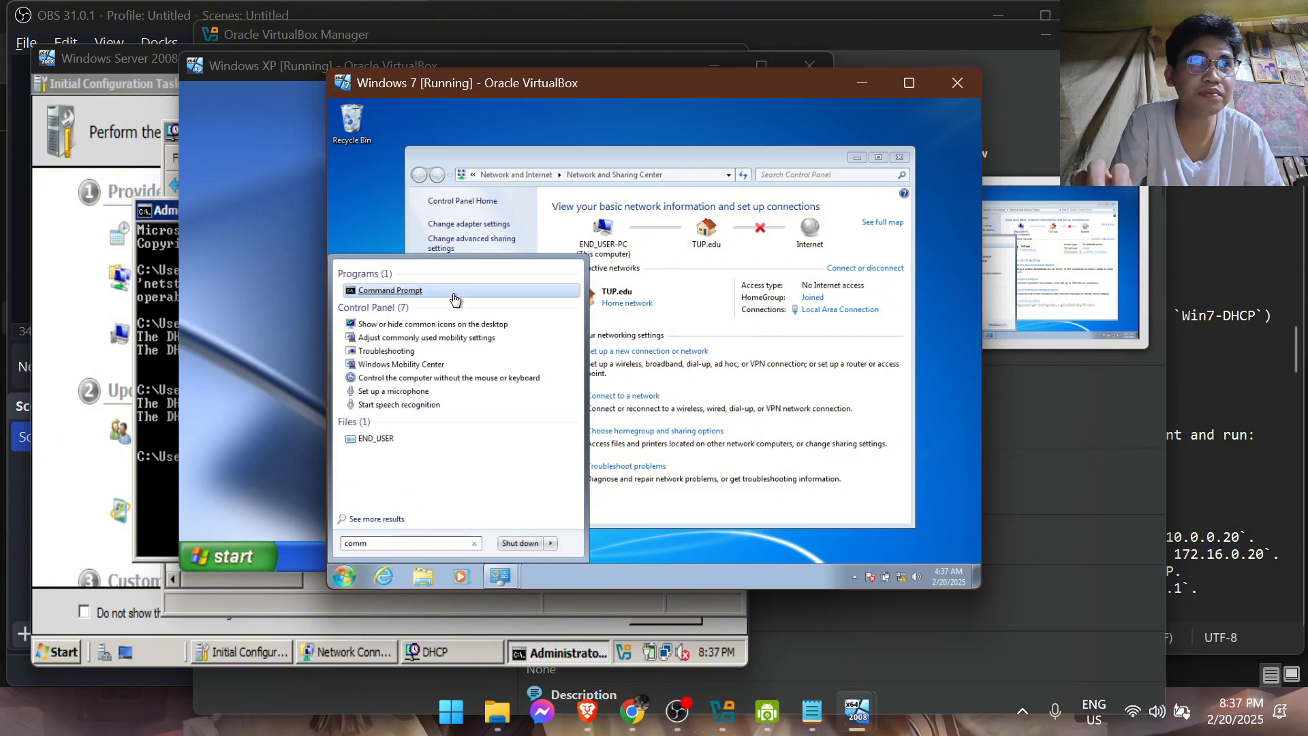
right_click(453, 292)
left_click(502, 311)
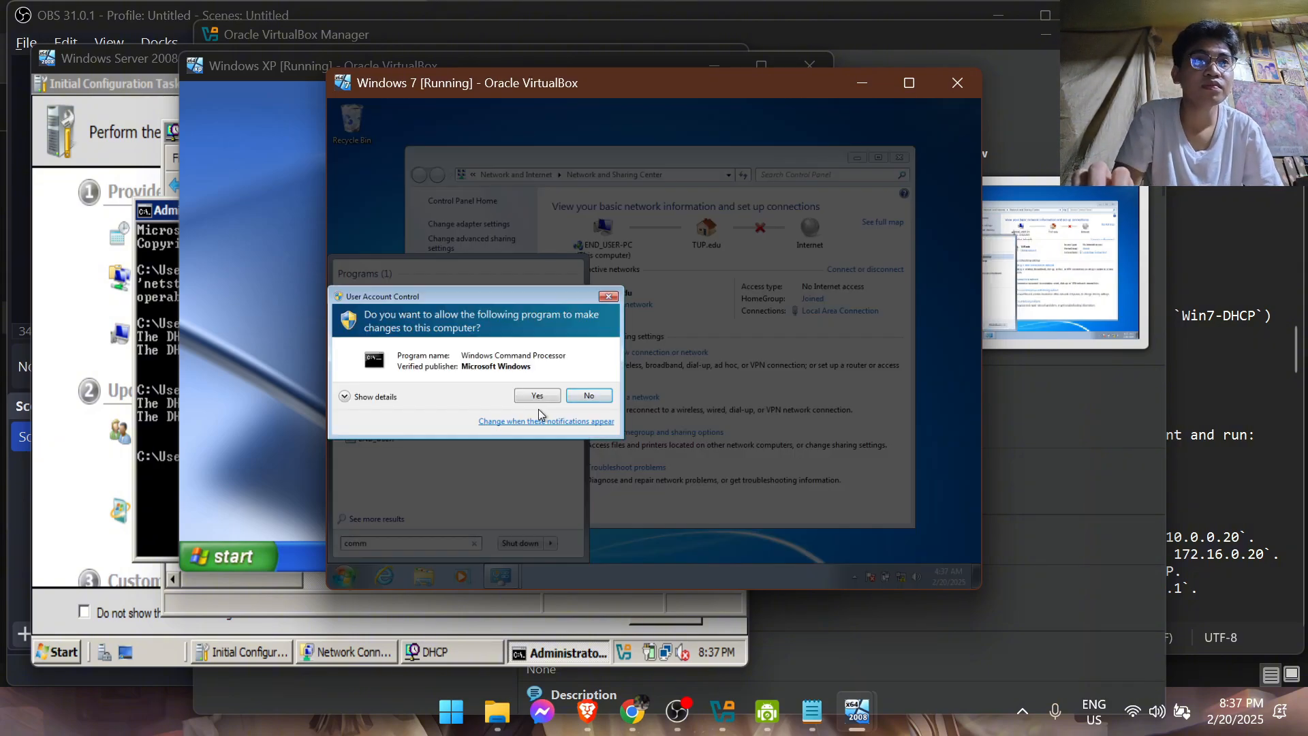
left_click(538, 395)
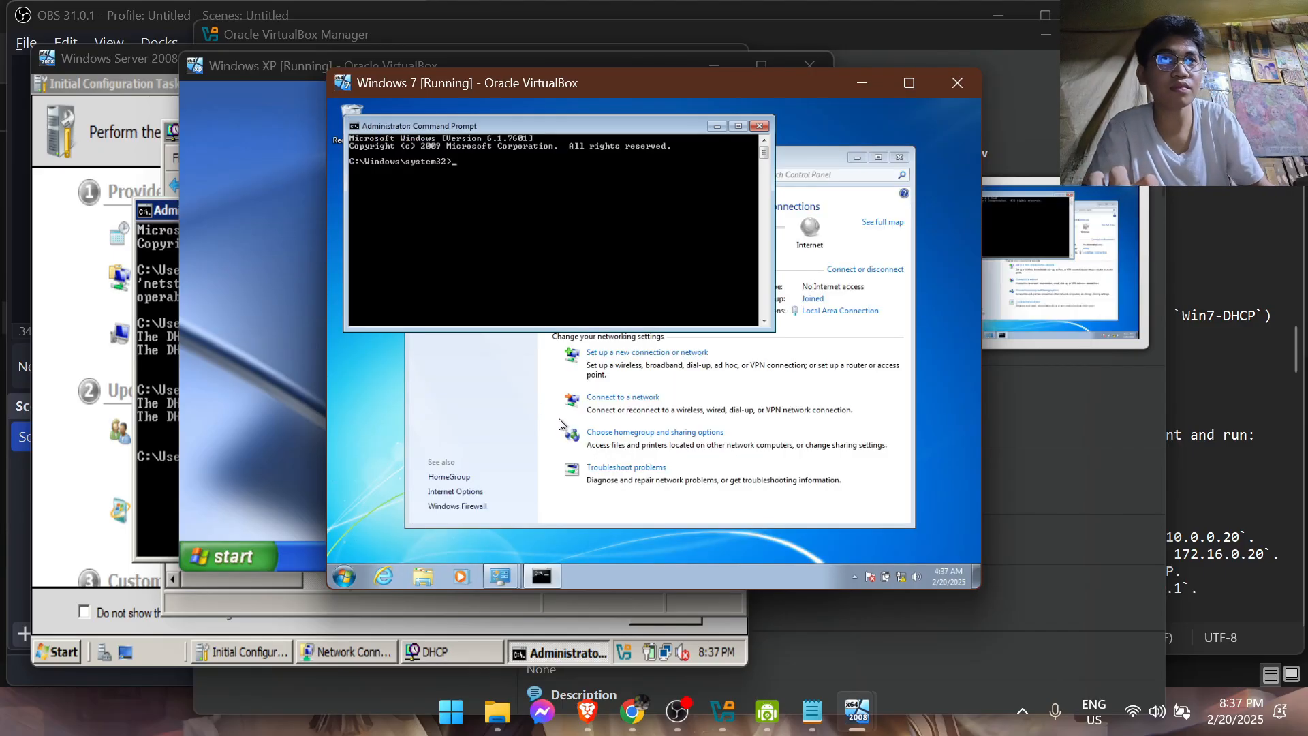
Check the Windows 7 client's leased IP address and subnet mask with the command "ipconfig"
type("i")
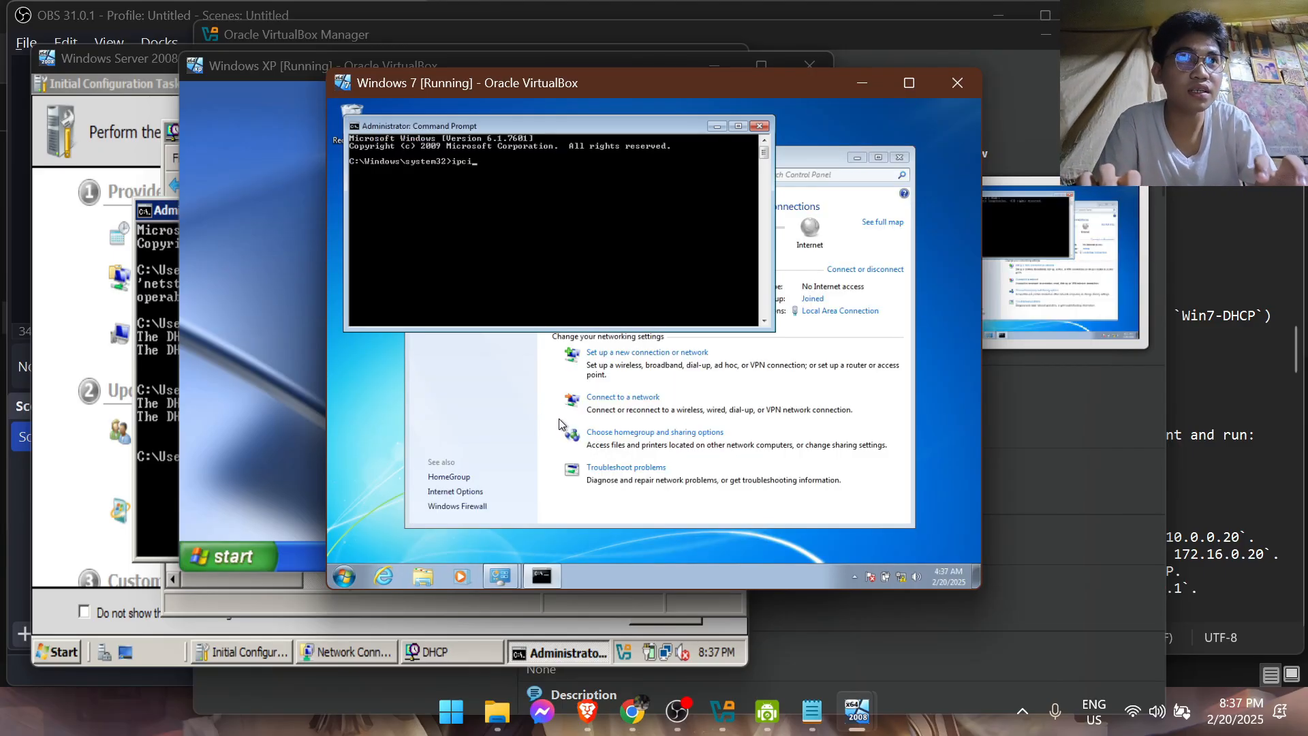
type("pconfionfig")
key("Return")
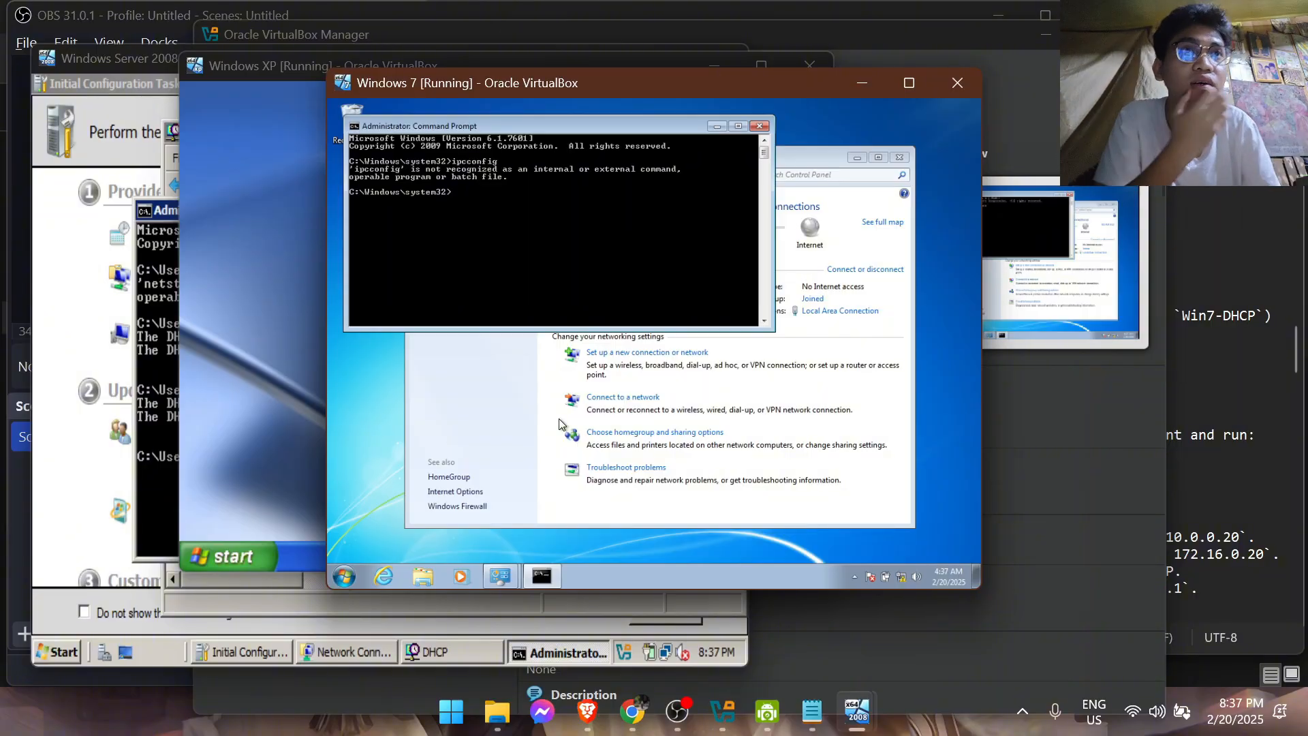
type("ipconfig")
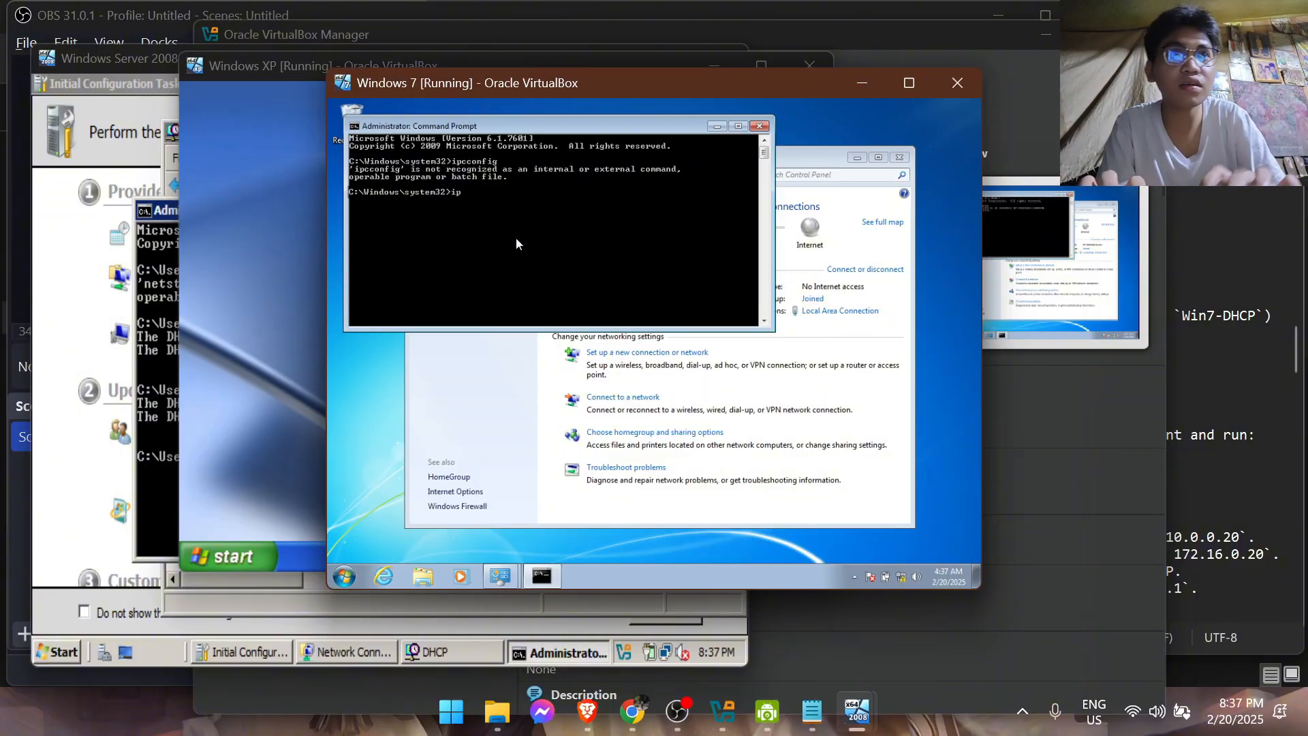
key("Return")
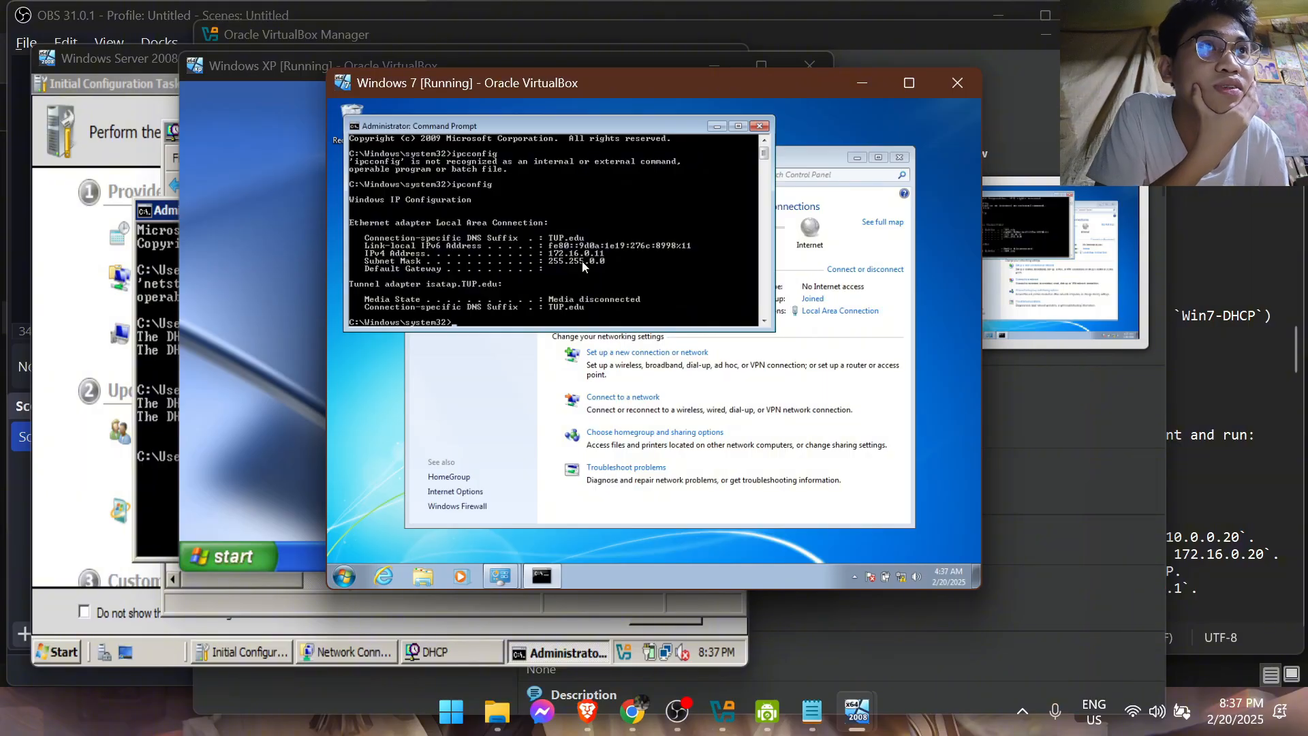
Switch to the Windows XP virtual machine and open its Search window
left_click(314, 291)
left_click(253, 555)
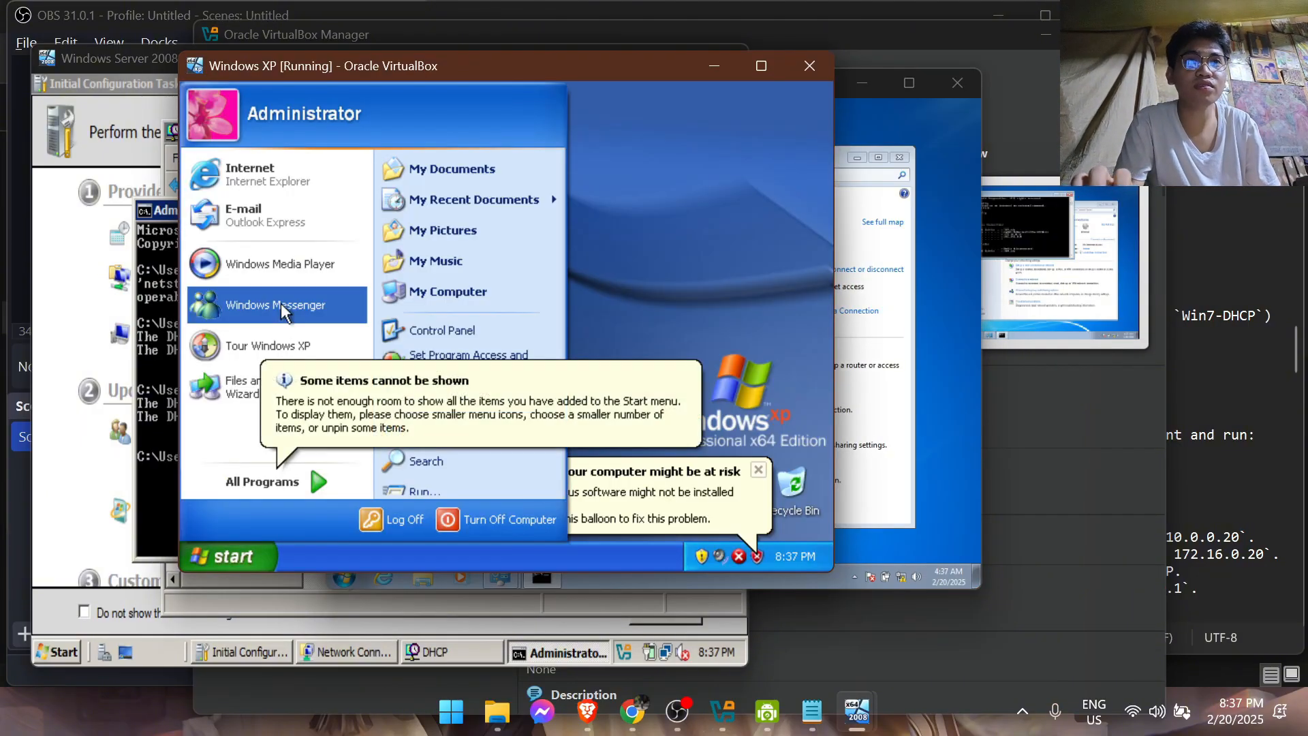
left_click(417, 460)
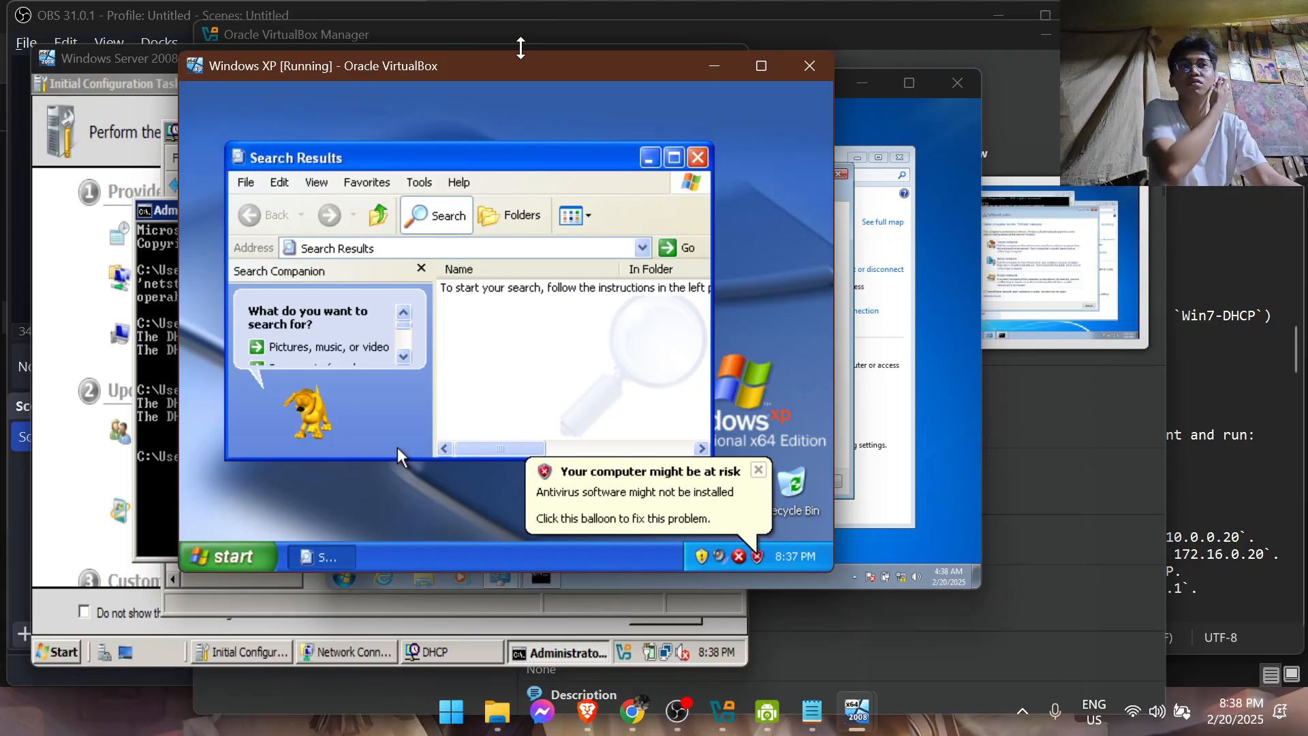
Take the Windows XP virtual machine out of Scaled Mode, move its window over the Windows 7 one and minimize Search Results
left_click_drag(502, 72, 479, 104)
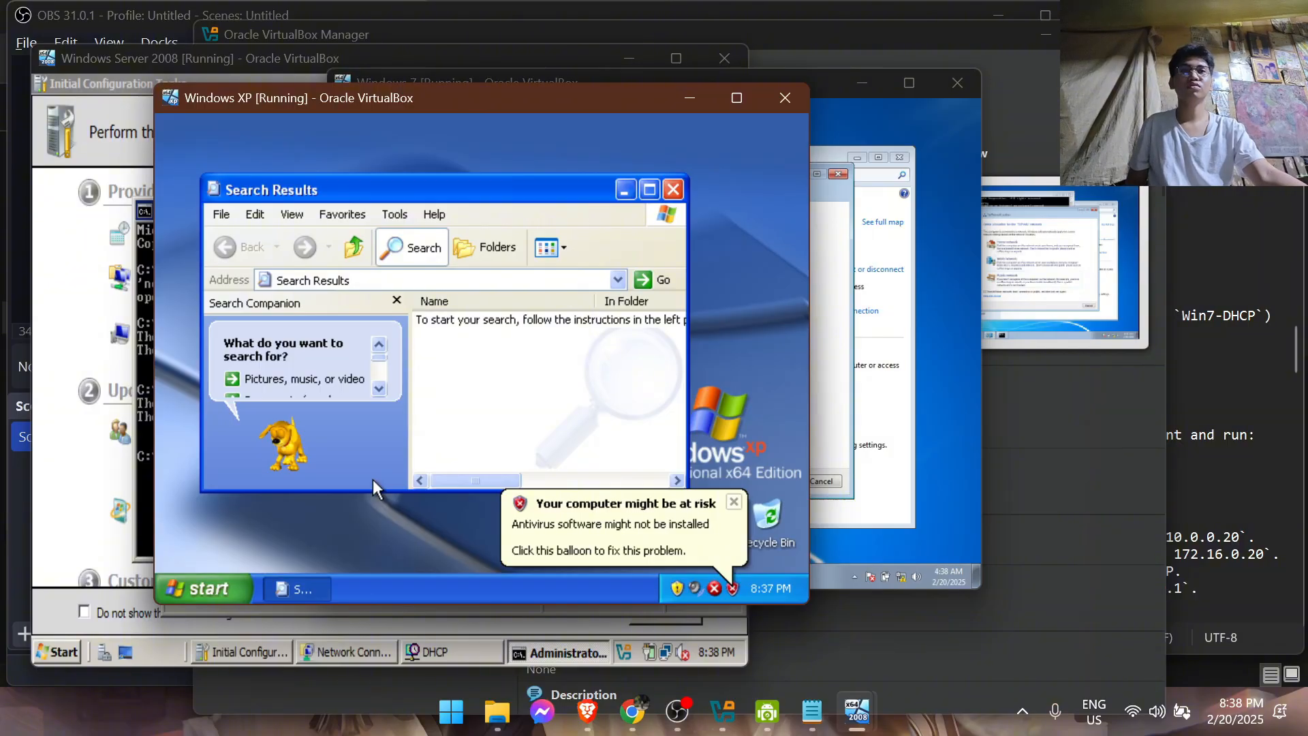
right_click(444, 105)
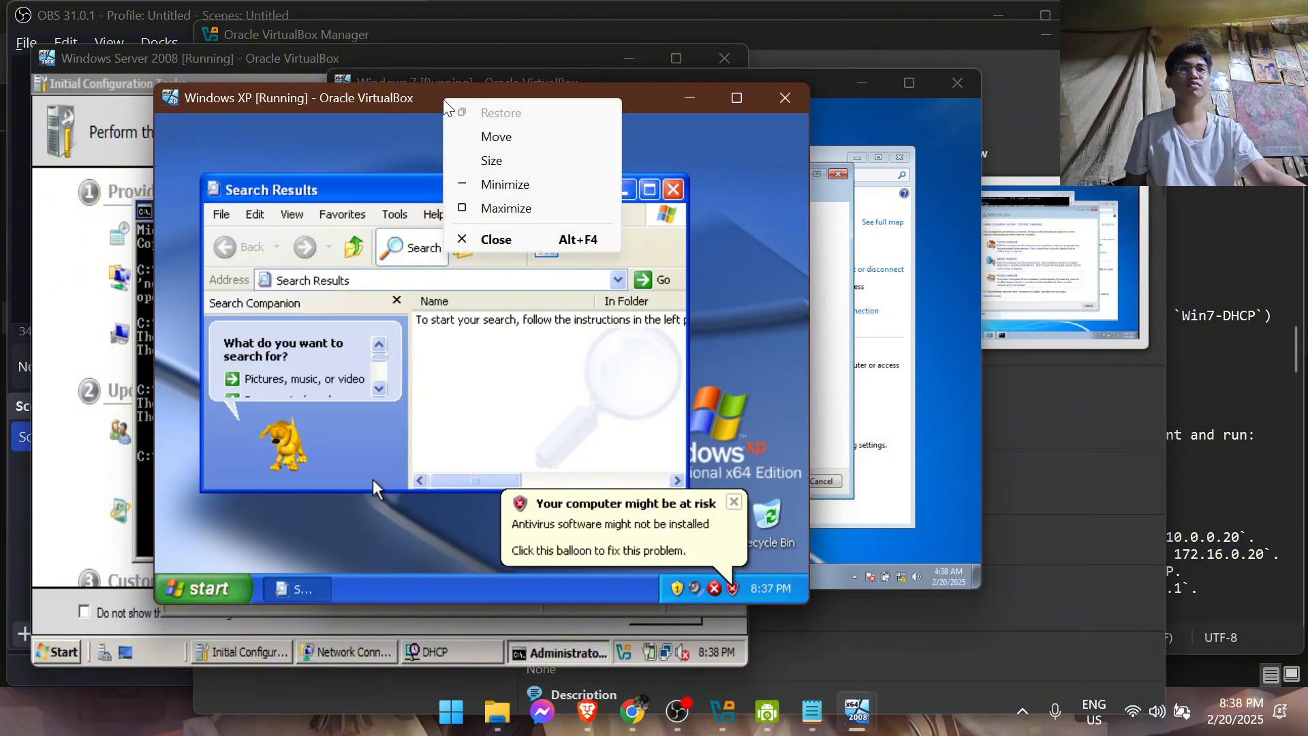
left_click(373, 119)
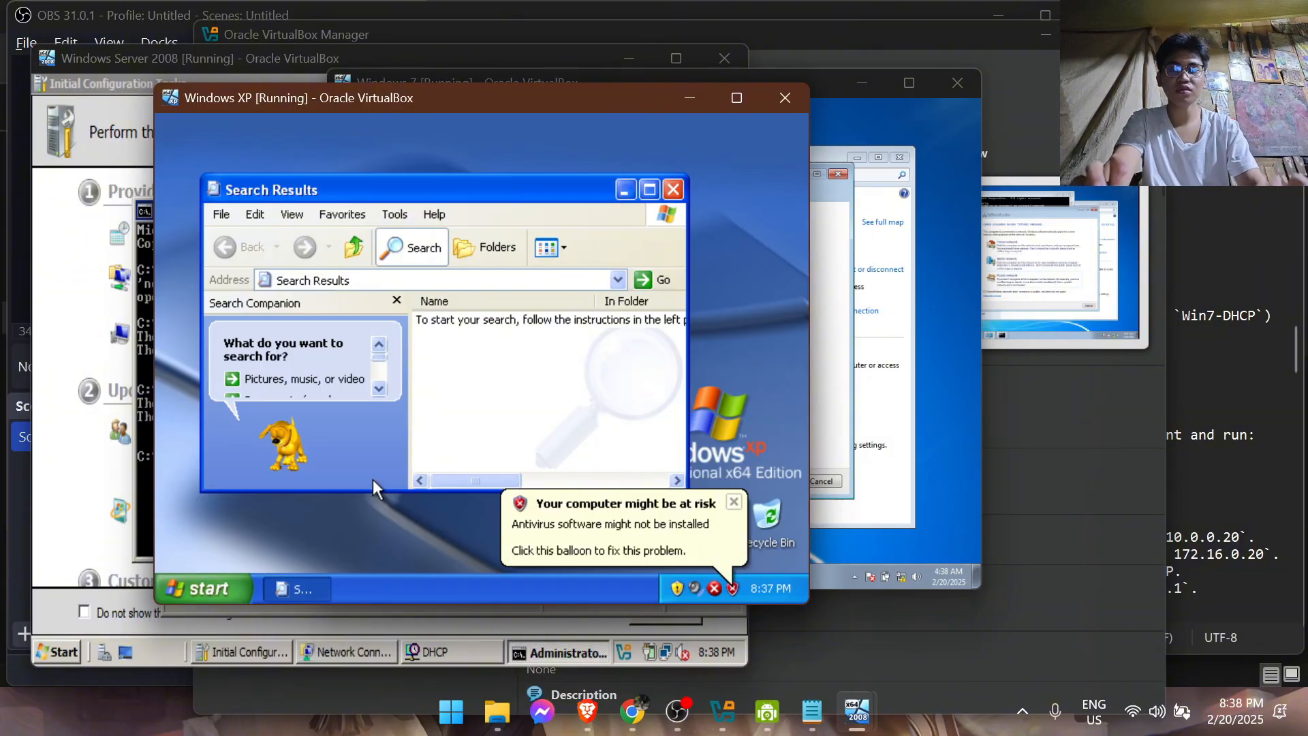
key("shift+c")
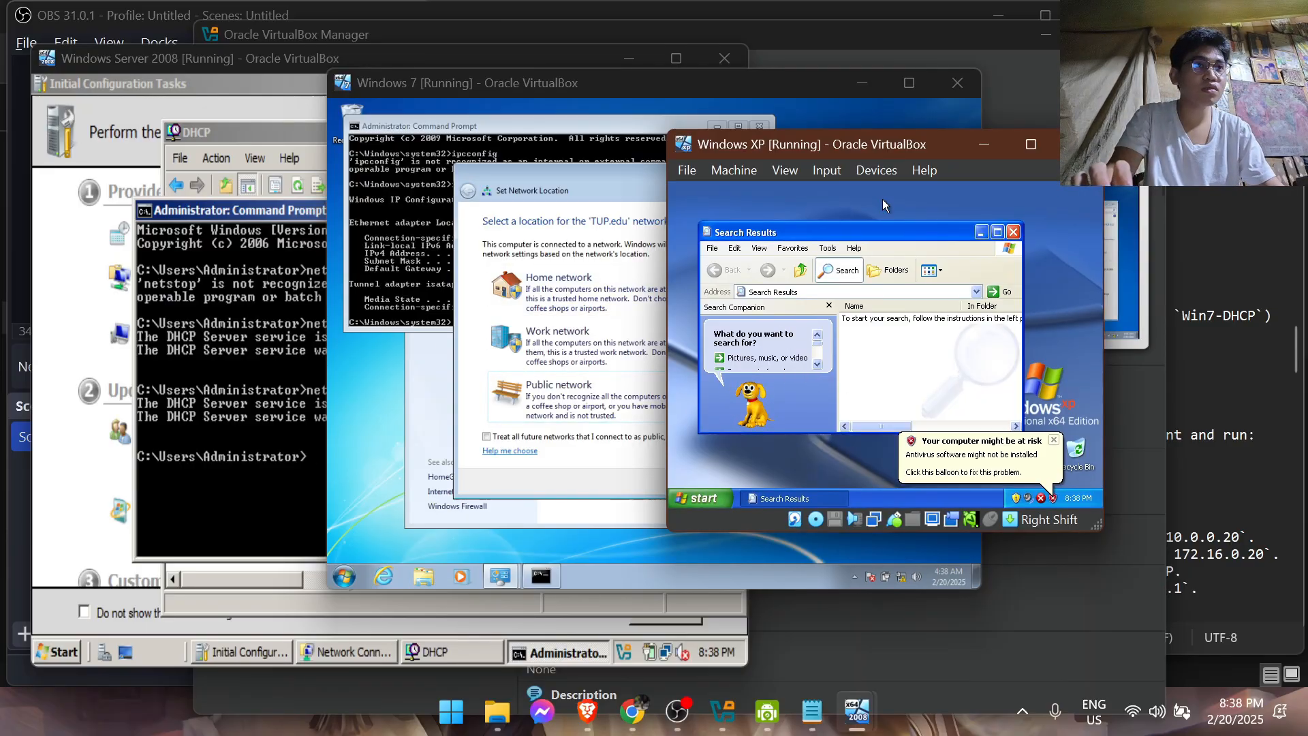
left_click_drag(938, 139, 669, 131)
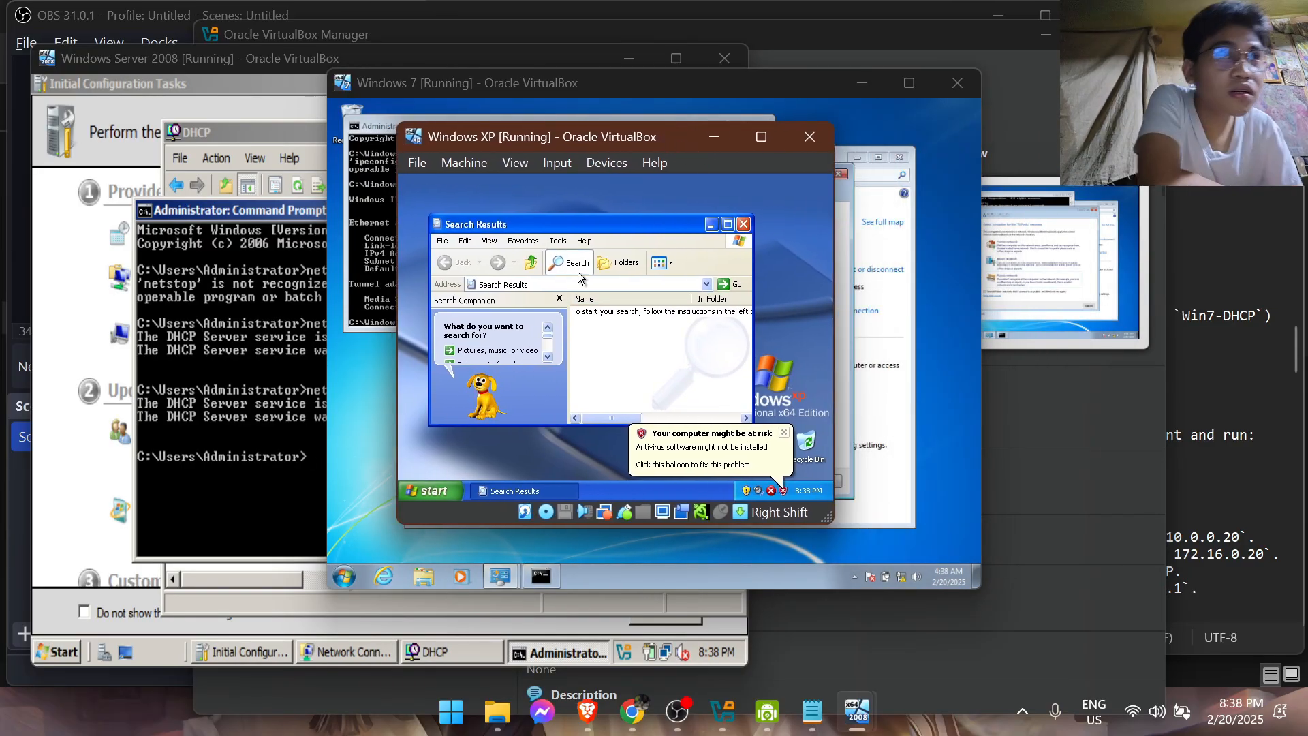
left_click(711, 224)
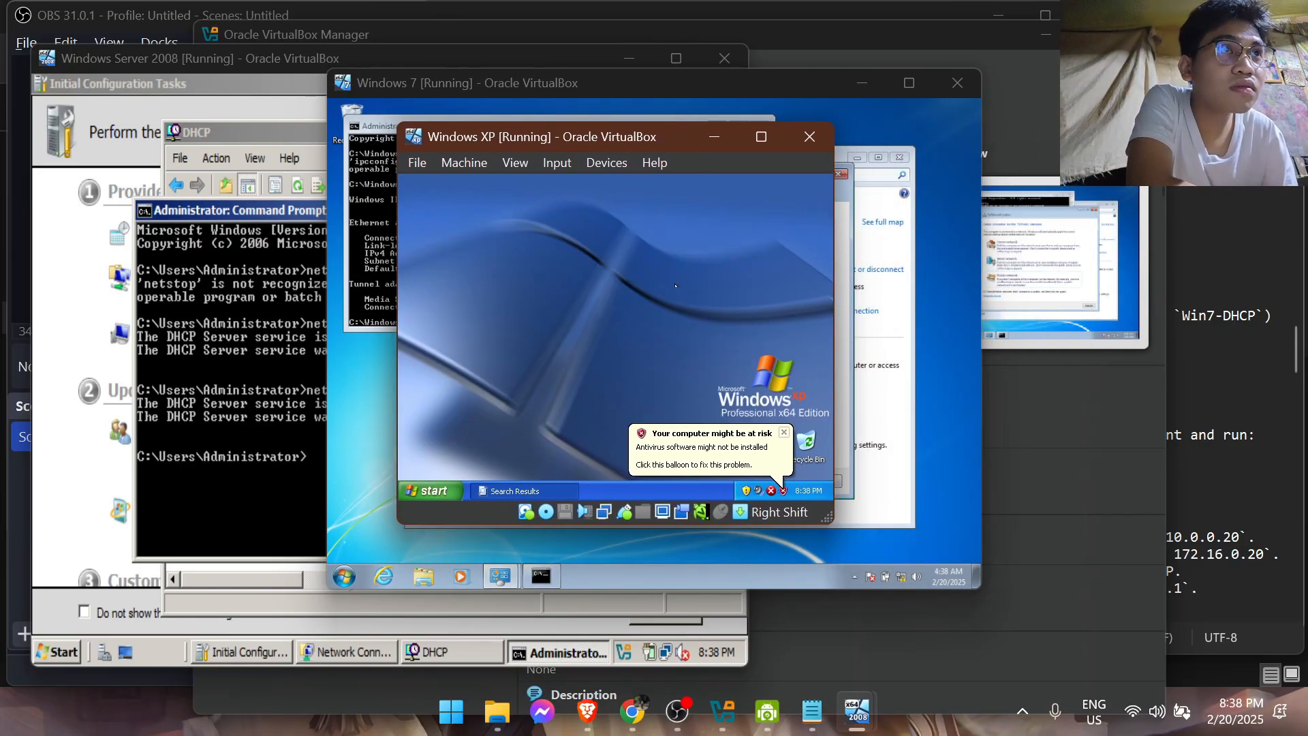
Postpone the Automatic Updates setup on Windows XP by choosing to set it up later
left_click(431, 490)
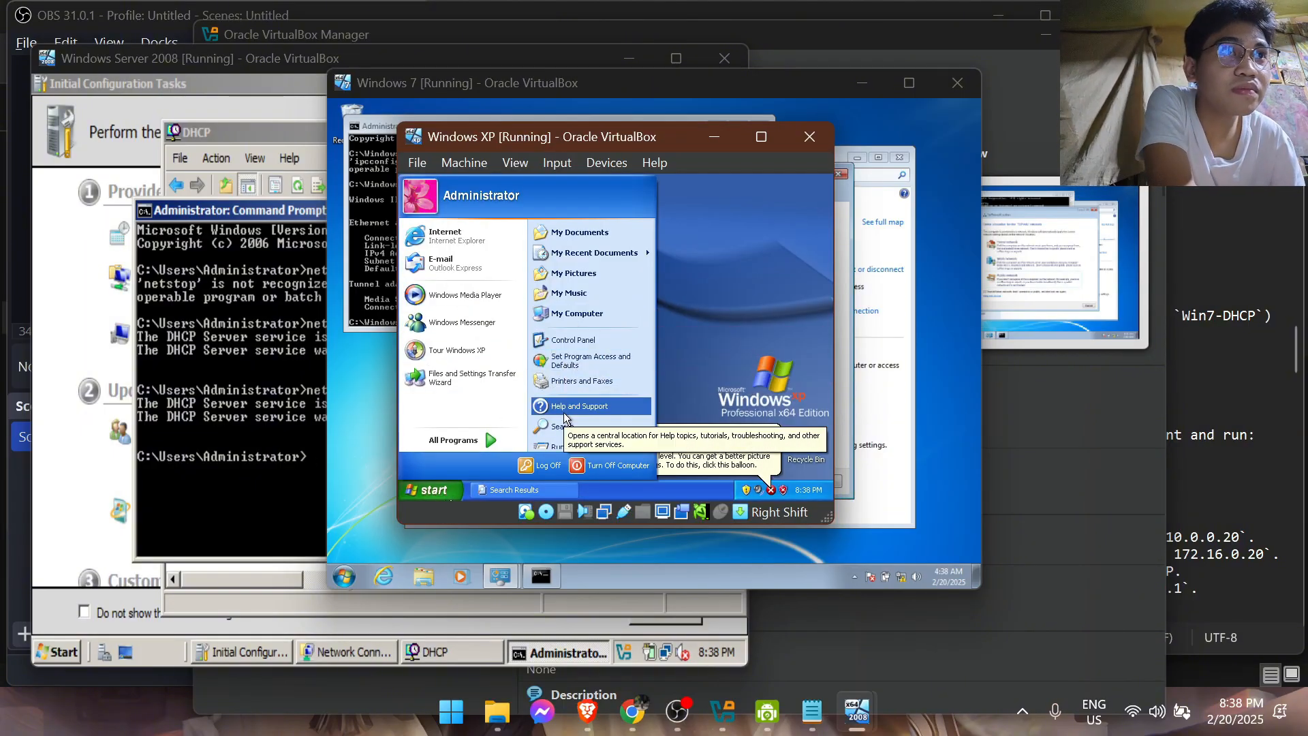
left_click(436, 492)
left_click(435, 492)
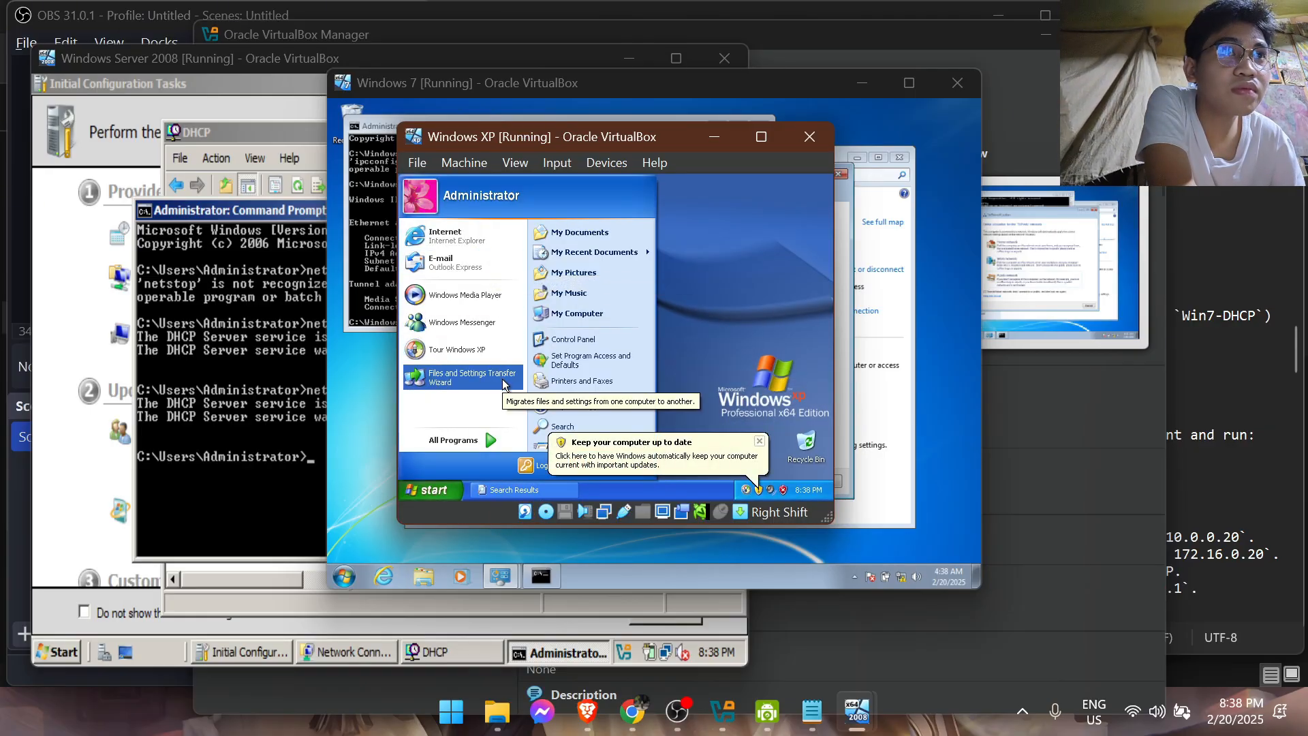
left_click(749, 455)
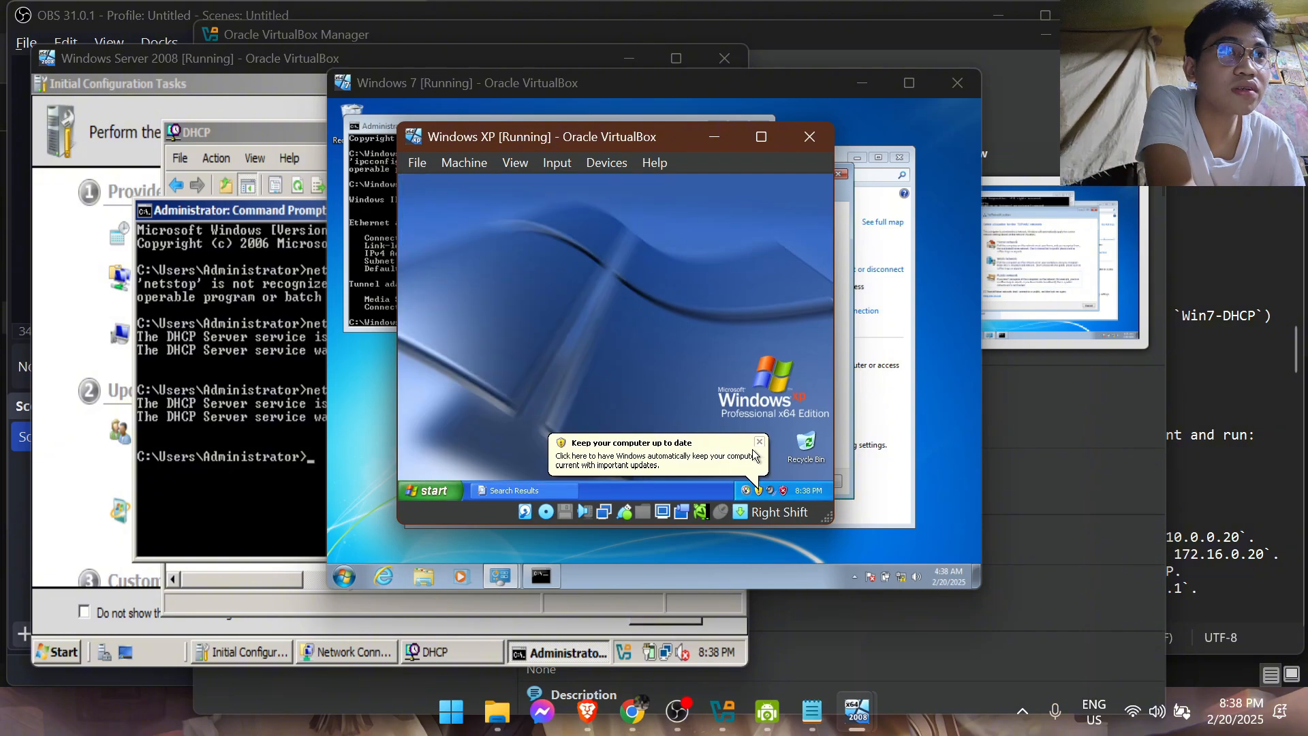
left_click(749, 455)
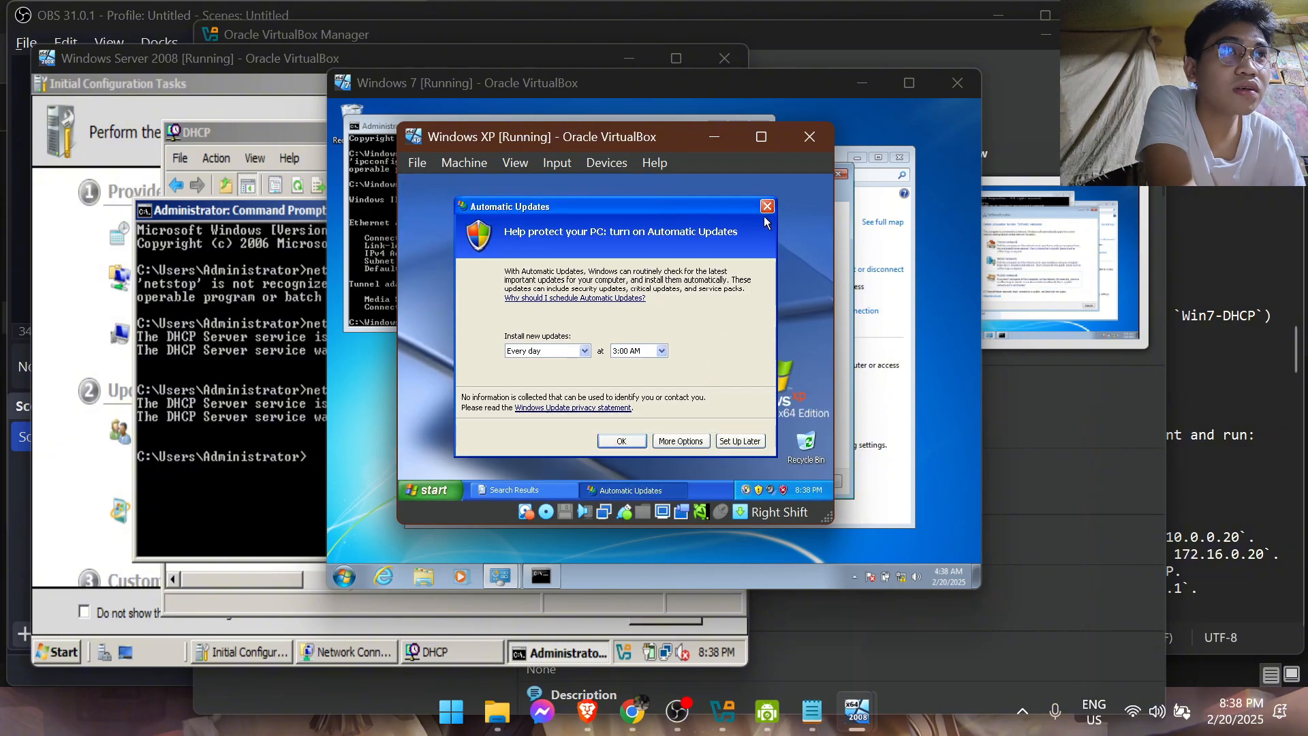
left_click(740, 440)
Try to find the command prompt by entering "command" in the Search Results window on Windows XP, and close that window
left_click(453, 495)
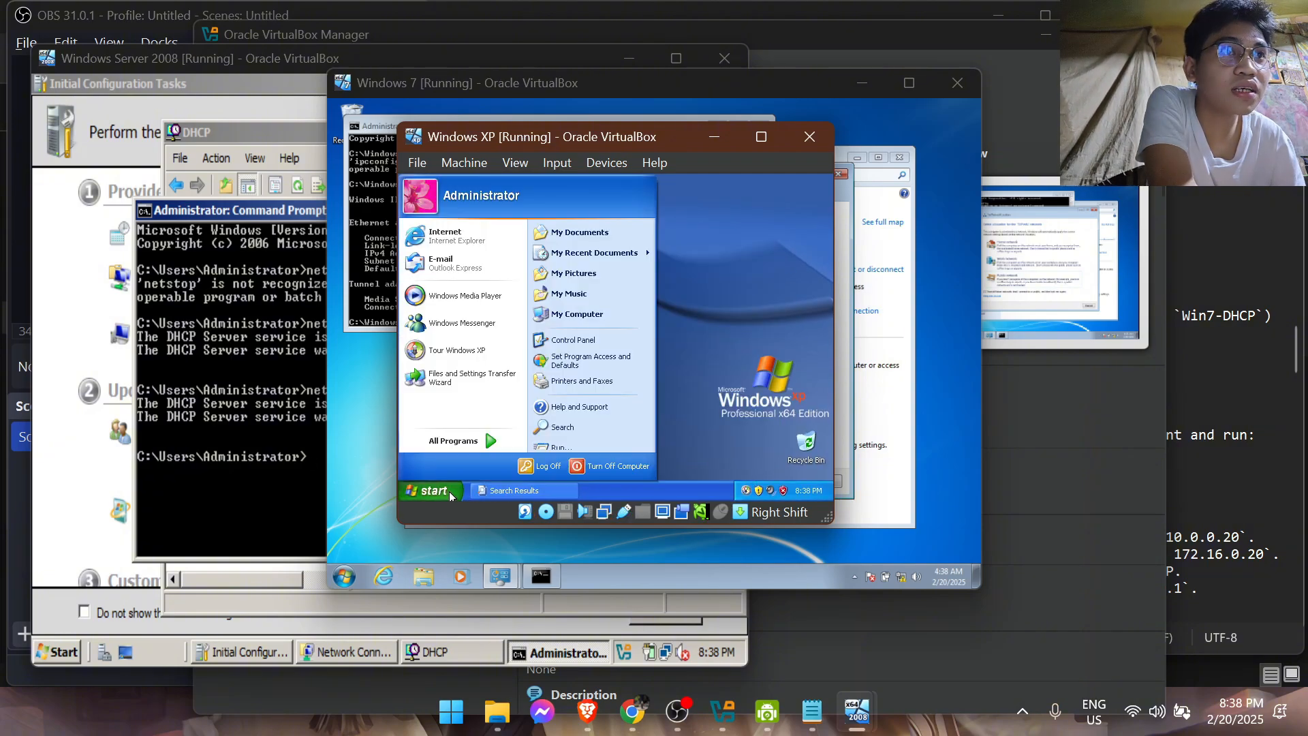
left_click(587, 426)
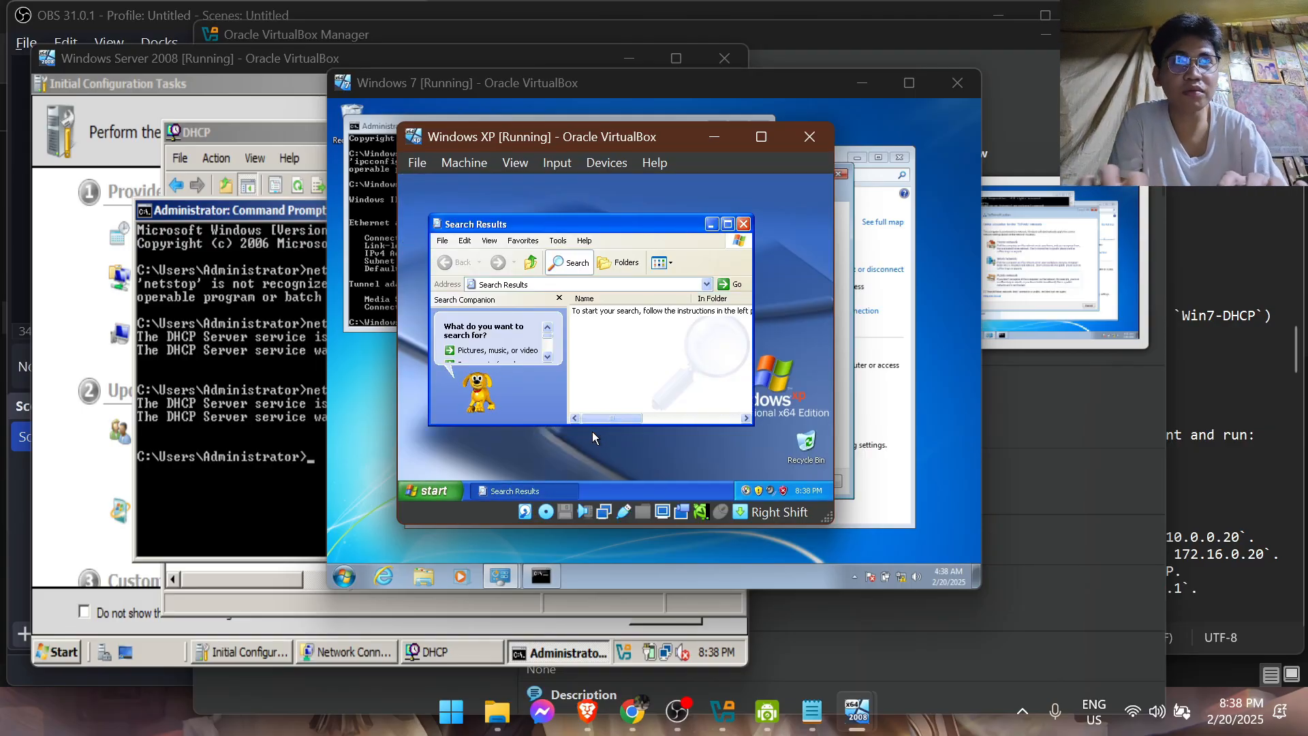
left_click(549, 355)
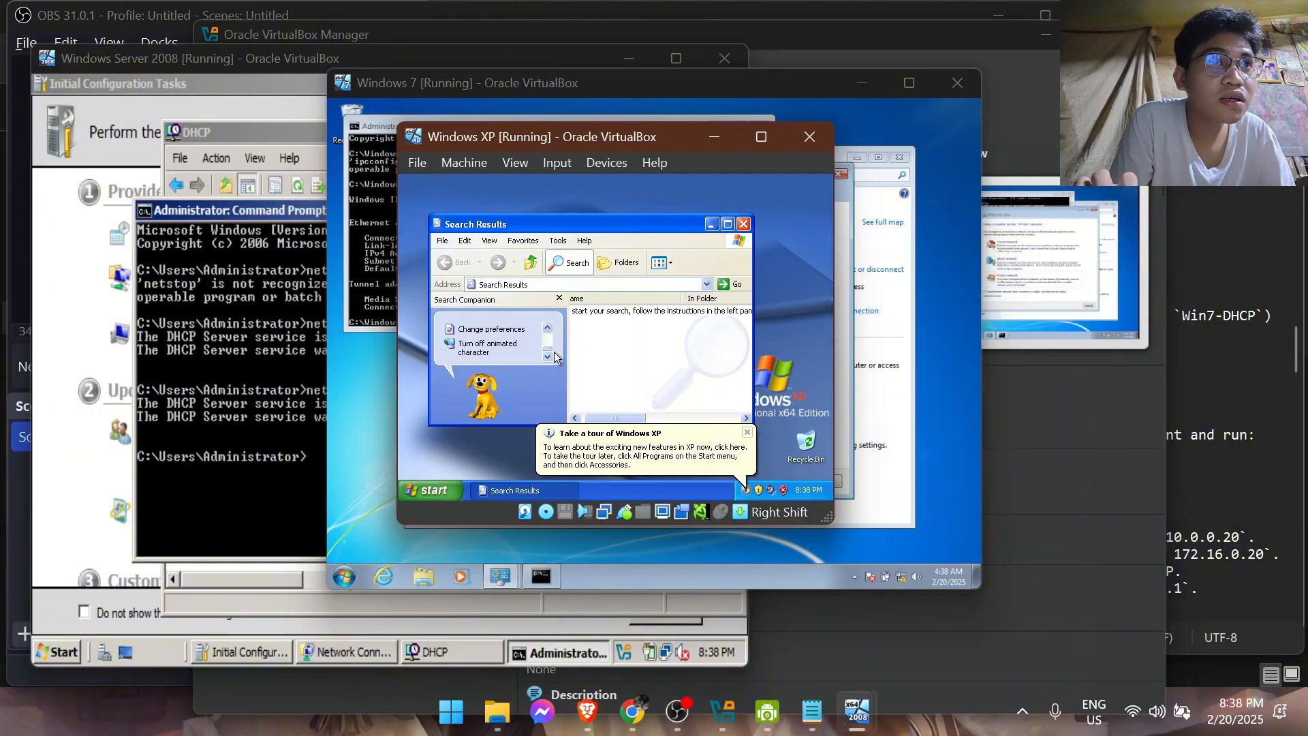
left_click(557, 281)
left_click(562, 263)
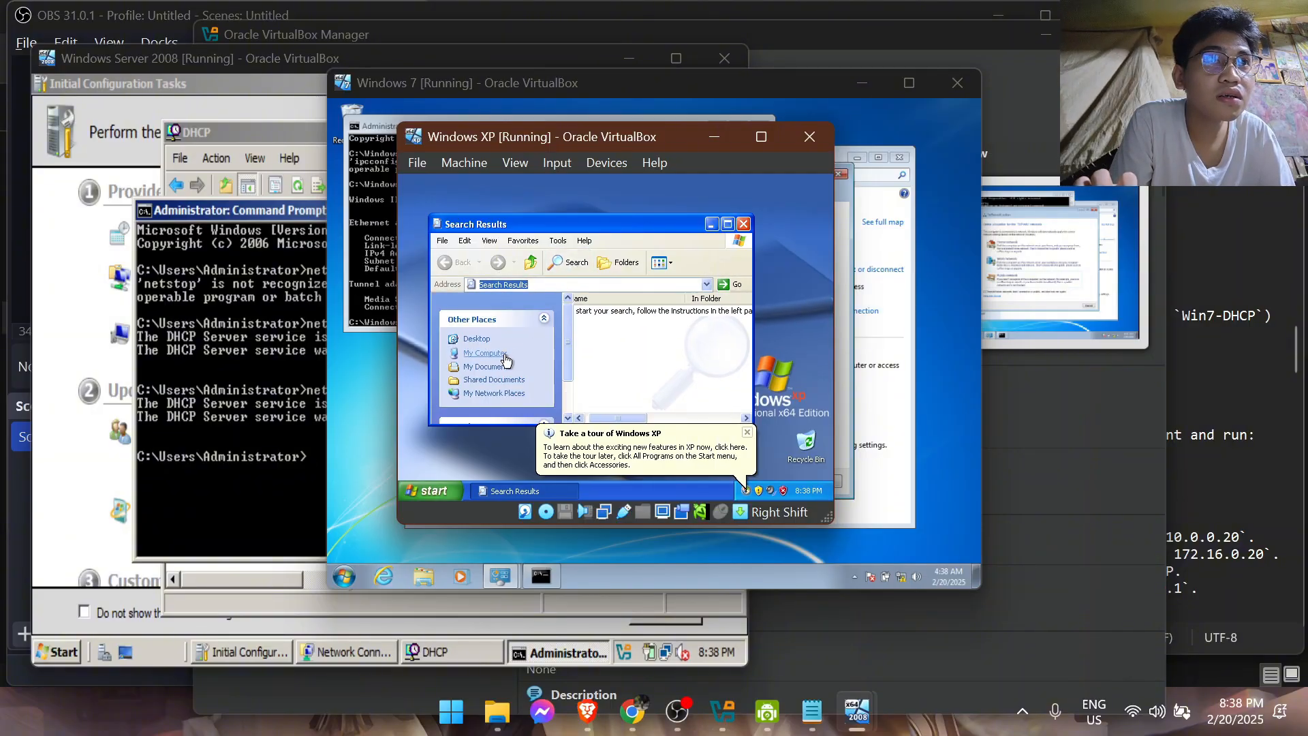
left_click(568, 262)
left_click(574, 284)
type("command")
key("Return")
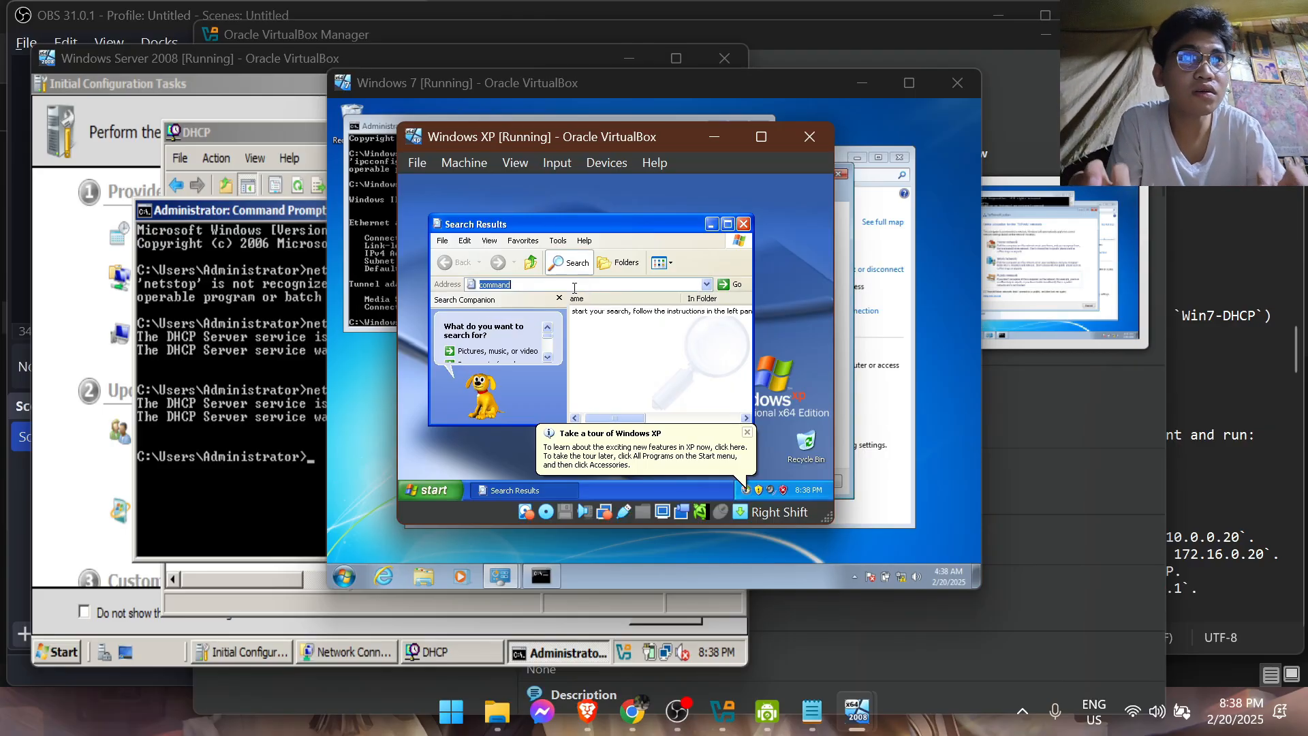
left_click(743, 224)
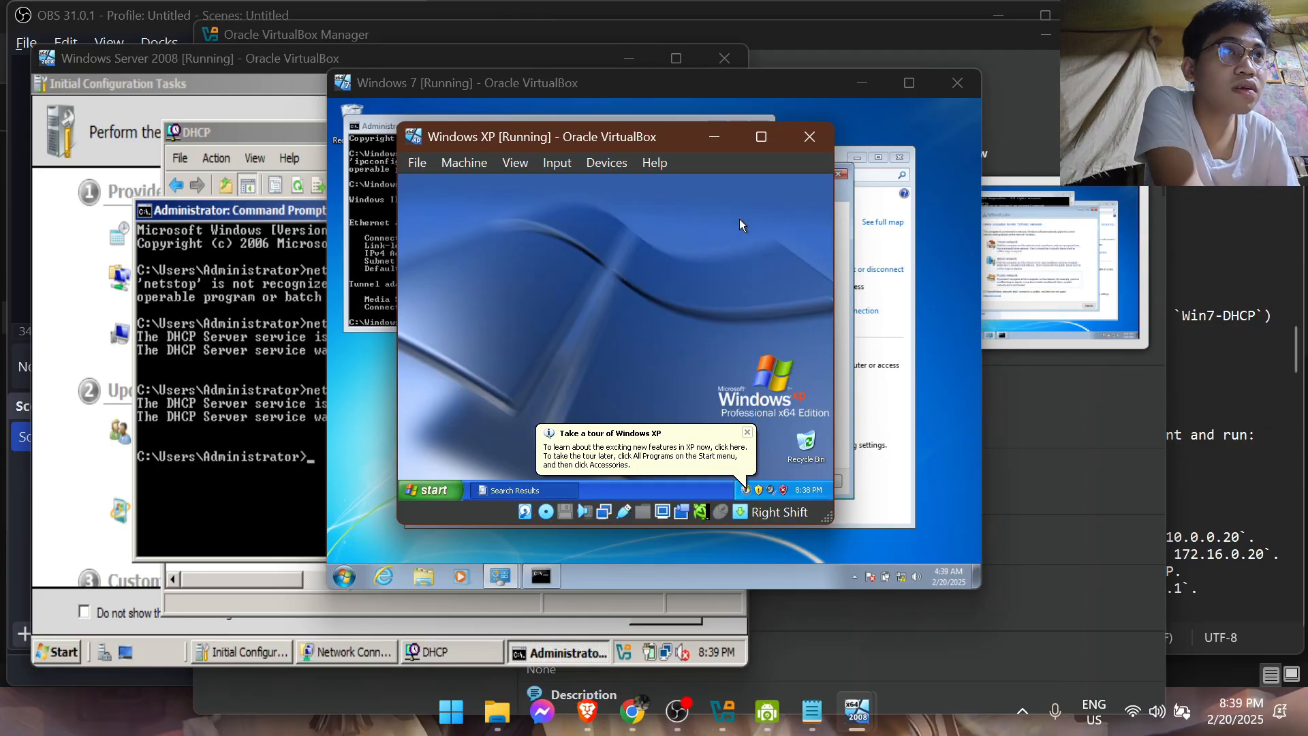
Open a command prompt on Windows XP by running "cmd"
left_click(431, 487)
left_click(562, 446)
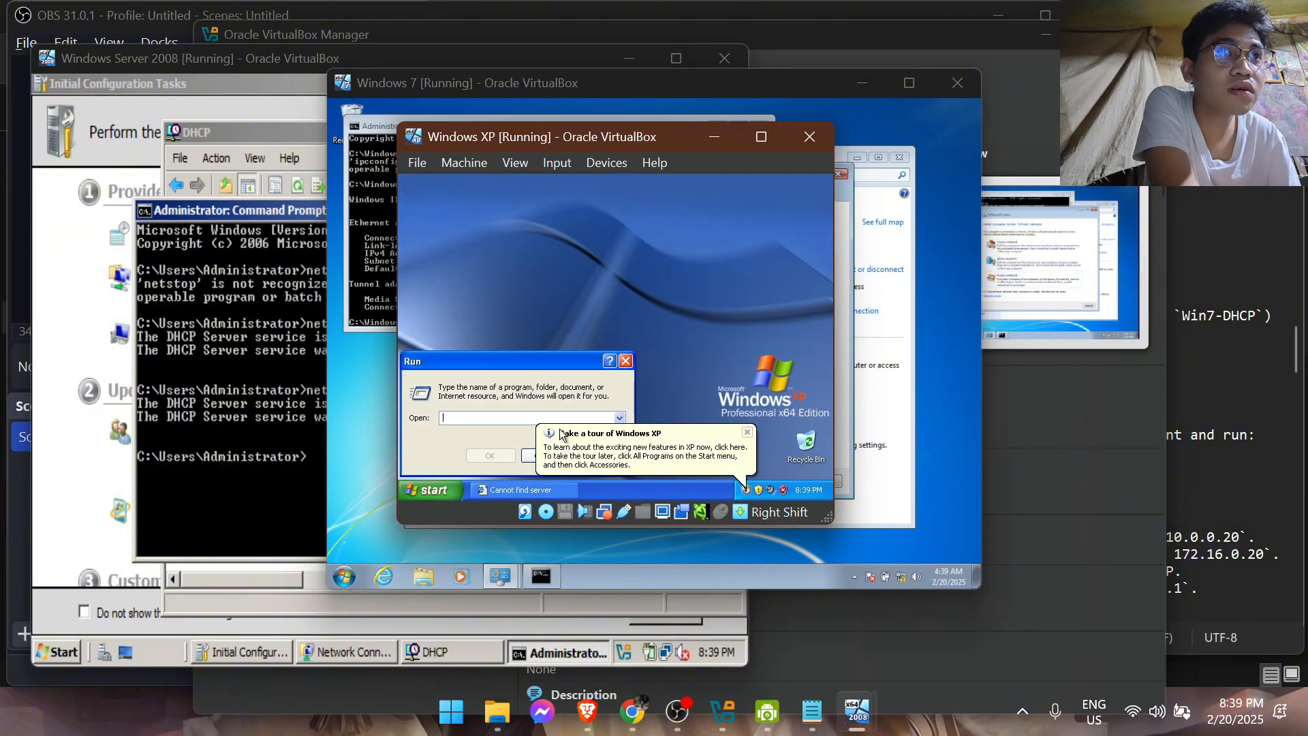
type("cmd")
key("Return")
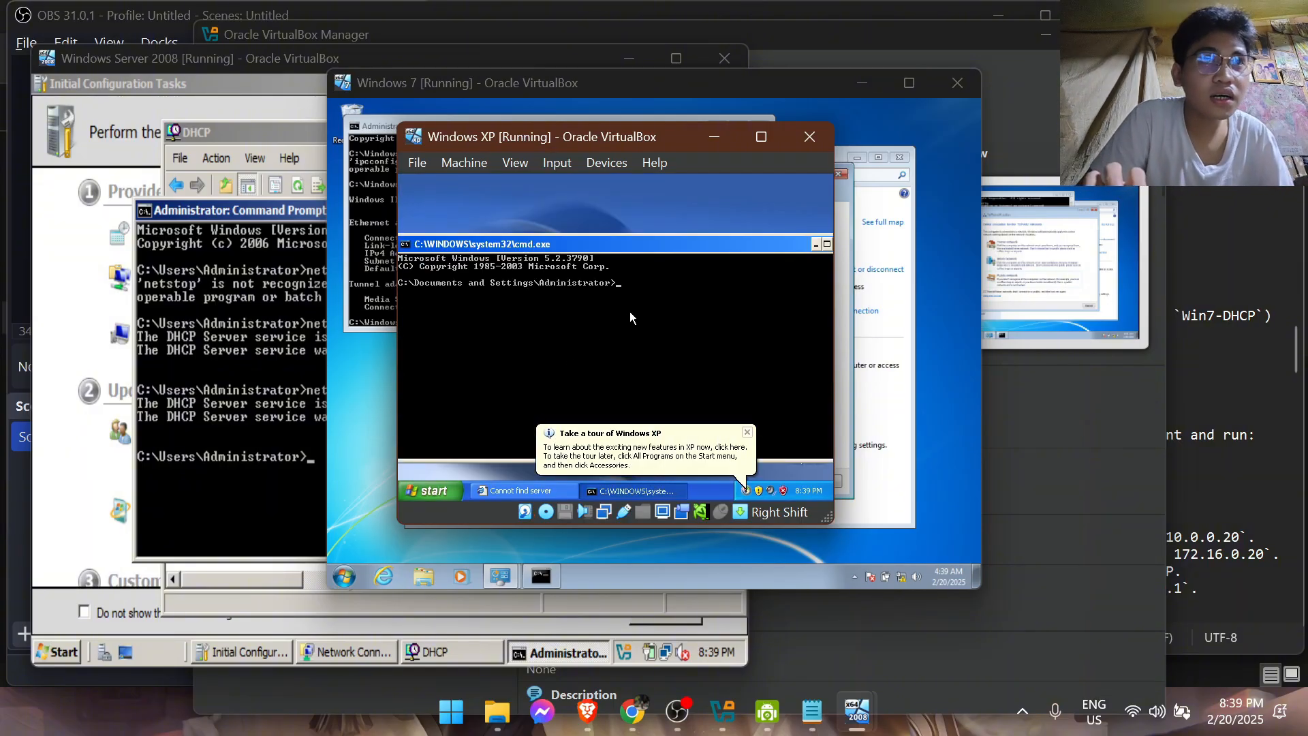
Check the Windows XP client's leased IP address and subnet mask with the command "ipconfig"
type("ipcon")
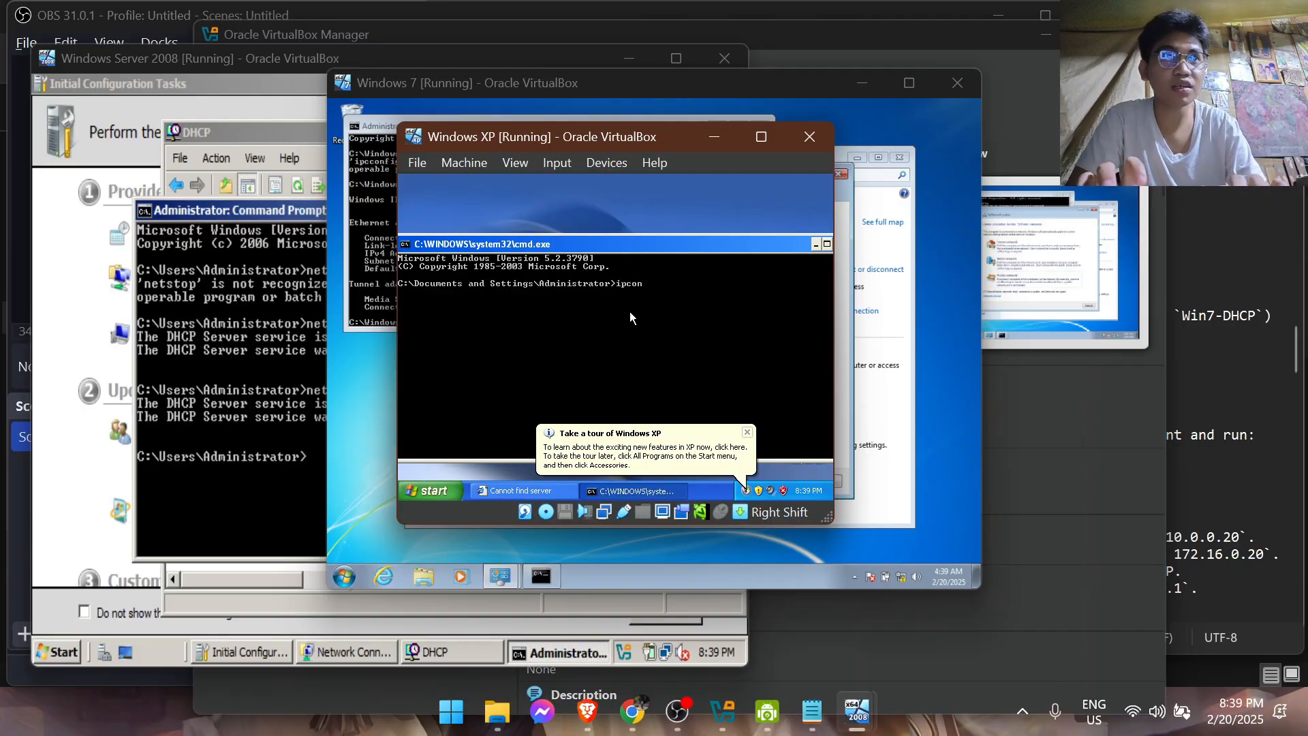
type("fig")
key("Return")
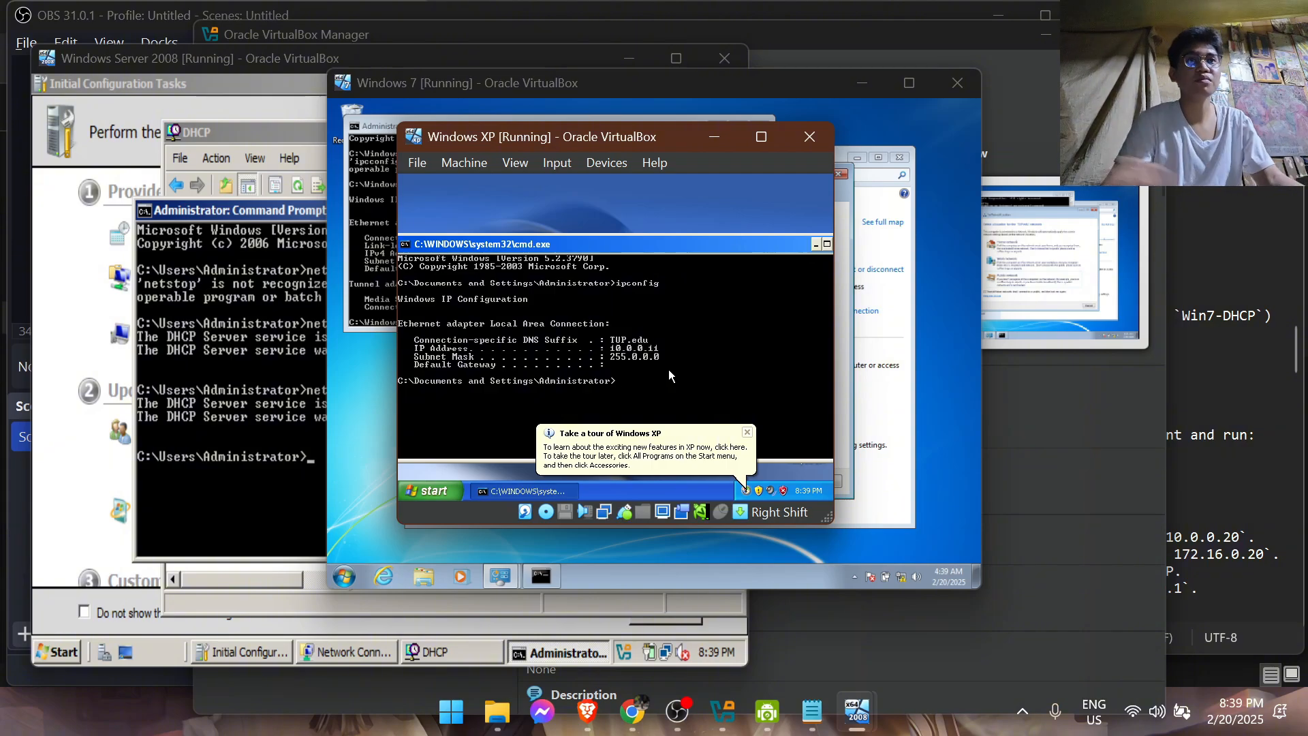
Switch back to the Windows 7 virtual machine and close its Command Prompt window
left_click(677, 712)
mouse_move(856, 709)
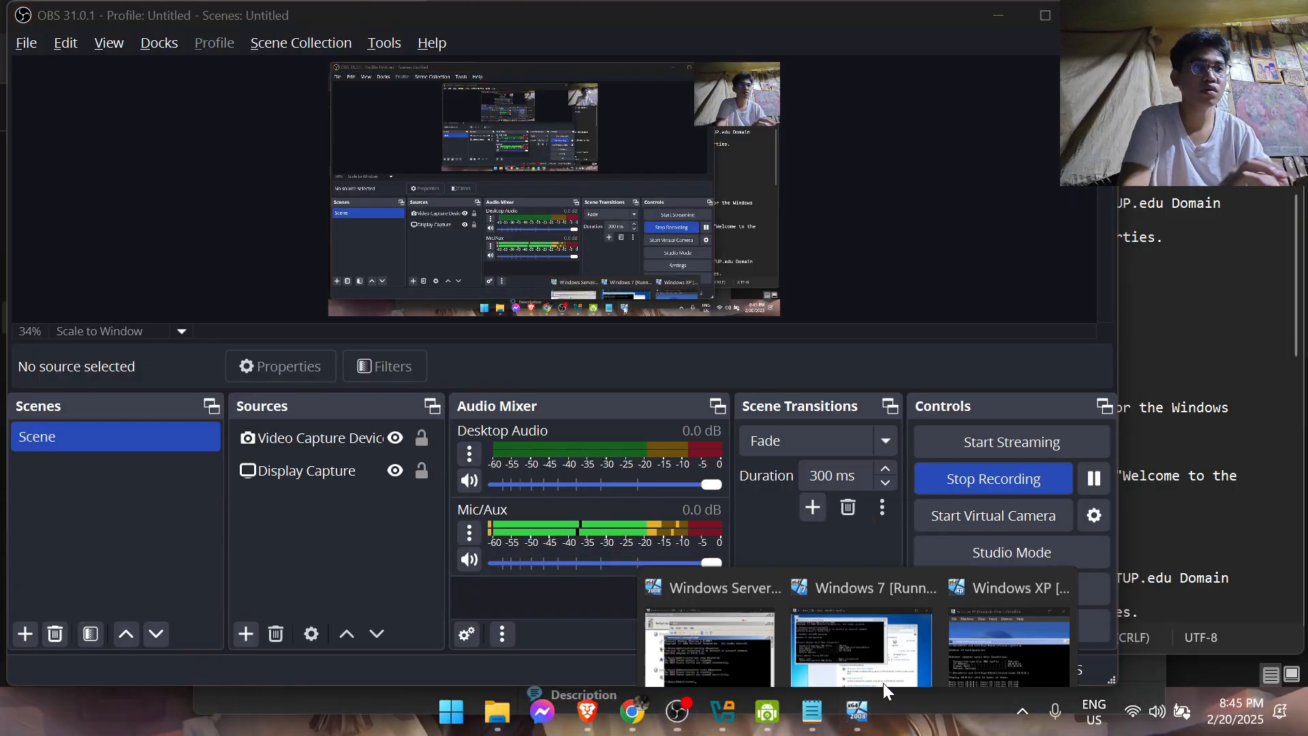
mouse_move(950, 599)
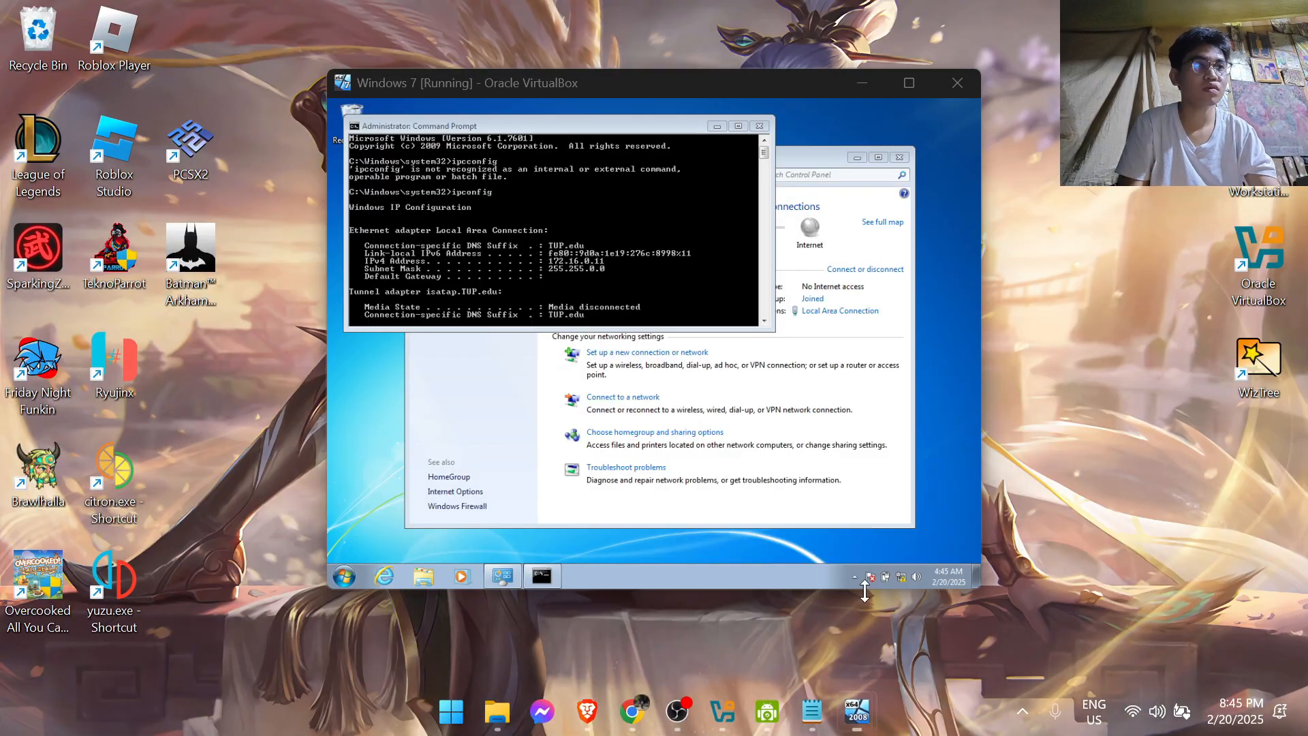
left_click(759, 126)
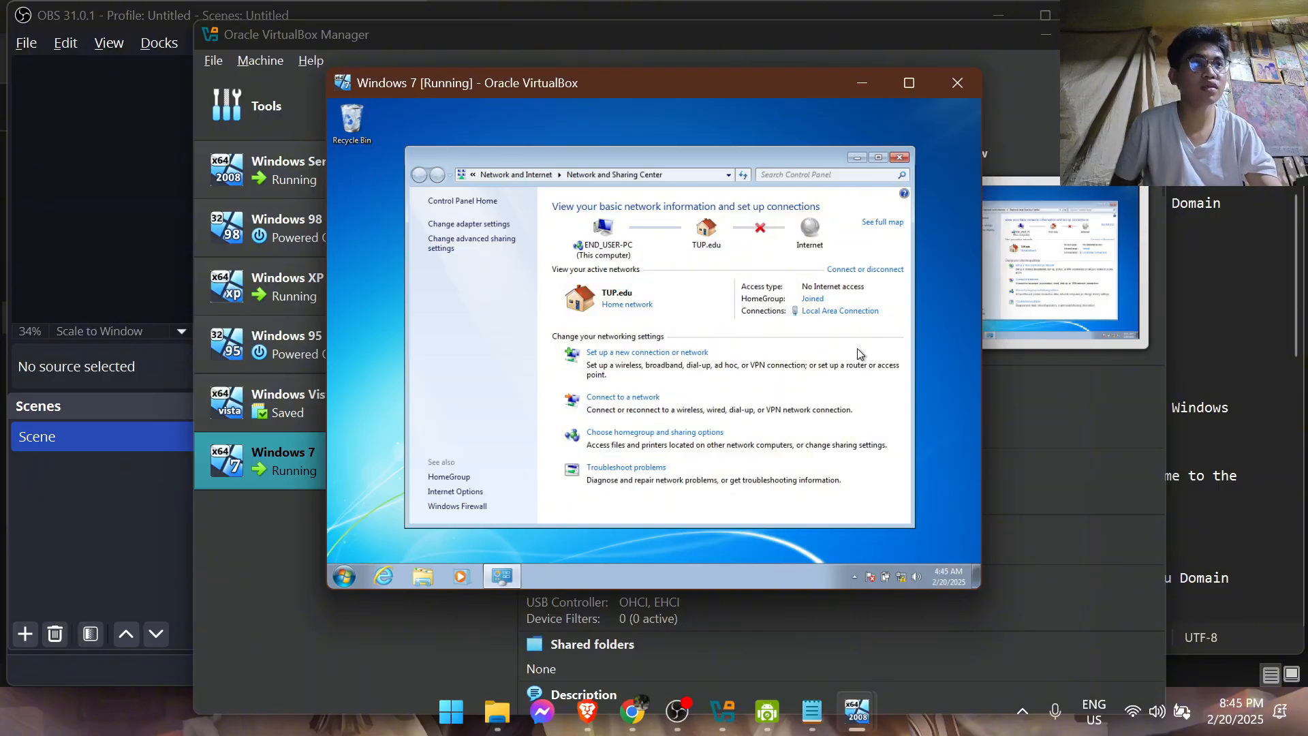
Switch to the Windows Server 2008 virtual machine and close its Command Prompt window
mouse_move(857, 711)
left_click(736, 671)
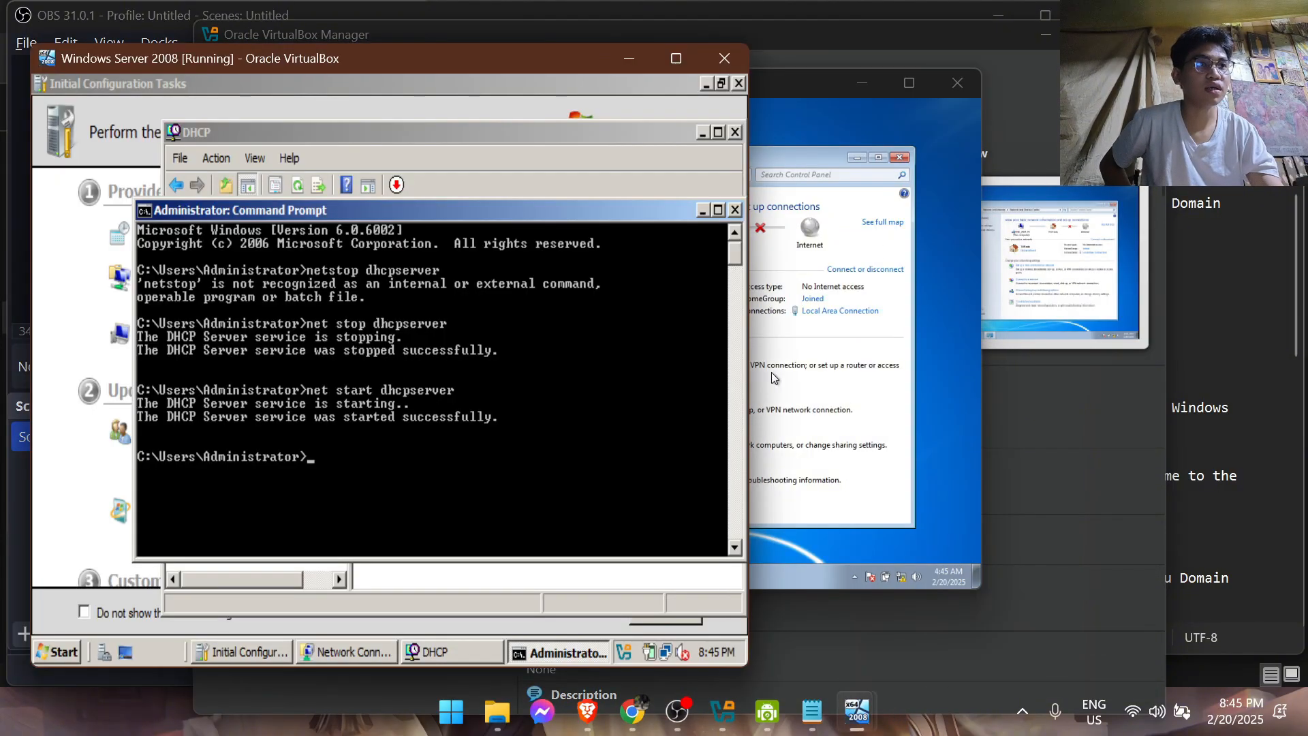
left_click(719, 211)
left_click(631, 84)
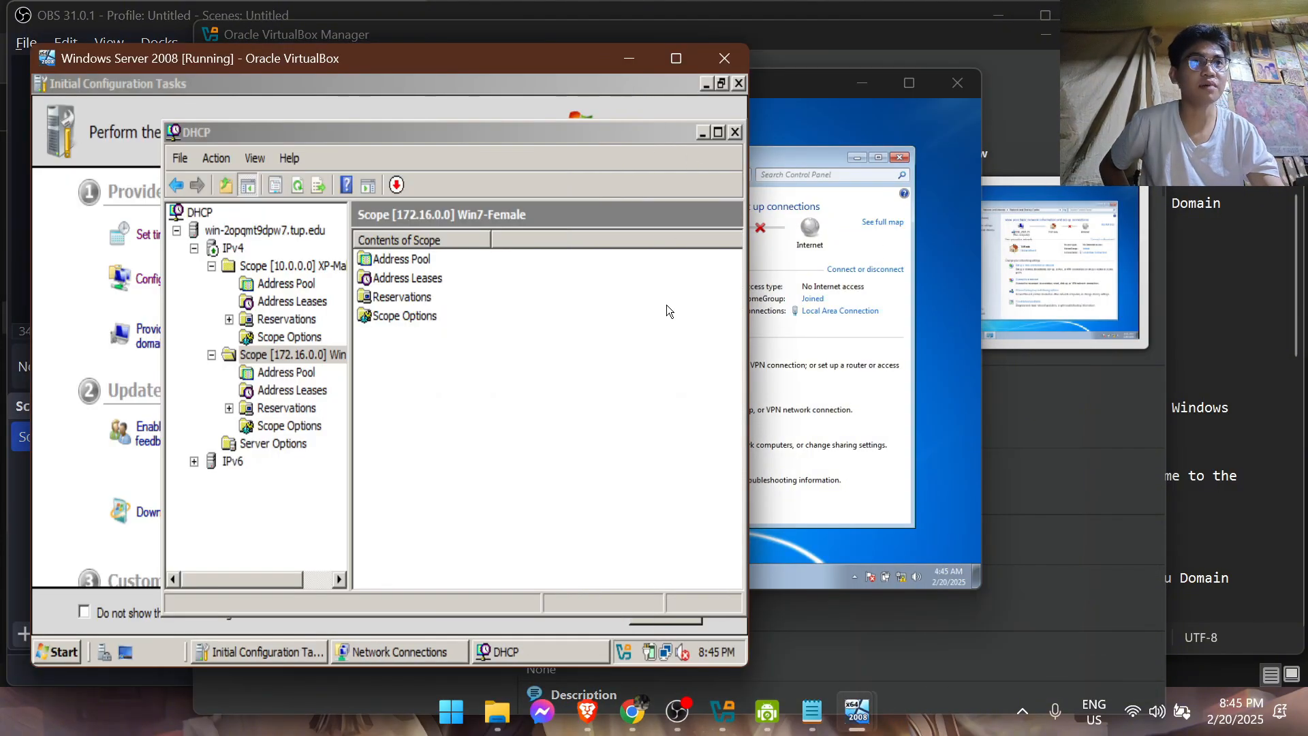
Bring up the Notepad notes on joining Windows XP to the domain, and minimize the Windows 7 and Windows Server 2008 virtual machines
mouse_move(775, 728)
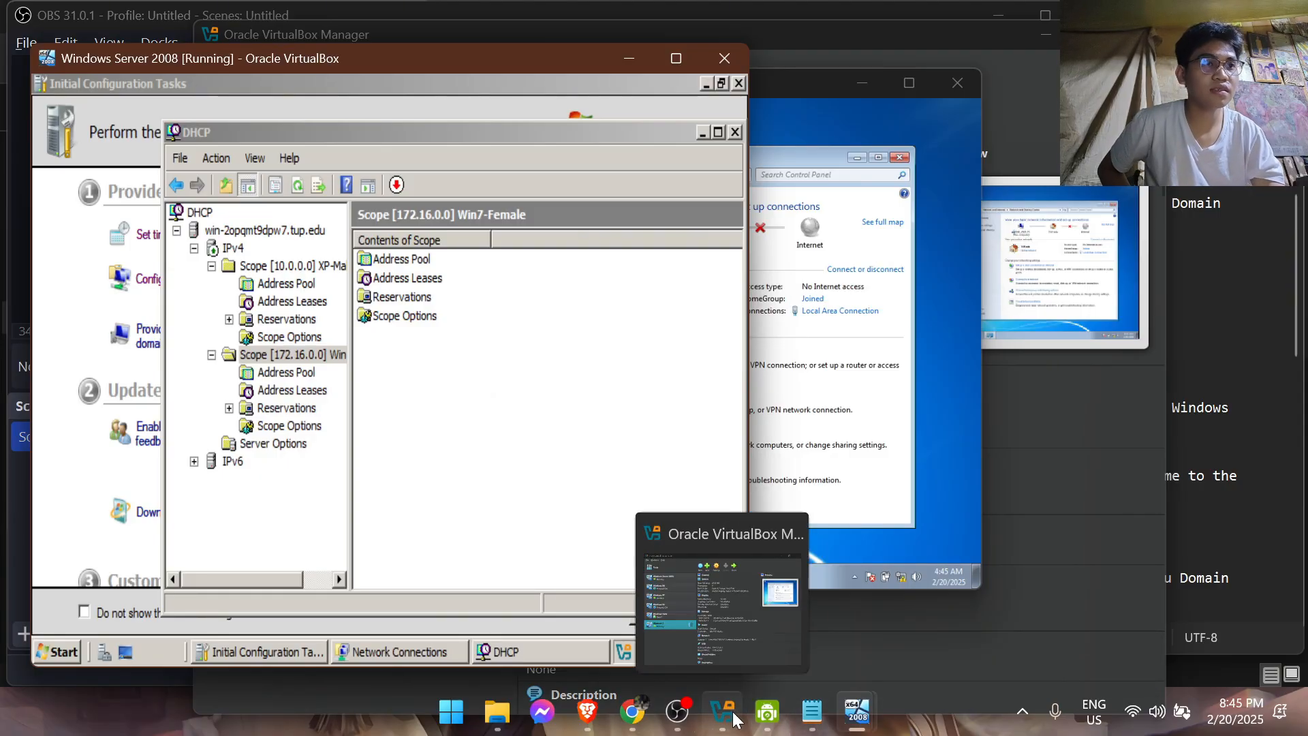
left_click(812, 712)
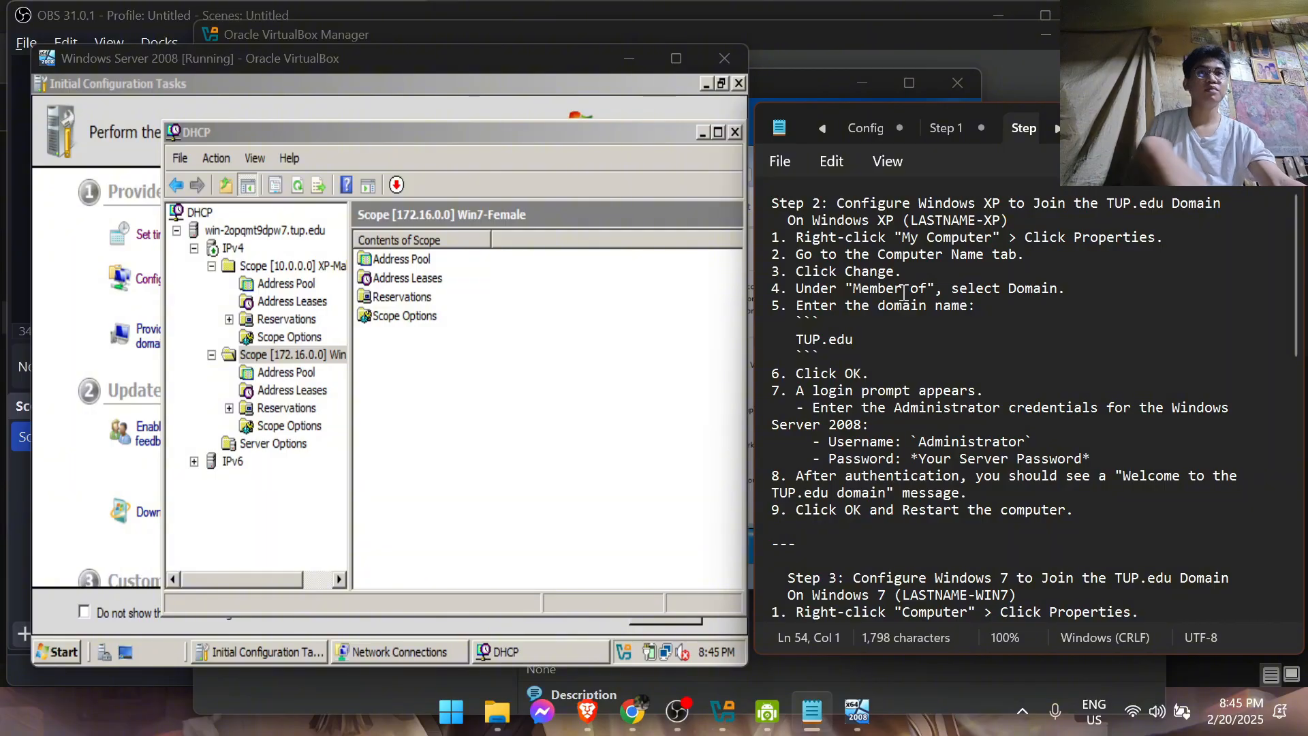
left_click_drag(832, 80, 623, 183)
left_click(646, 188)
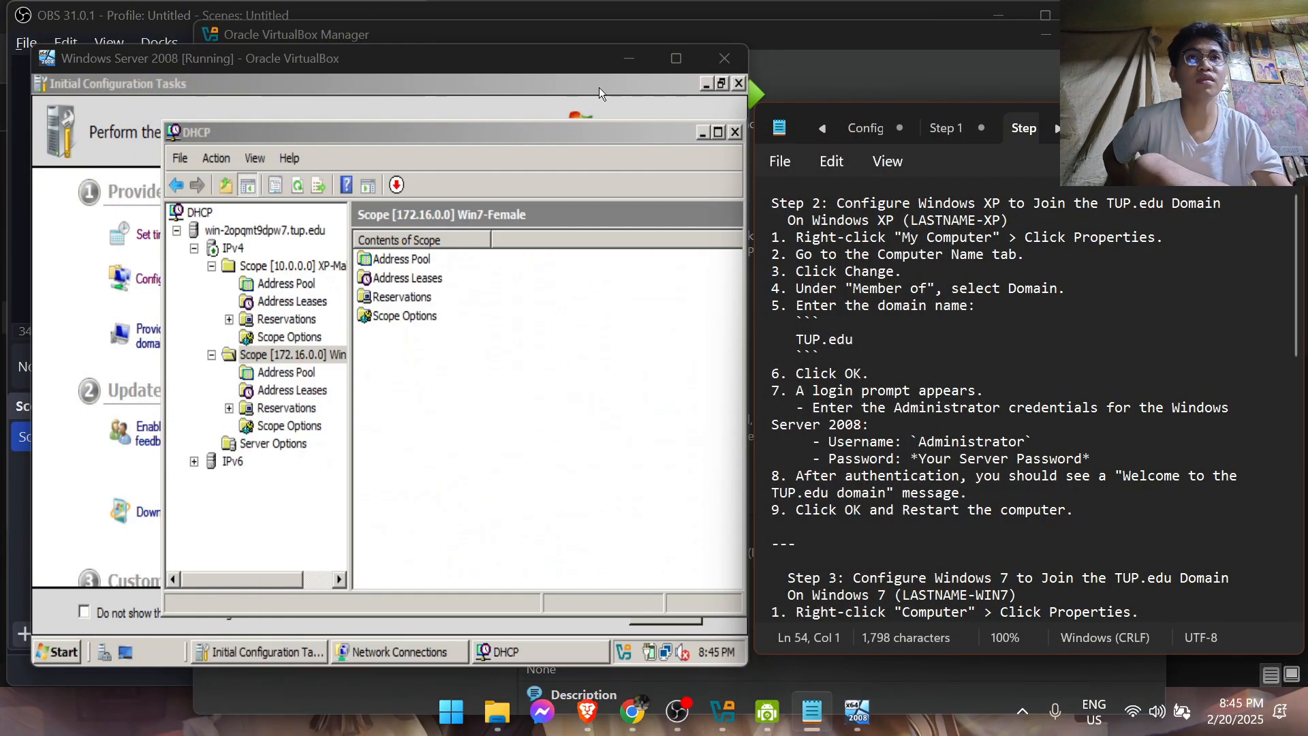
left_click(634, 57)
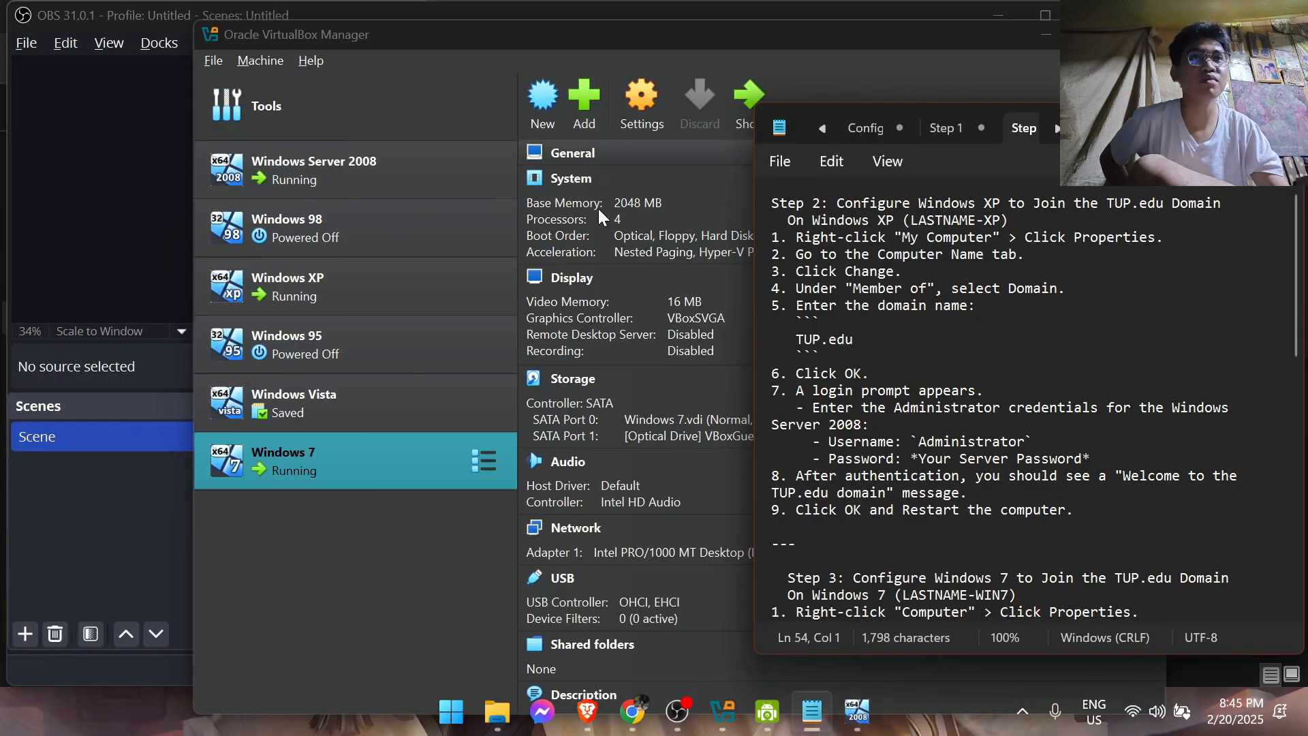
mouse_move(848, 687)
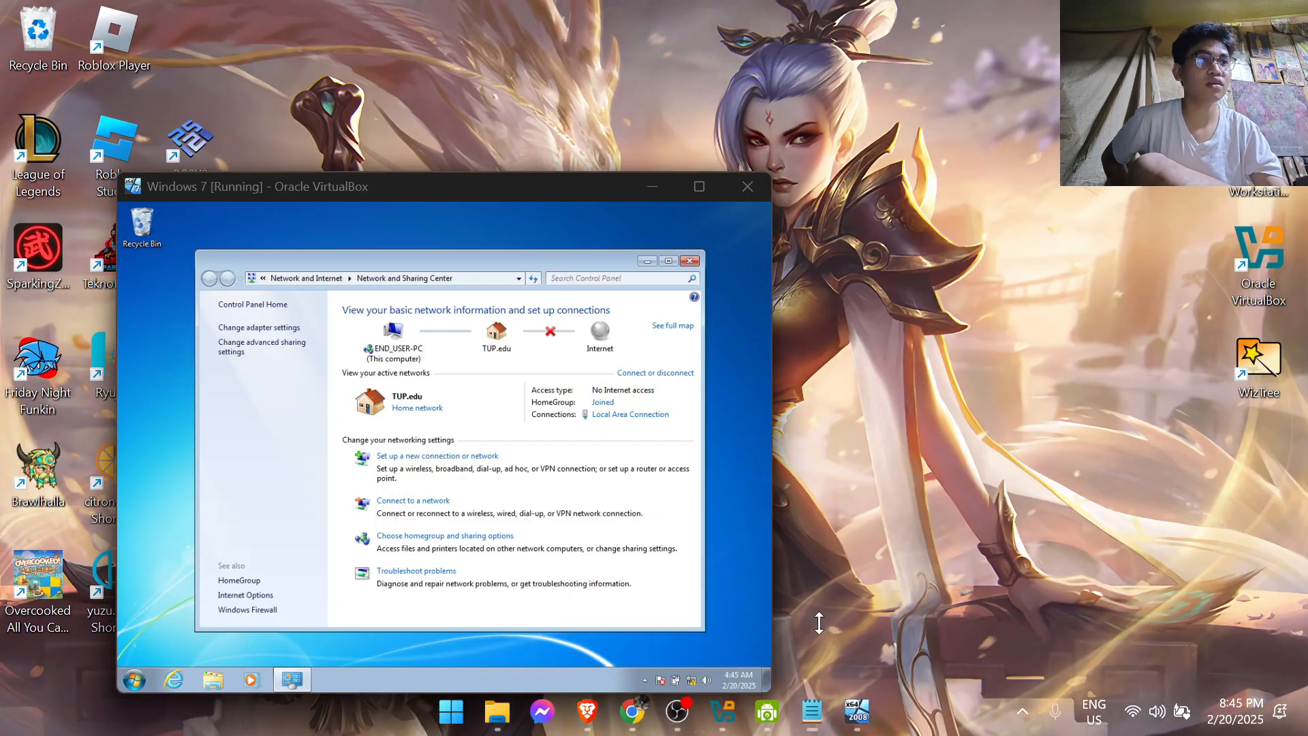
left_click(860, 609)
left_click_drag(497, 192, 415, 135)
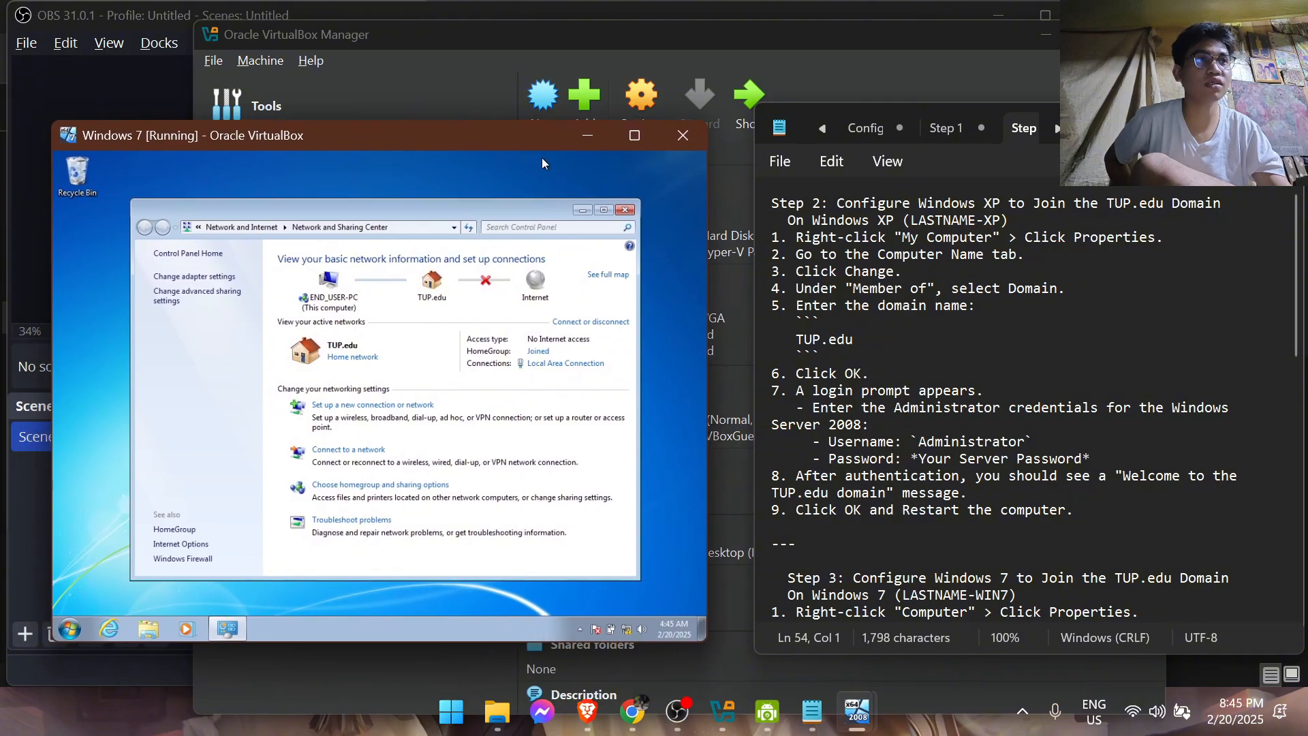
left_click(582, 139)
Switch to the Windows XP virtual machine, close its Command Prompt, and enlarge and place its window beside the notes
mouse_move(857, 712)
left_click(1005, 613)
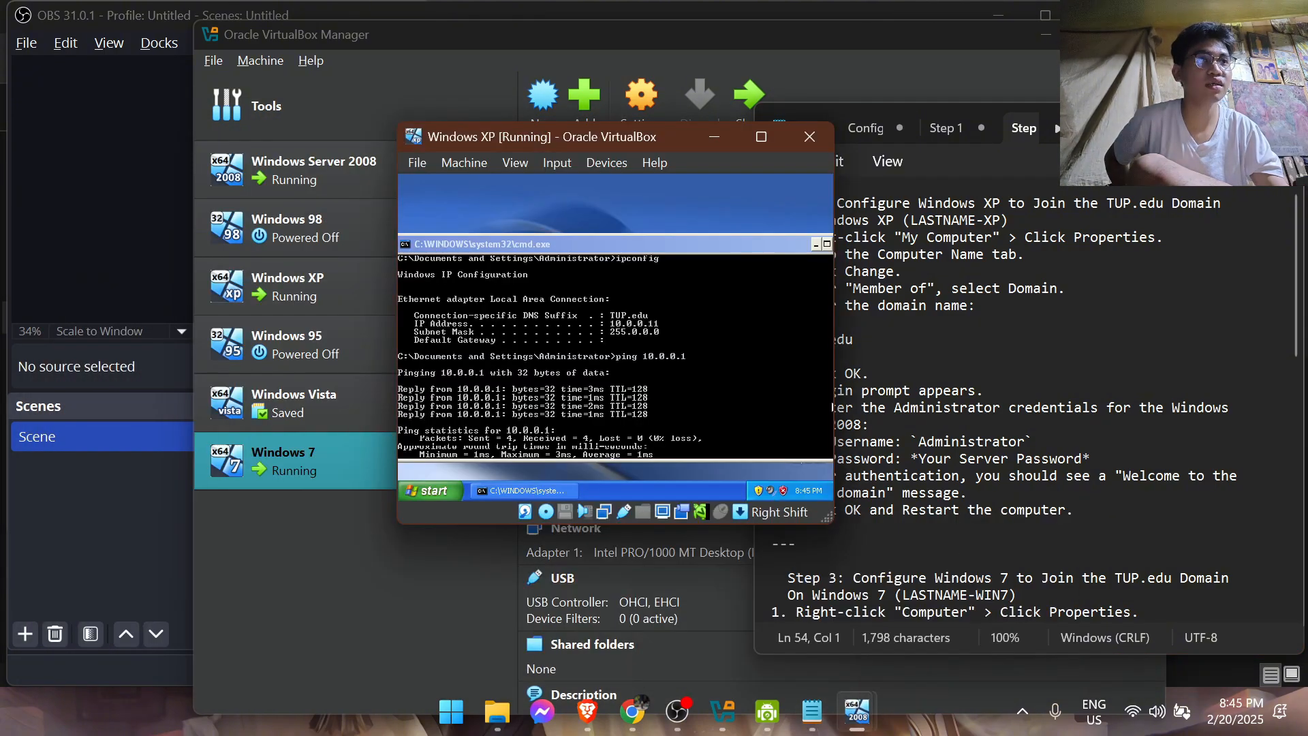
left_click_drag(630, 139, 391, 129)
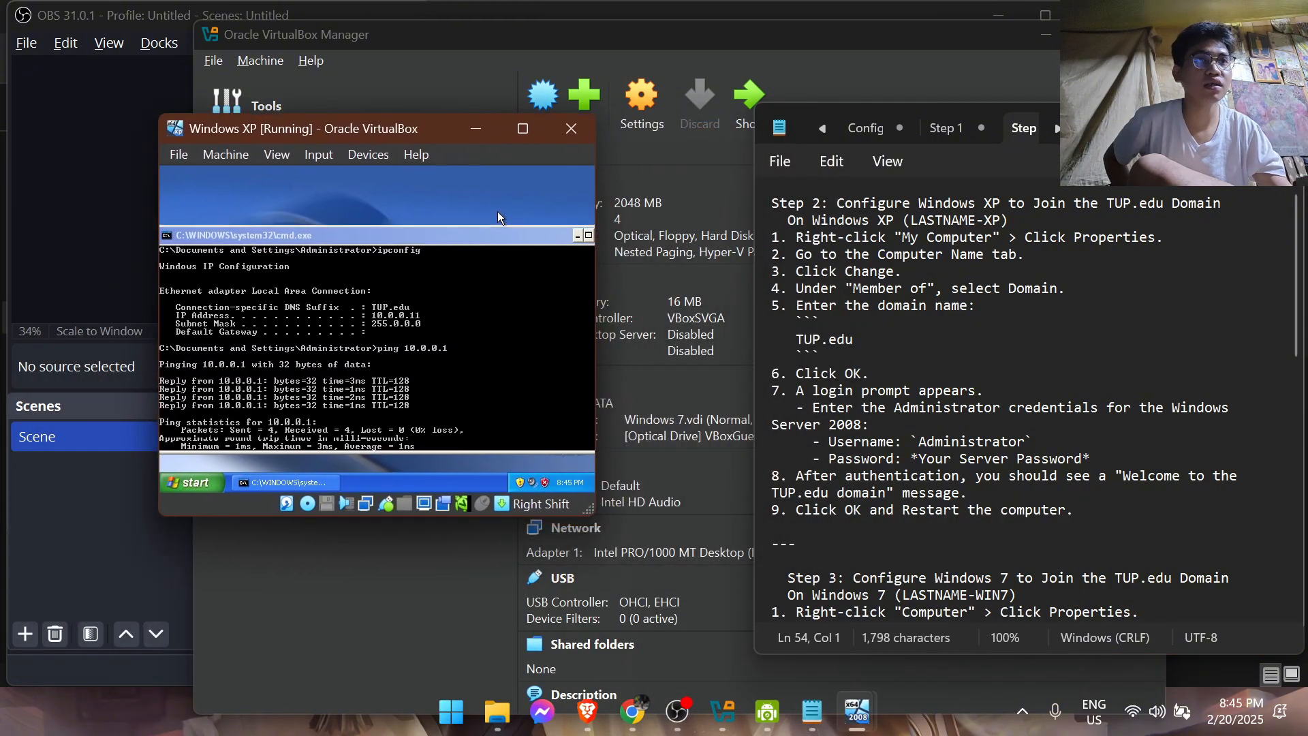
left_click_drag(541, 233, 490, 235)
left_click(546, 237)
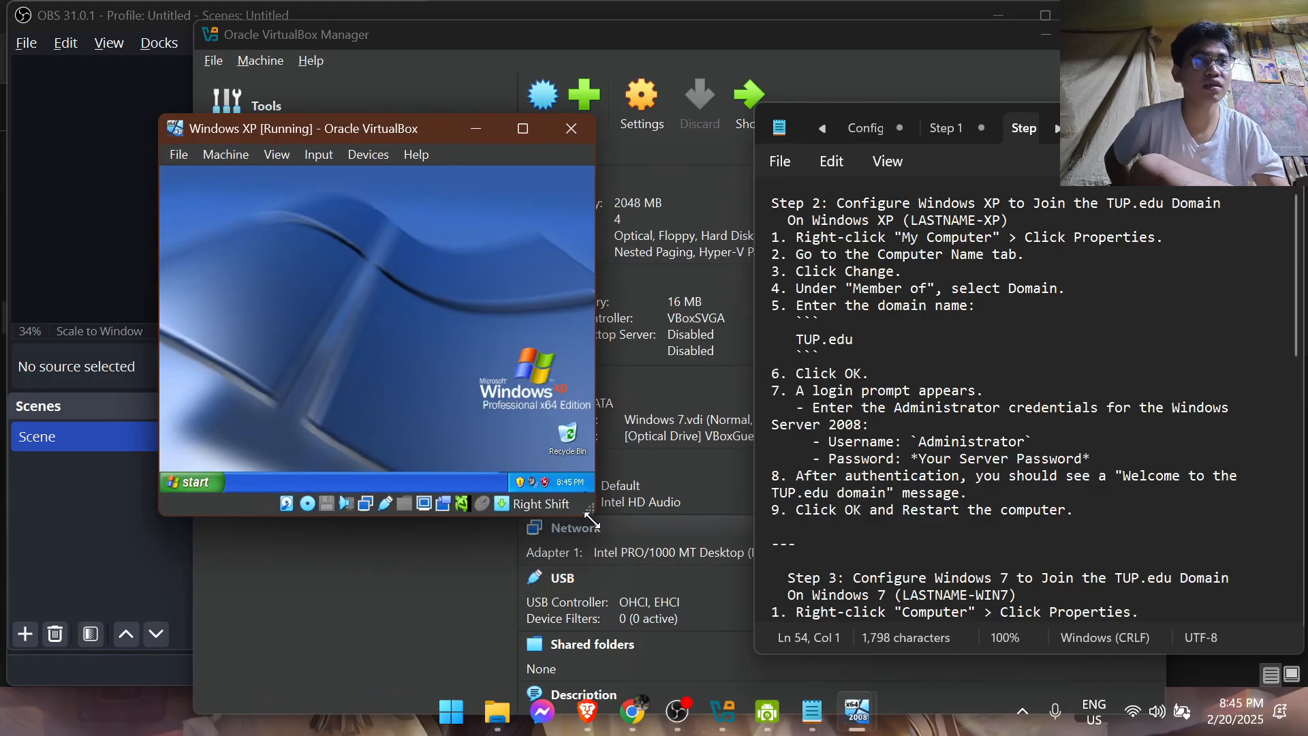
left_click_drag(592, 513, 671, 607)
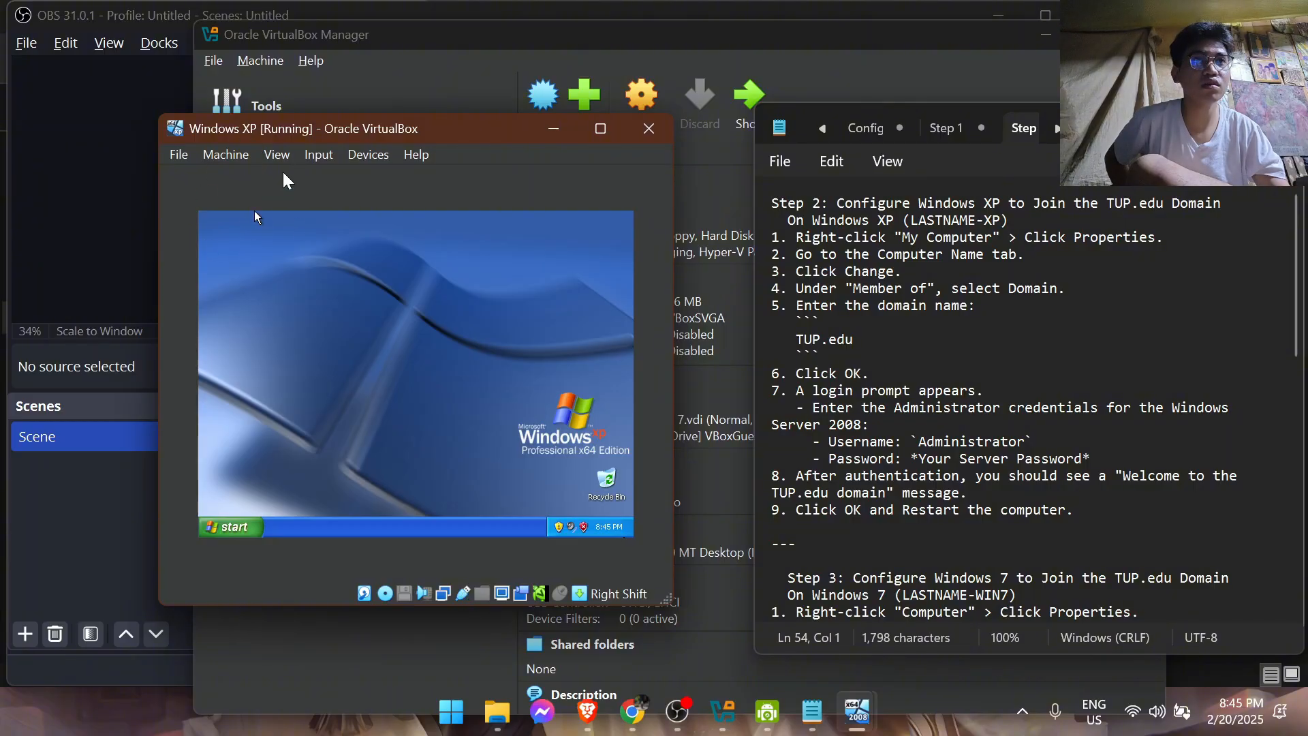
left_click_drag(469, 128, 372, 86)
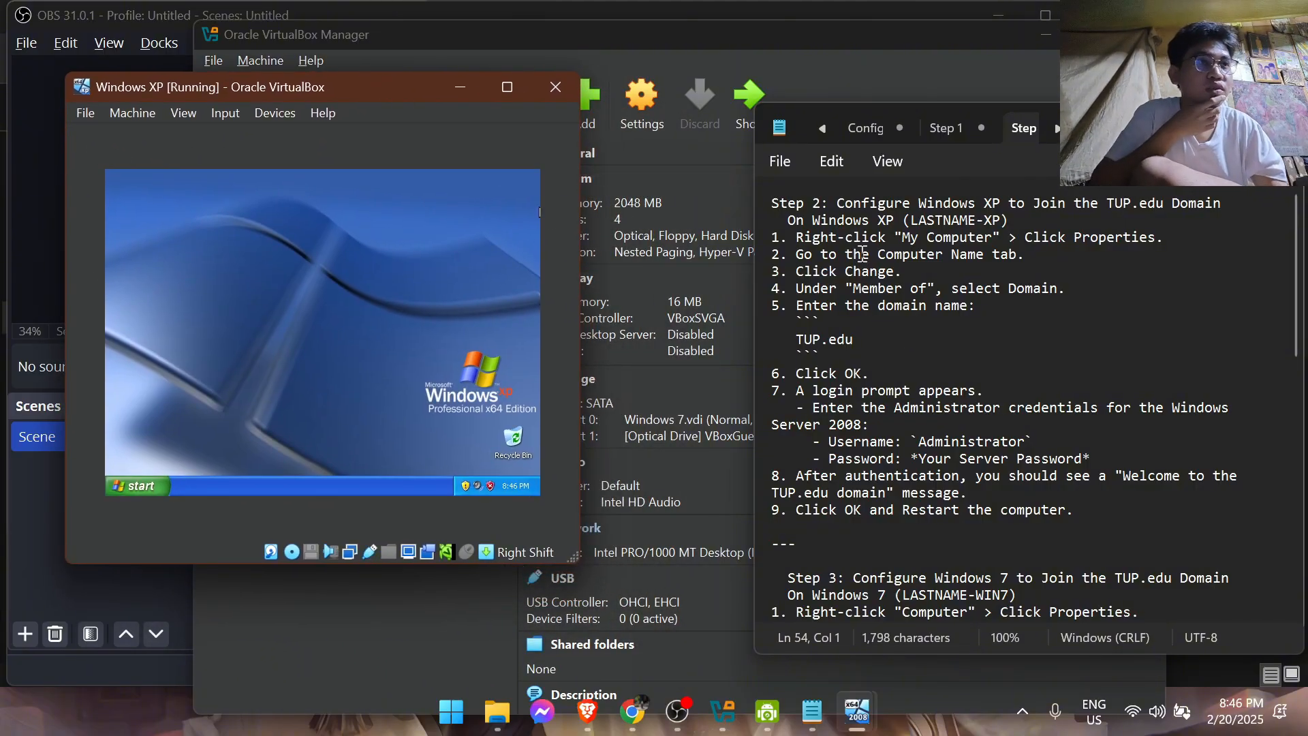
Place a My Computer shortcut on the Windows XP desktop and open its properties
left_click(137, 485)
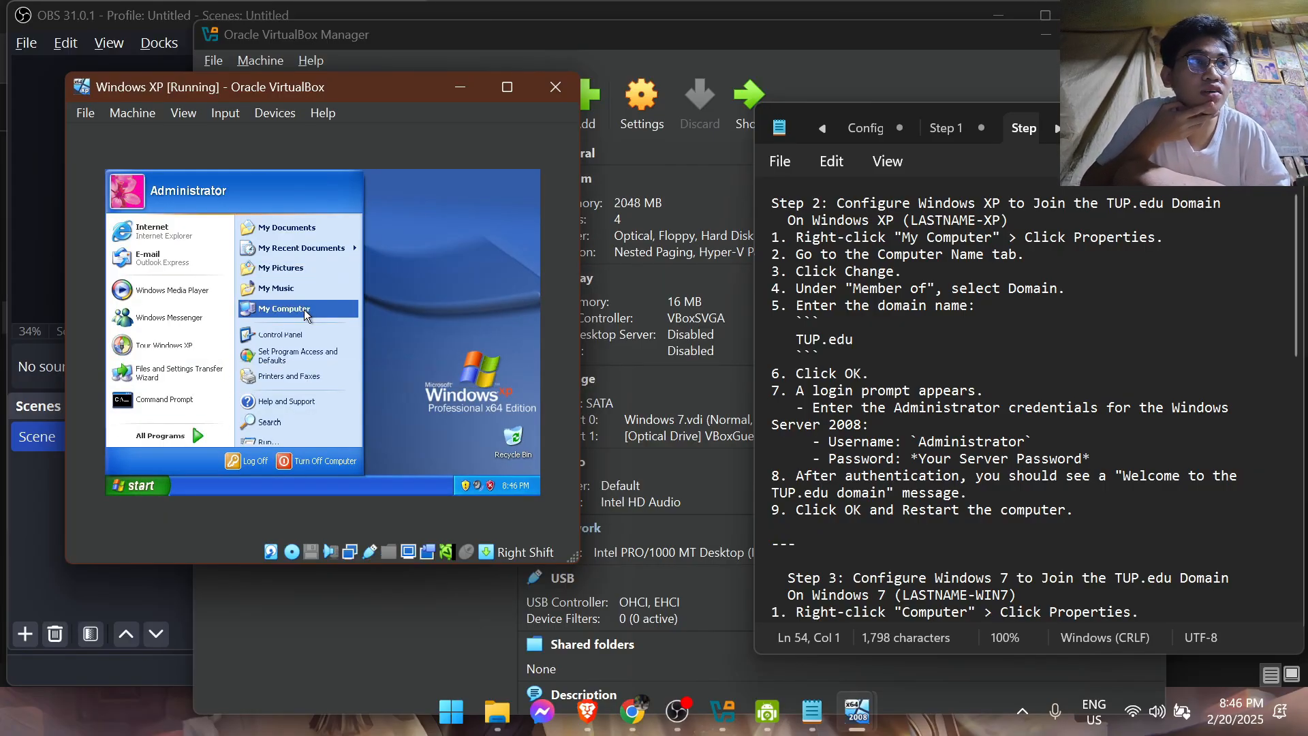
mouse_move(306, 314)
left_mouse_down()
mouse_move(373, 297)
mouse_move(300, 295)
left_mouse_up()
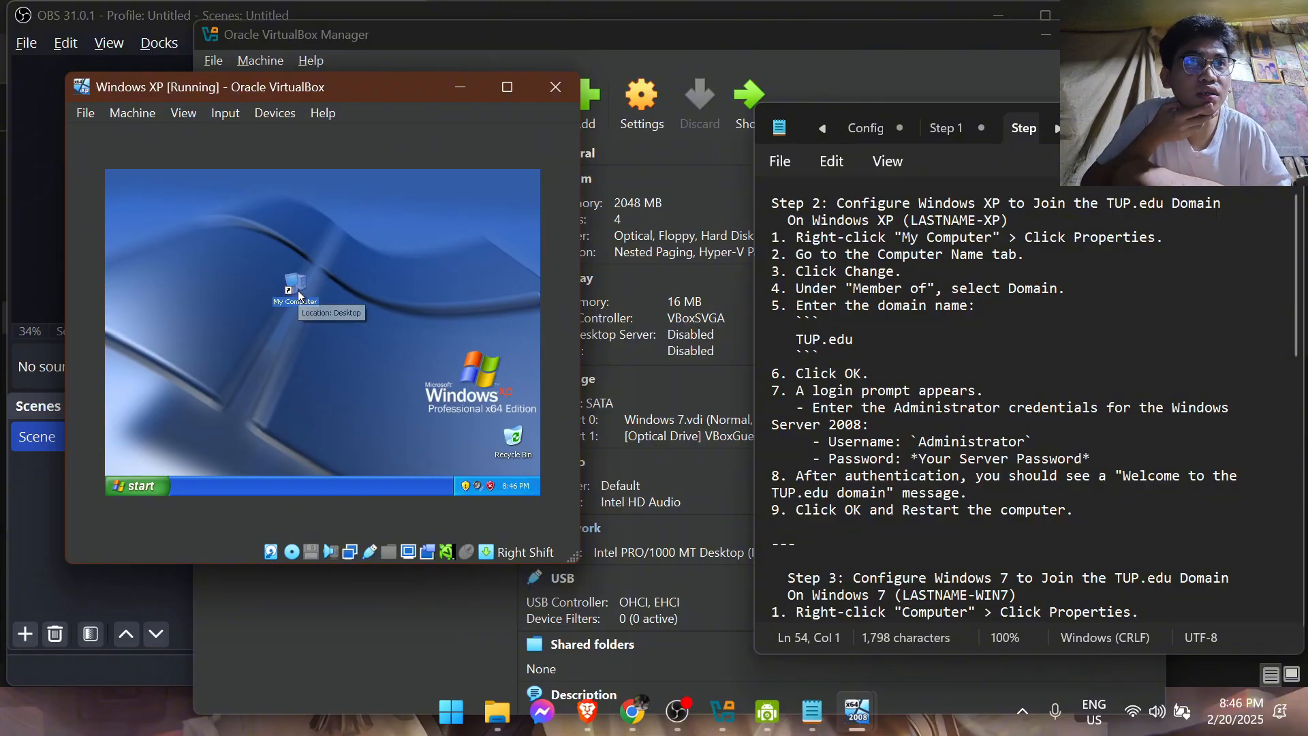
right_click(299, 294)
left_click(358, 463)
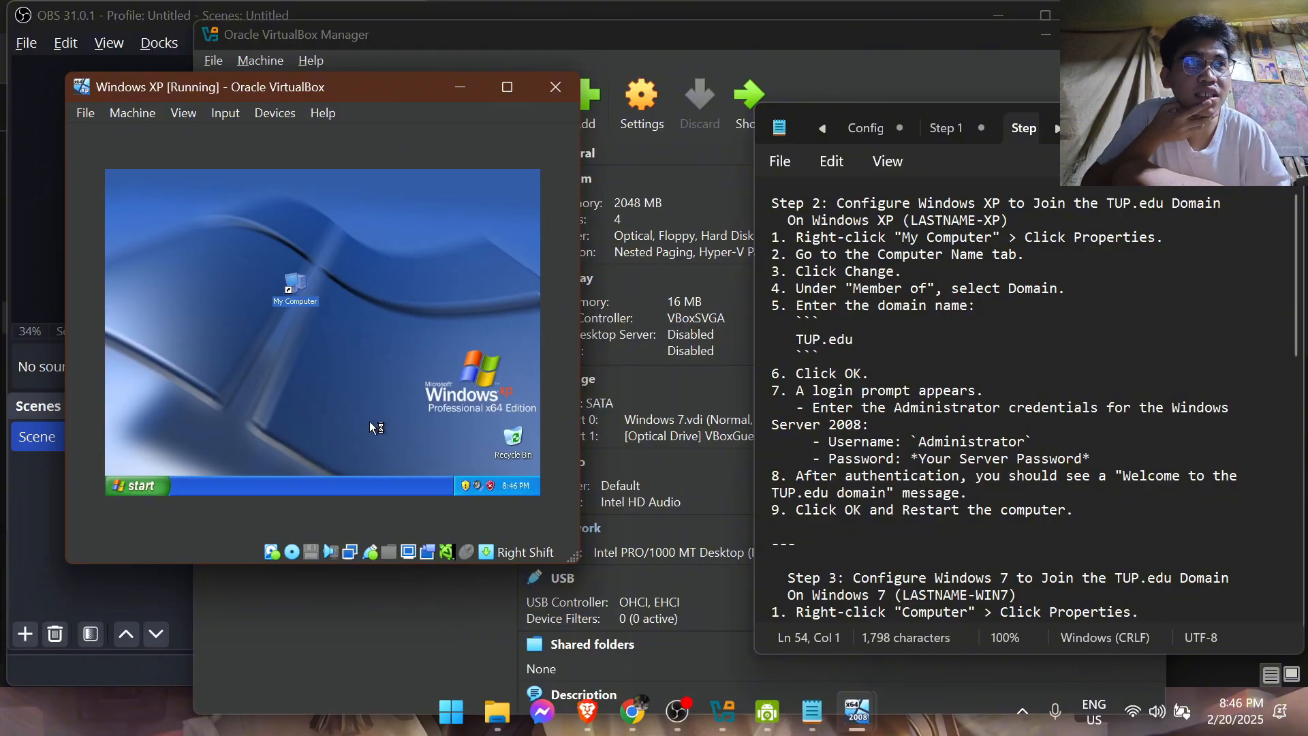
Switch the Windows XP virtual machine's display to Scaled Mode and close the My Computer shortcut's properties
left_click(183, 114)
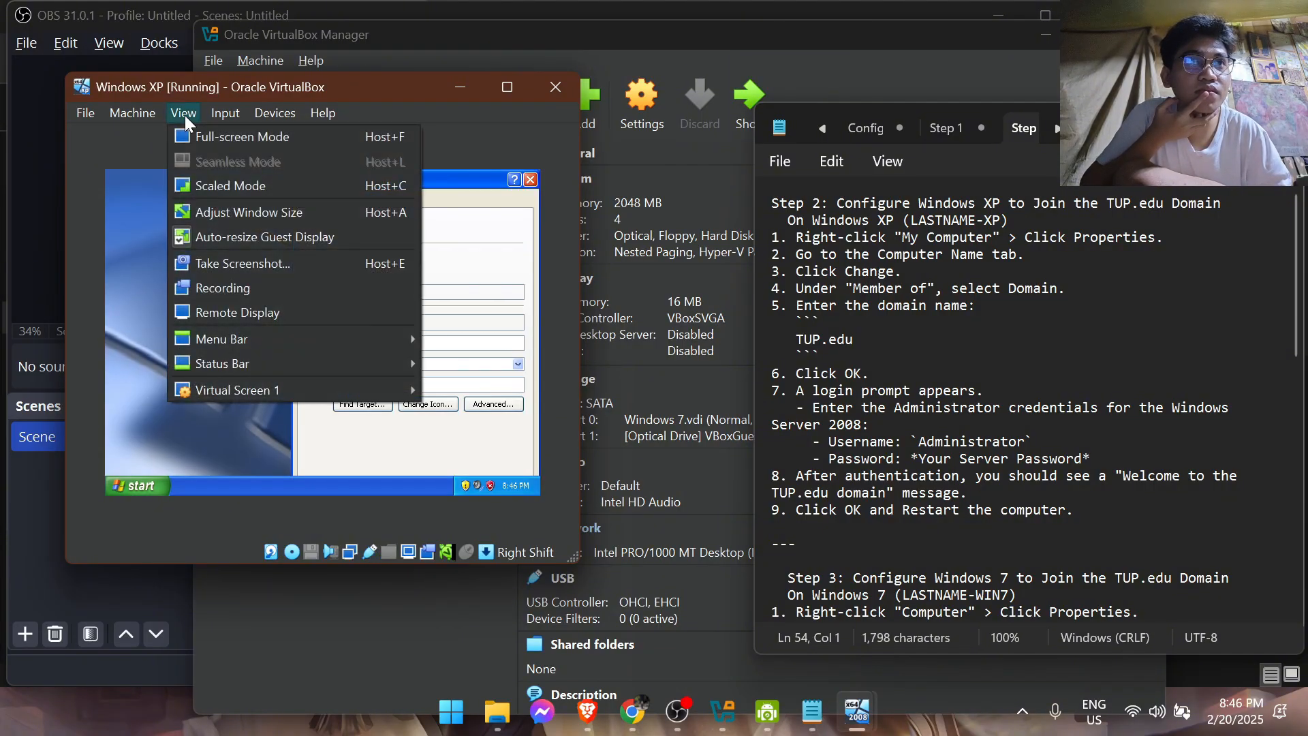
left_click(219, 185)
left_click(285, 418)
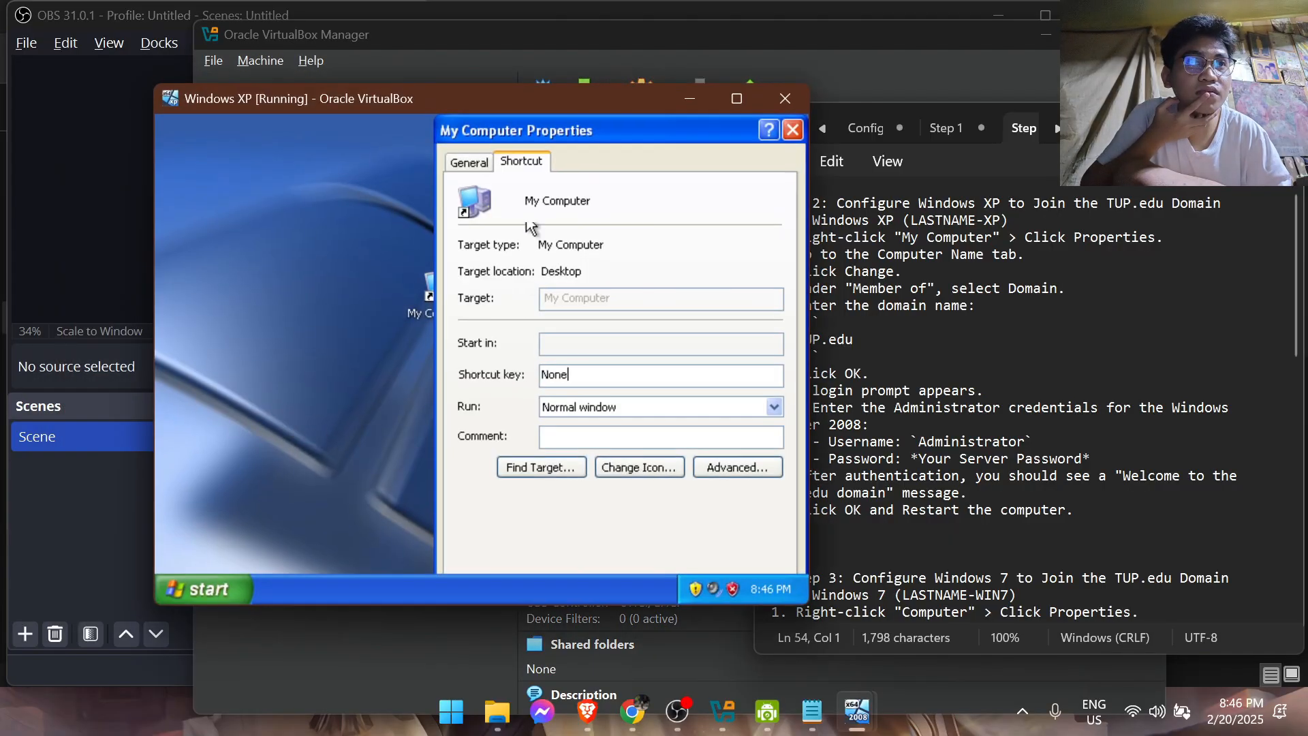
left_click_drag(621, 92, 519, 87)
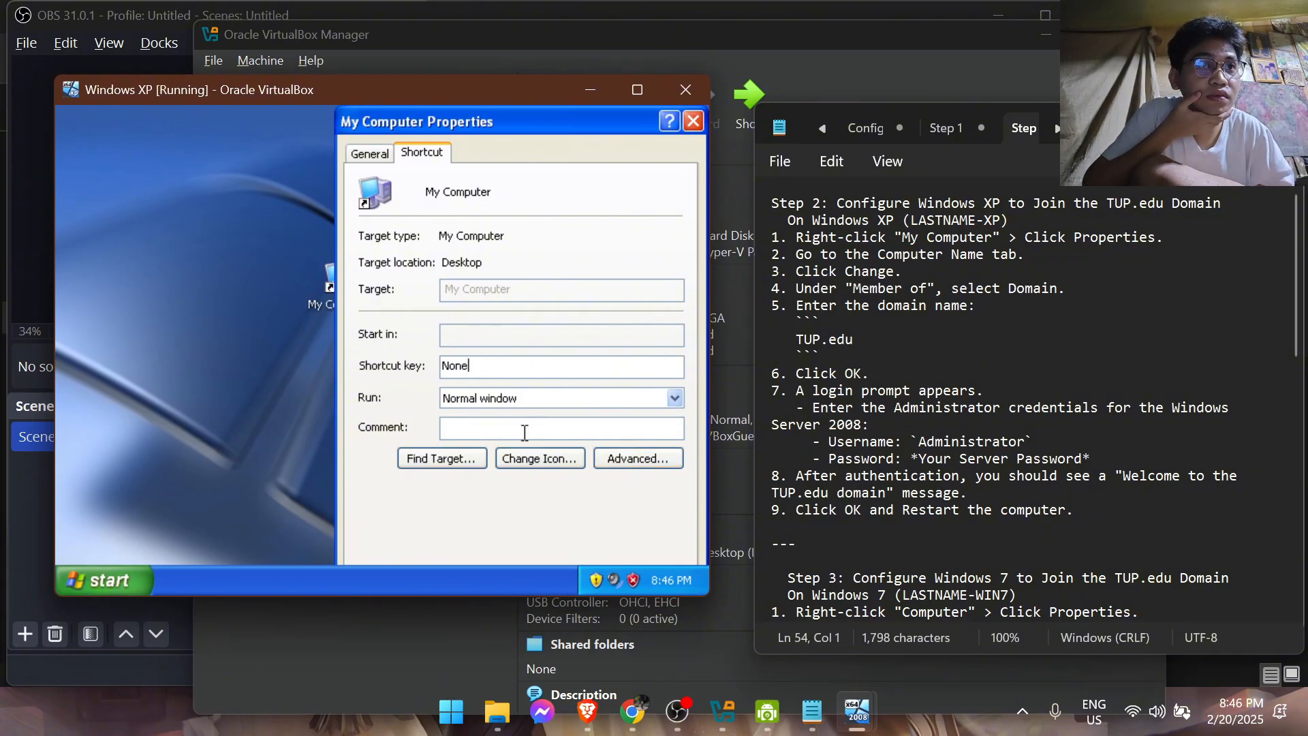
left_click(693, 121)
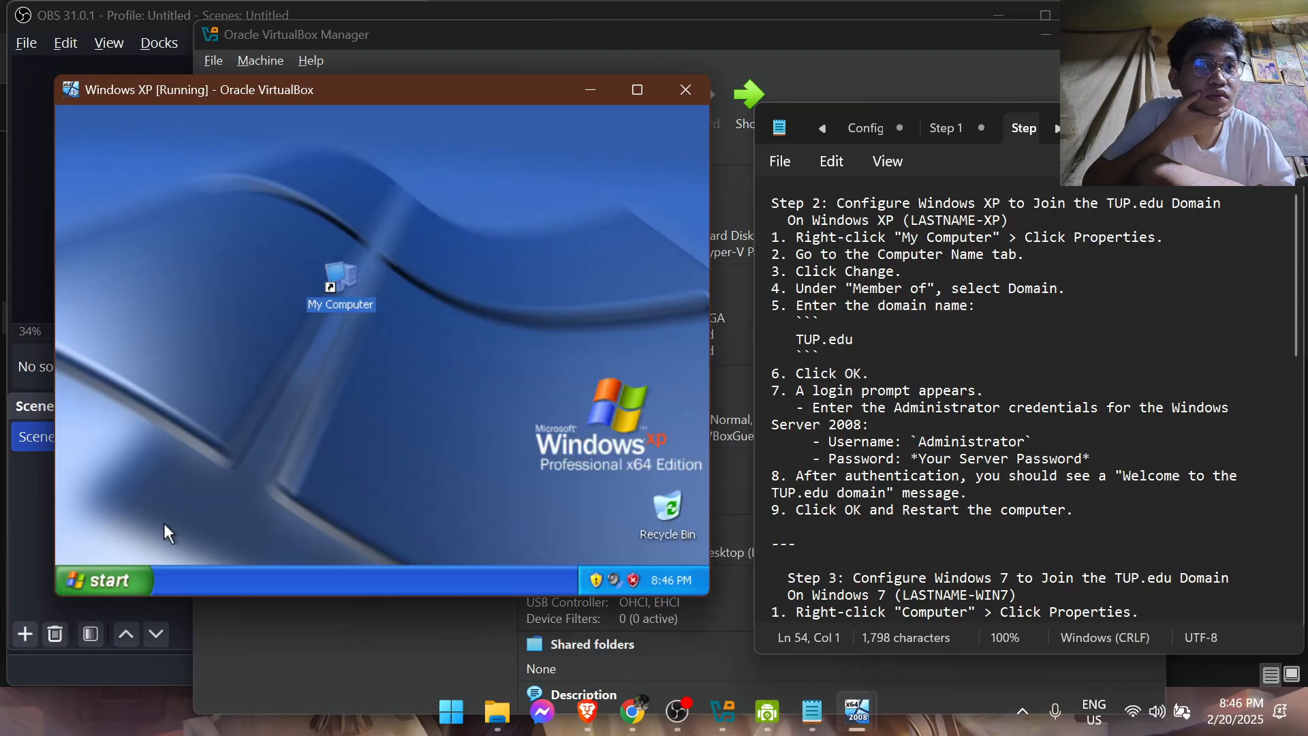
Open the Windows XP computer name and domain membership settings from My Computer's system properties
left_click(103, 579)
right_click(296, 316)
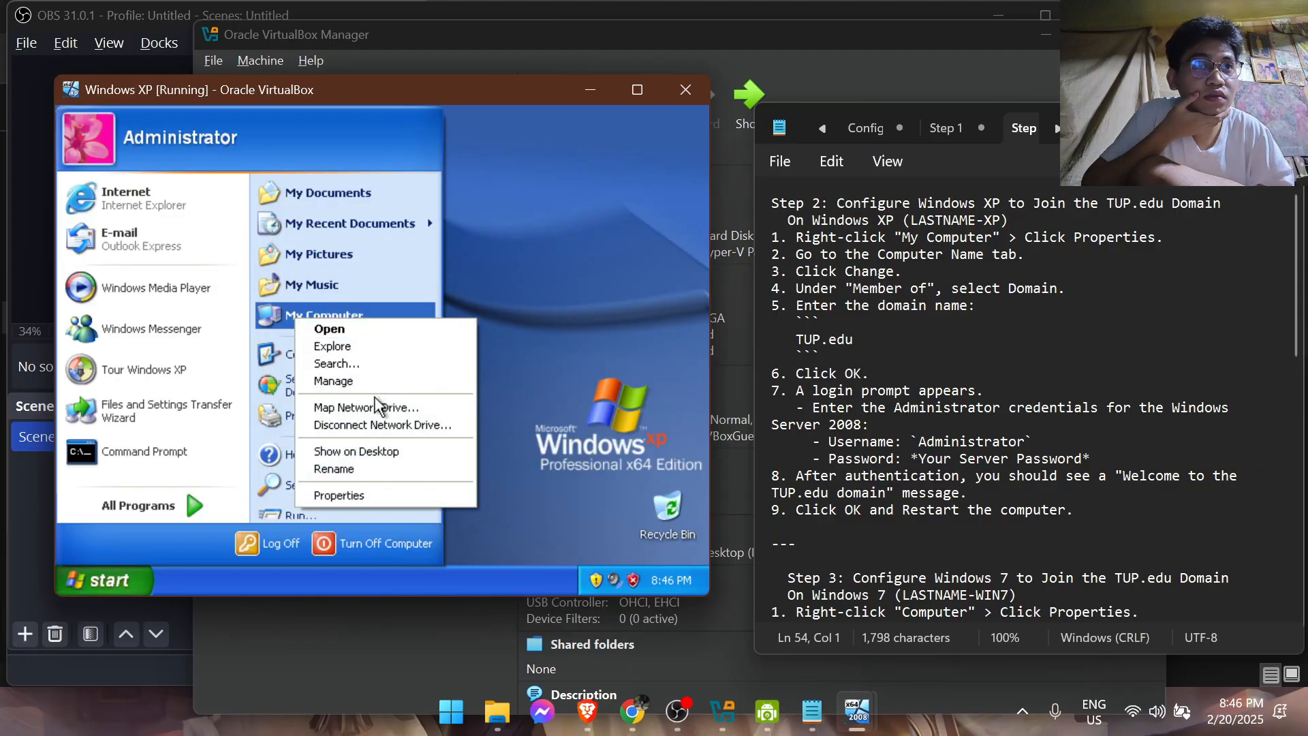
left_click(348, 495)
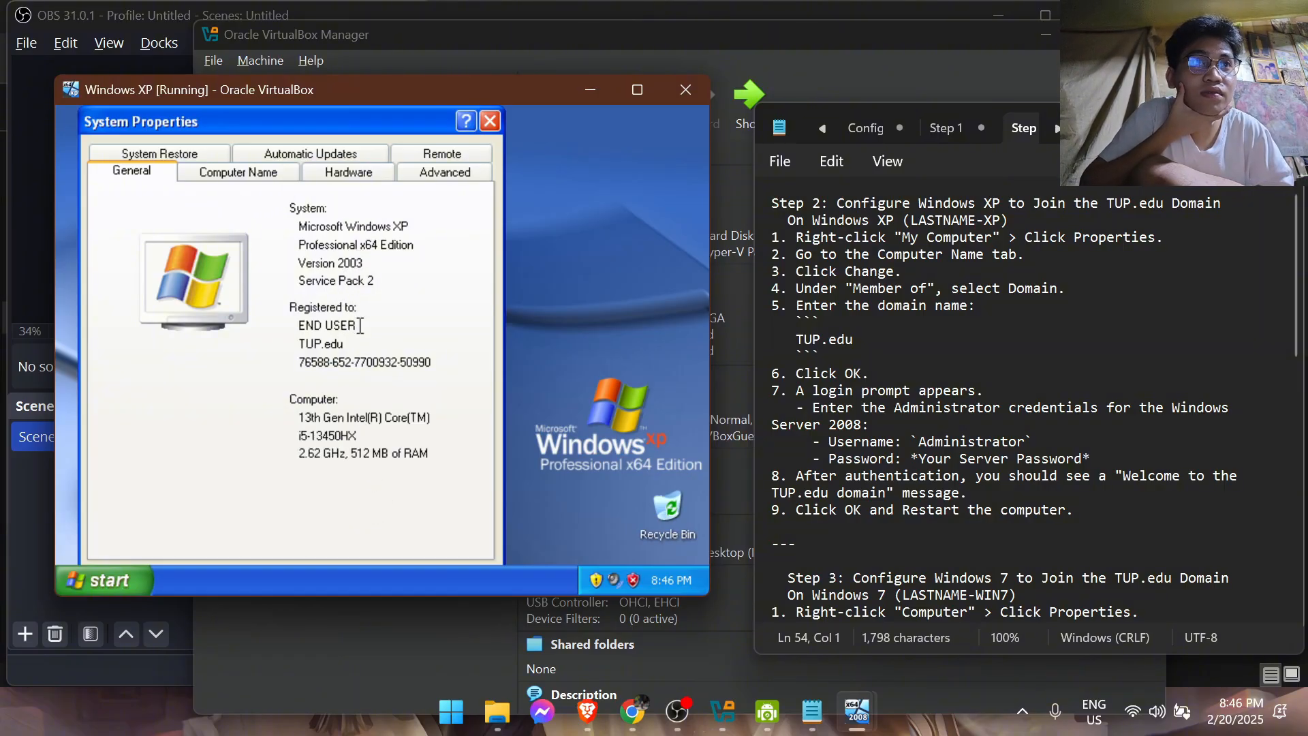
left_click(257, 175)
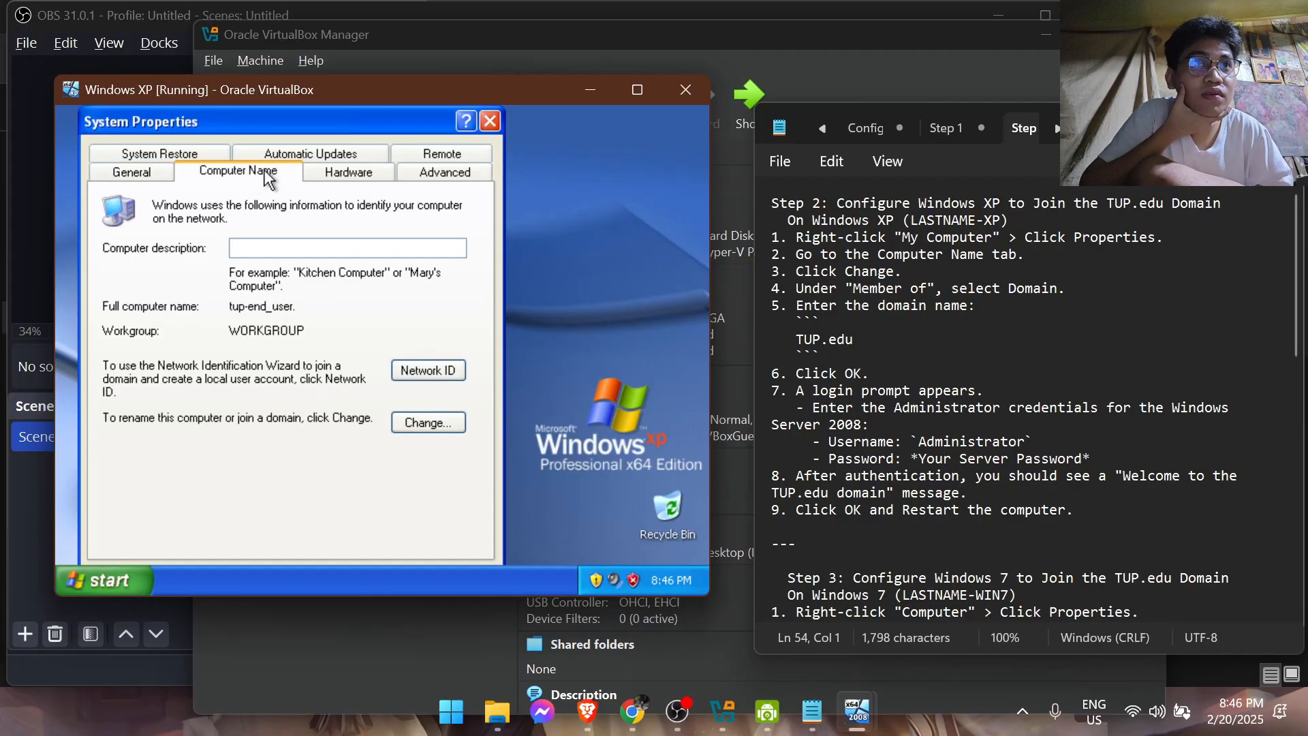
left_click(426, 424)
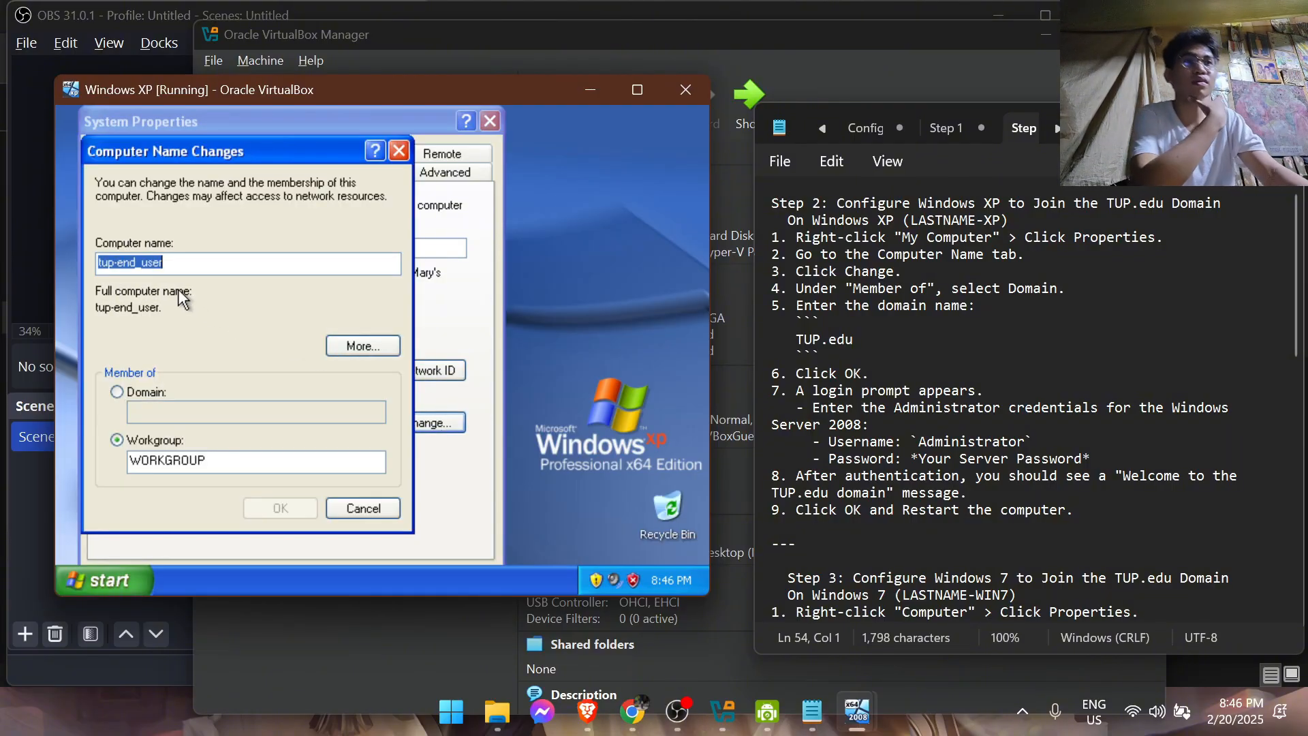
Set the Windows XP computer's membership to the domain TUP.edu and submit the change
left_click(117, 398)
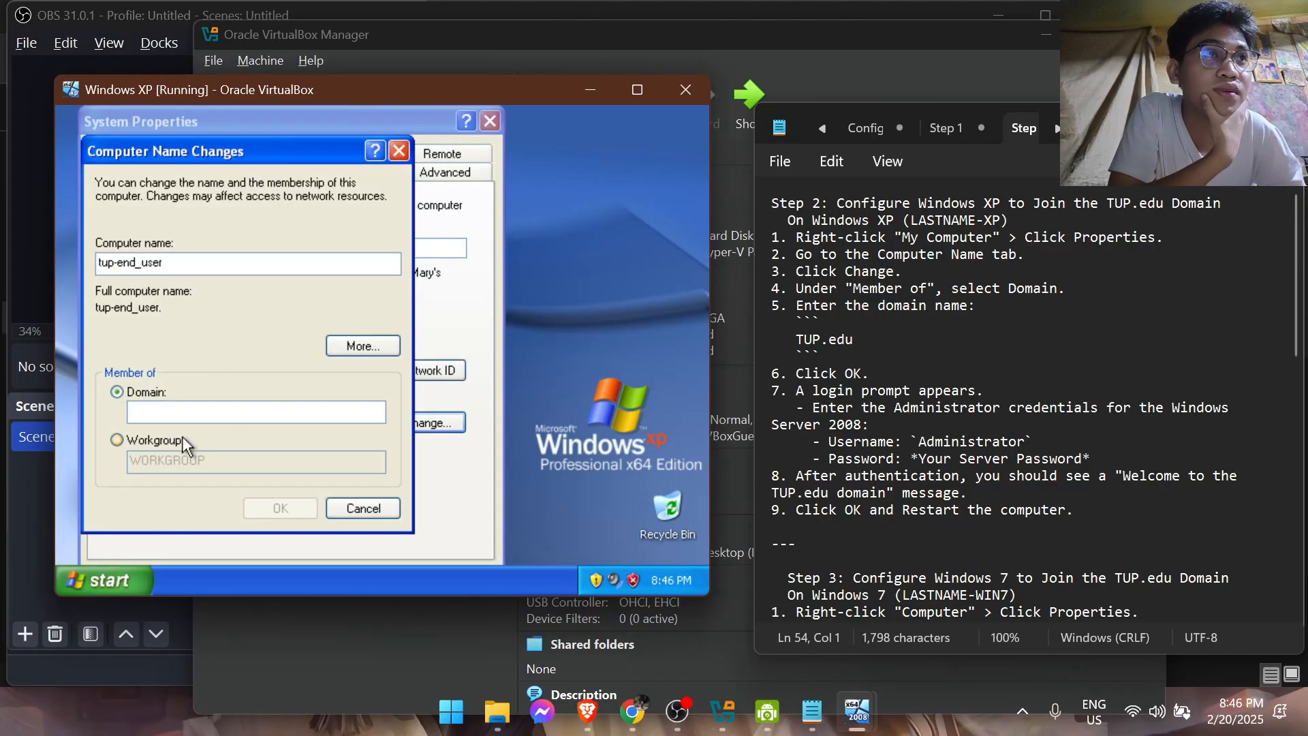
key("Tab")
type("T")
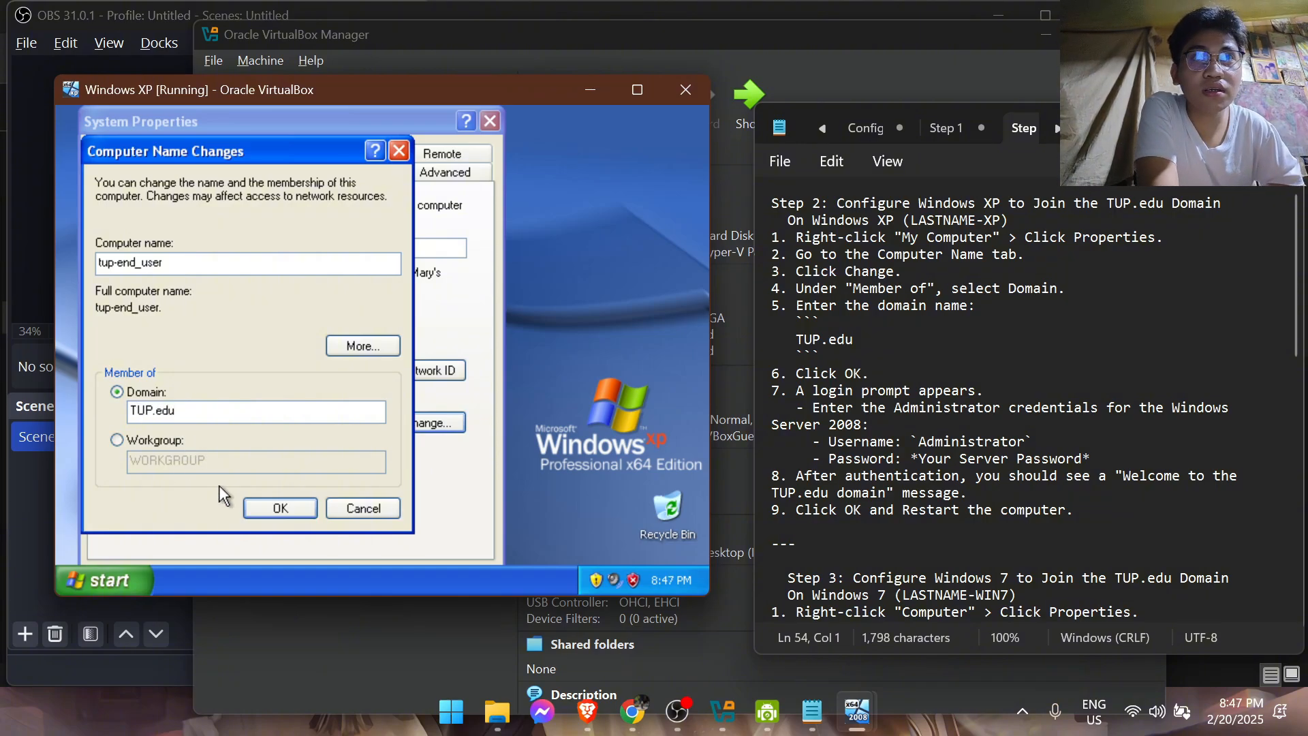
left_click(281, 508)
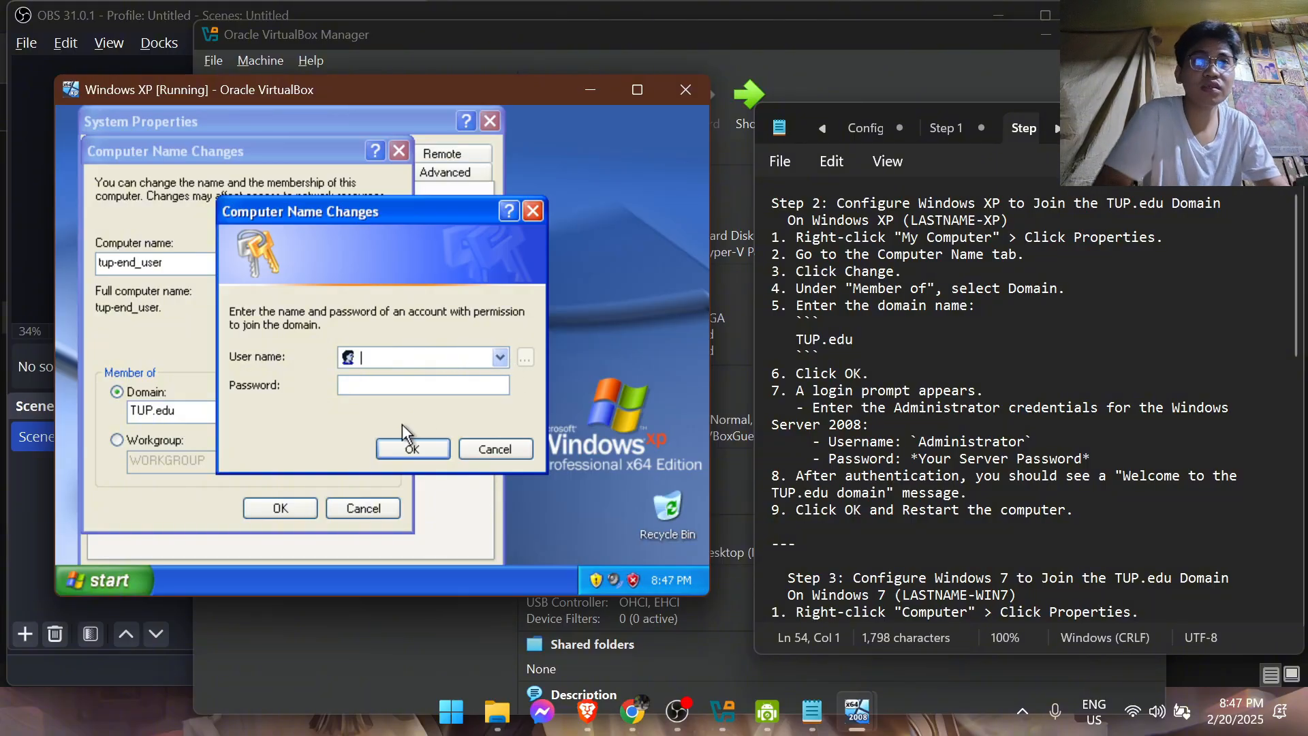
Authorize the domain join with the user name Administrator and the account password, and acknowledge the resulting messages
type("Adnun")
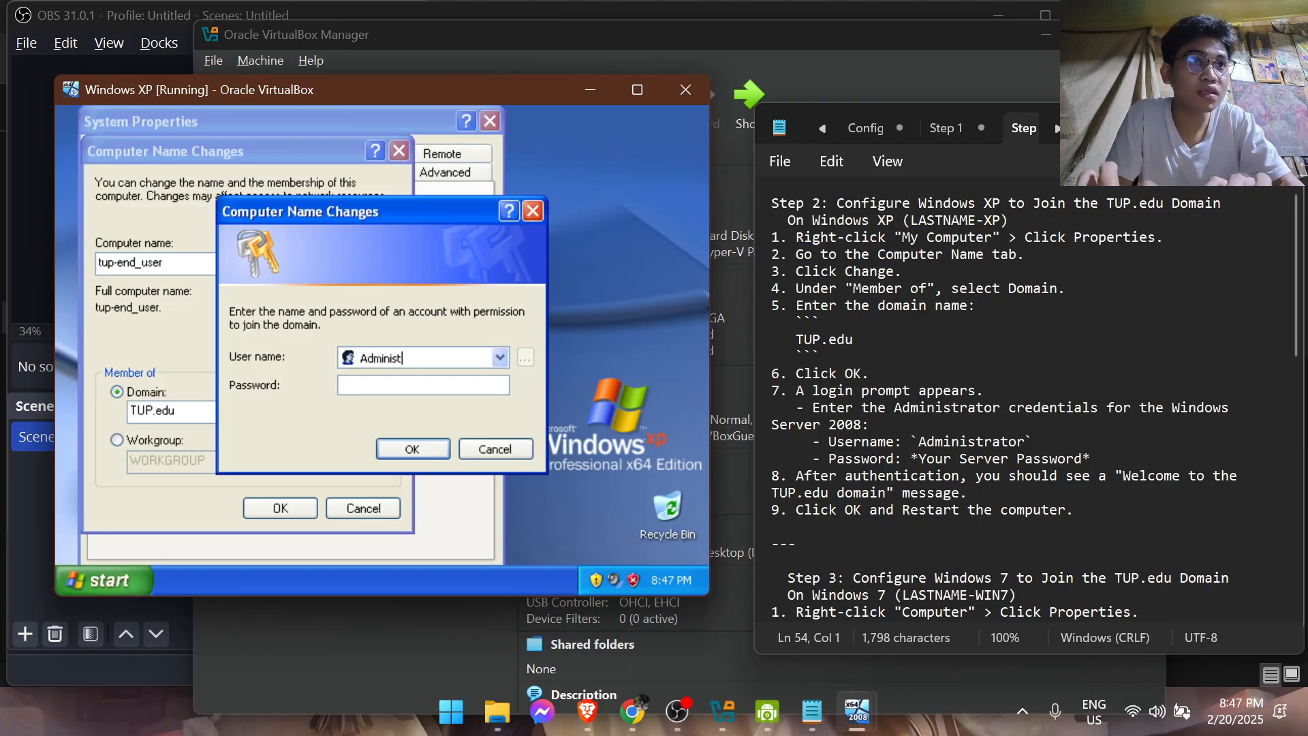
type("istrator")
key("Tab")
type("Passwo")
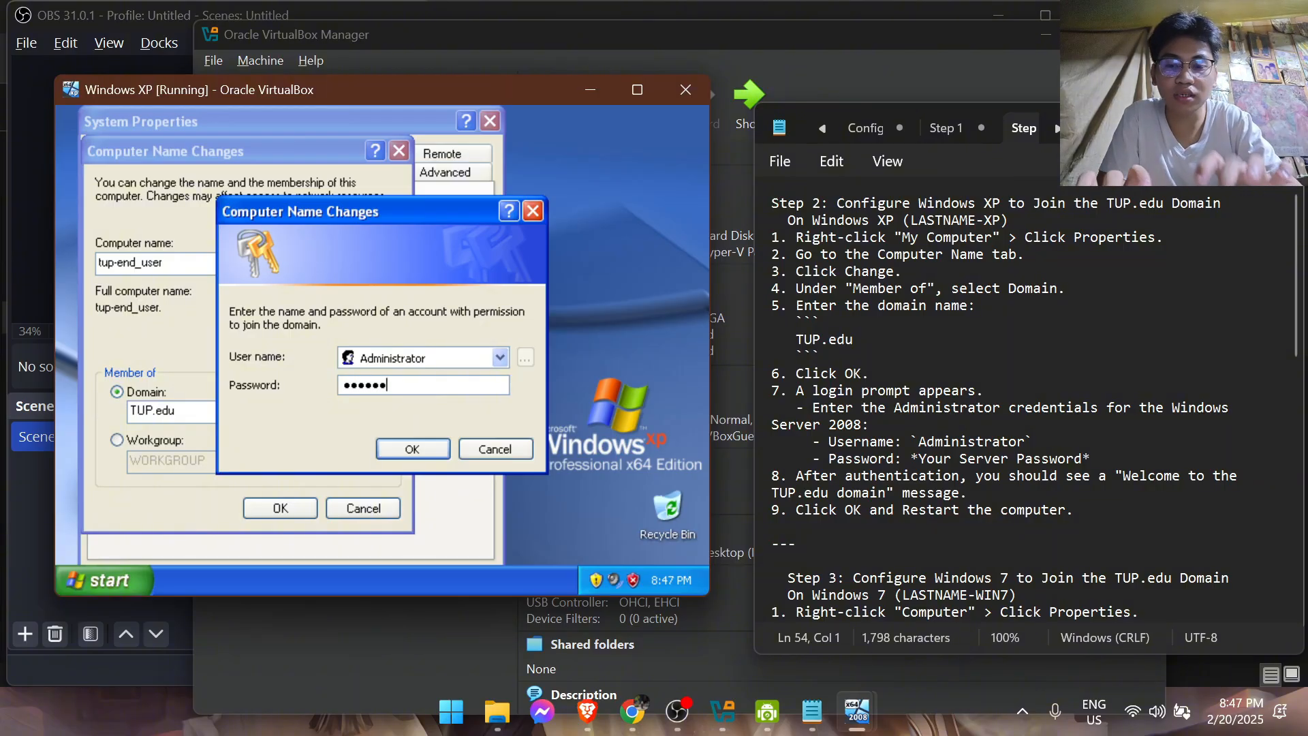
left_click(436, 450)
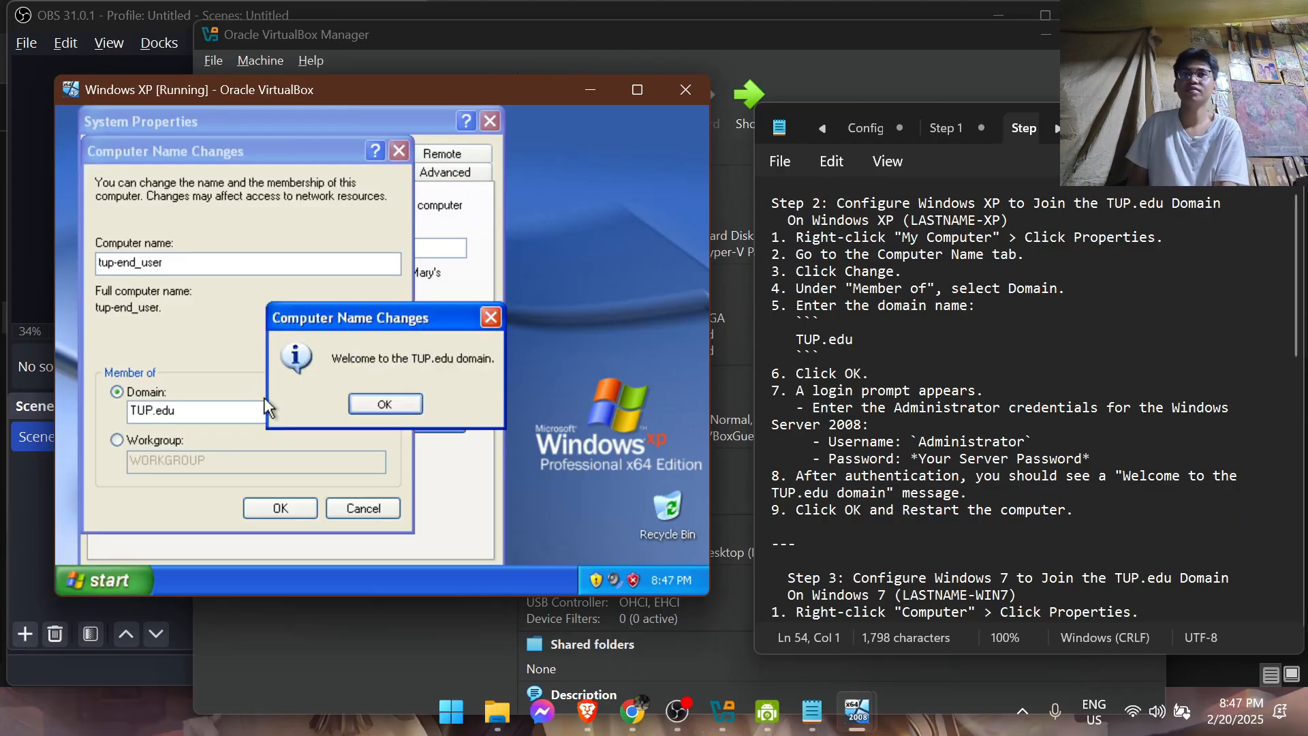
left_click(399, 410)
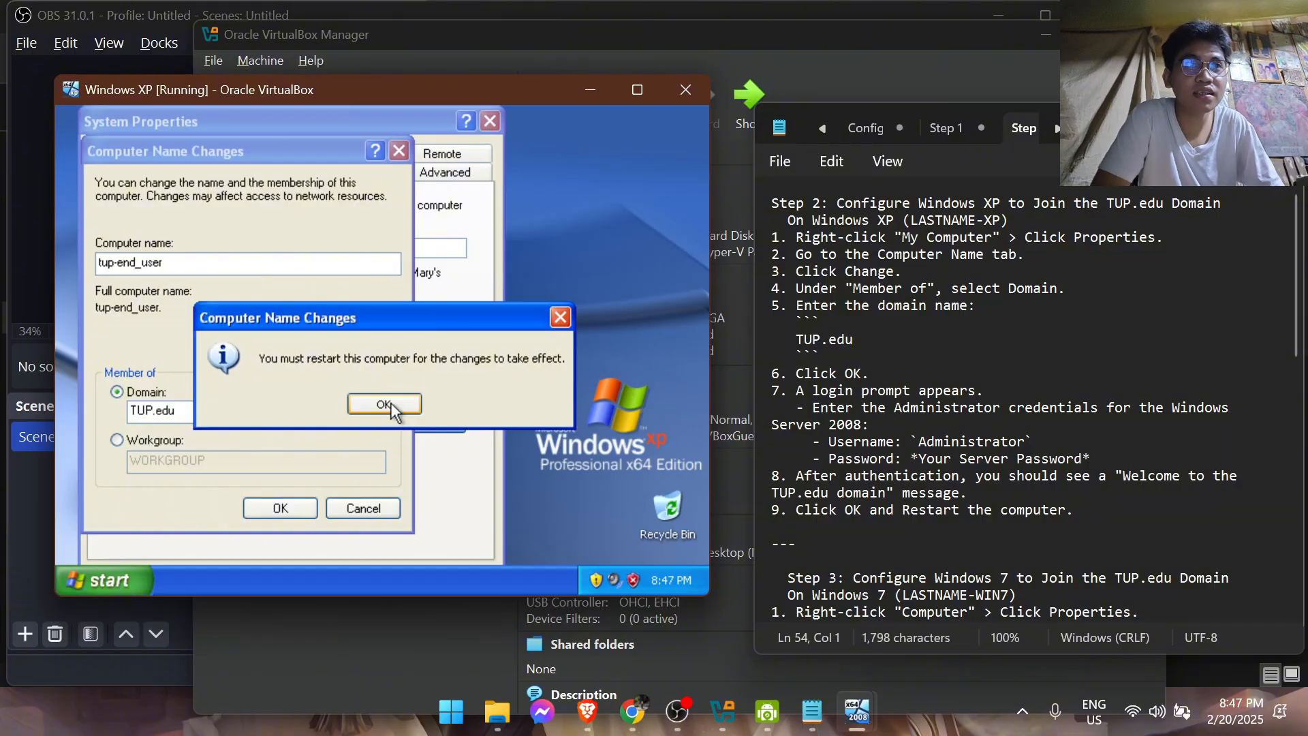
left_click(385, 405)
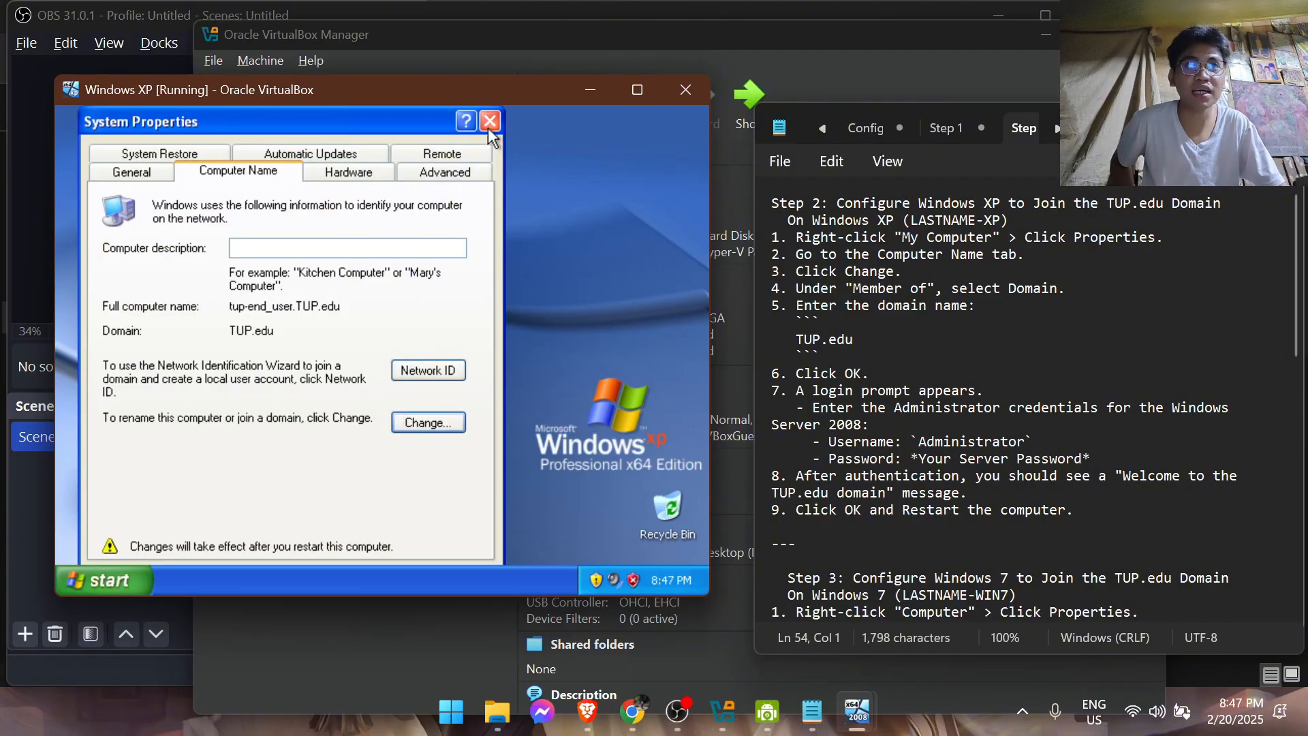
Restart the Windows XP computer and bring up the Step 3 notes on joining Windows 7 to the domain
left_click(109, 580)
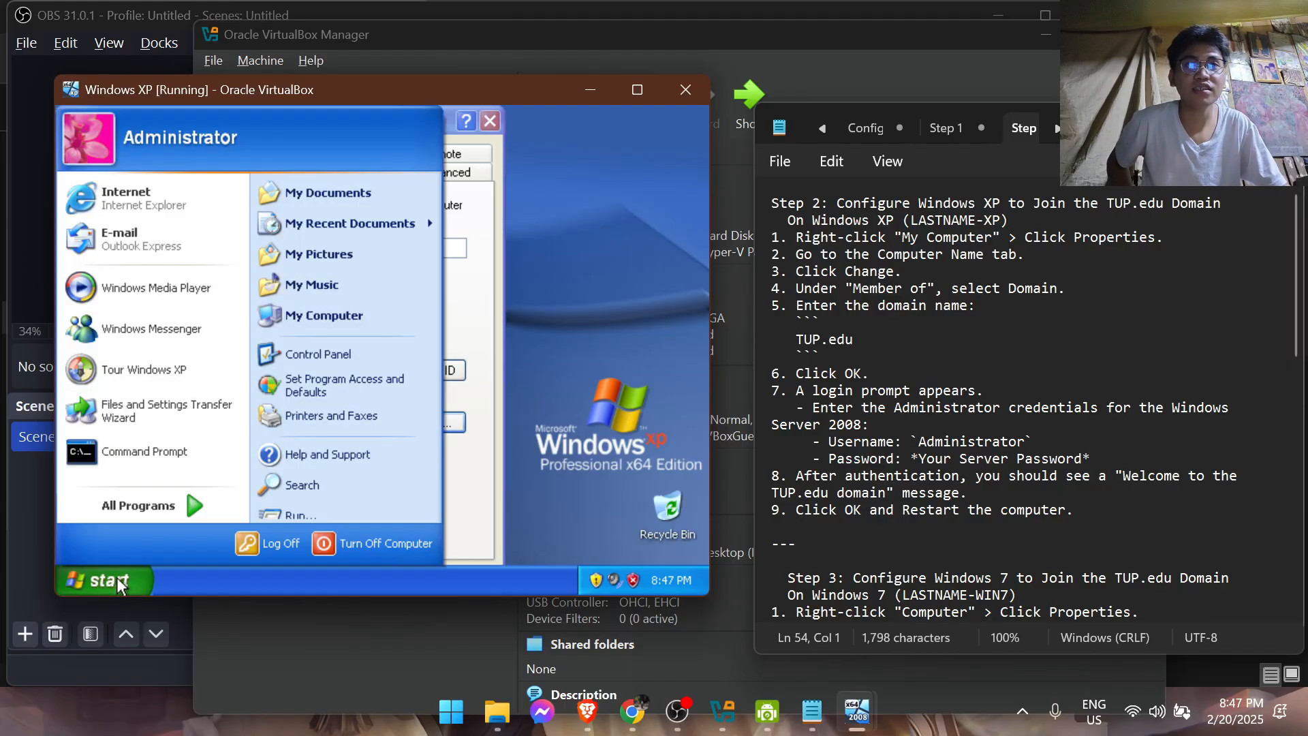
left_click(332, 542)
left_click(465, 312)
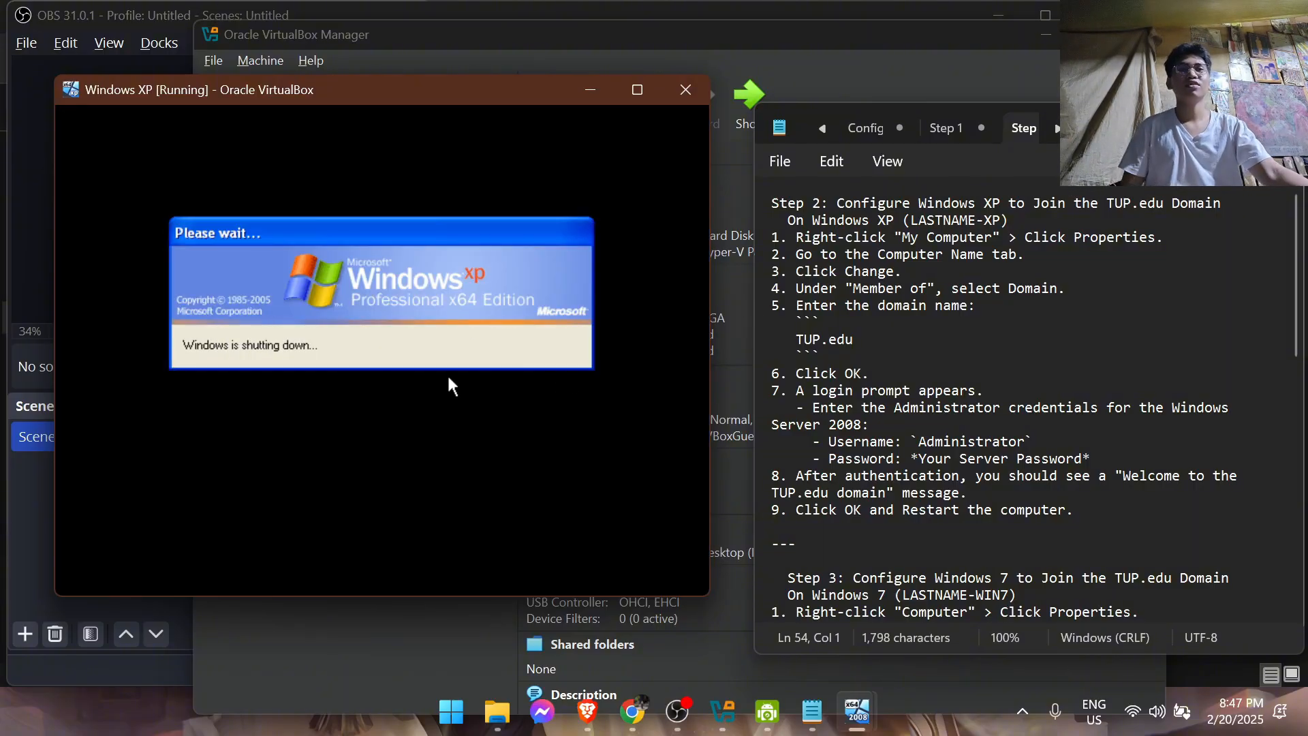
scroll(925, 395, "down", 2)
scroll(927, 394, "down", 3)
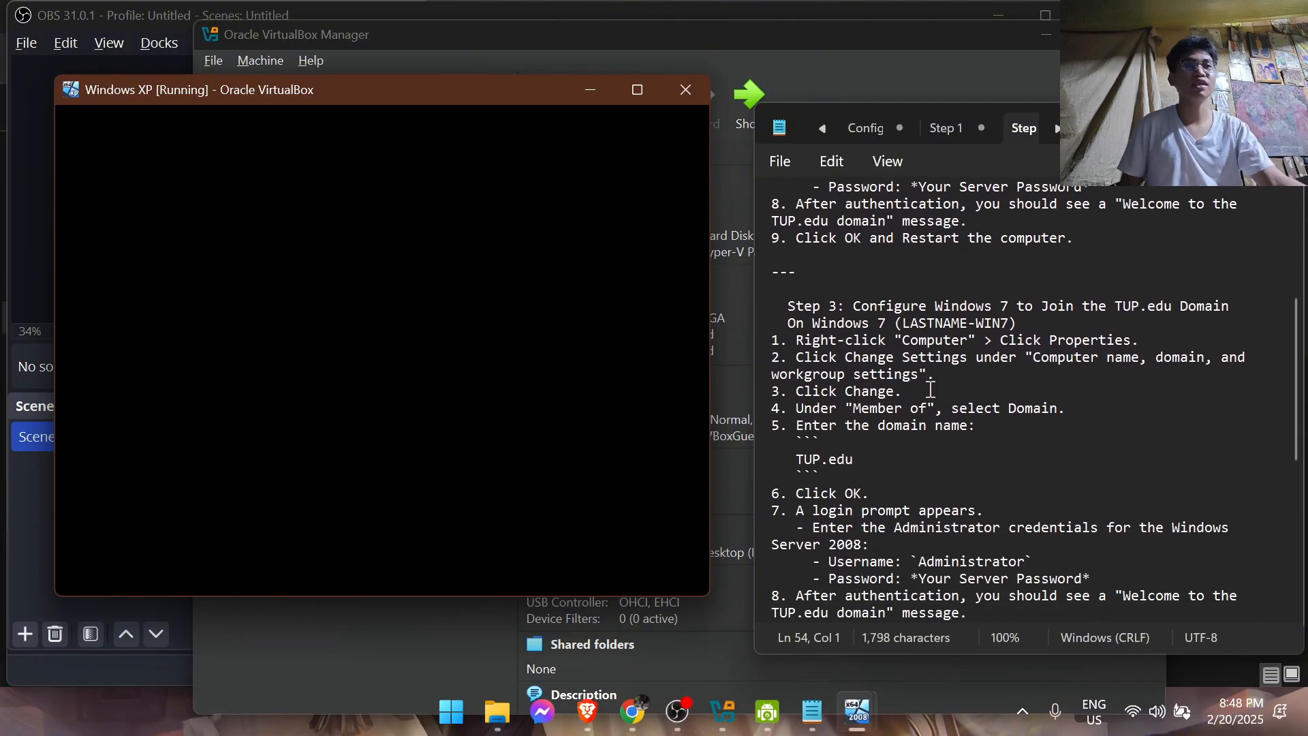
Send the Ctrl-Alt-Del sequence to the restarted Windows XP machine and switch its display to scaled mode
scroll(930, 389, "down", 1)
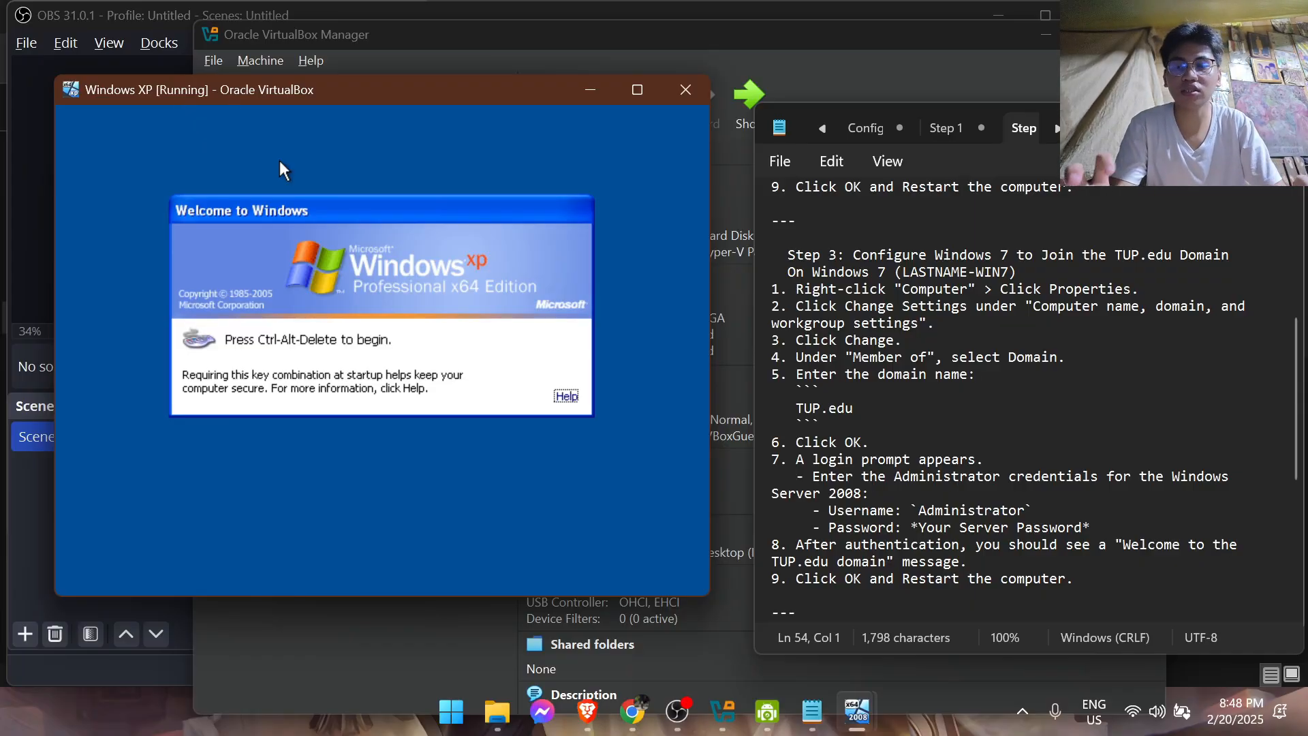
left_click(225, 112)
mouse_move(239, 137)
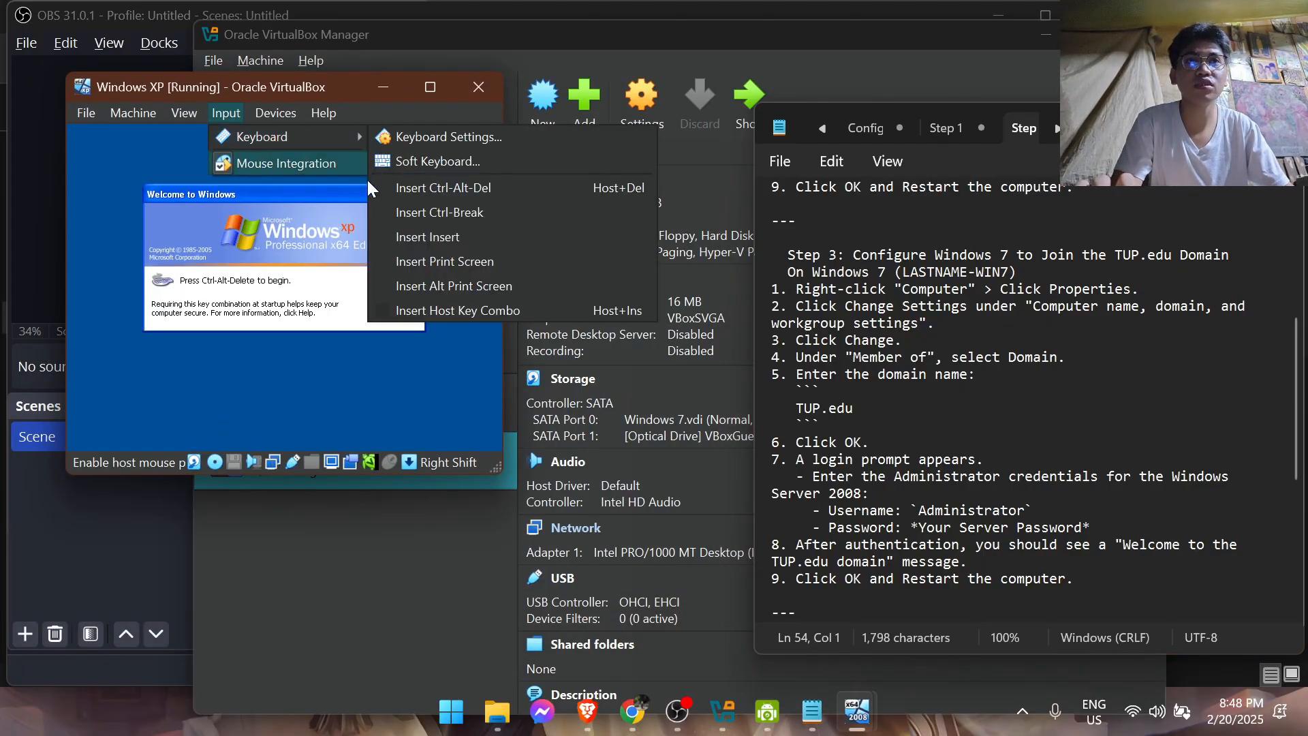
left_click(404, 183)
left_click(197, 114)
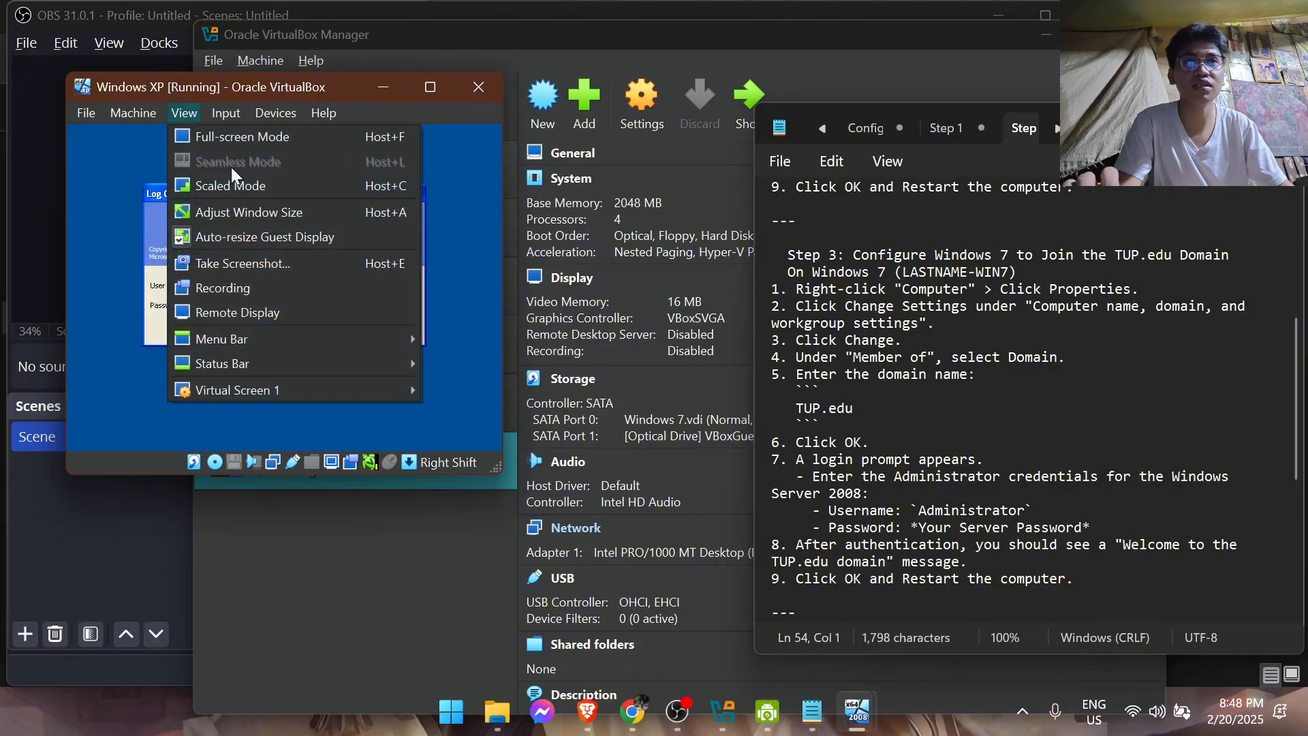
left_click(252, 186)
left_click(267, 373)
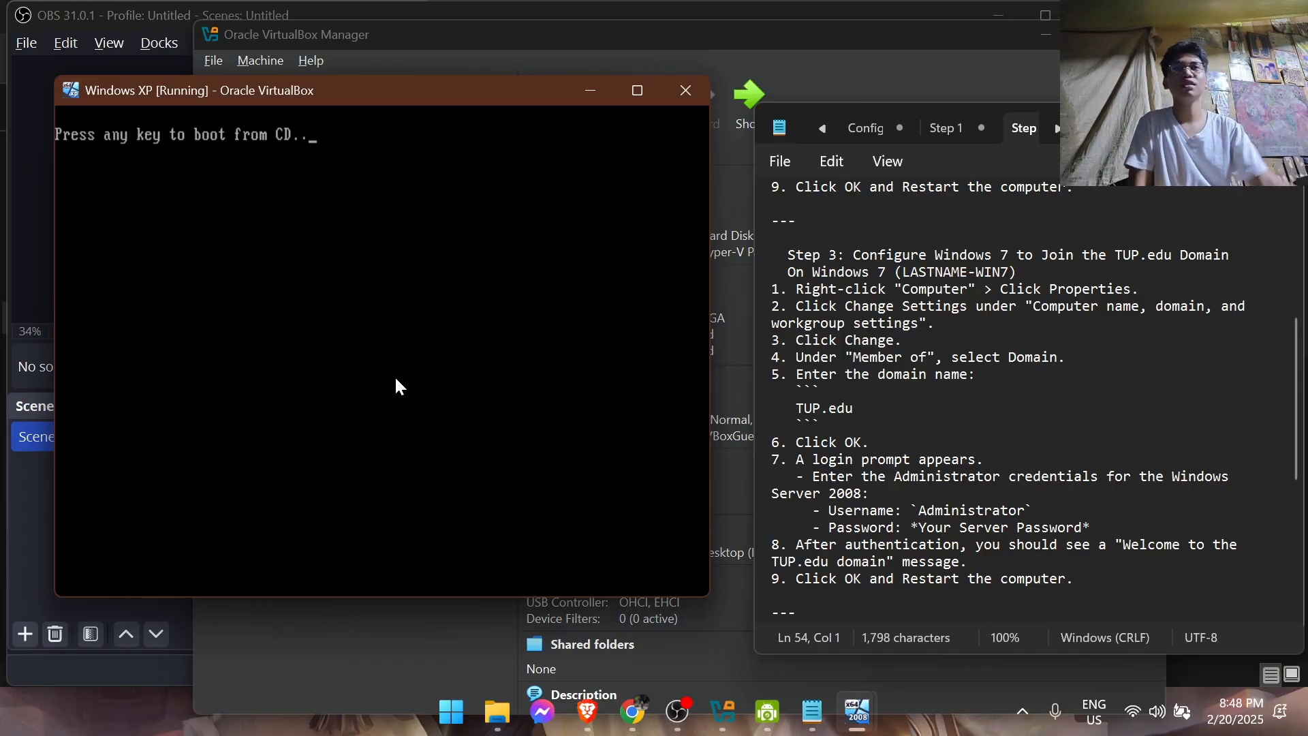
Take the Windows XP window out of scaled mode, enlarge it, and send the guest the Ctrl-Alt-Del sequence for logon
key("shift+c")
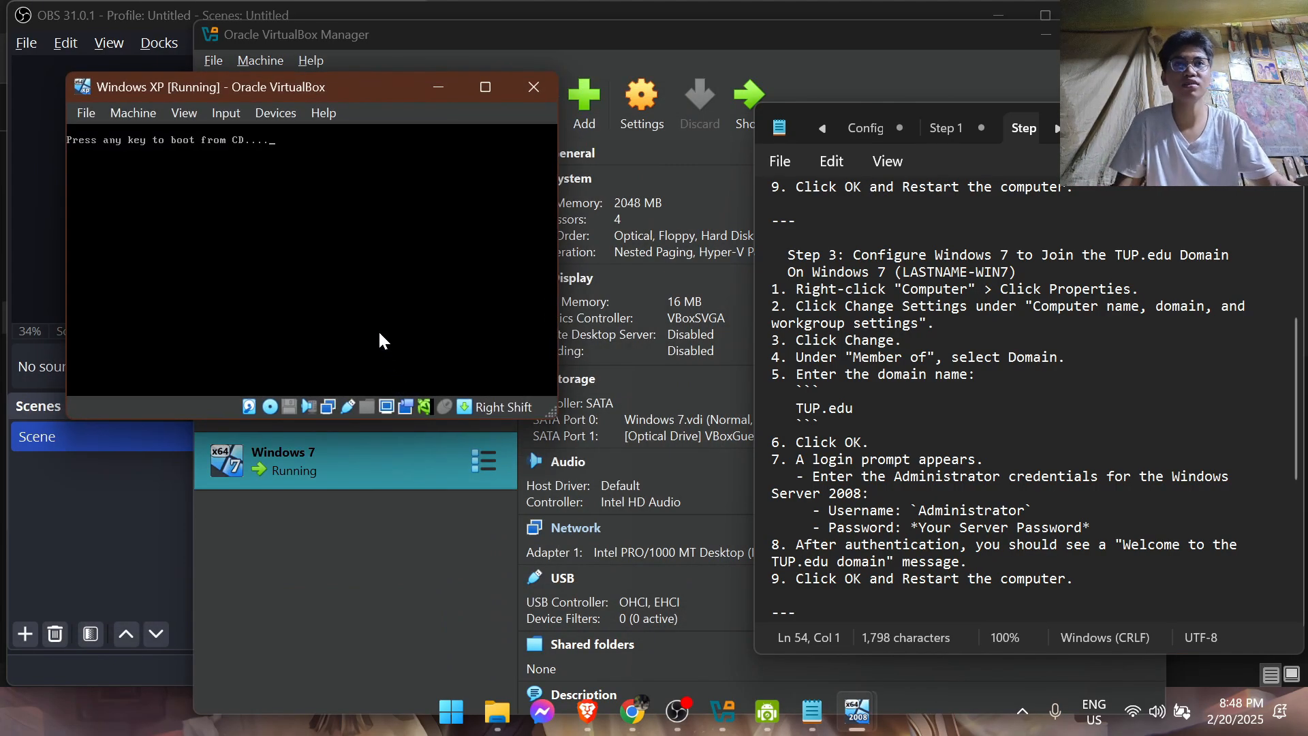
left_click(554, 423)
left_click(177, 426)
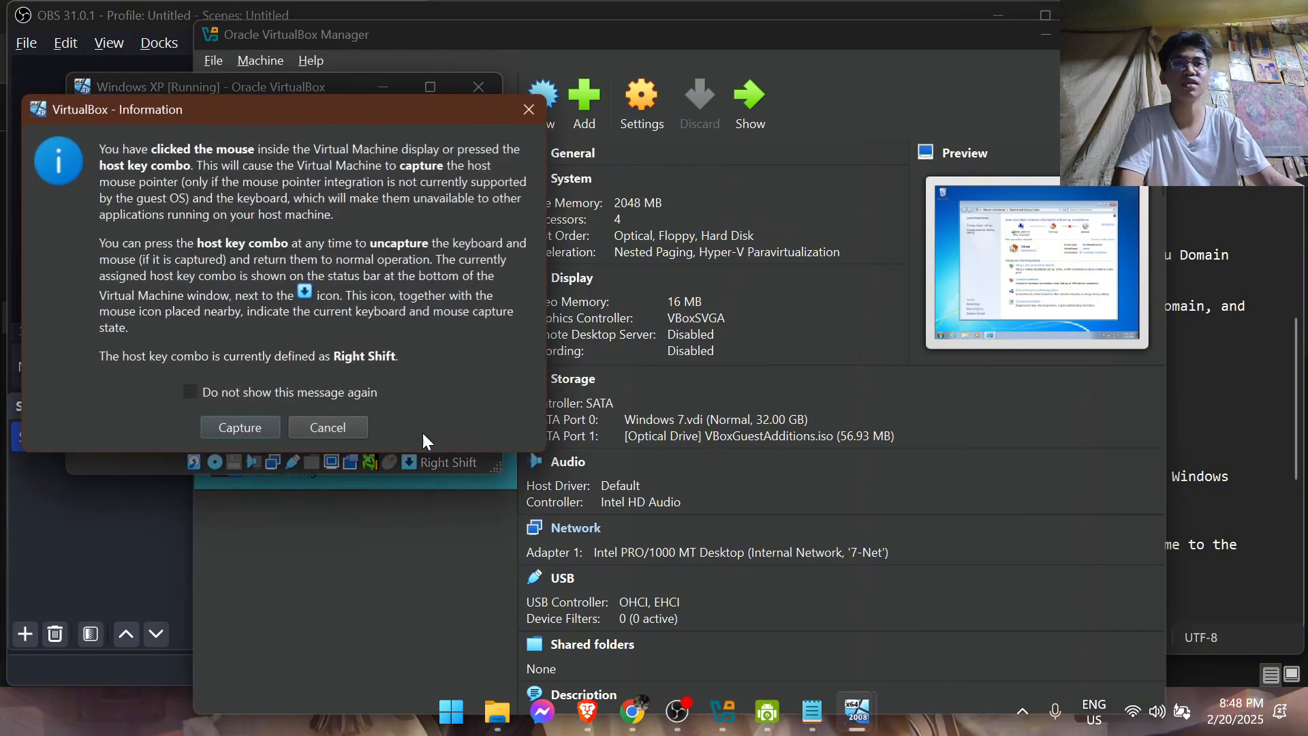
left_click(315, 427)
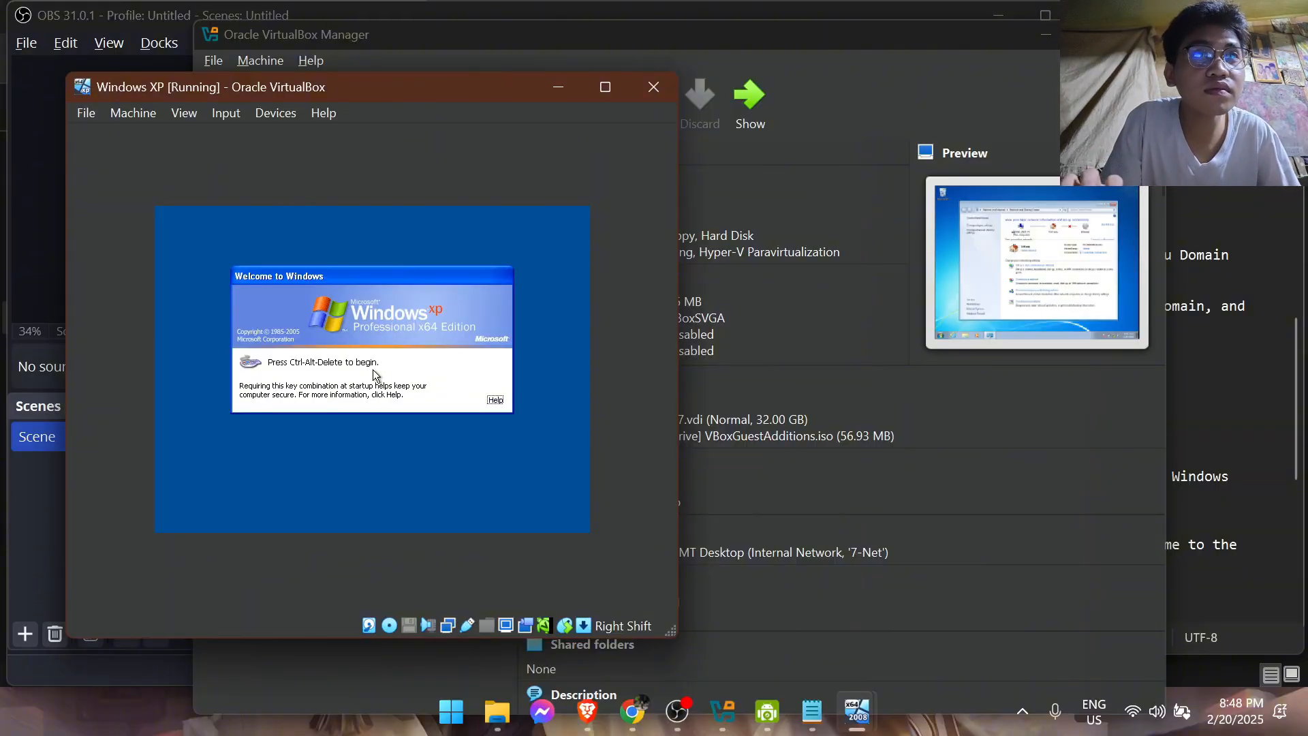
left_click(225, 113)
mouse_move(246, 143)
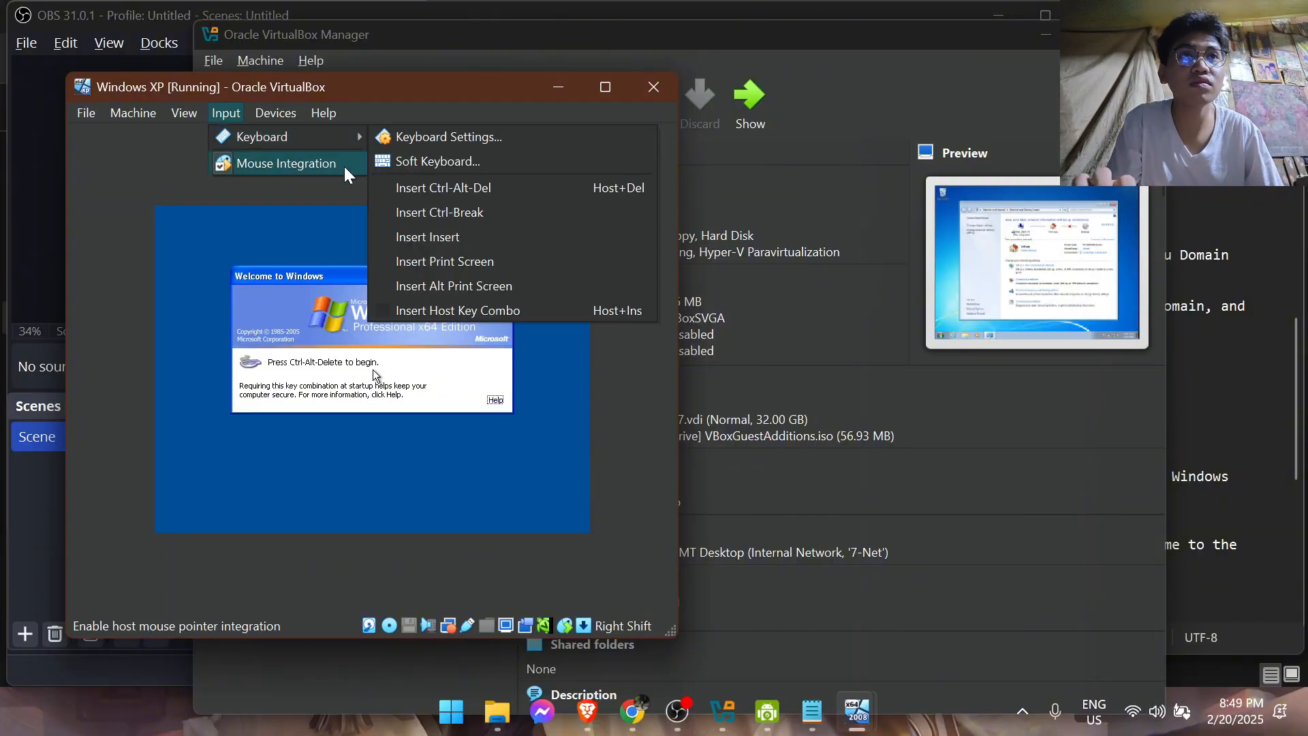
left_click(416, 188)
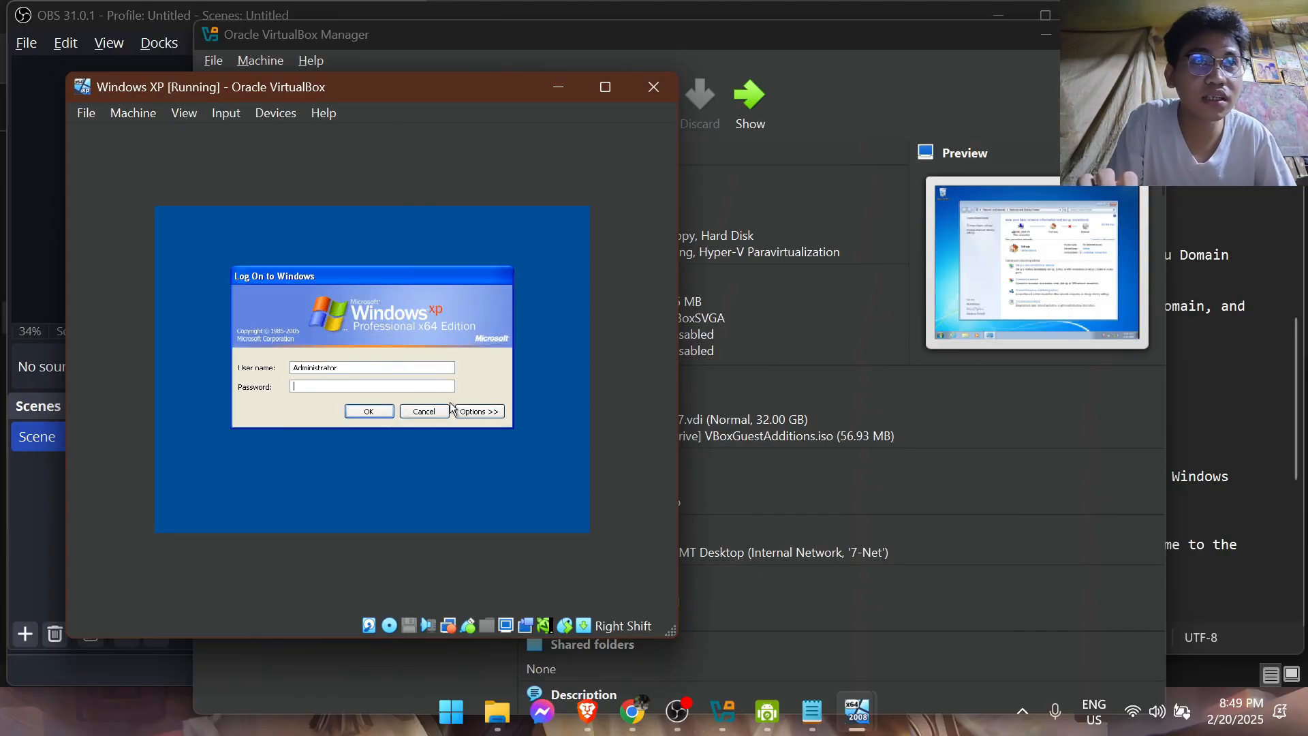
Try to log on to the TUP domain from Windows XP as Administrator with the account password
left_click(478, 410)
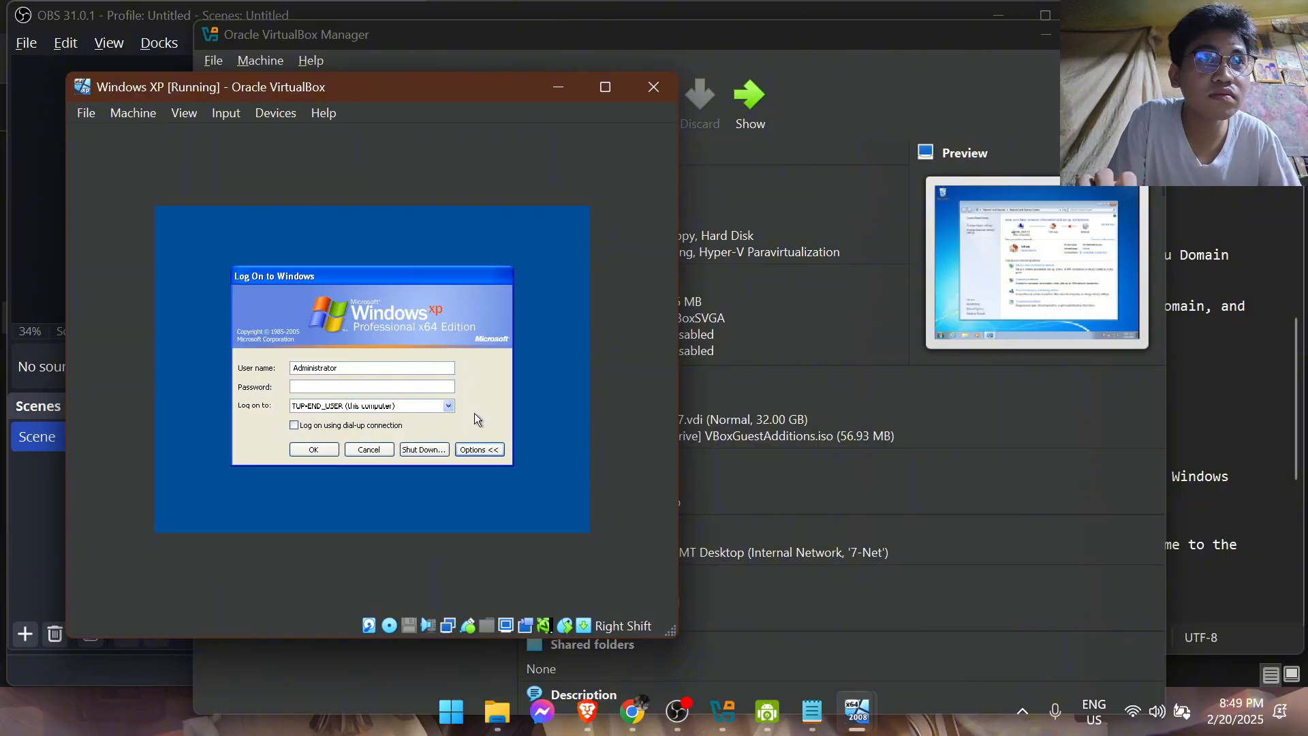
left_click(448, 406)
left_click(431, 418)
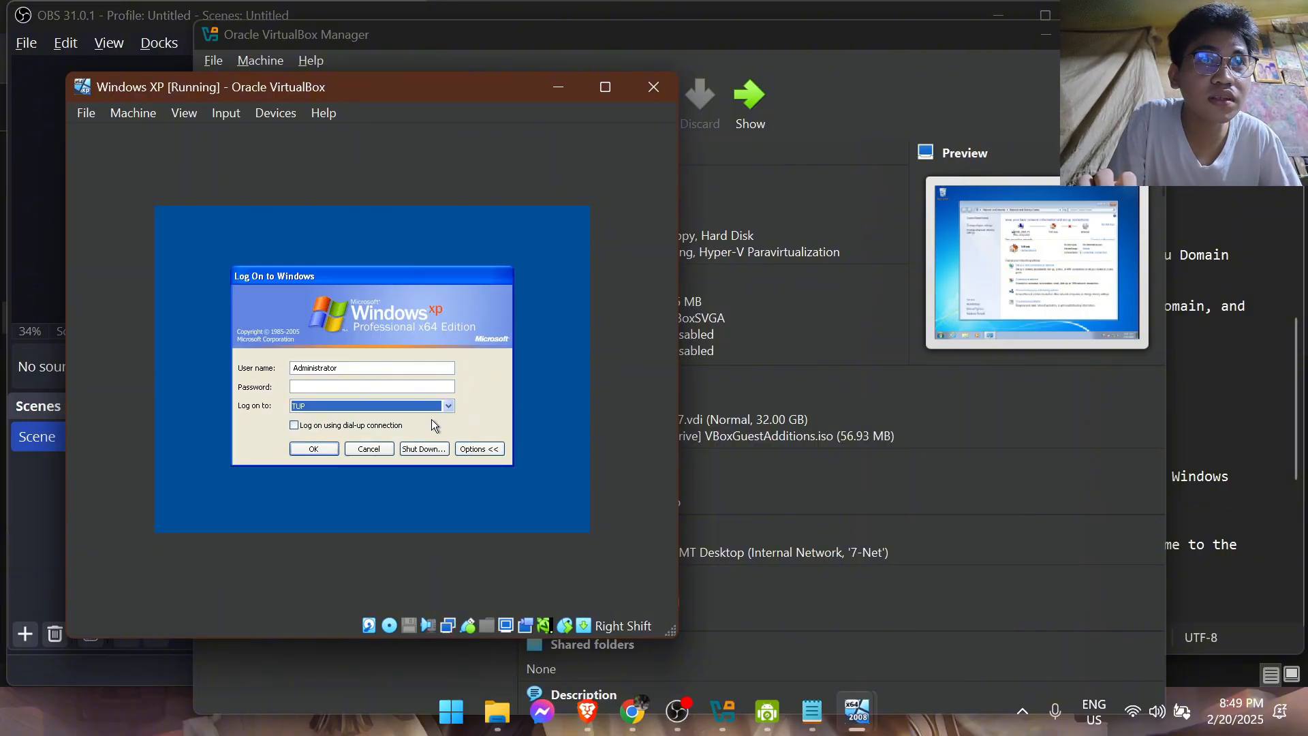
left_click(448, 406)
left_click(448, 406)
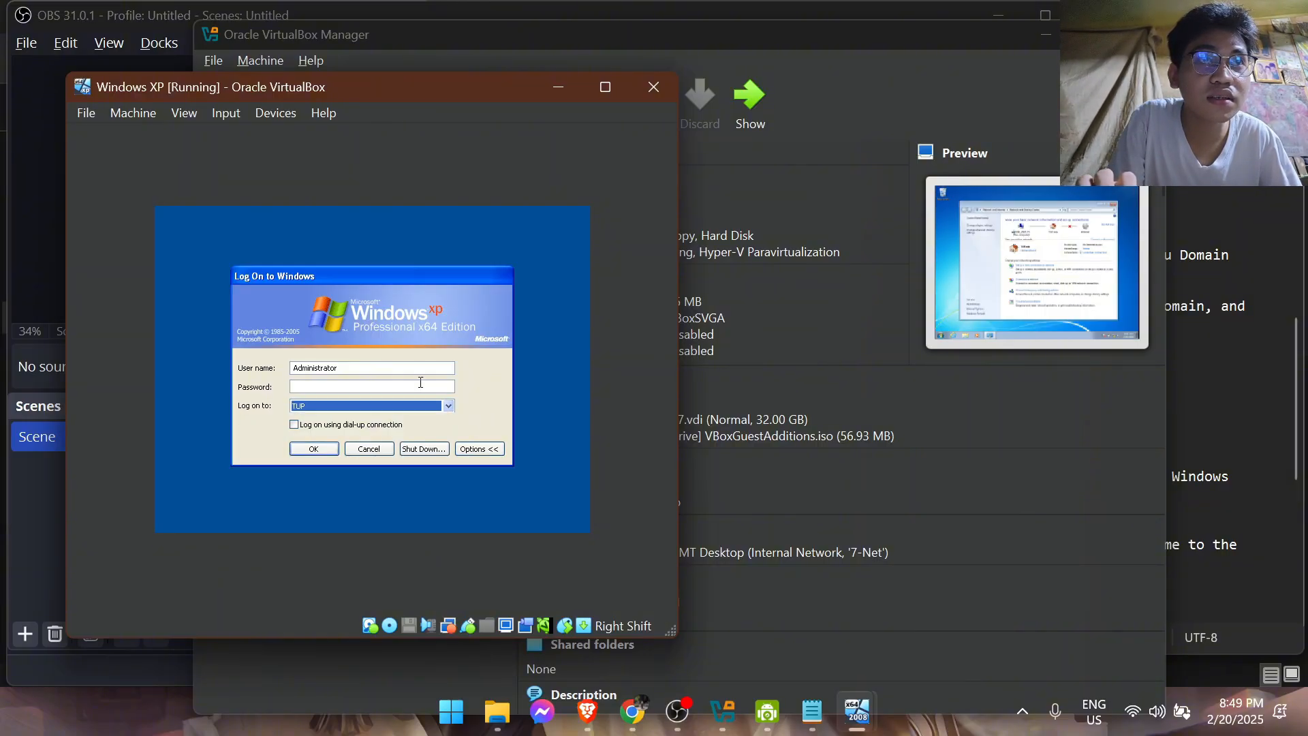
left_click(419, 384)
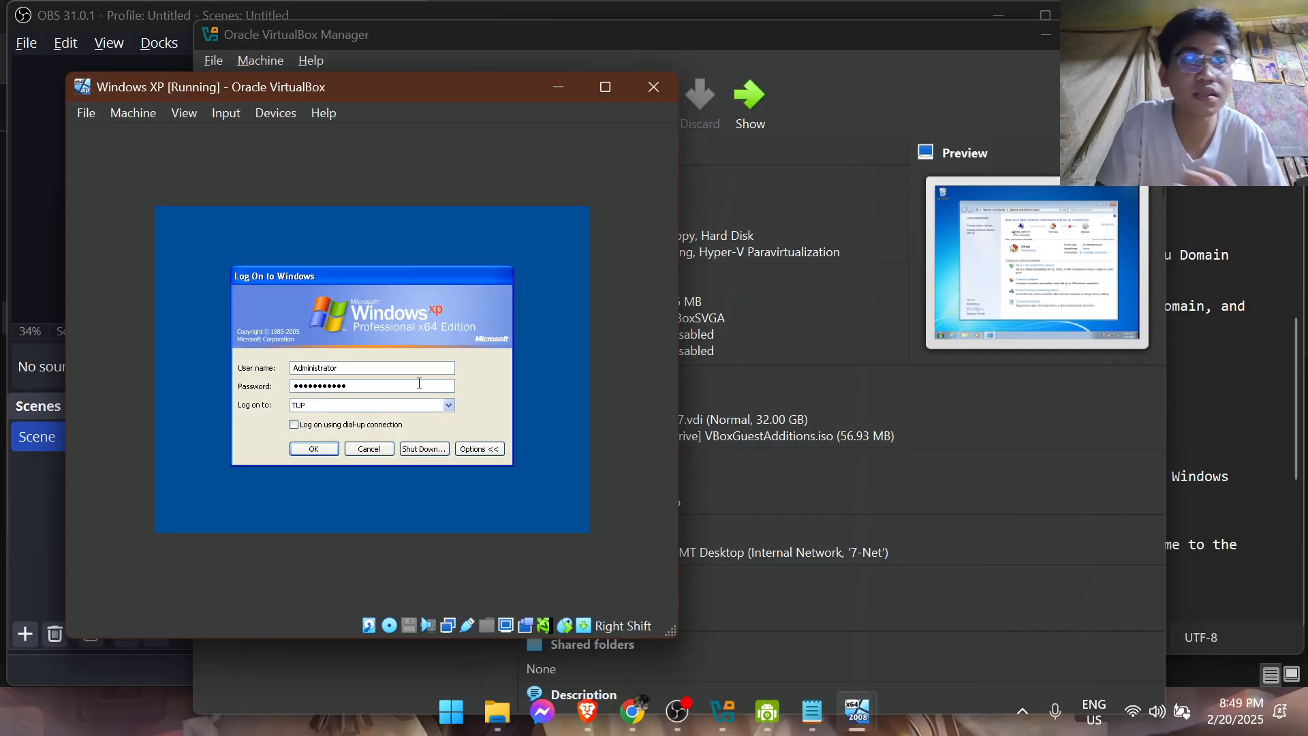
left_click(327, 453)
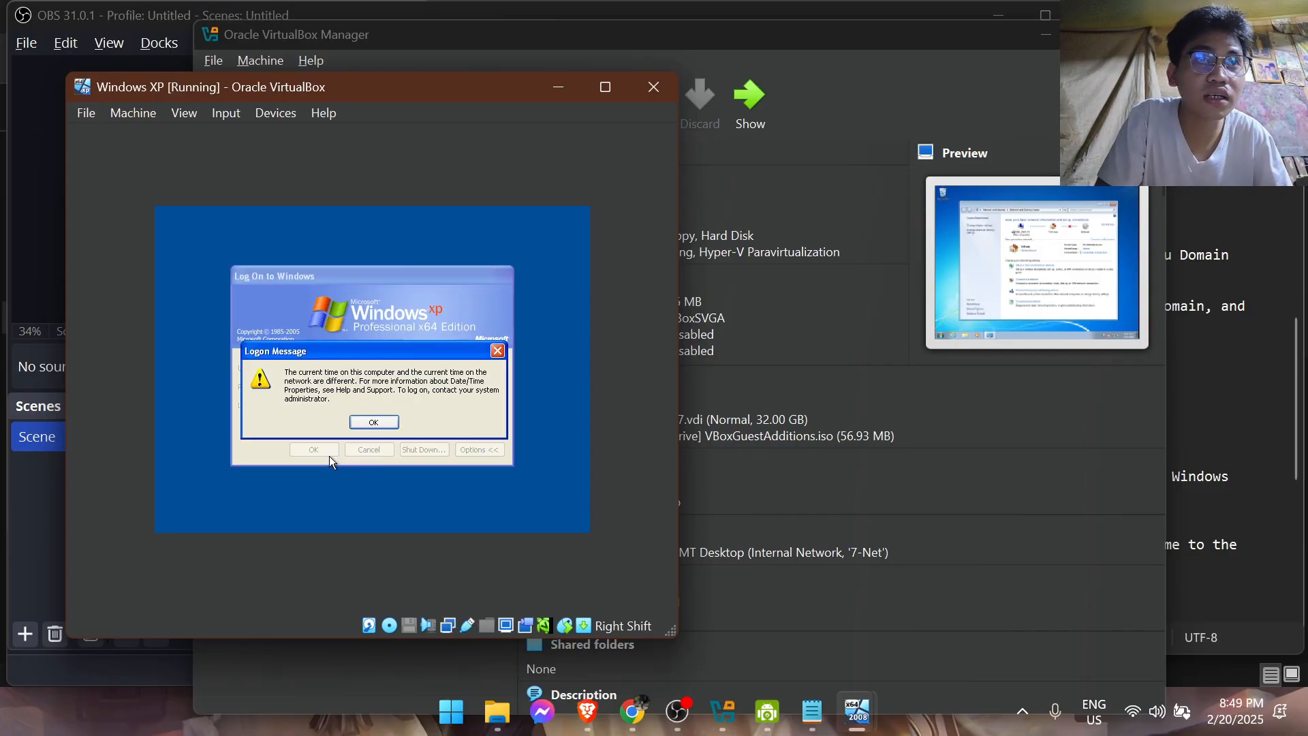
left_click(383, 429)
Log on to the local computer TUP-END_USER as Administrator with the account password and decline to send the error report
left_click(374, 410)
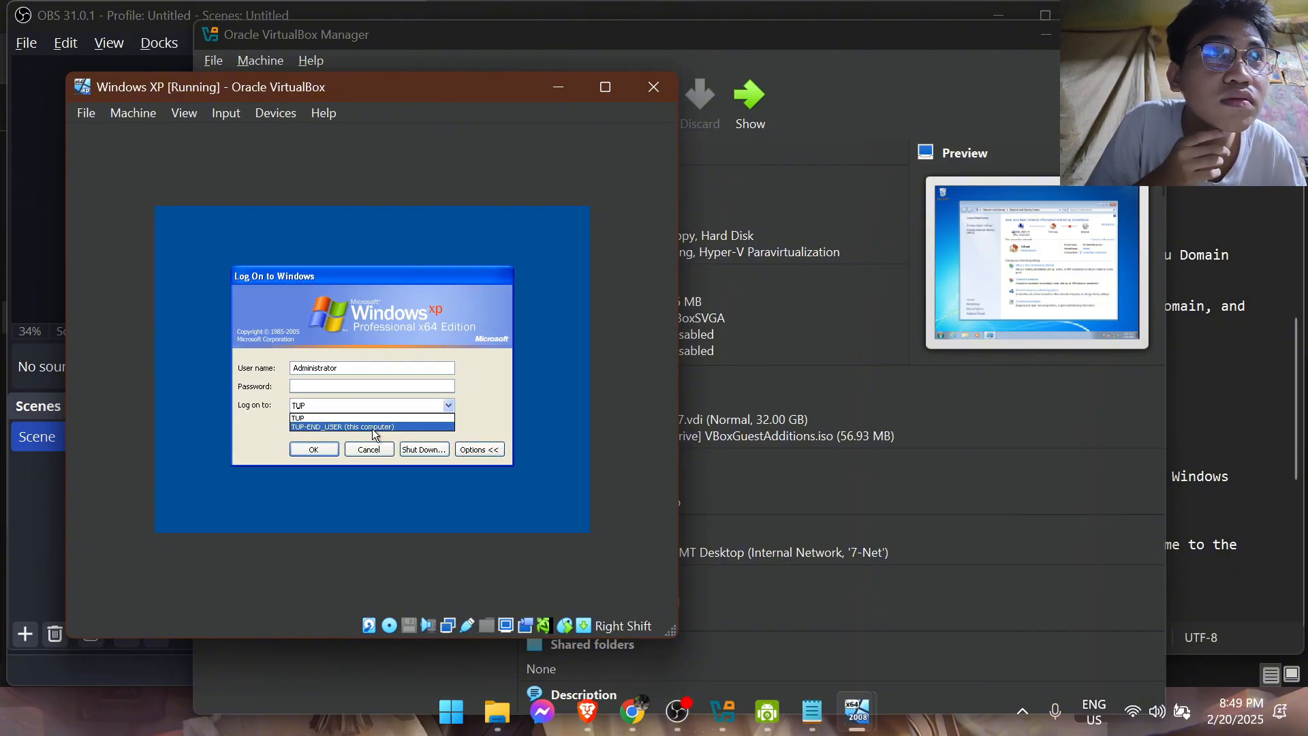
left_click(372, 422)
left_click(331, 388)
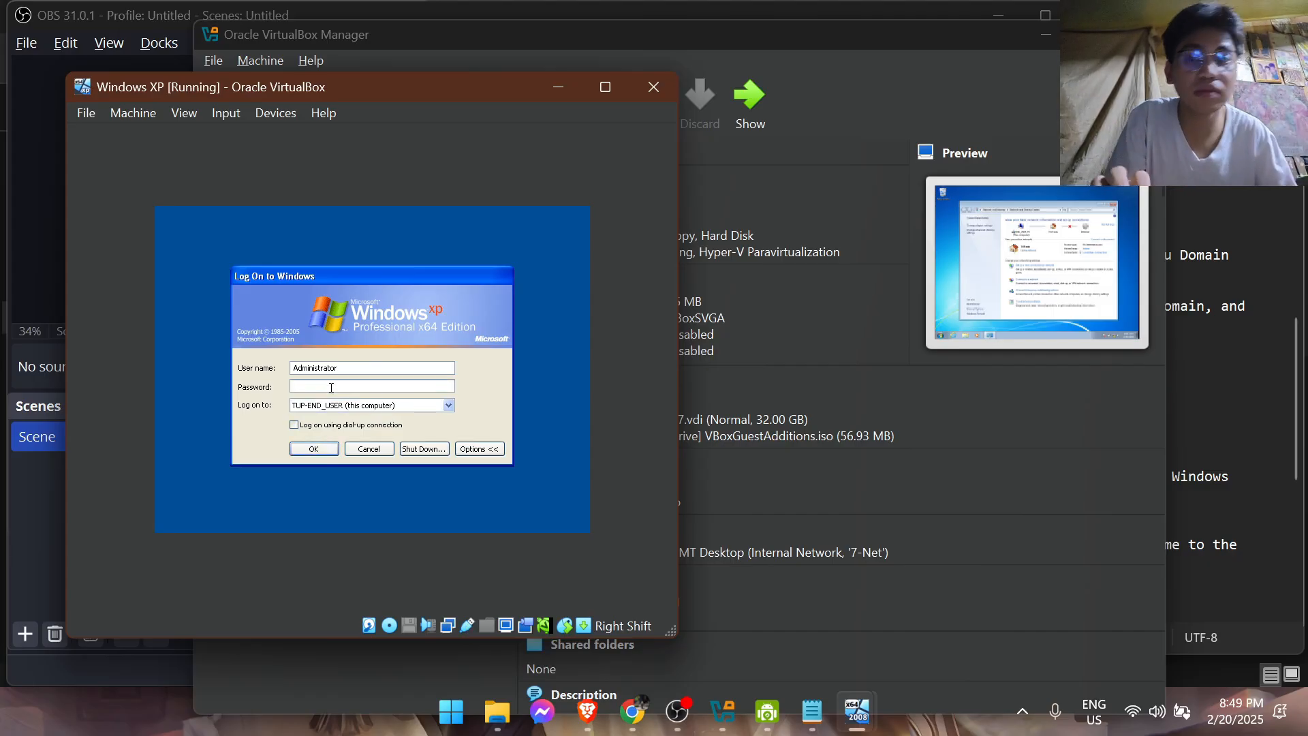
type("•")
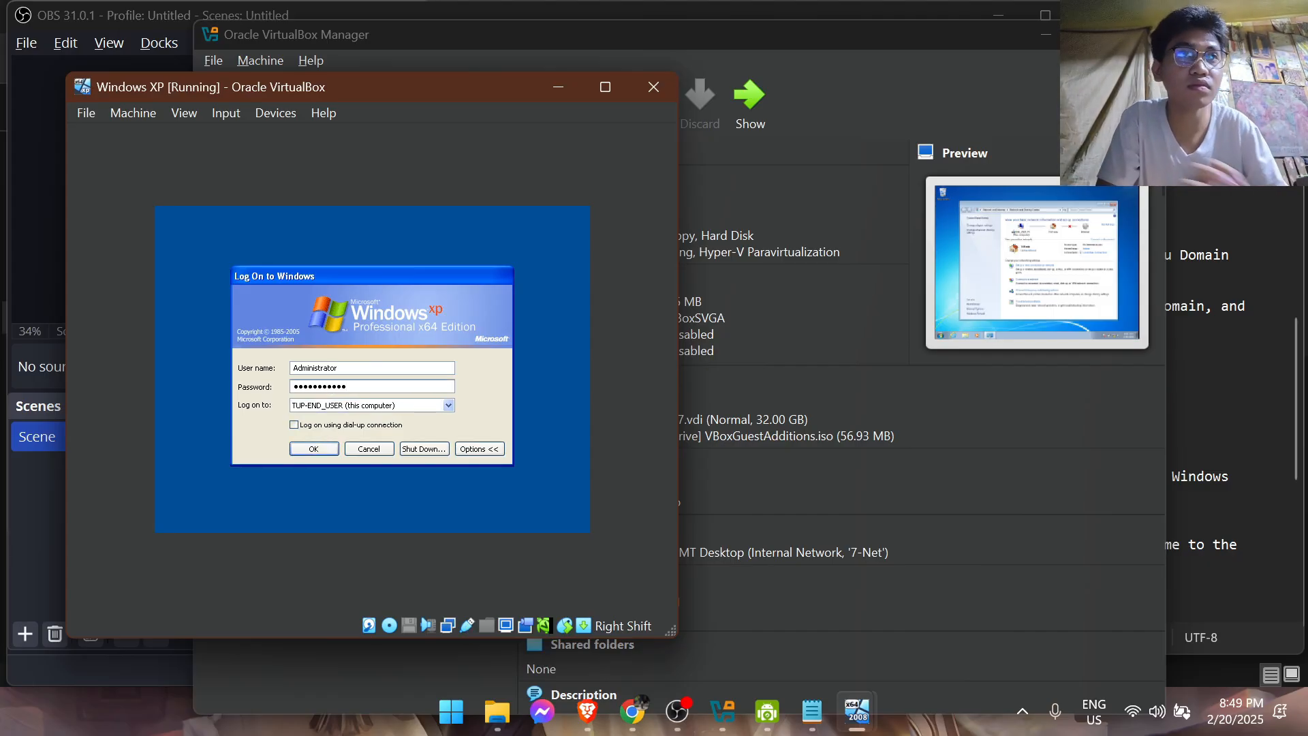
left_click(328, 449)
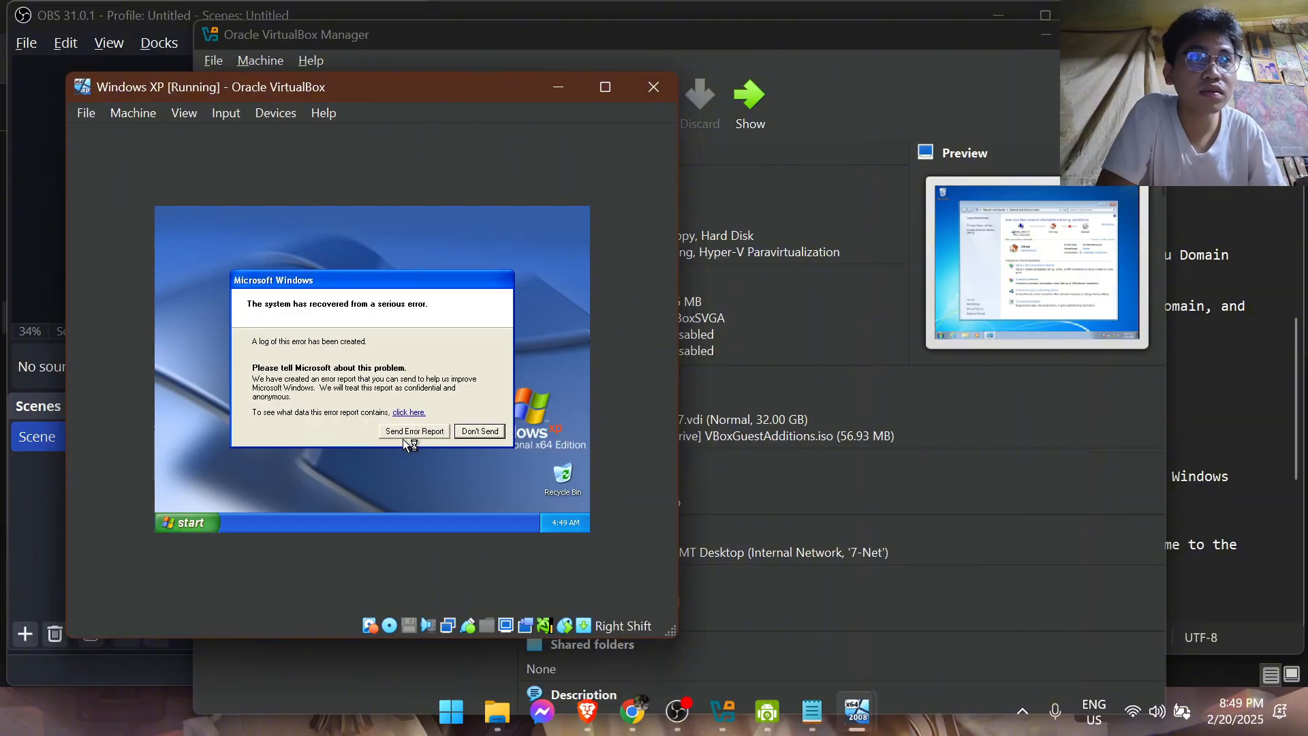
left_click(463, 434)
Check the Windows XP computer name and domain membership in My Computer's system properties
left_click(202, 521)
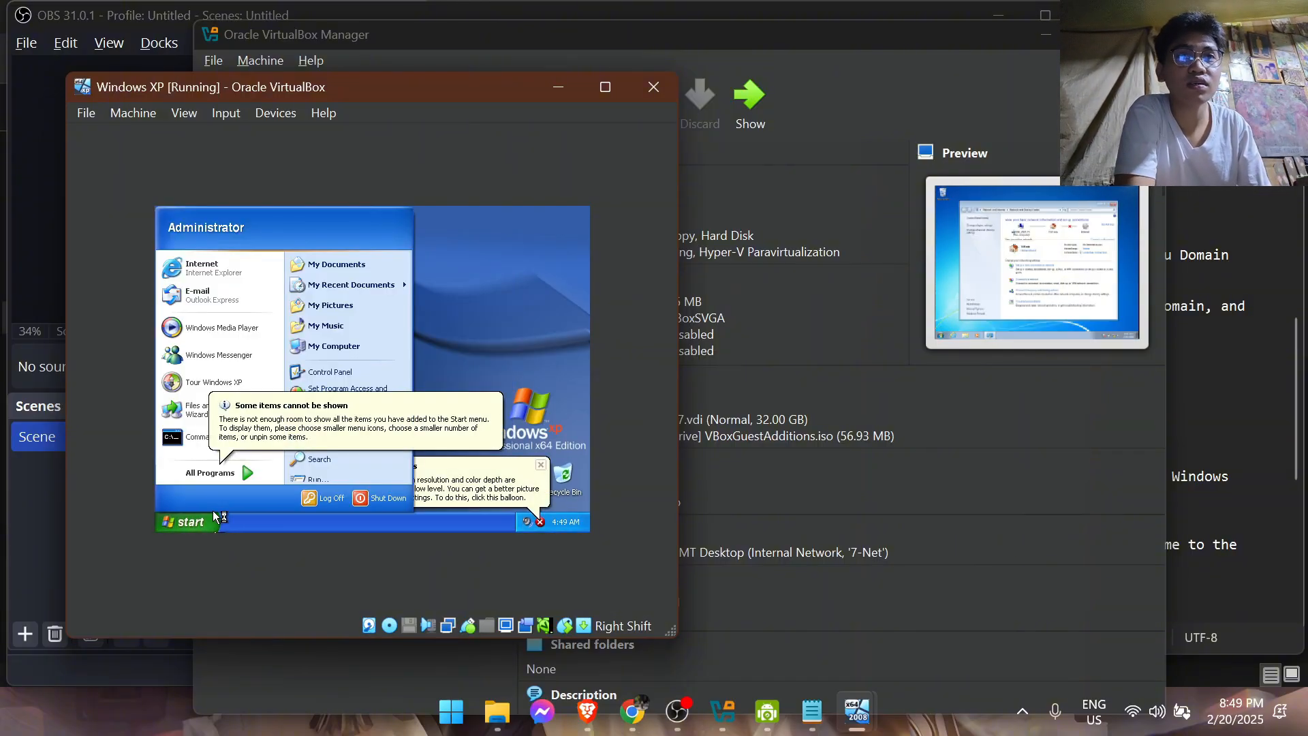
left_click(448, 331)
left_click(194, 522)
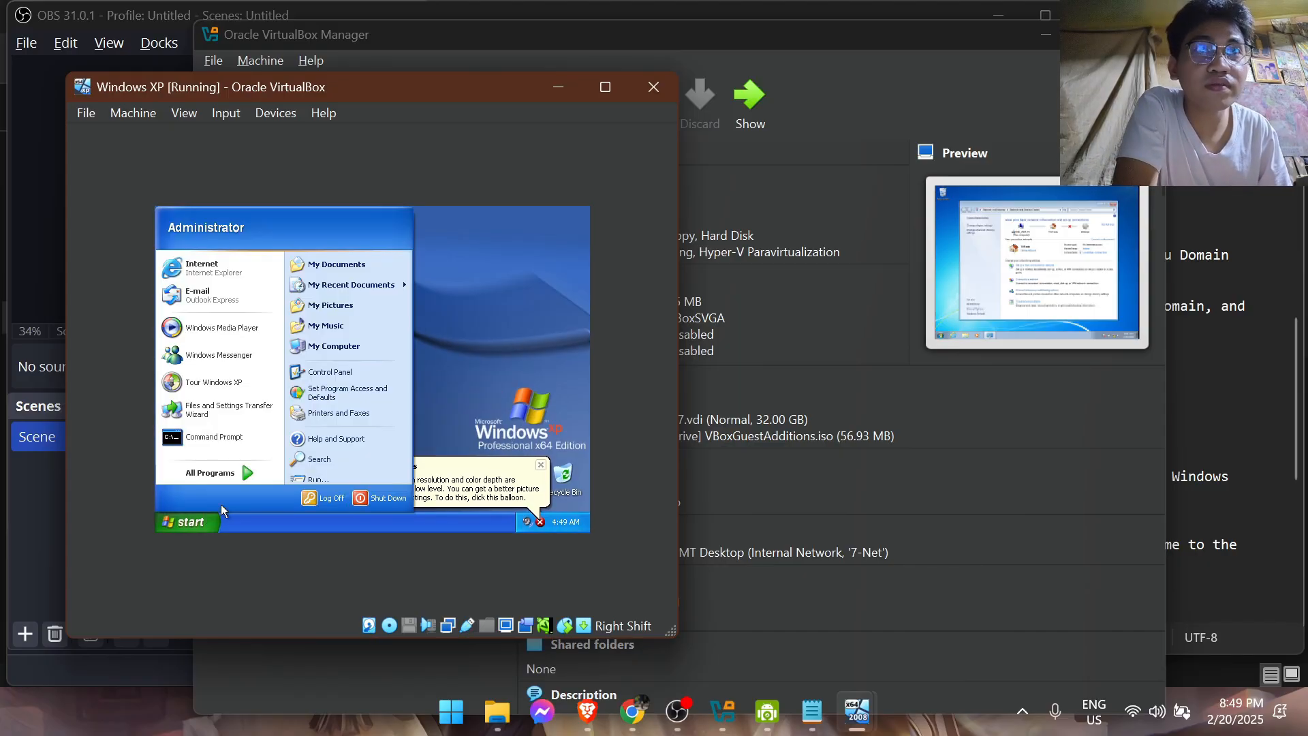
right_click(344, 345)
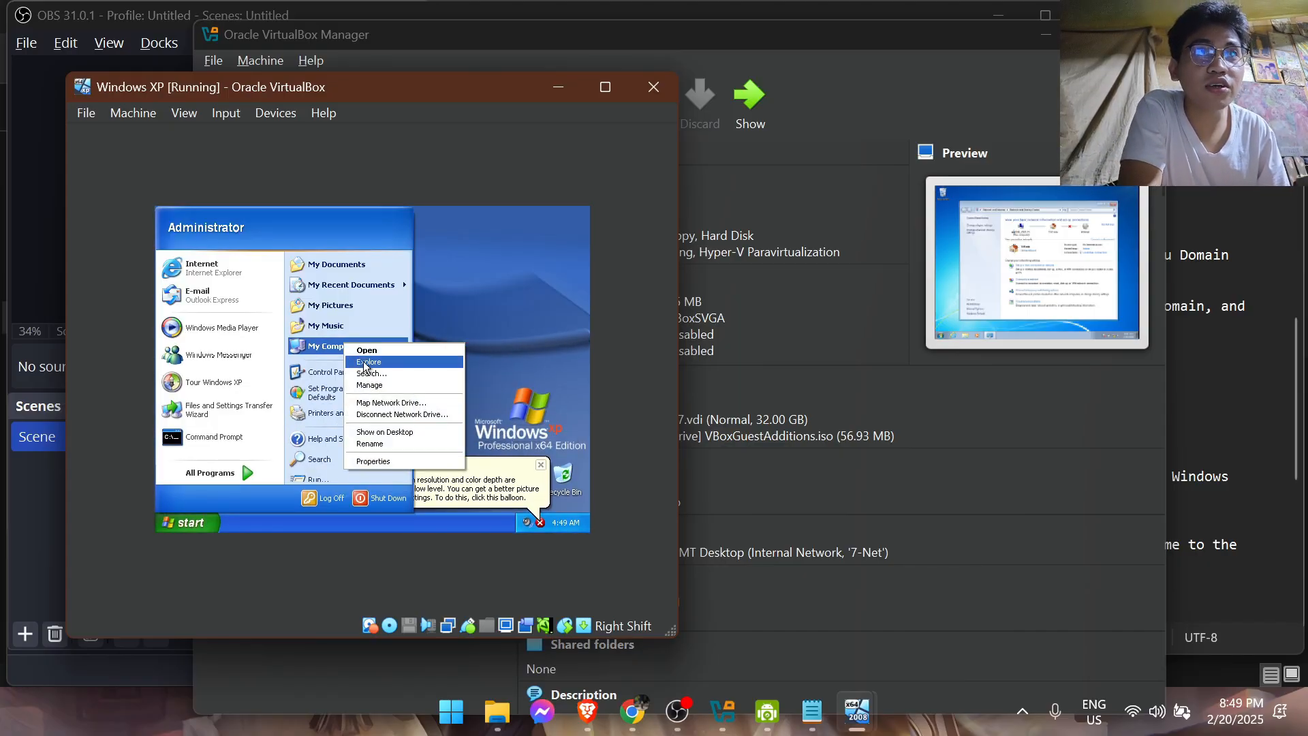
left_click(373, 461)
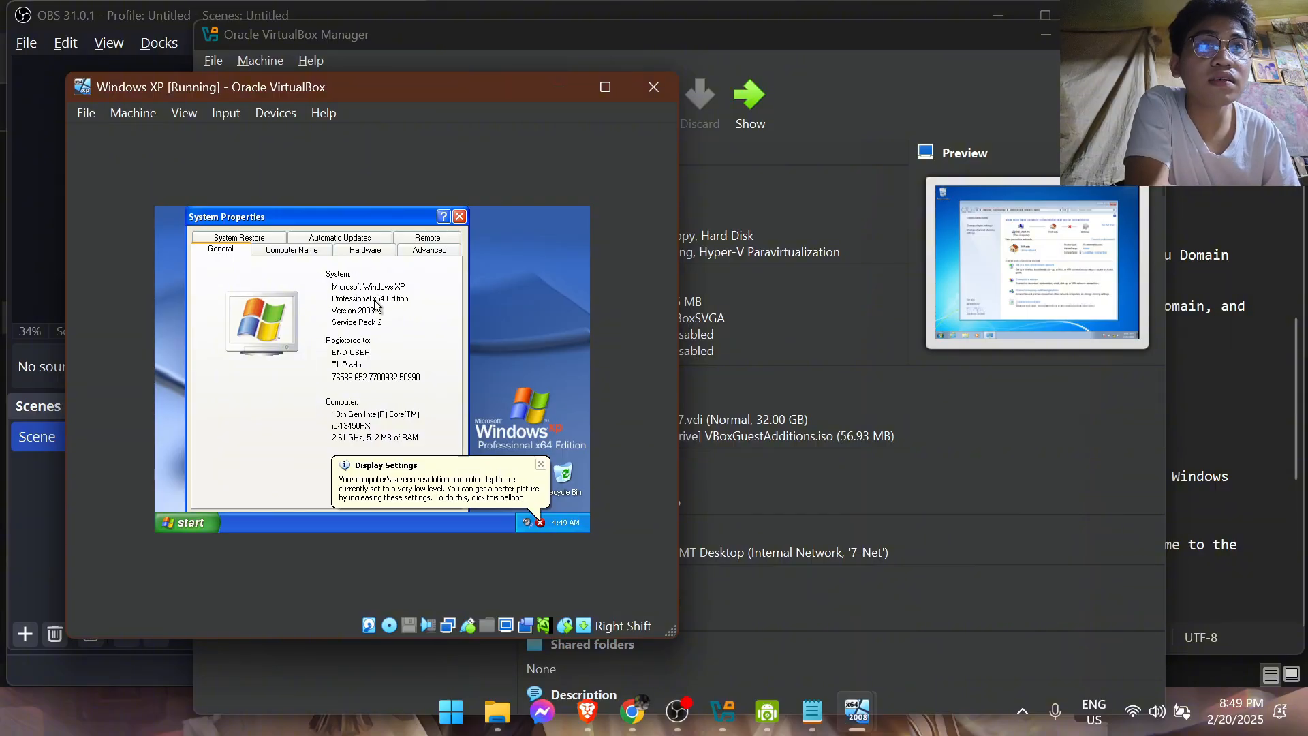
left_click(318, 251)
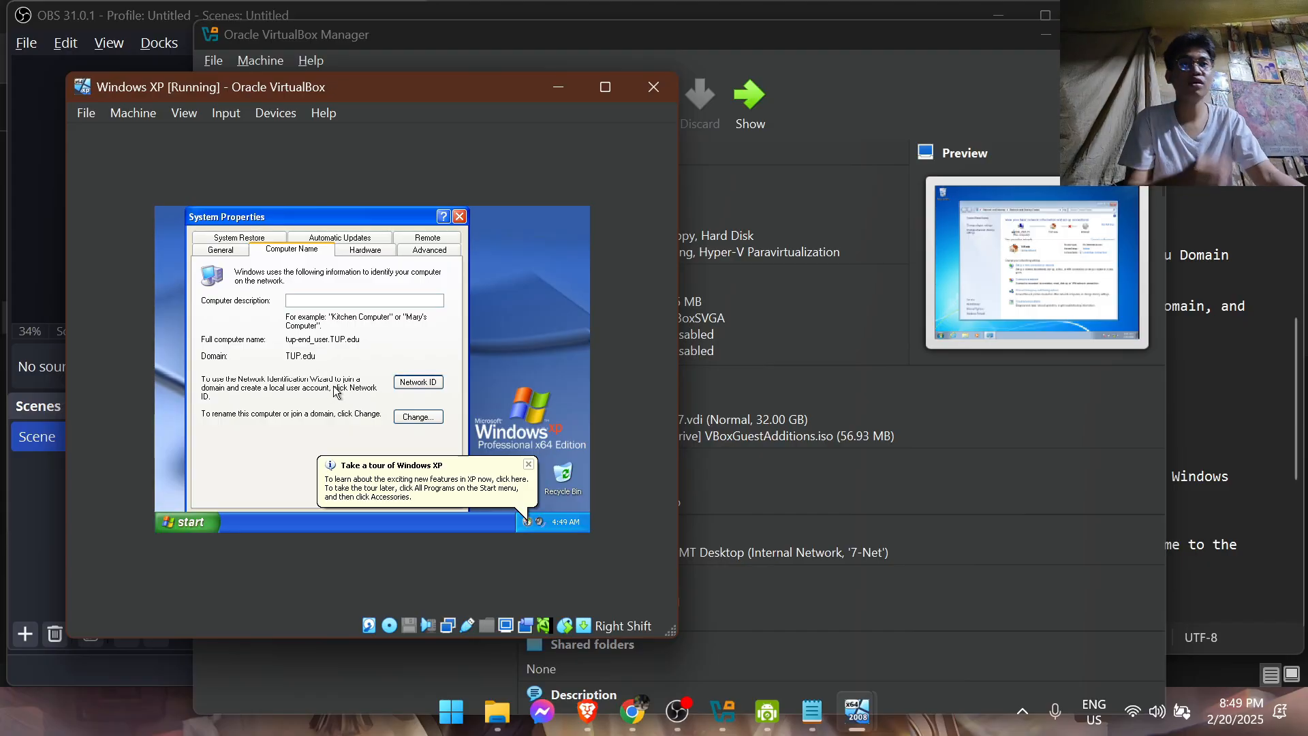
left_click(524, 466)
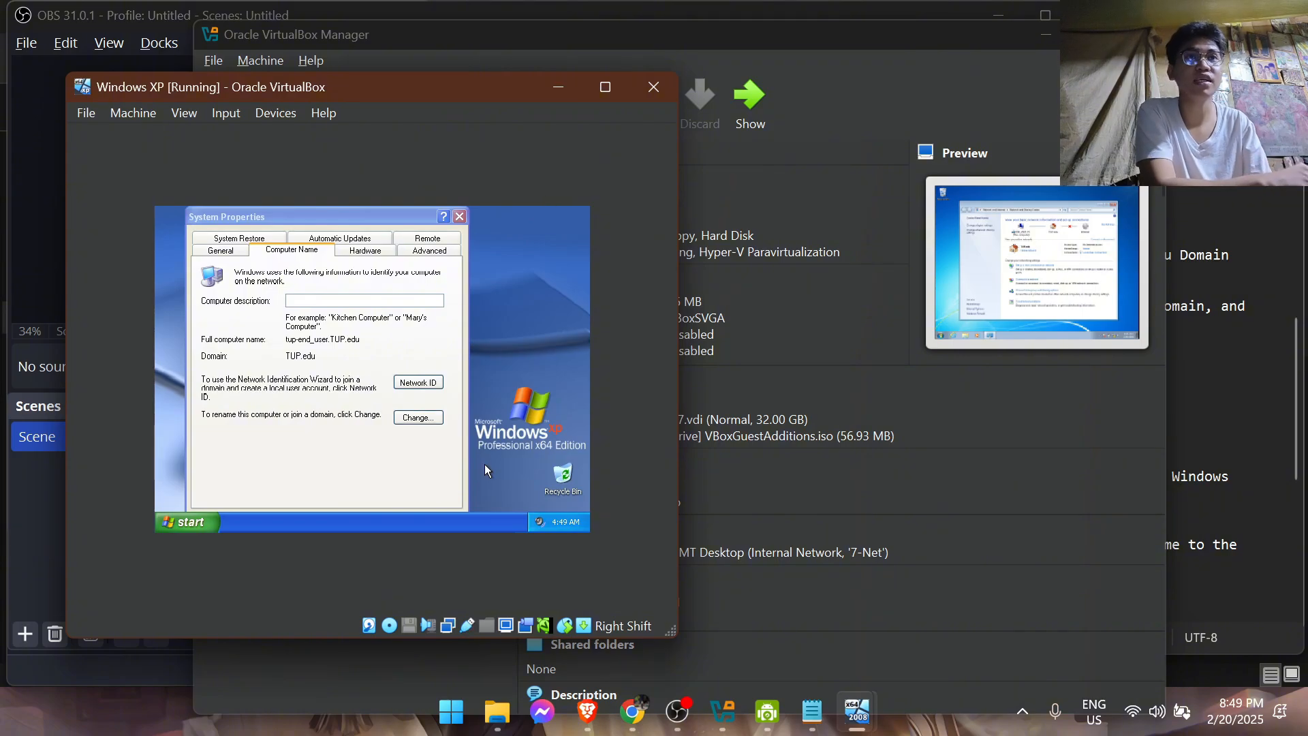
Switch to the Windows 7 virtual machine and close its Network and Sharing Center window
left_click(859, 711)
left_click(896, 598)
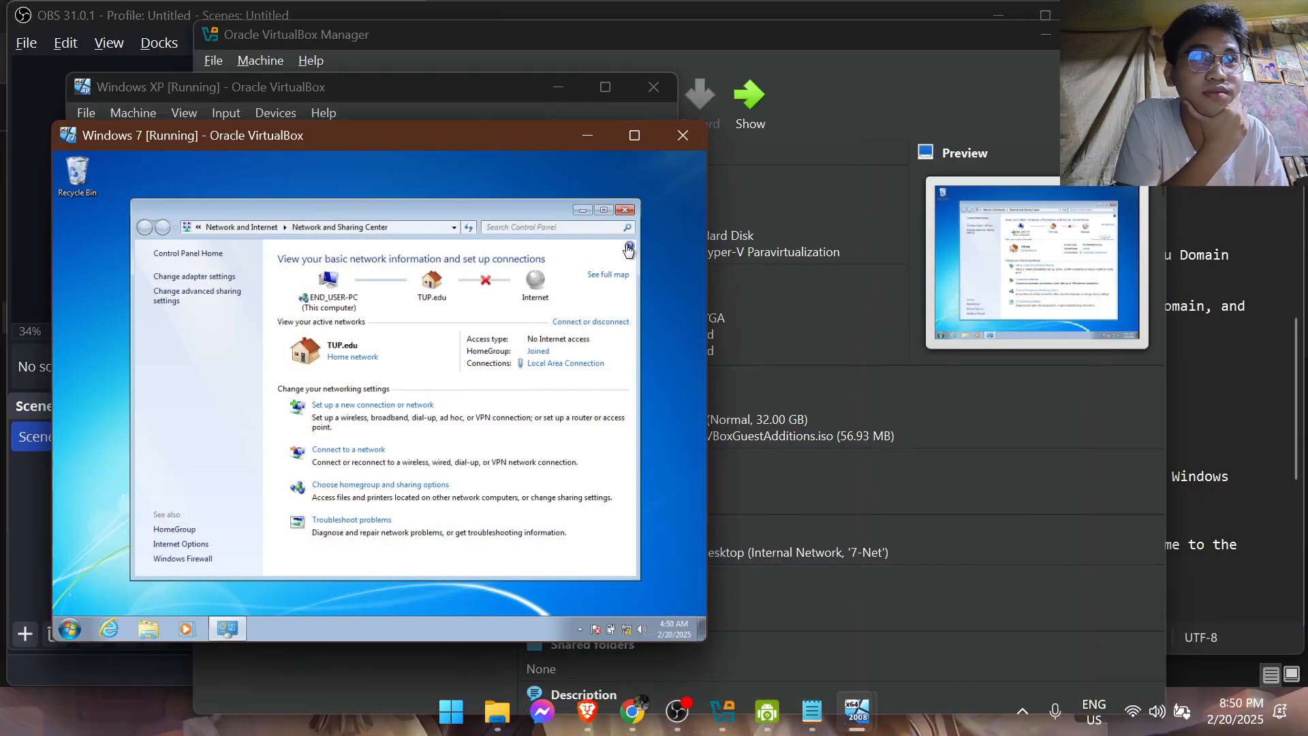
left_click(626, 209)
left_click(69, 628)
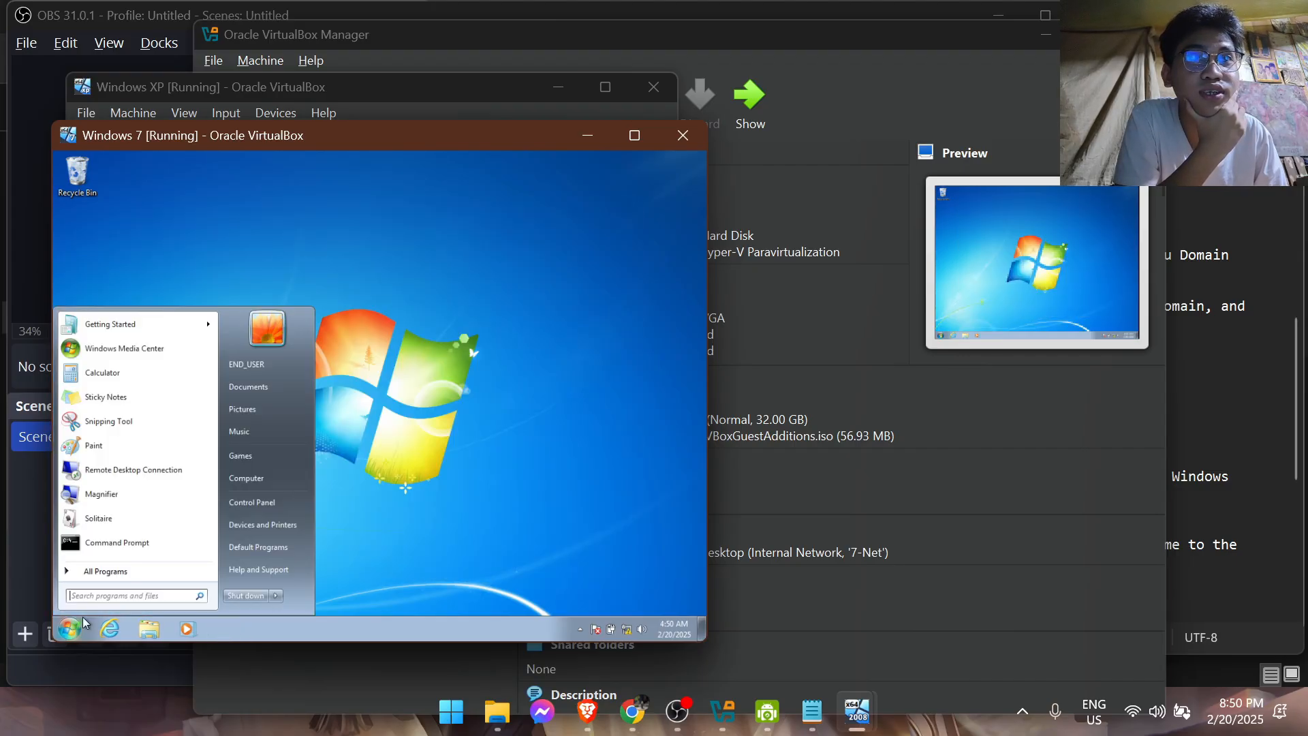
right_click(263, 485)
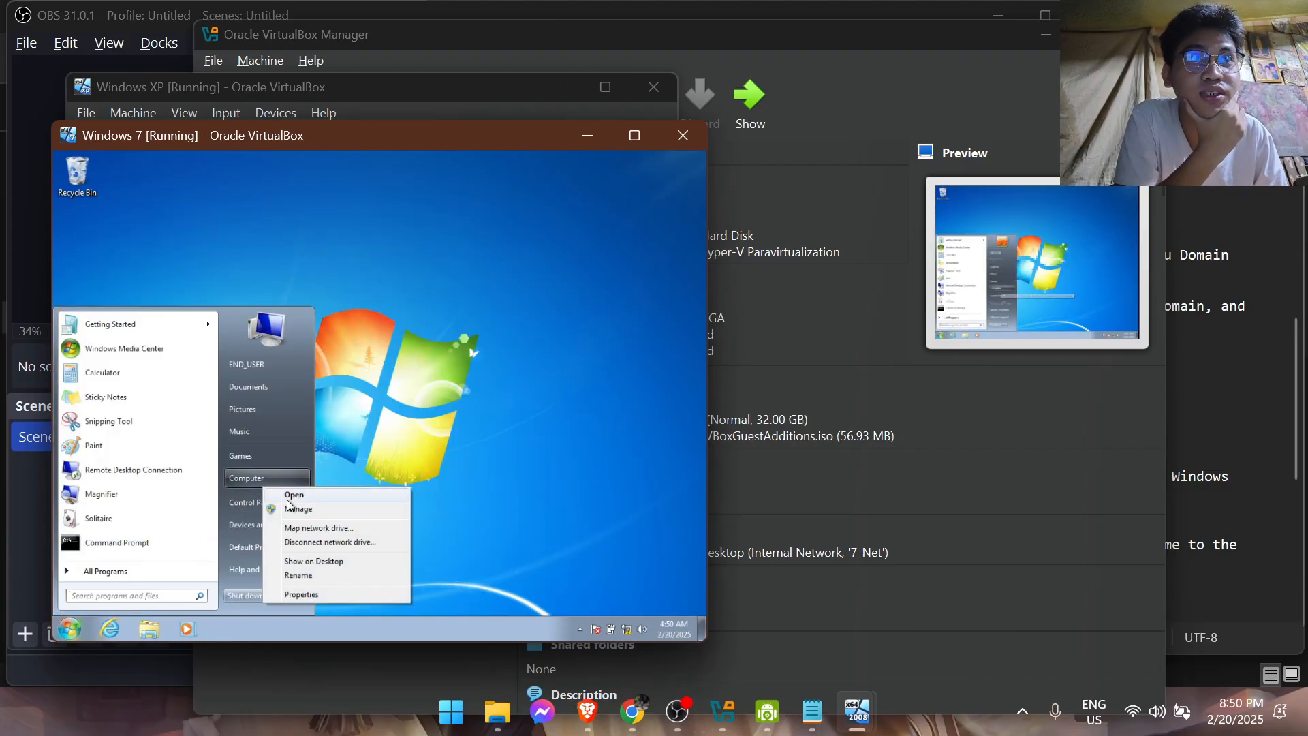
left_click(309, 590)
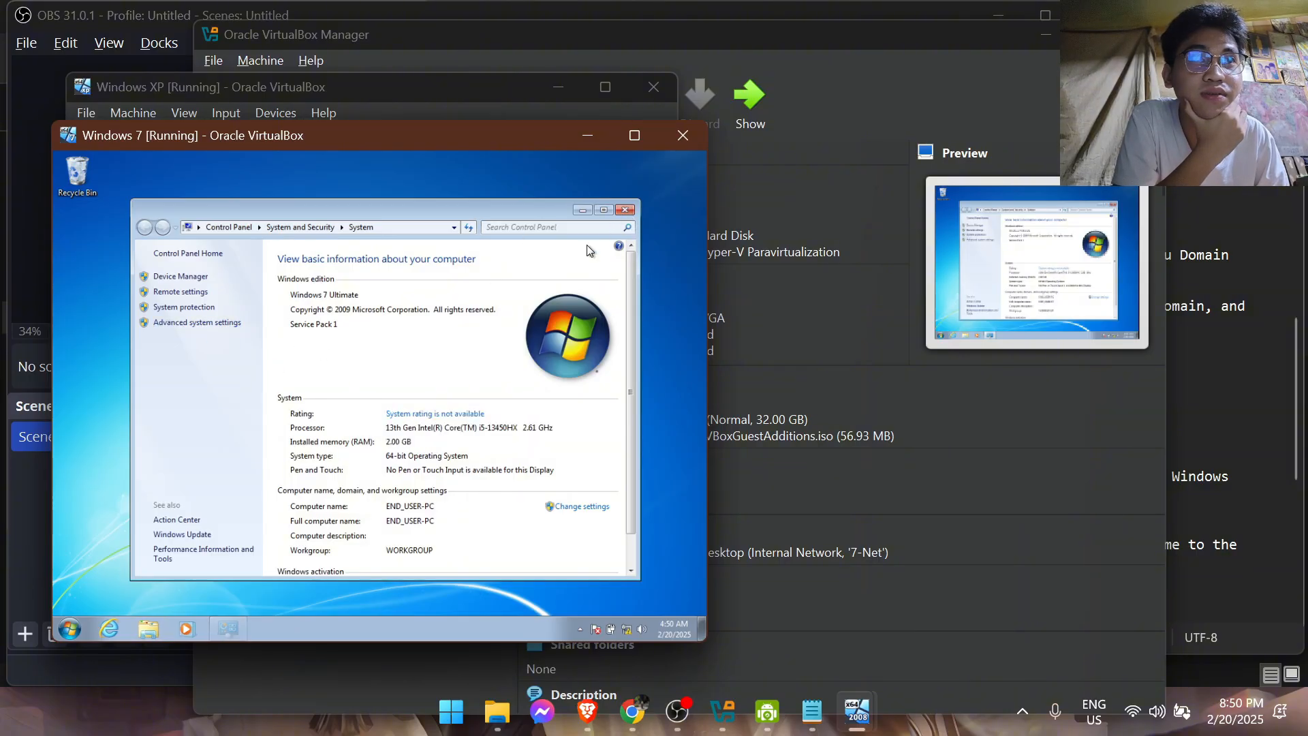
left_click(624, 210)
Bring up the Step 3 notes and open the Windows 7 computer name and domain change settings from Computer's properties
left_click(811, 711)
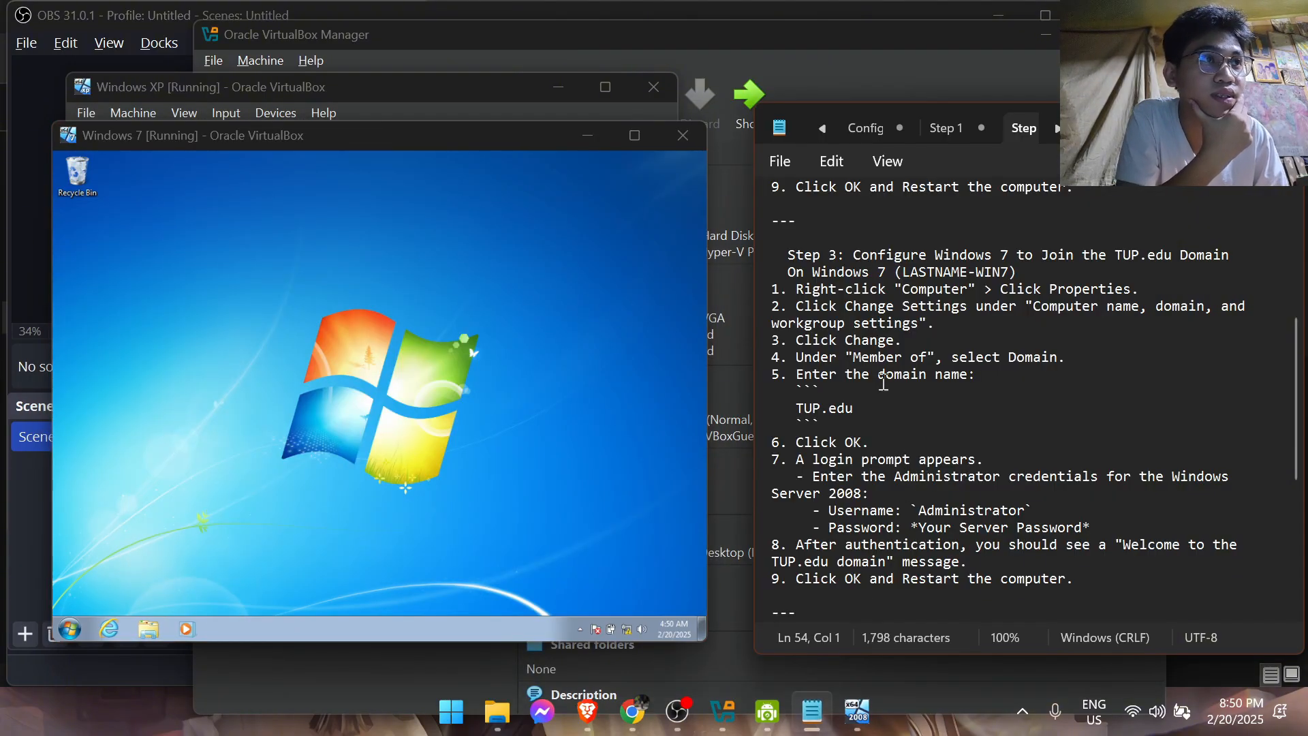
left_click(68, 628)
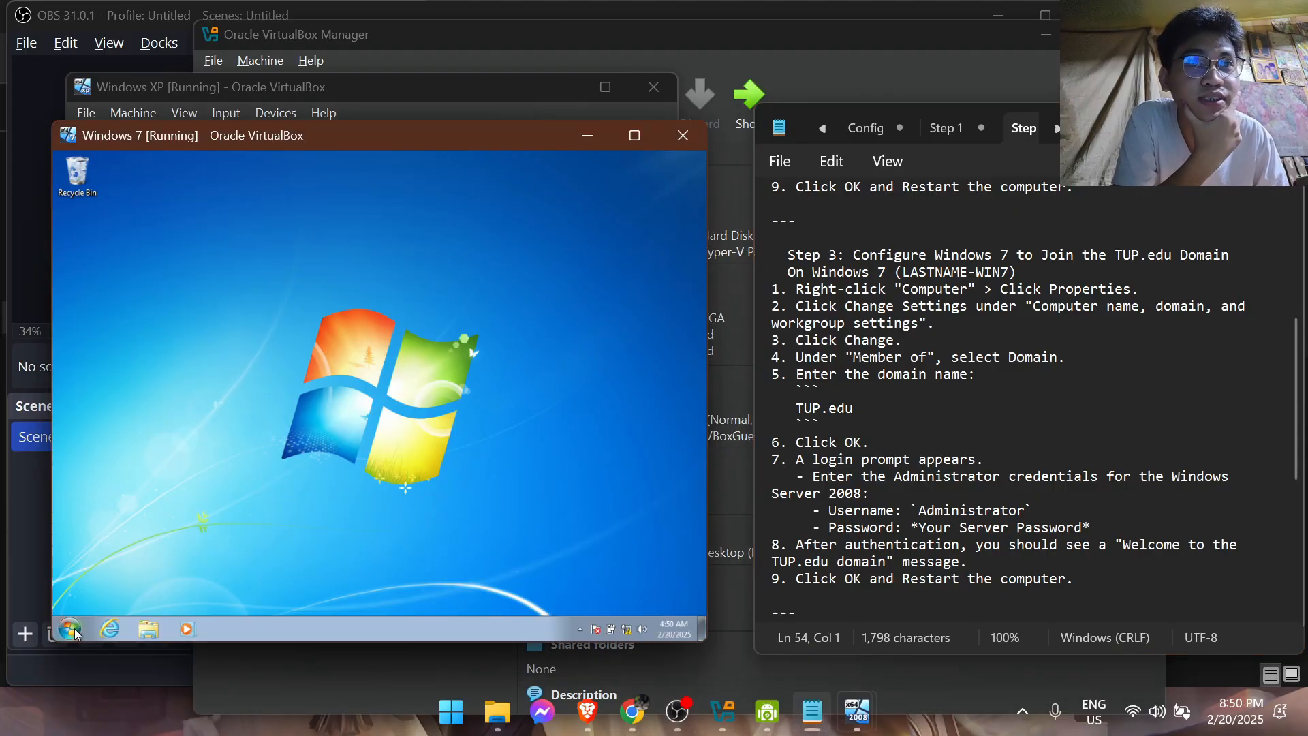
right_click(255, 477)
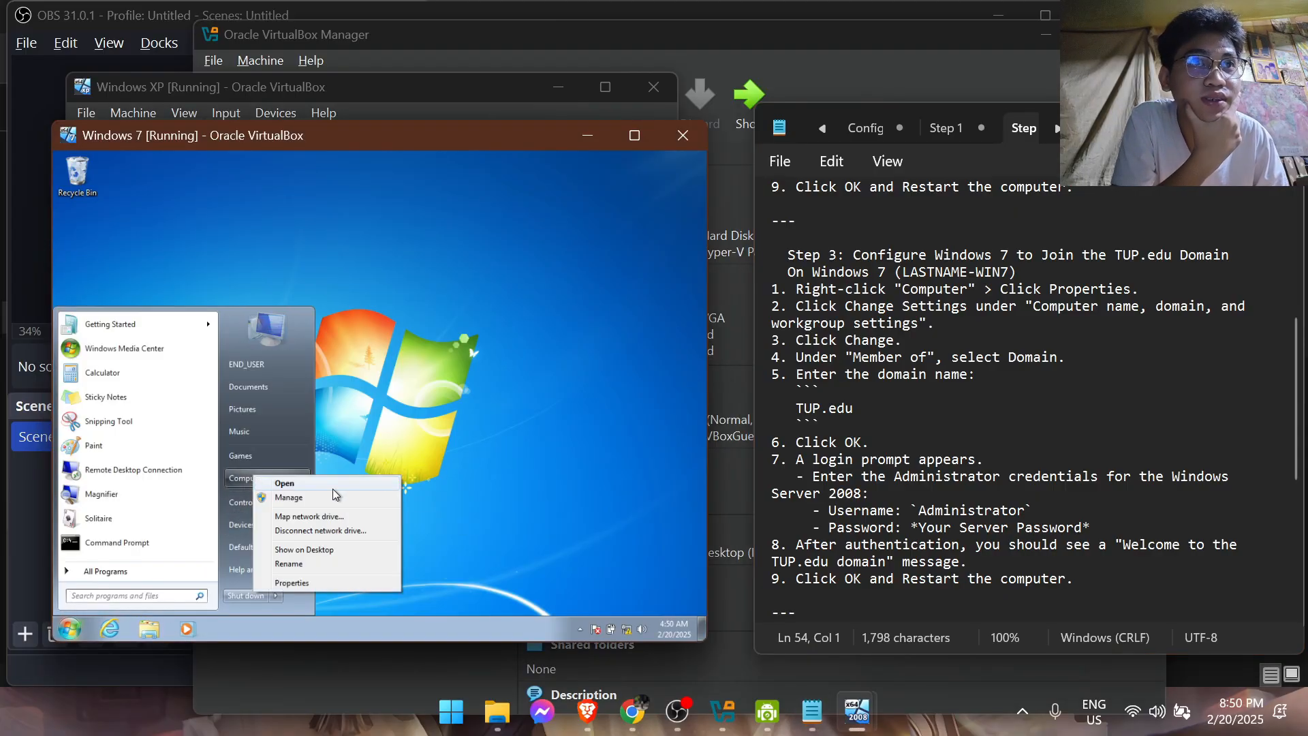
left_click(329, 580)
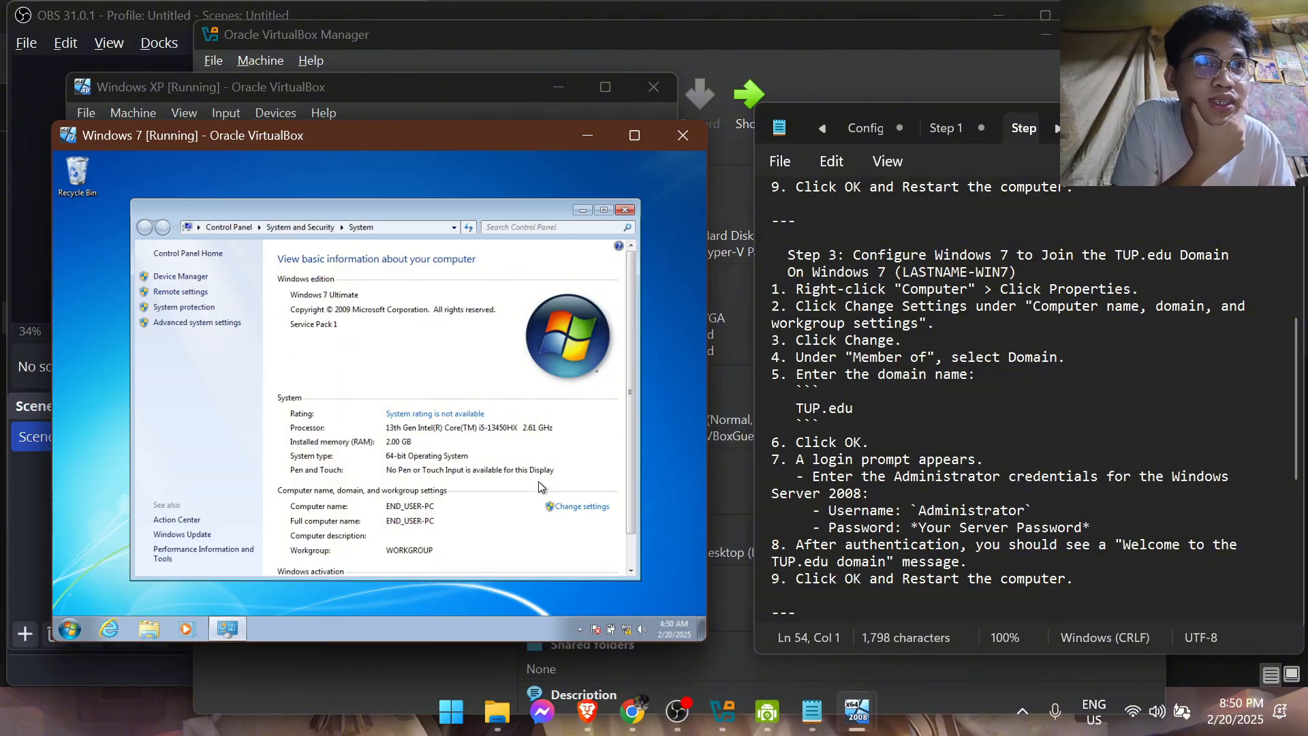
left_click(581, 507)
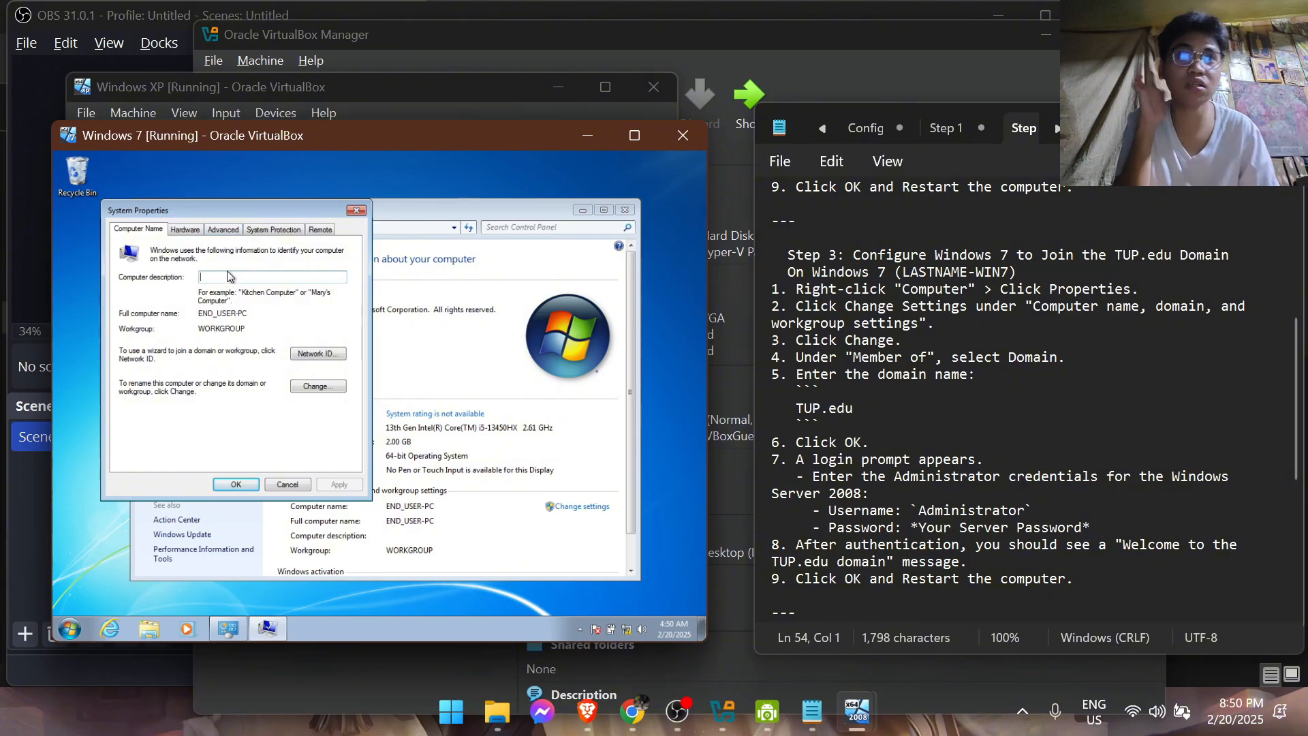
left_click(327, 386)
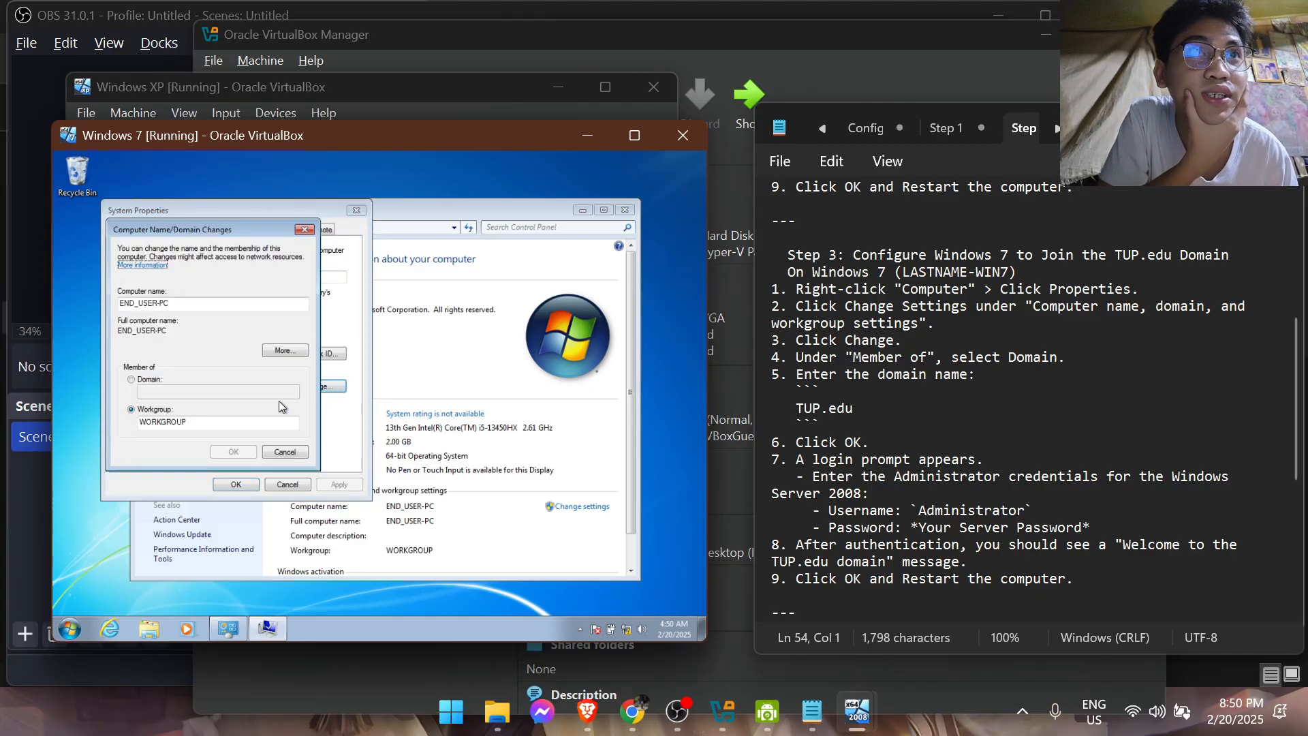
Set the Windows 7 computer's membership to the TUP.edu domain and agree to keep the non-standard computer name
left_click(131, 380)
left_click(159, 390)
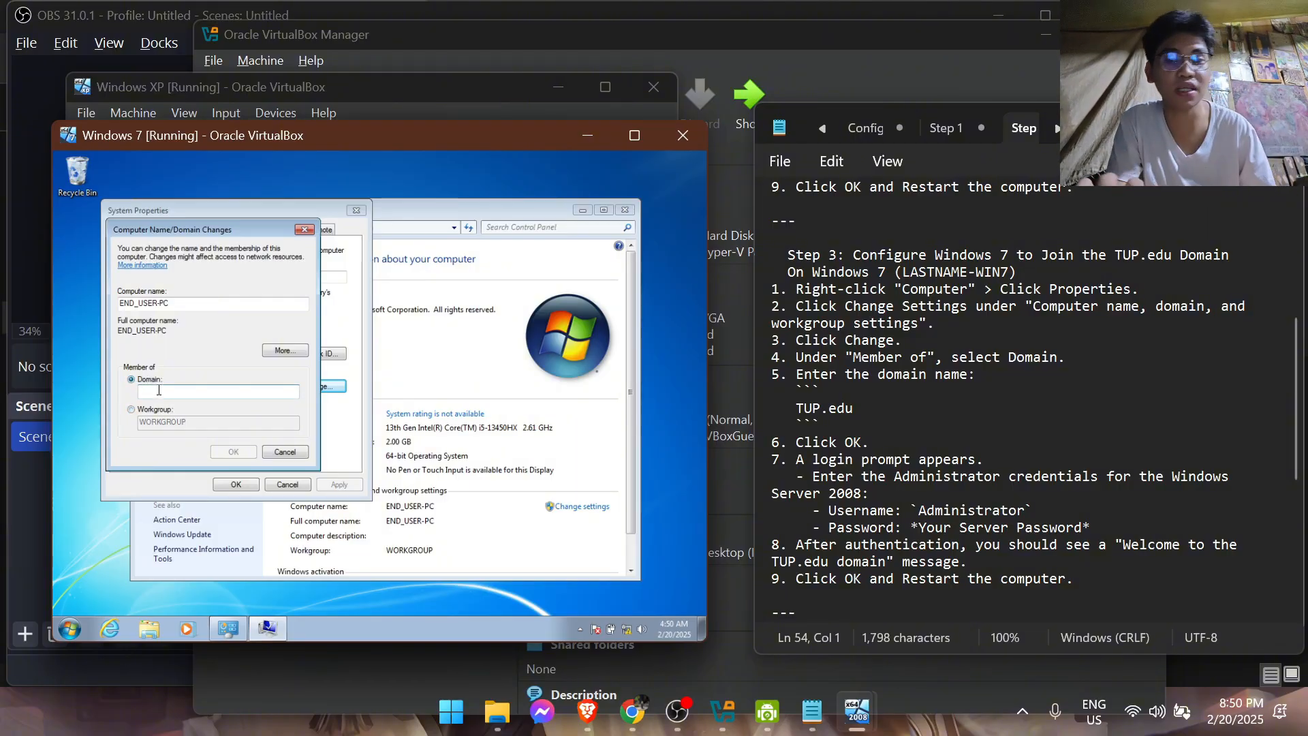
type("TUP.edu")
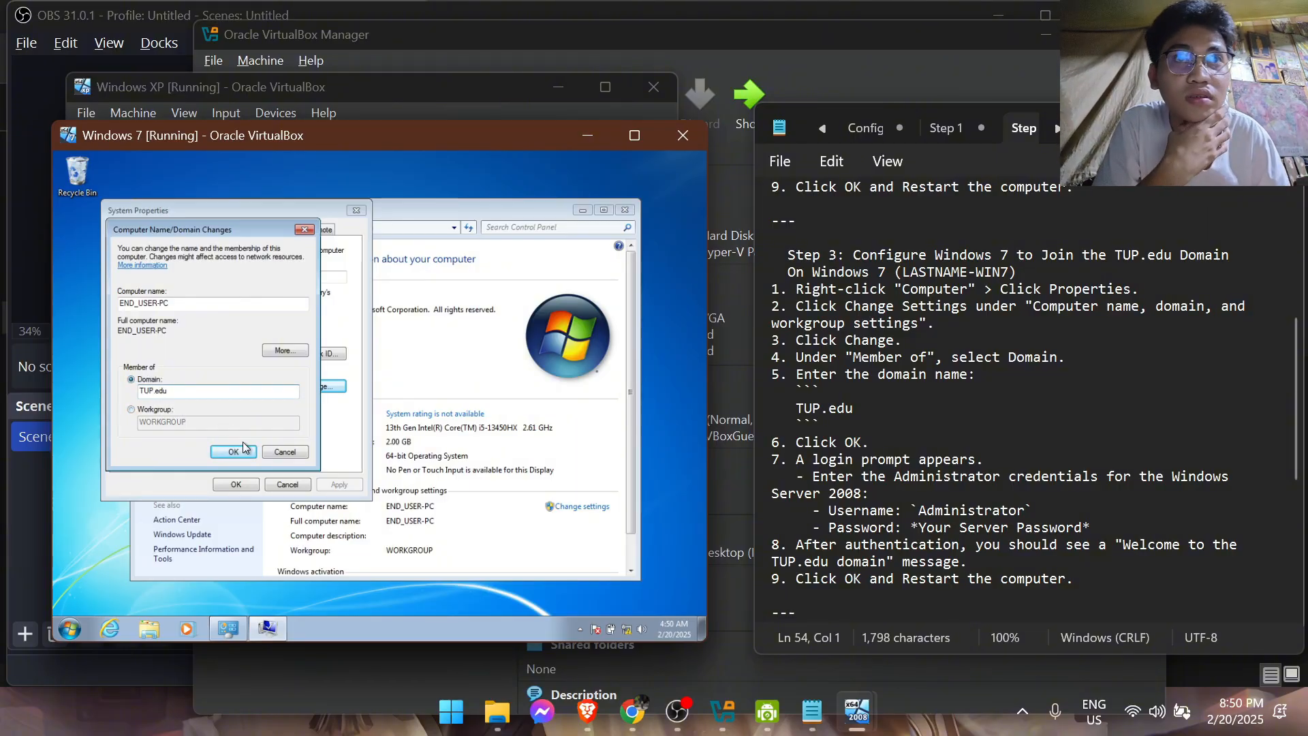
left_click(241, 450)
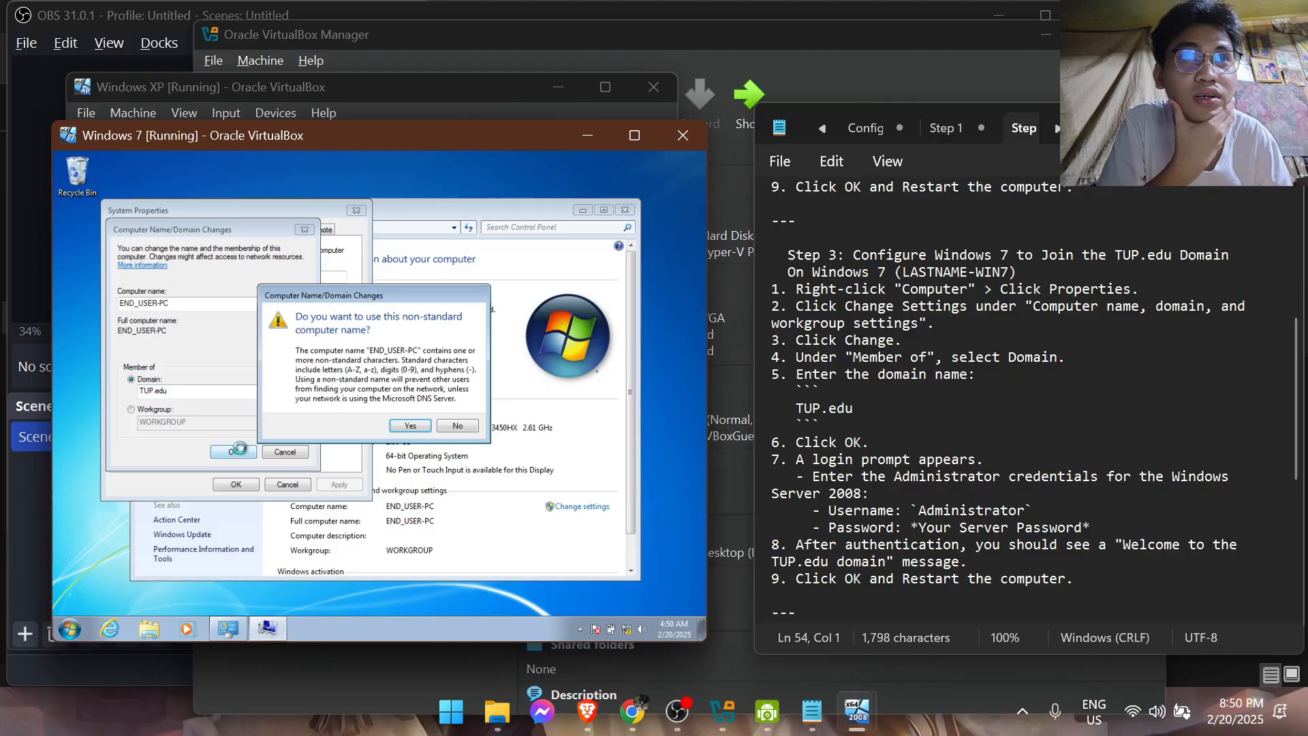
left_click(407, 426)
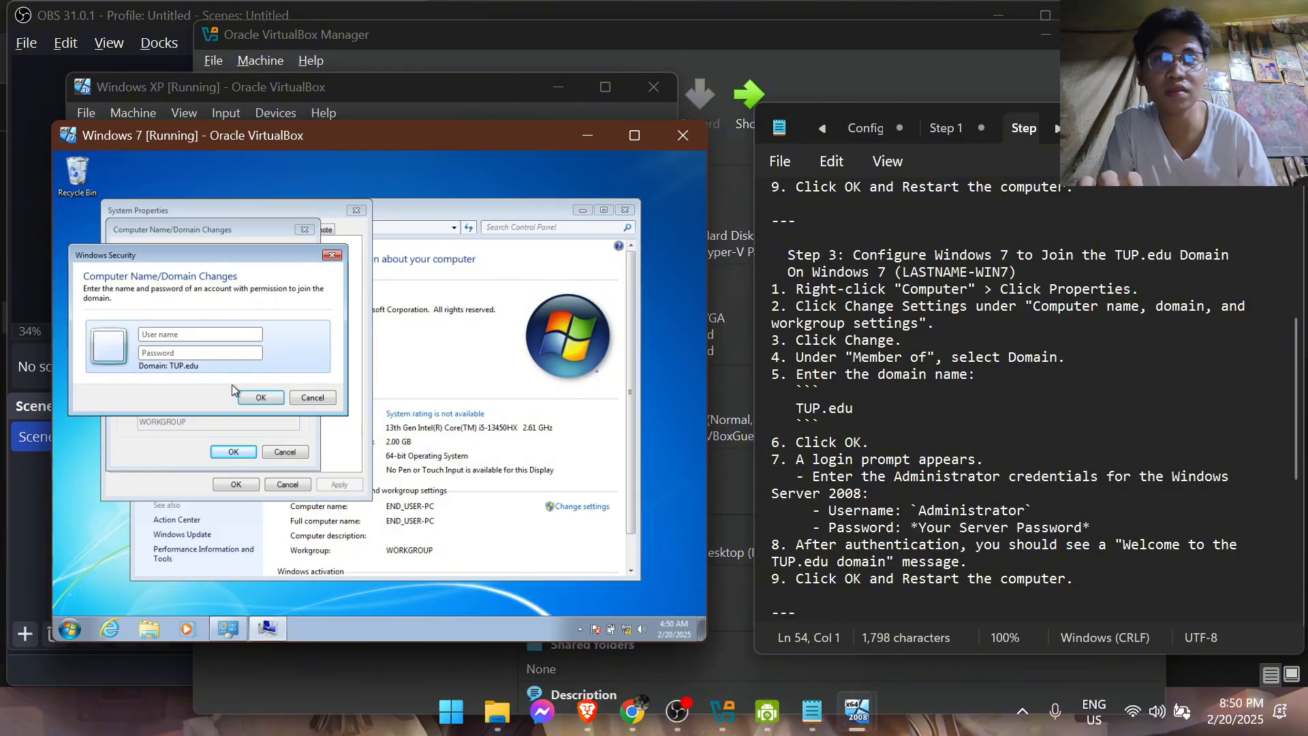
Try to authorize the TUP.edu domain join with a personal domain account's user name and password
type("Ad")
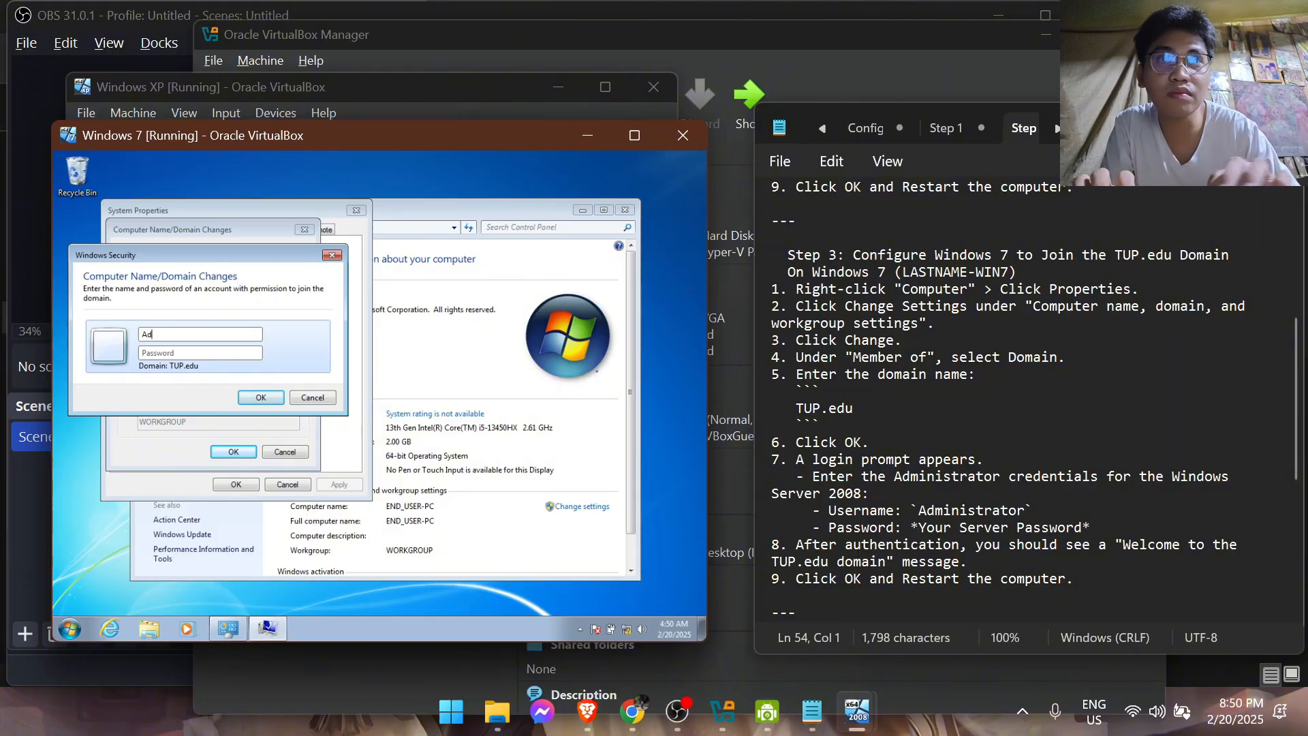
key("BackSpace")
key("BackSpace")
type("MARANAN")
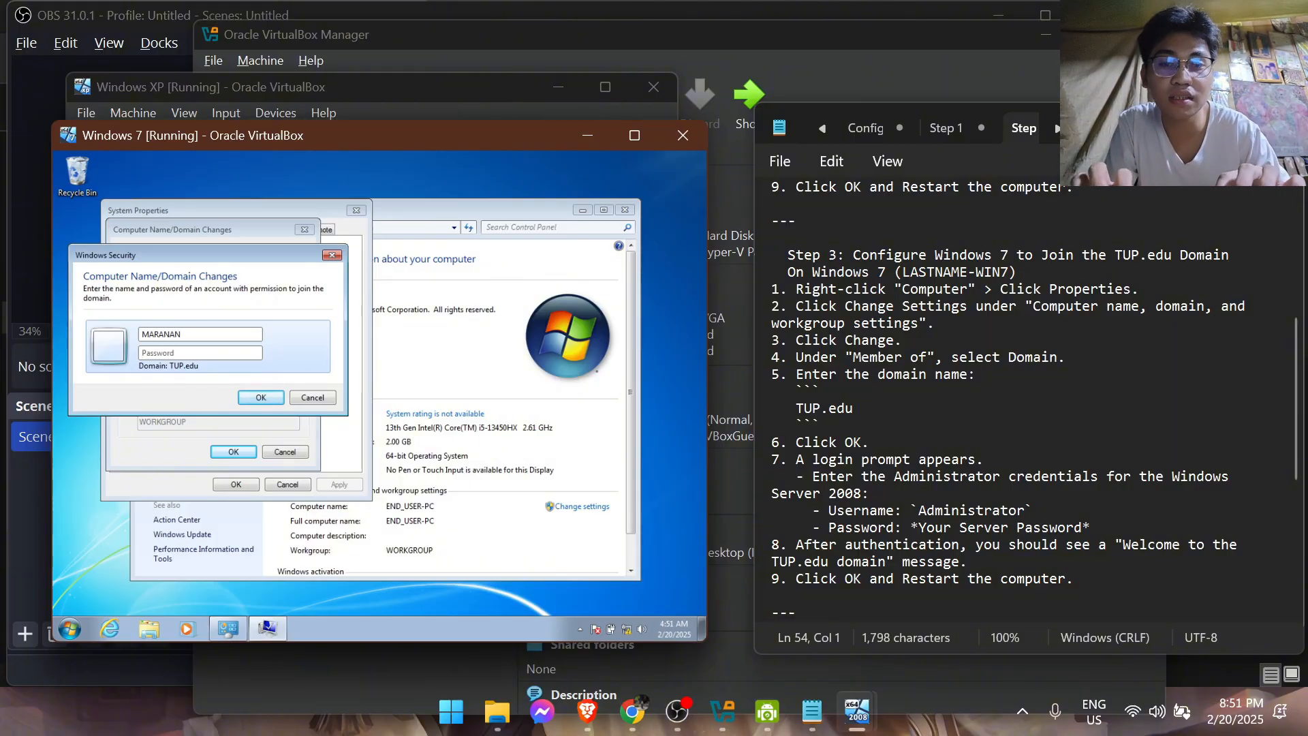
key("Tab")
type("*****")
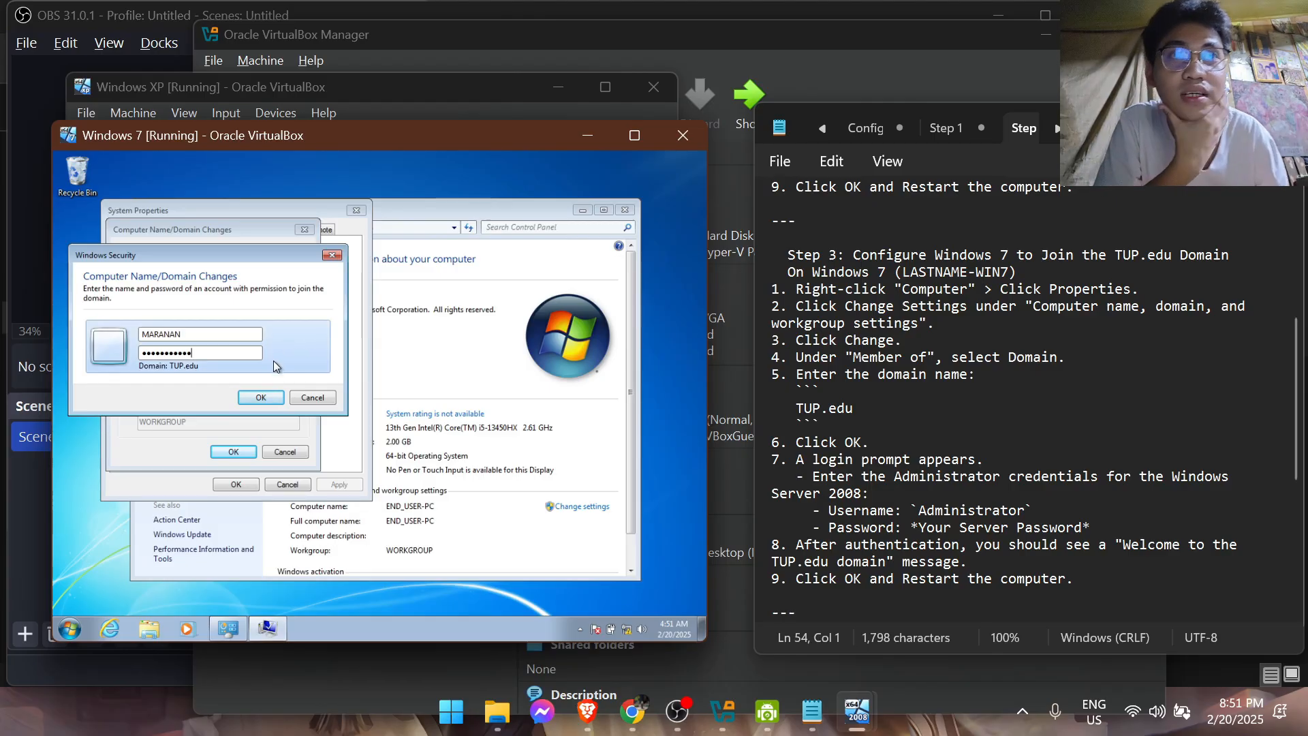
left_click(274, 396)
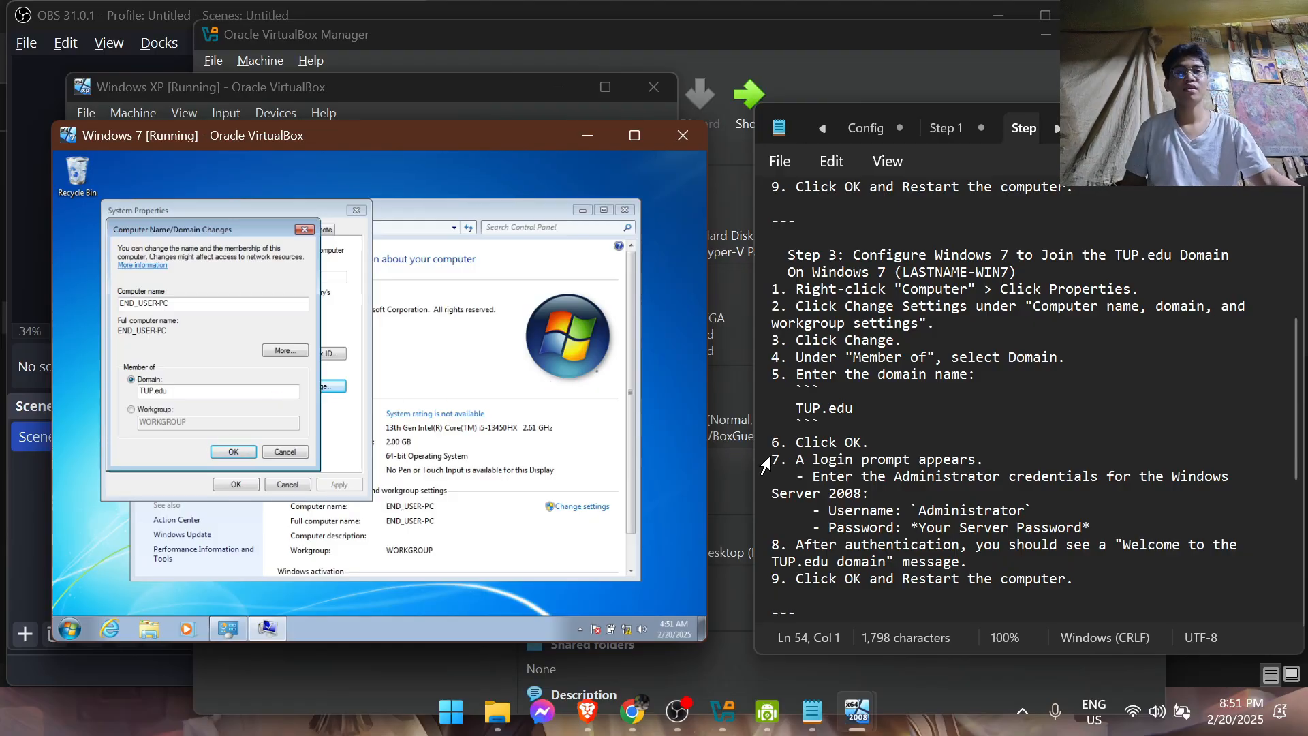
scroll(1044, 485, "down", 2)
scroll(1044, 485, "down", 5)
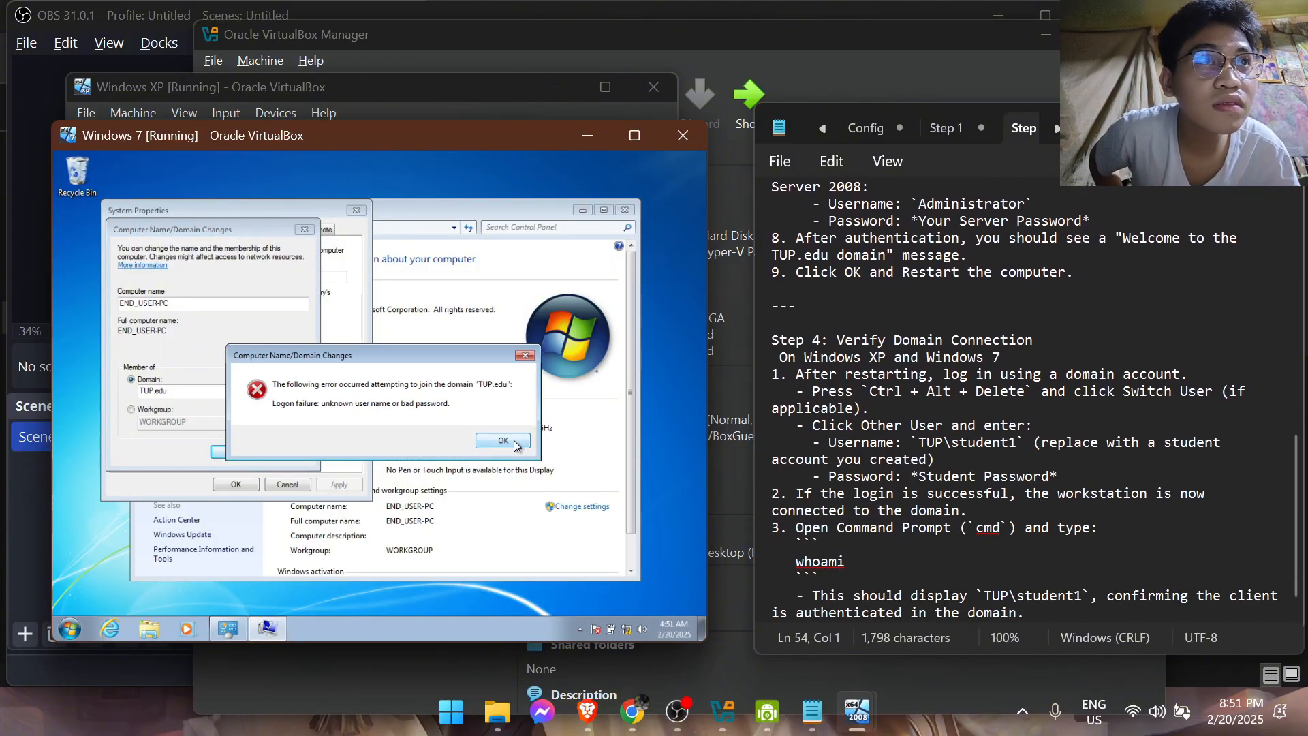
left_click(503, 441)
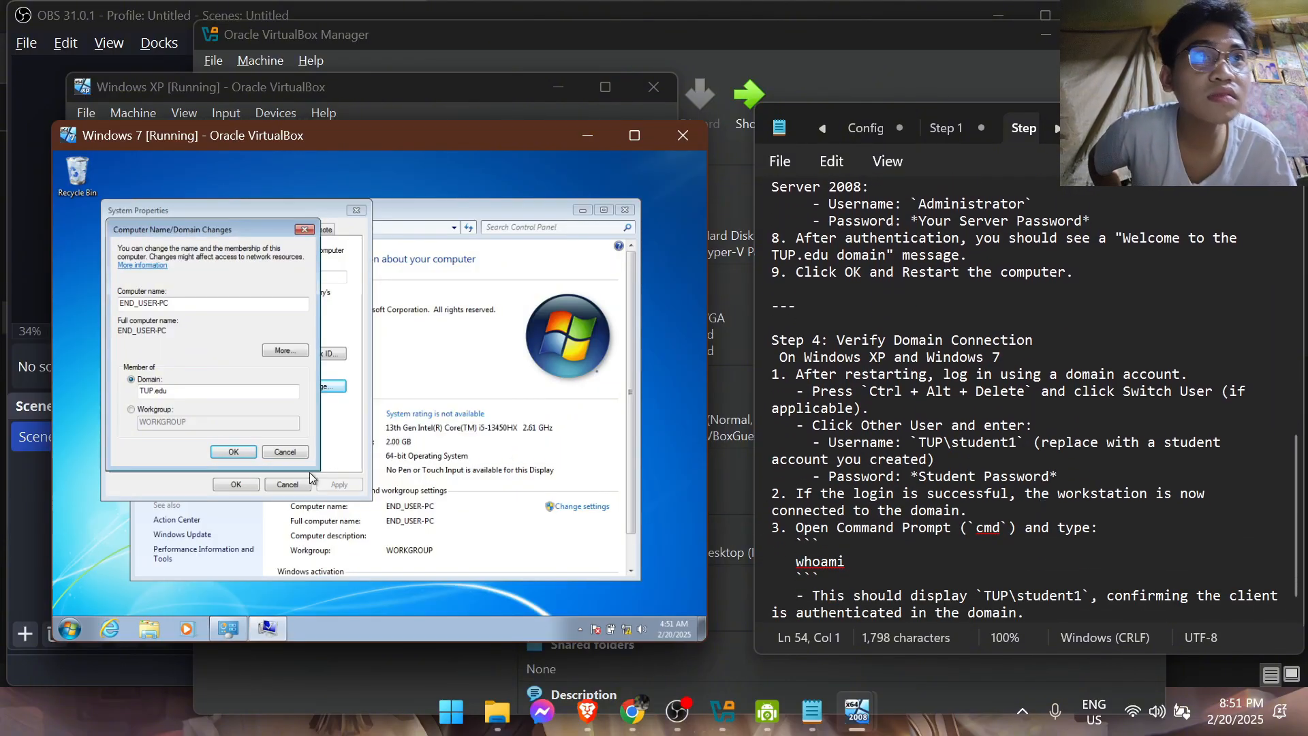
Resubmit the TUP.edu domain join, keeping the non-standard computer name, and authorize it as Administrator with the account password
left_click(232, 452)
left_click(395, 425)
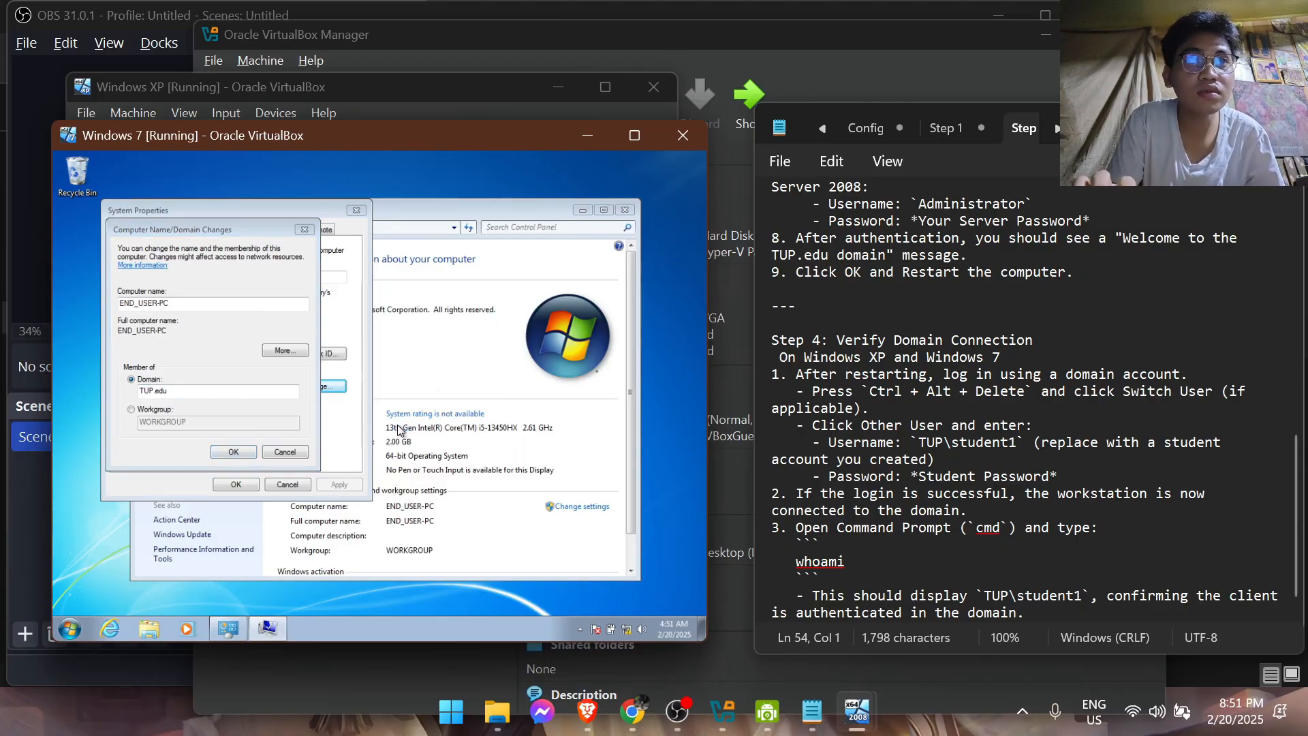
type("Administ")
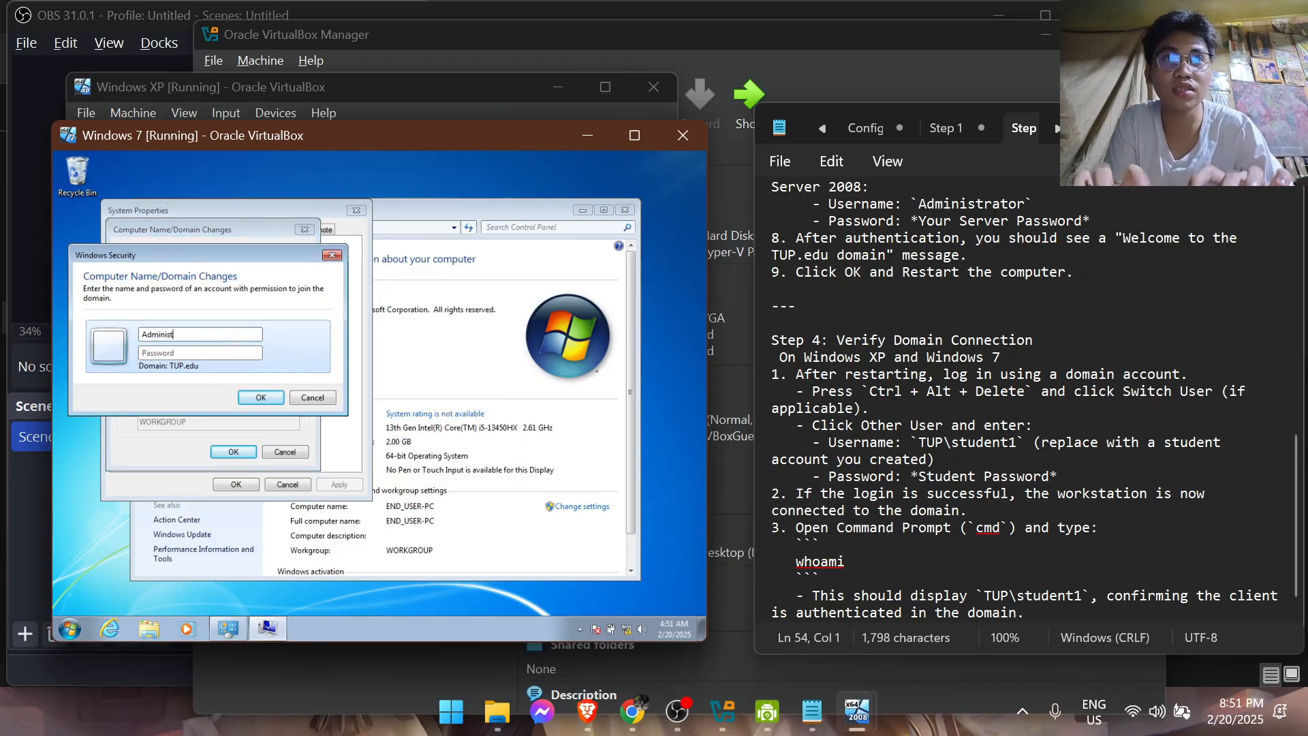
type("••")
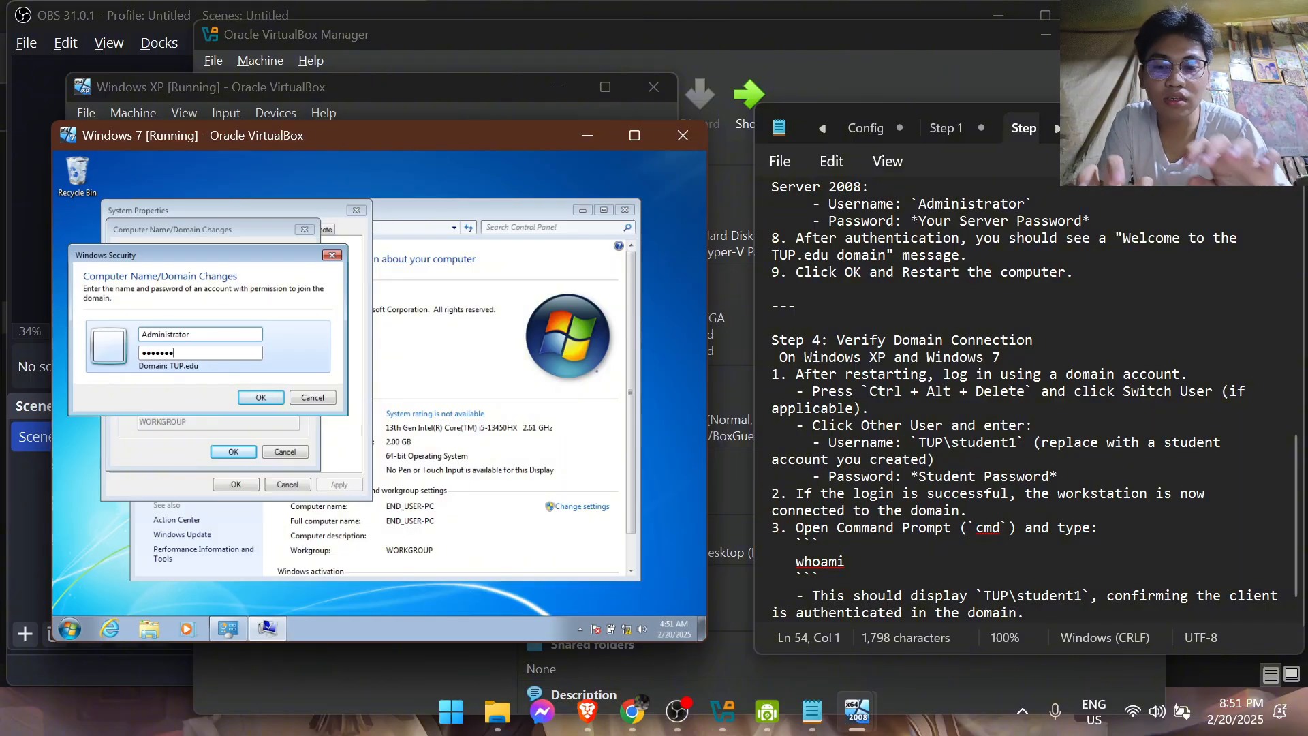
left_click(256, 396)
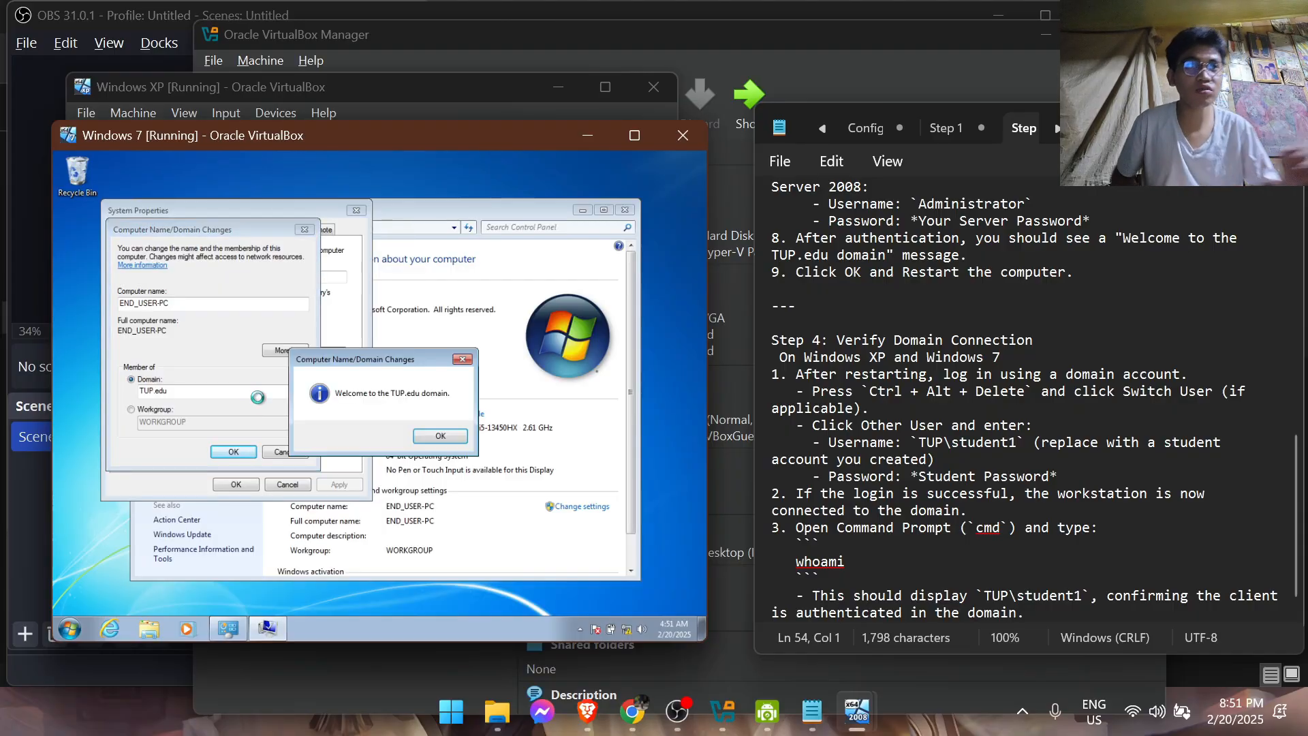
left_click(449, 442)
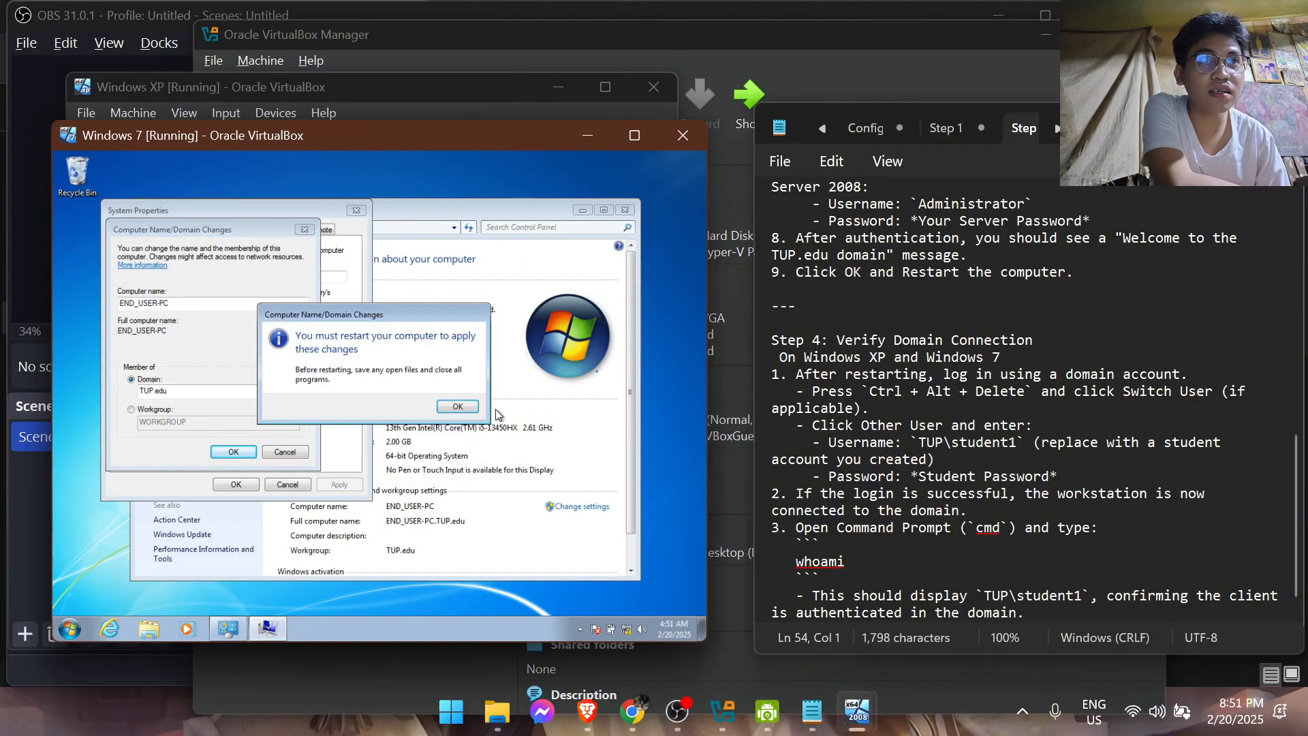
Acknowledge the restart notice and restart the Windows 7 virtual machine
left_click(457, 407)
left_click(69, 628)
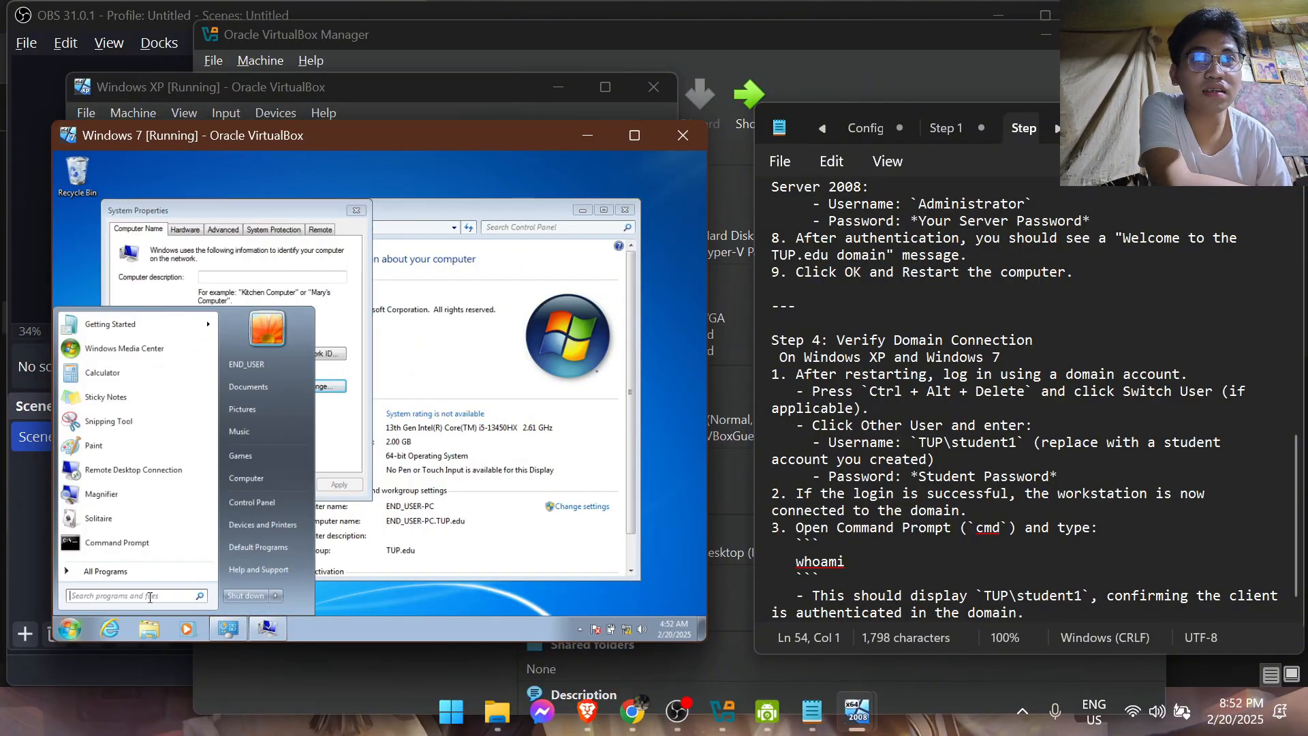
left_click(276, 595)
left_click(311, 580)
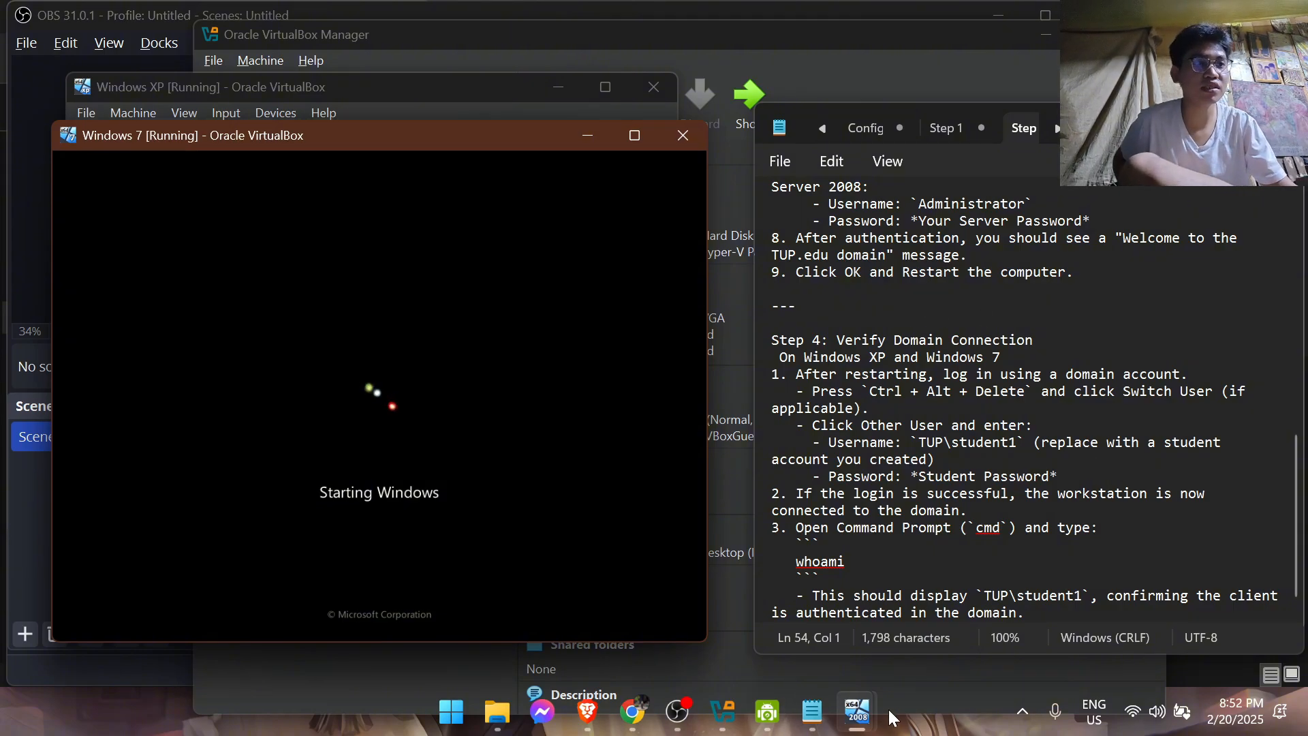
Switch to the Windows Server 2008 virtual machine, close its DHCP console and open Active Directory Users and Computers
left_click(864, 713)
left_click(838, 620)
mouse_move(856, 712)
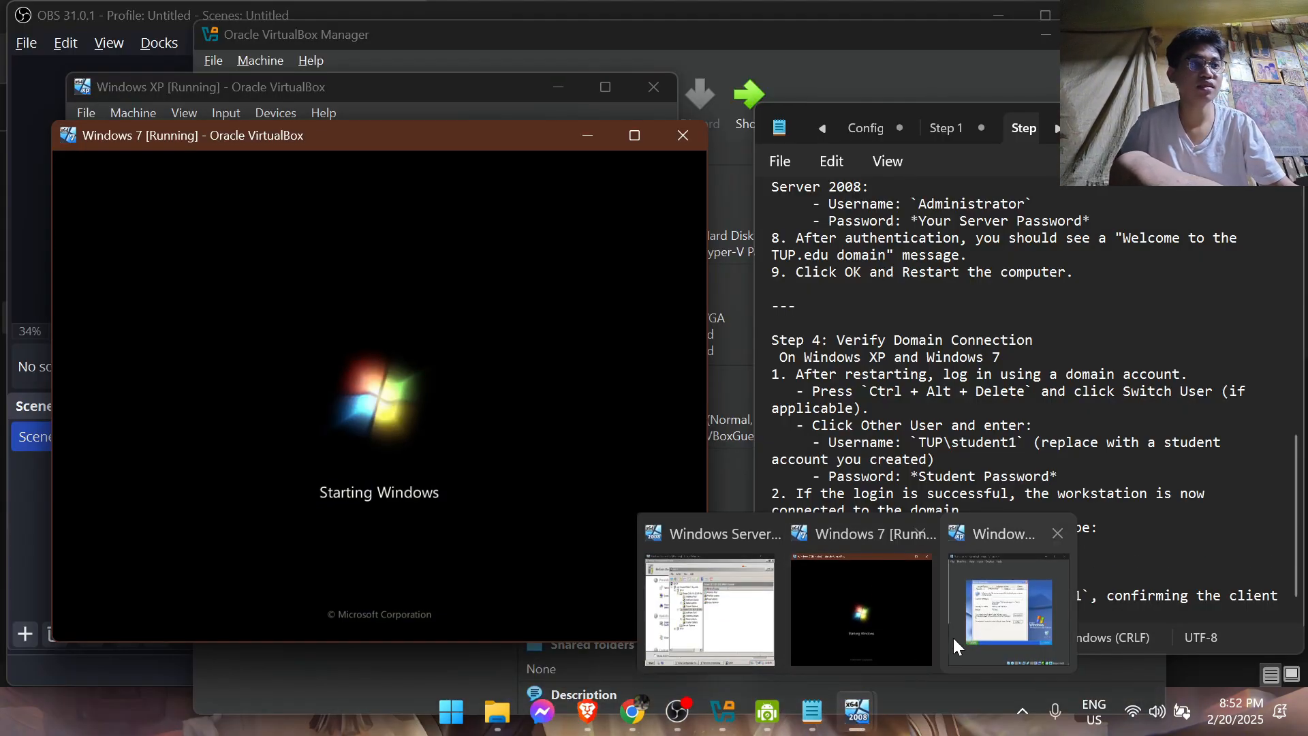
left_click(708, 606)
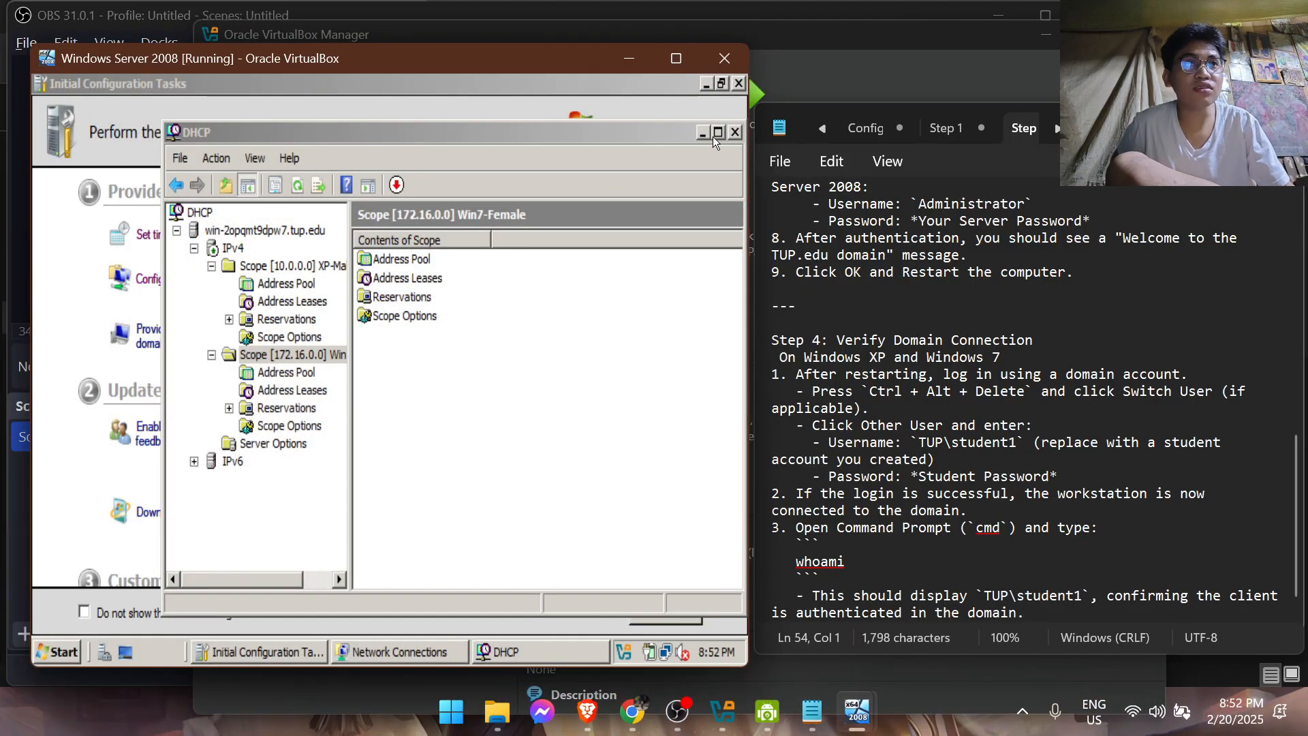
left_click(735, 132)
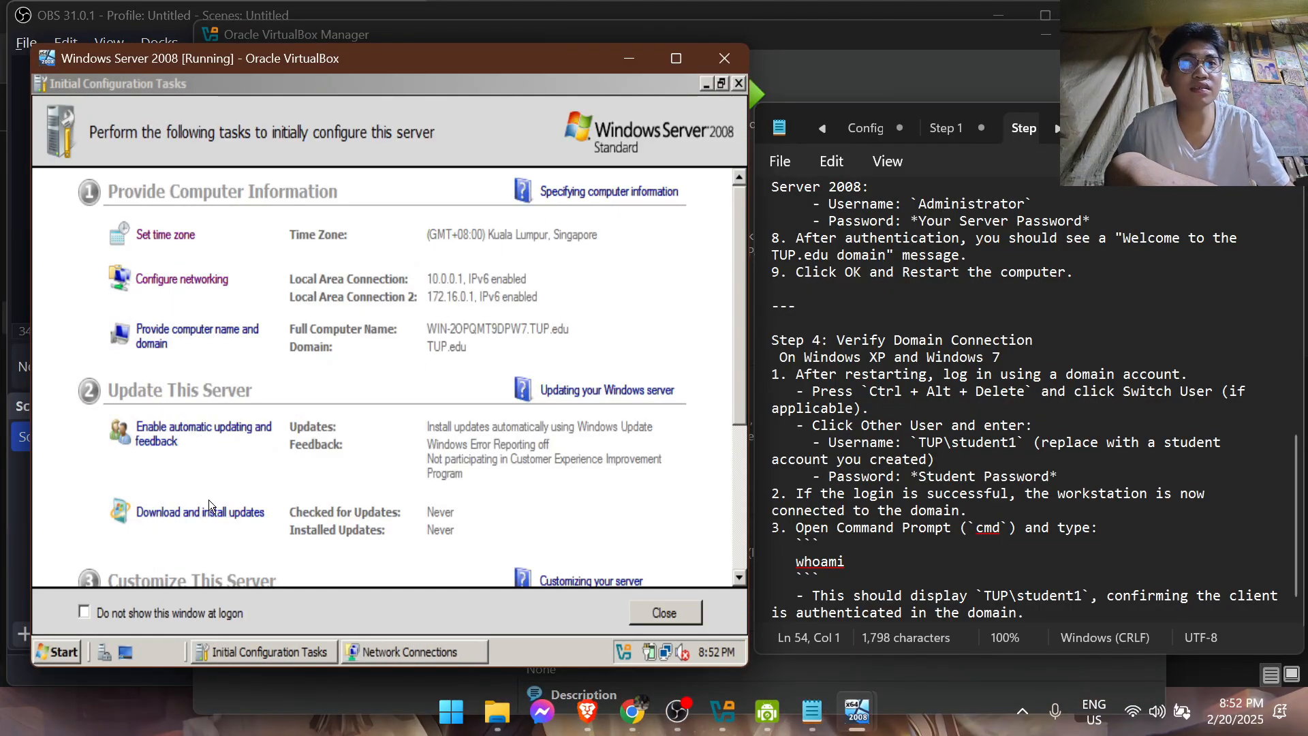
left_click(79, 651)
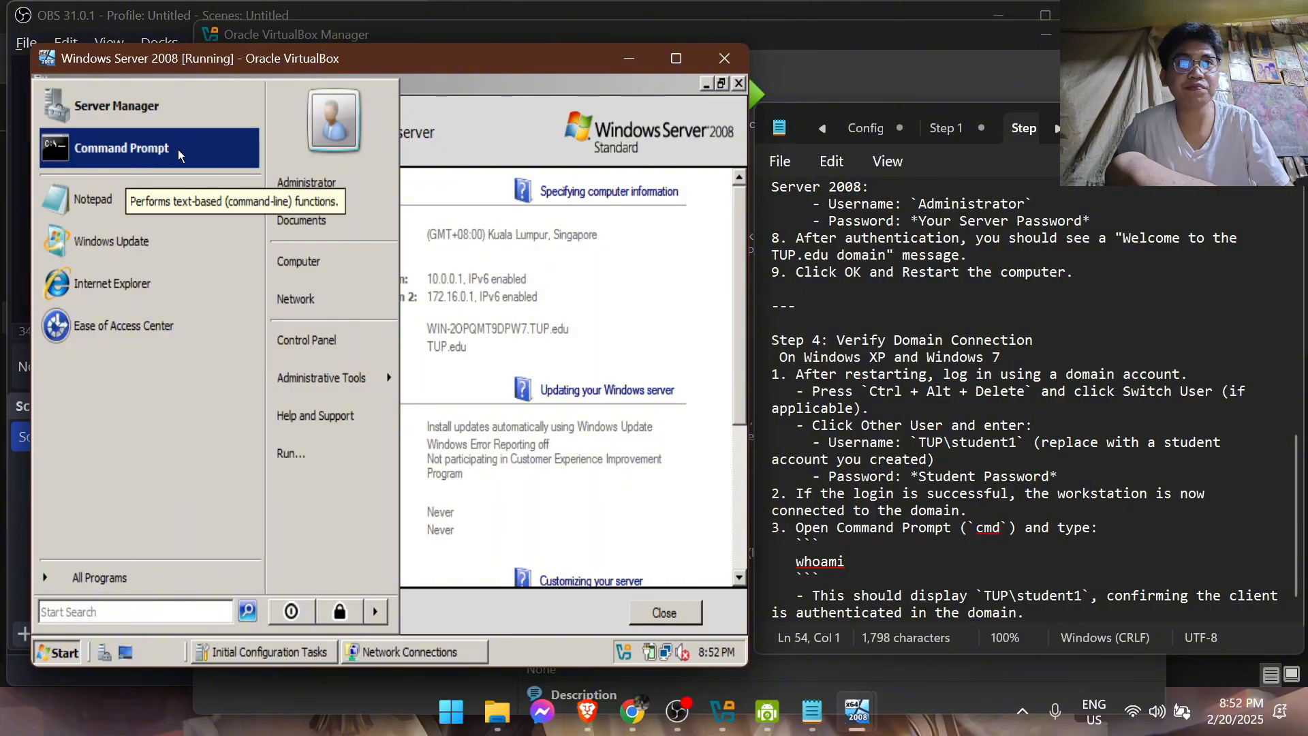
mouse_move(344, 377)
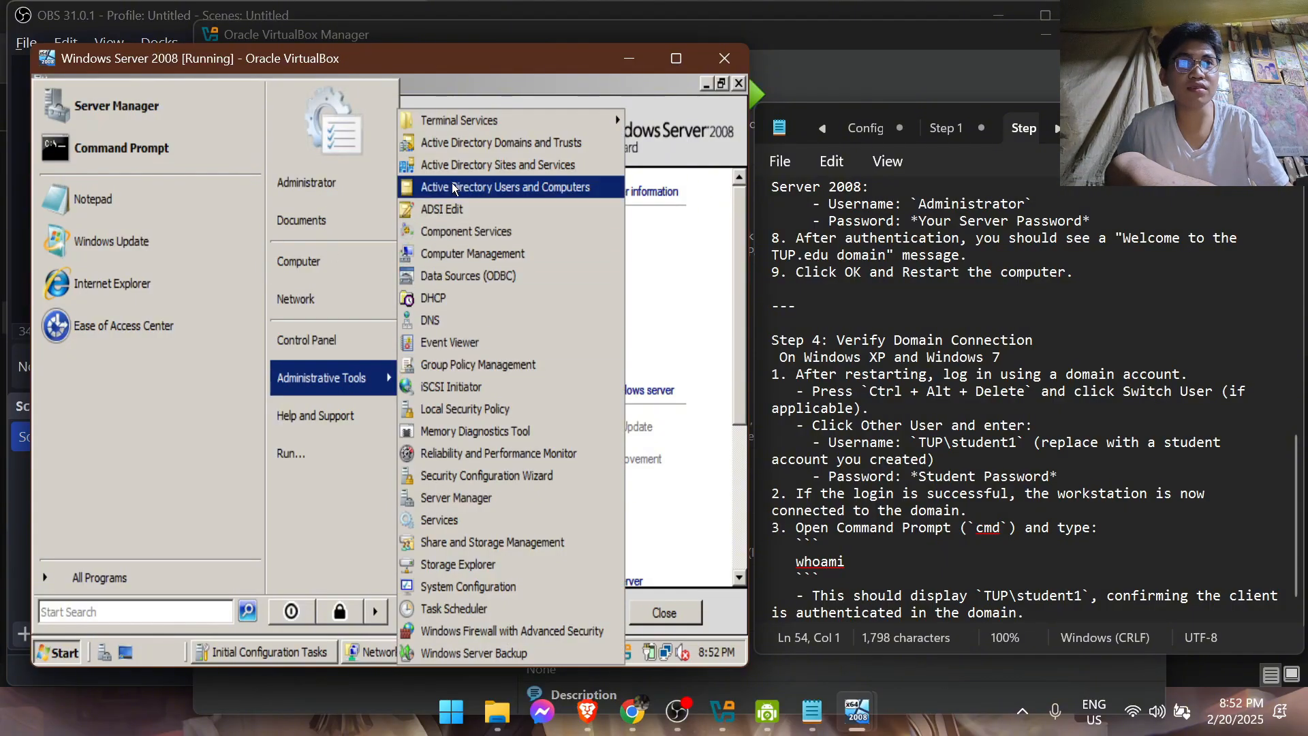
left_click(495, 184)
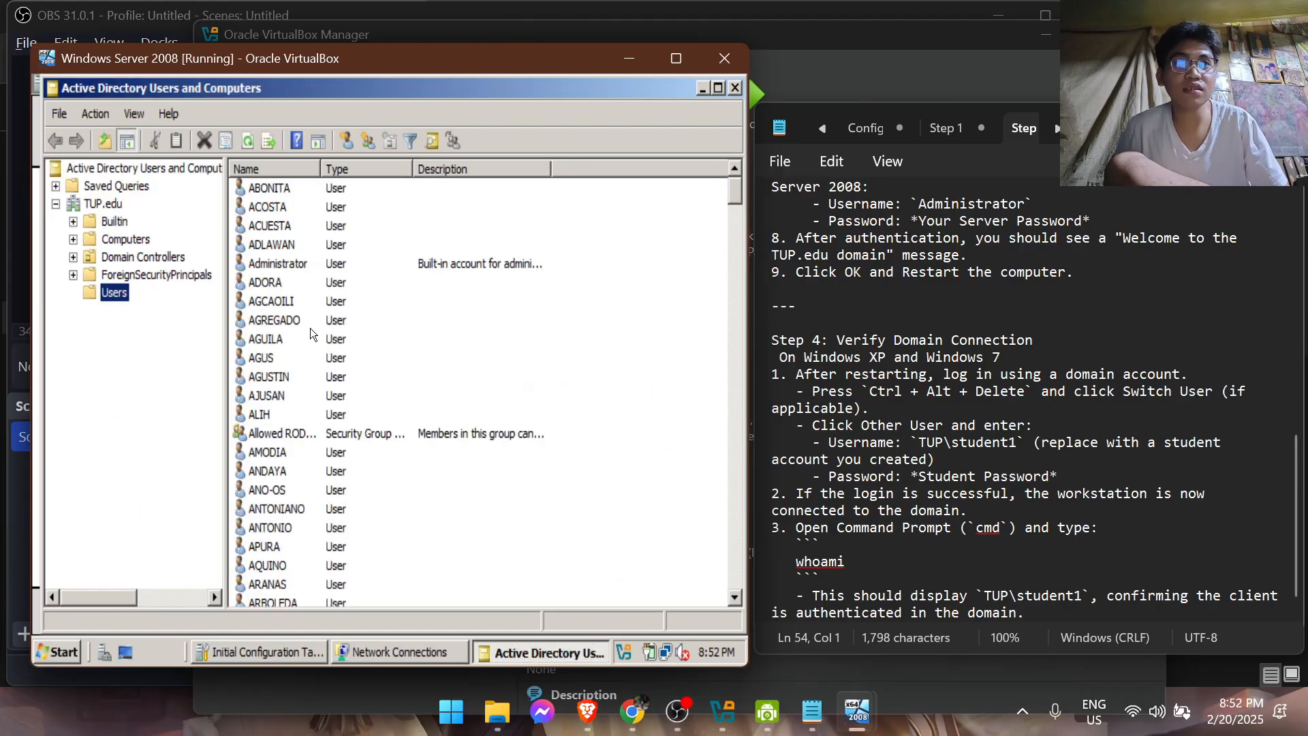
Find the Domain Admins group in TUP.edu's Users container and review its list of members
left_click(407, 301)
scroll(407, 301, "down", 18)
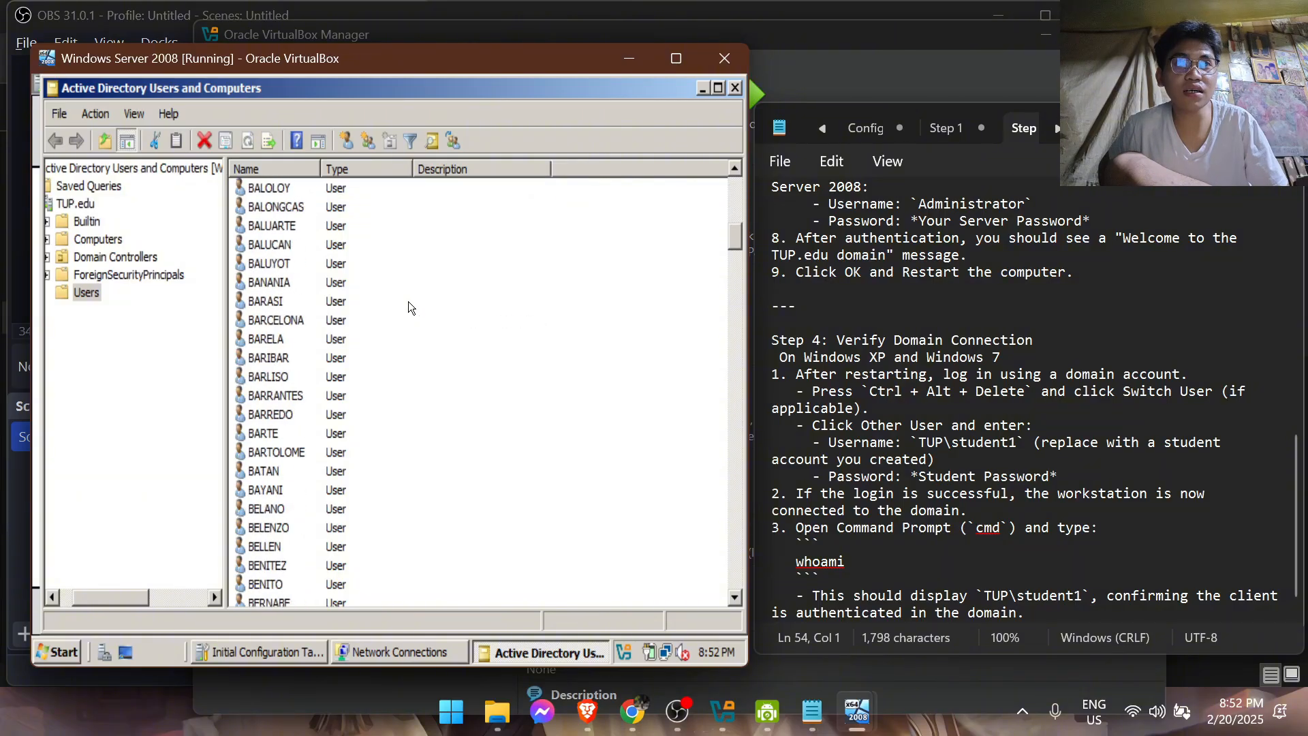
scroll(373, 324, "down", 9)
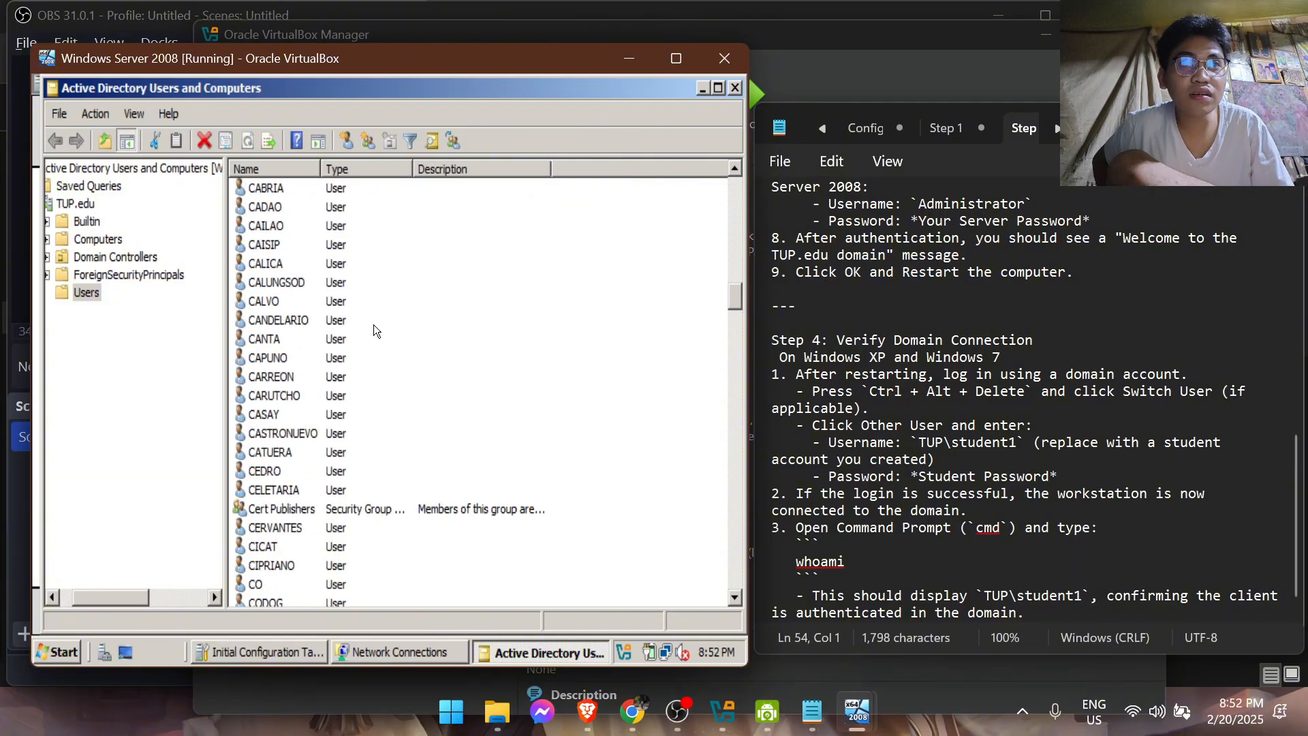
scroll(374, 324, "up", 7)
scroll(373, 325, "up", 2)
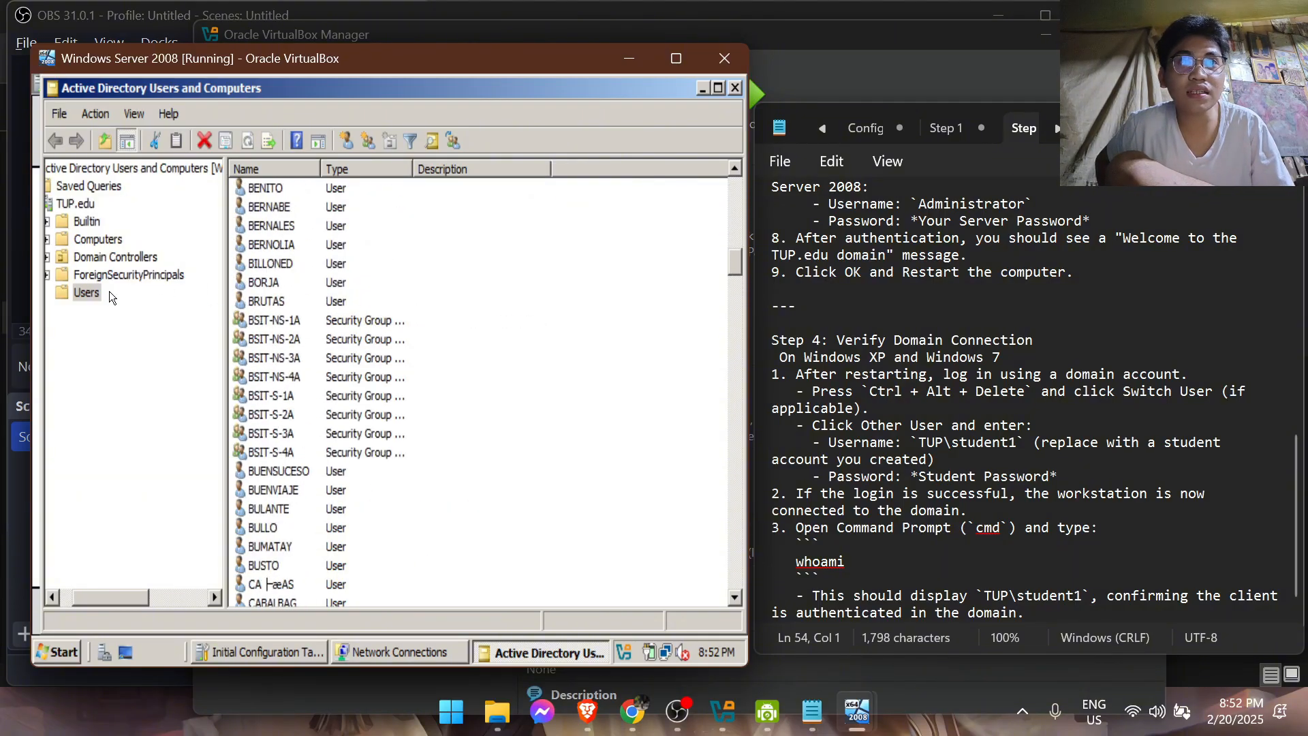
scroll(195, 302, "up", 1)
scroll(337, 308, "down", 3)
scroll(337, 308, "down", 20)
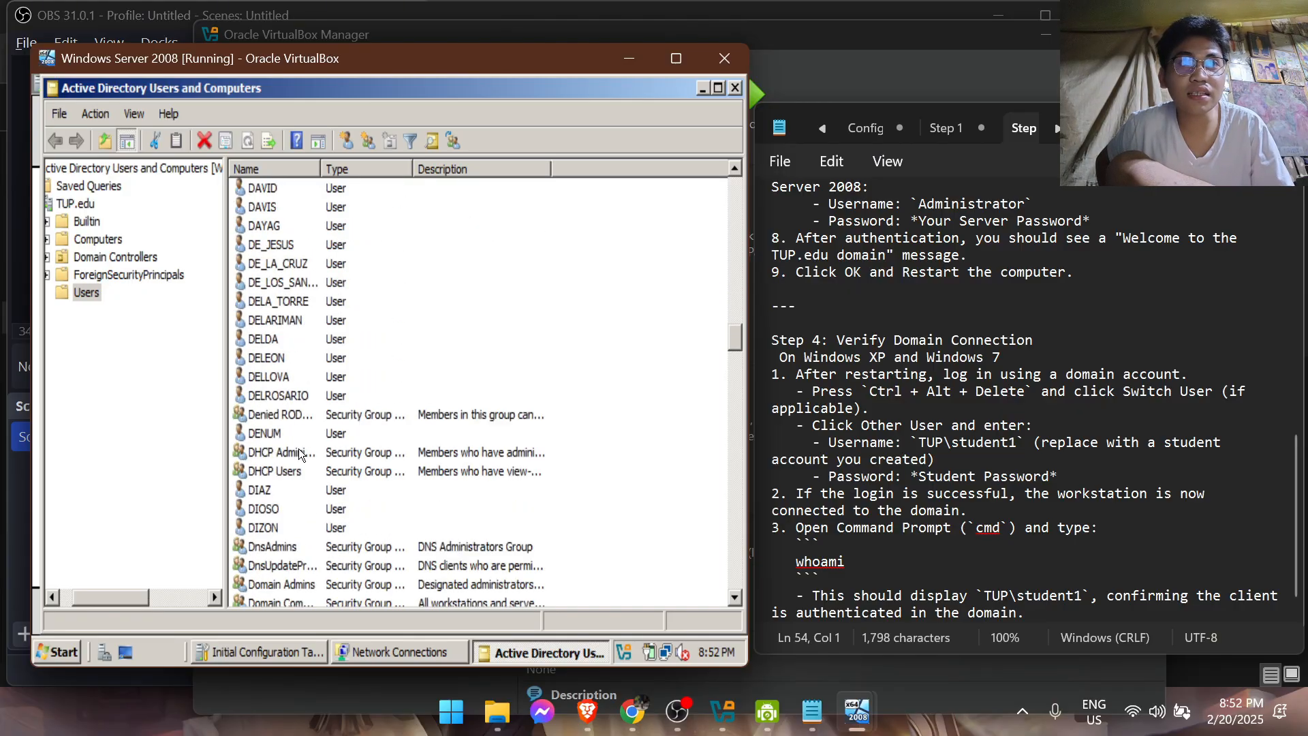
scroll(300, 449, "down", 2)
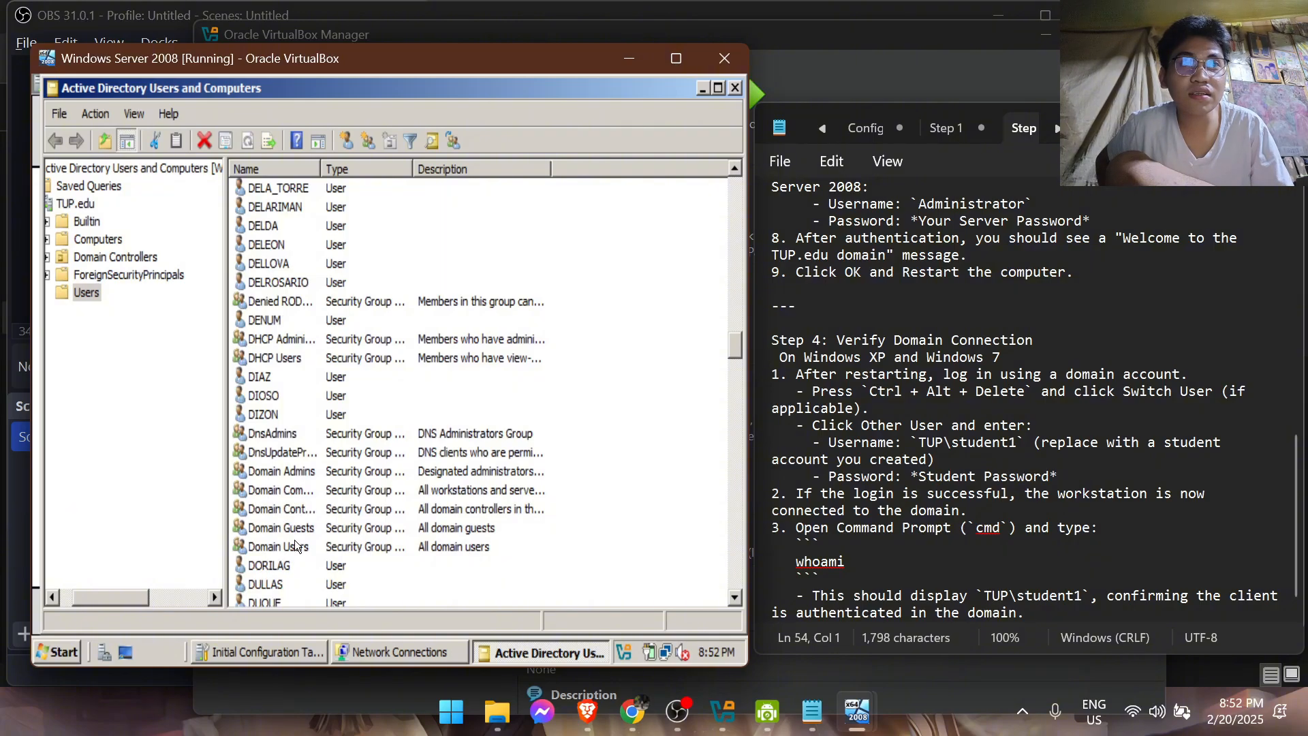
double_click(286, 471)
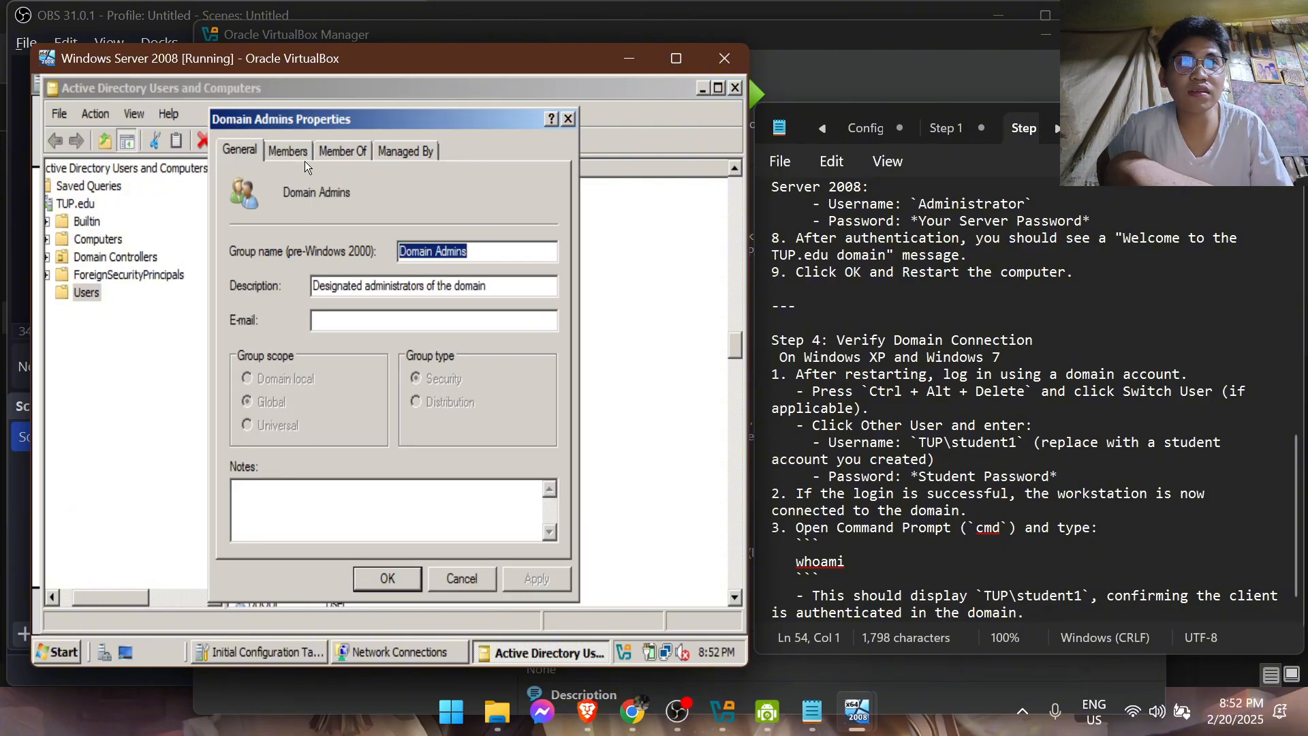
left_click(342, 151)
left_click(287, 151)
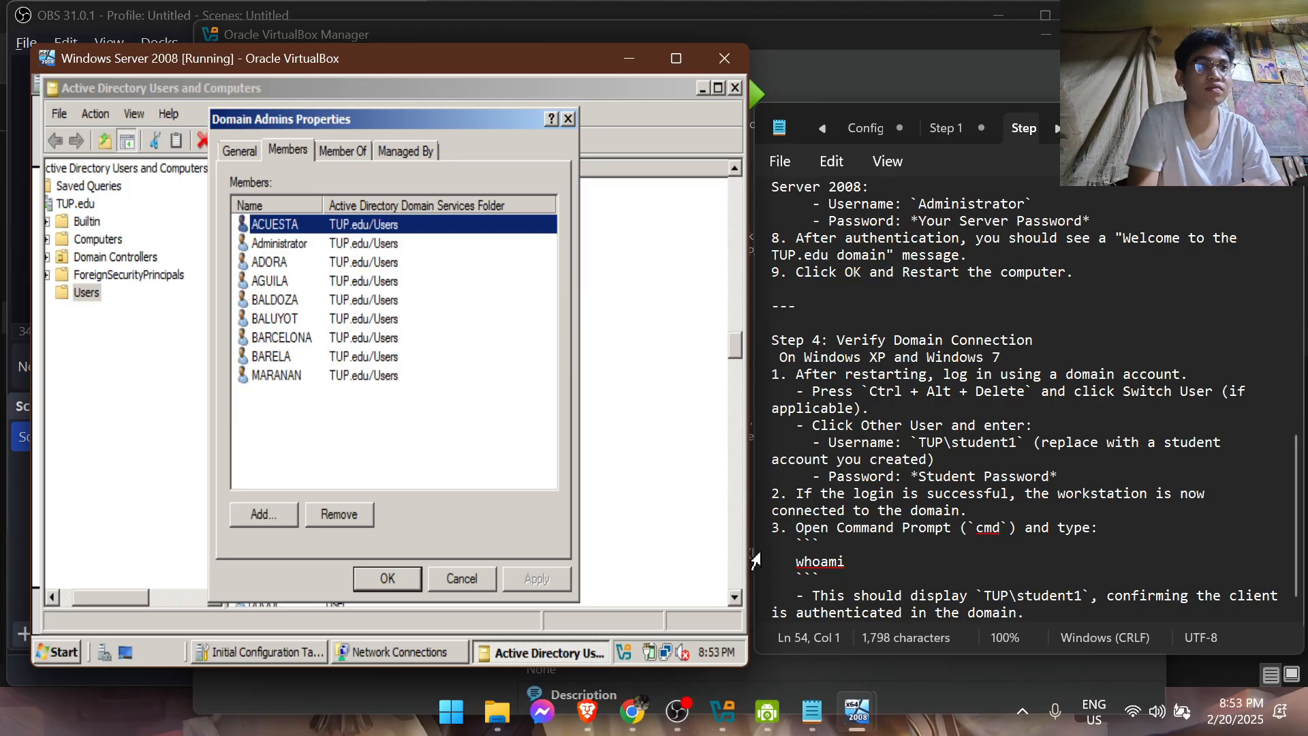
Search the host computer's applications for Microsoft Teams and launch it
left_click(451, 711)
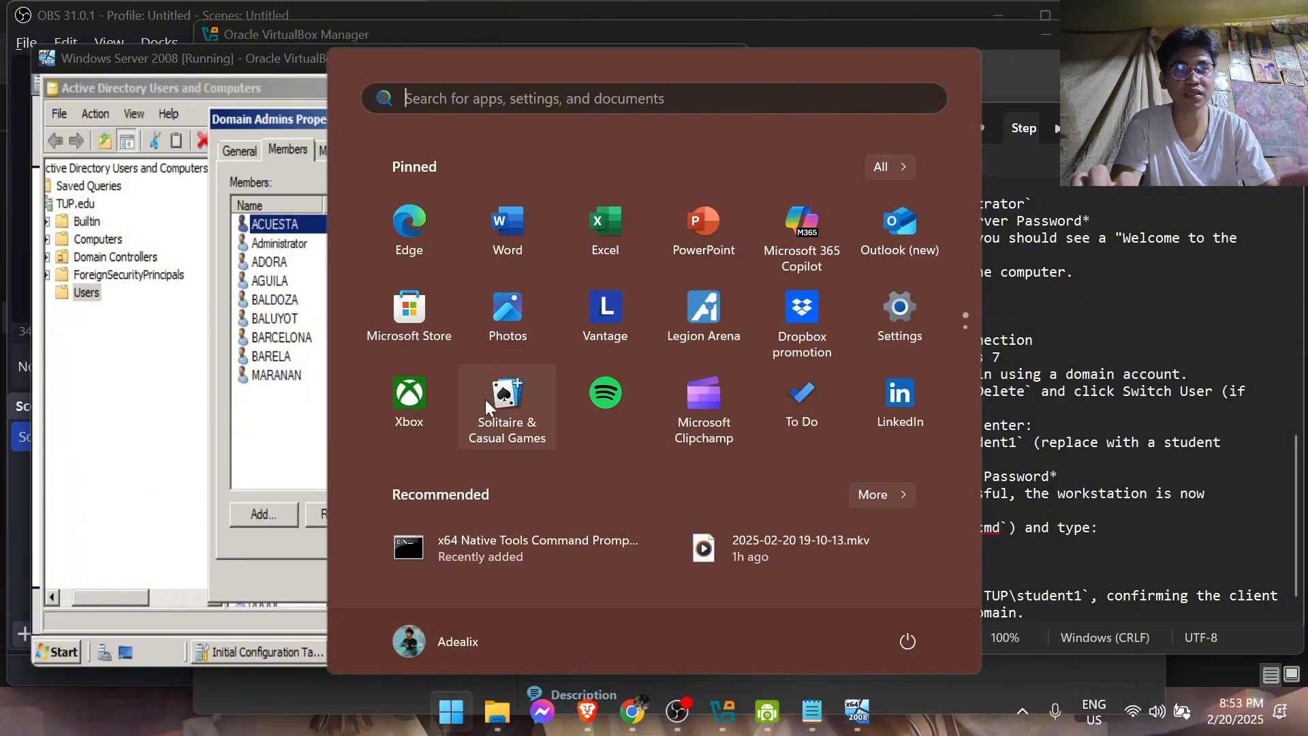
type("mst")
key("BackSpace")
key("BackSpace")
key("BackSpace")
type("tea")
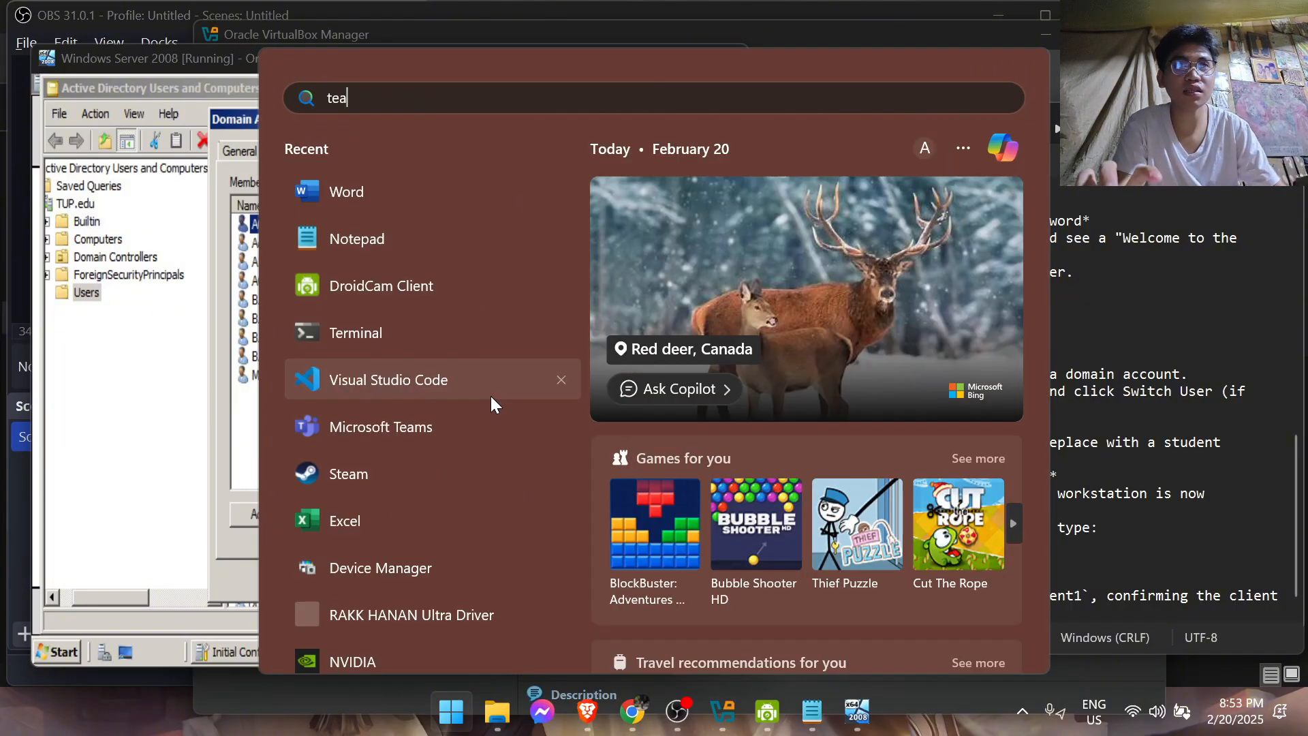
left_click(402, 257)
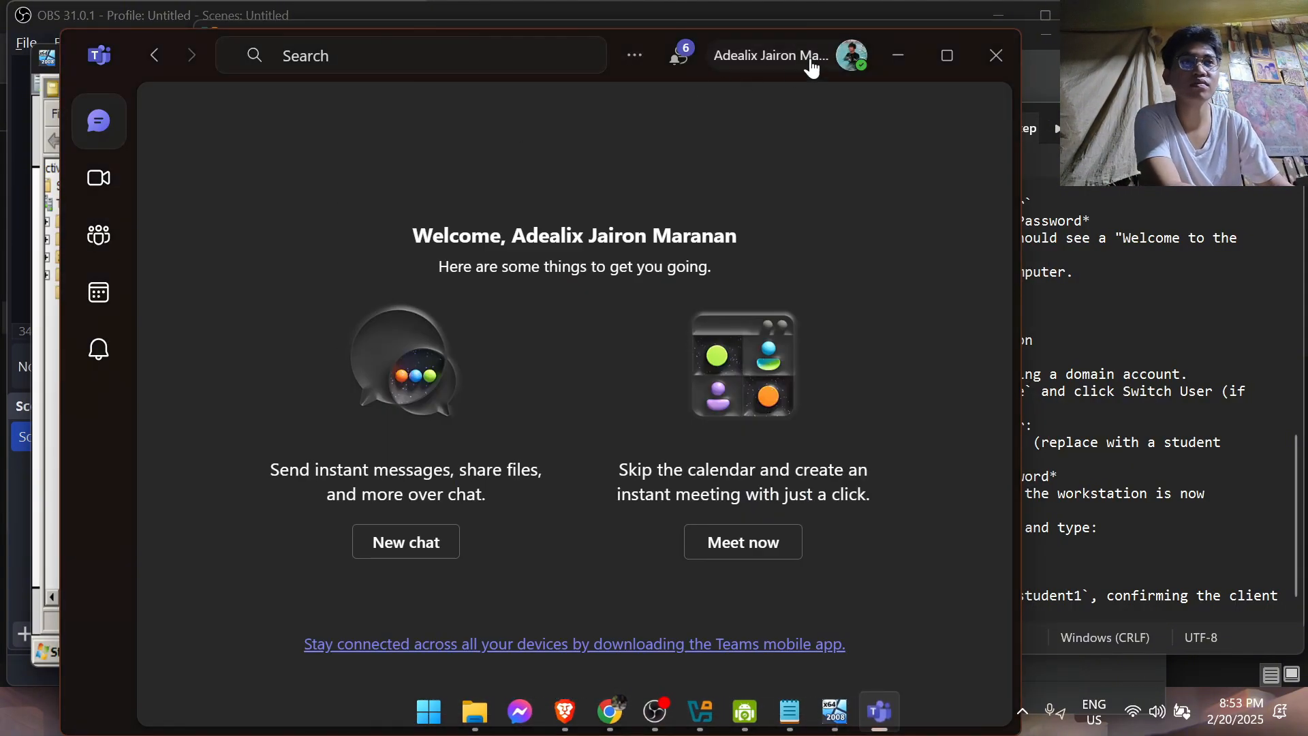
Switch to the other Teams account to view the assignment instructions, and close the first account's Teams window
left_click(811, 57)
left_click(817, 57)
left_click(817, 58)
left_click(793, 308)
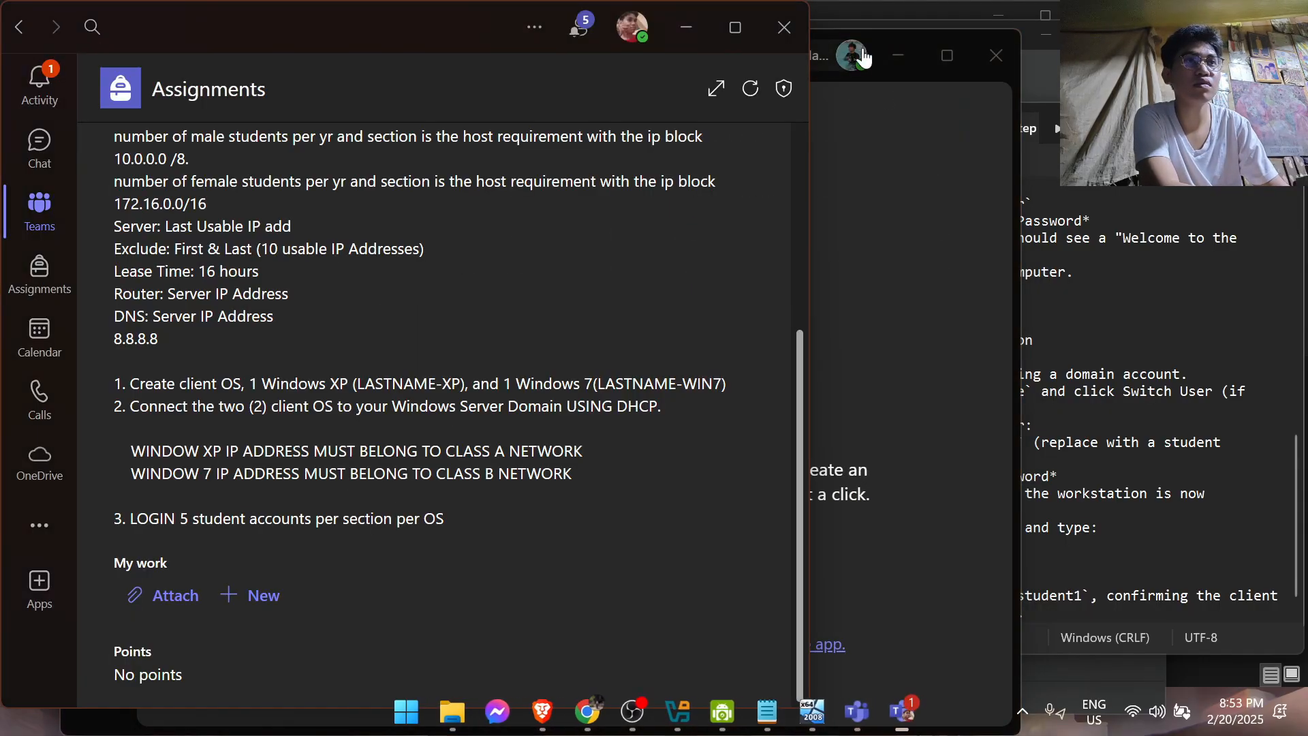
left_click(992, 49)
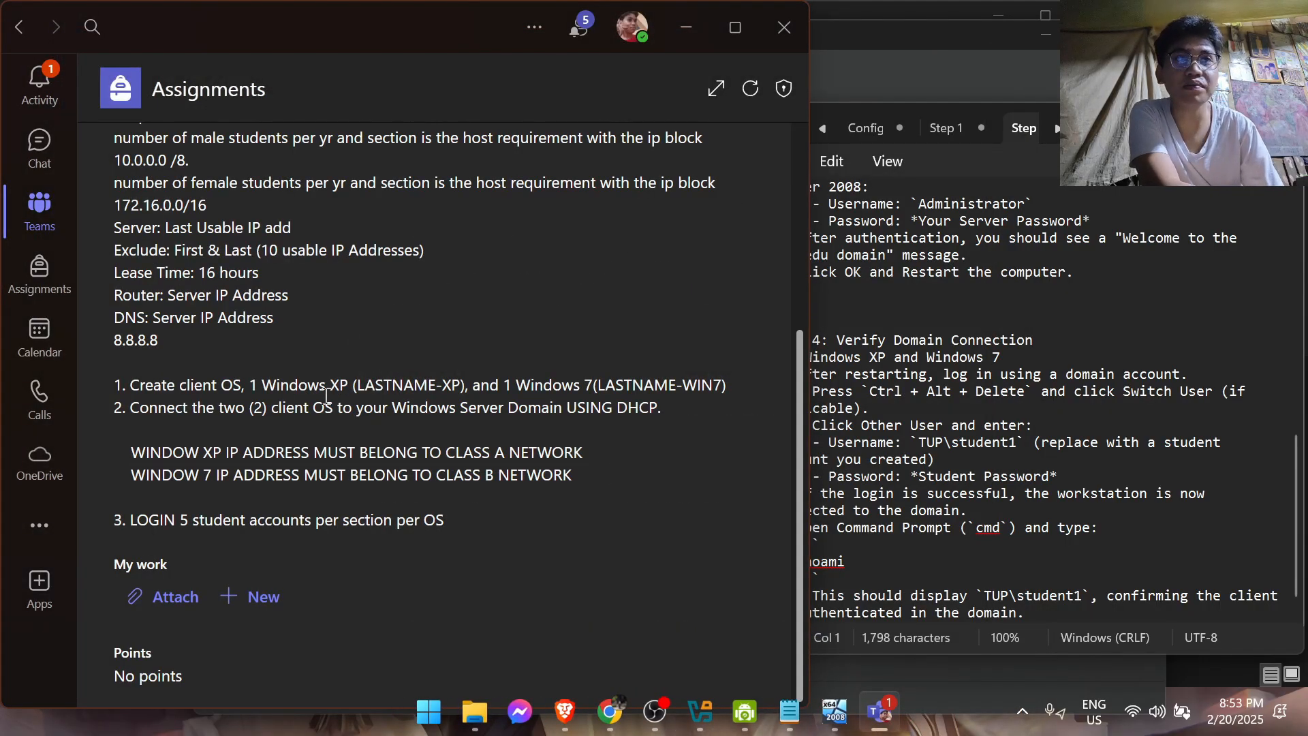
Review the assignment instructions in Teams and the domain verification step in the notes, and minimize the Teams window
scroll(355, 386, "up", 5)
scroll(400, 365, "down", 2)
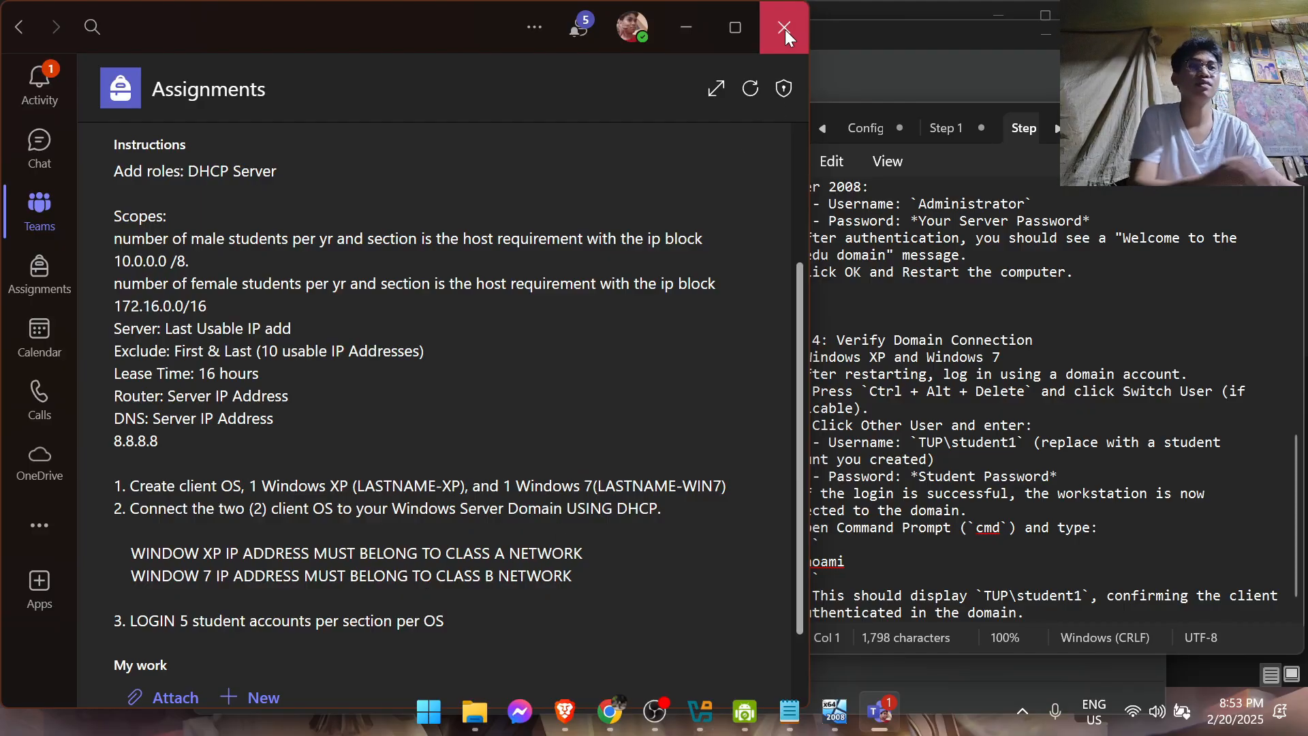
left_click(913, 325)
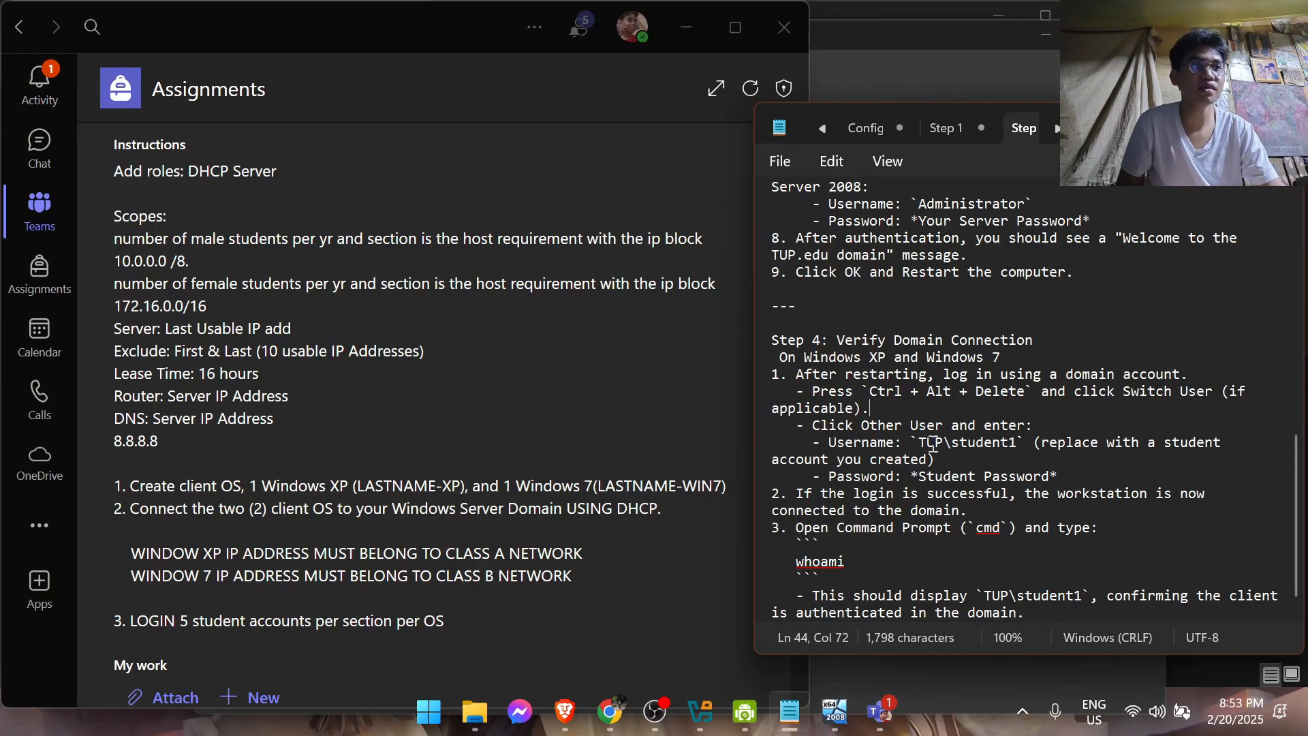
mouse_move(790, 724)
left_click(688, 28)
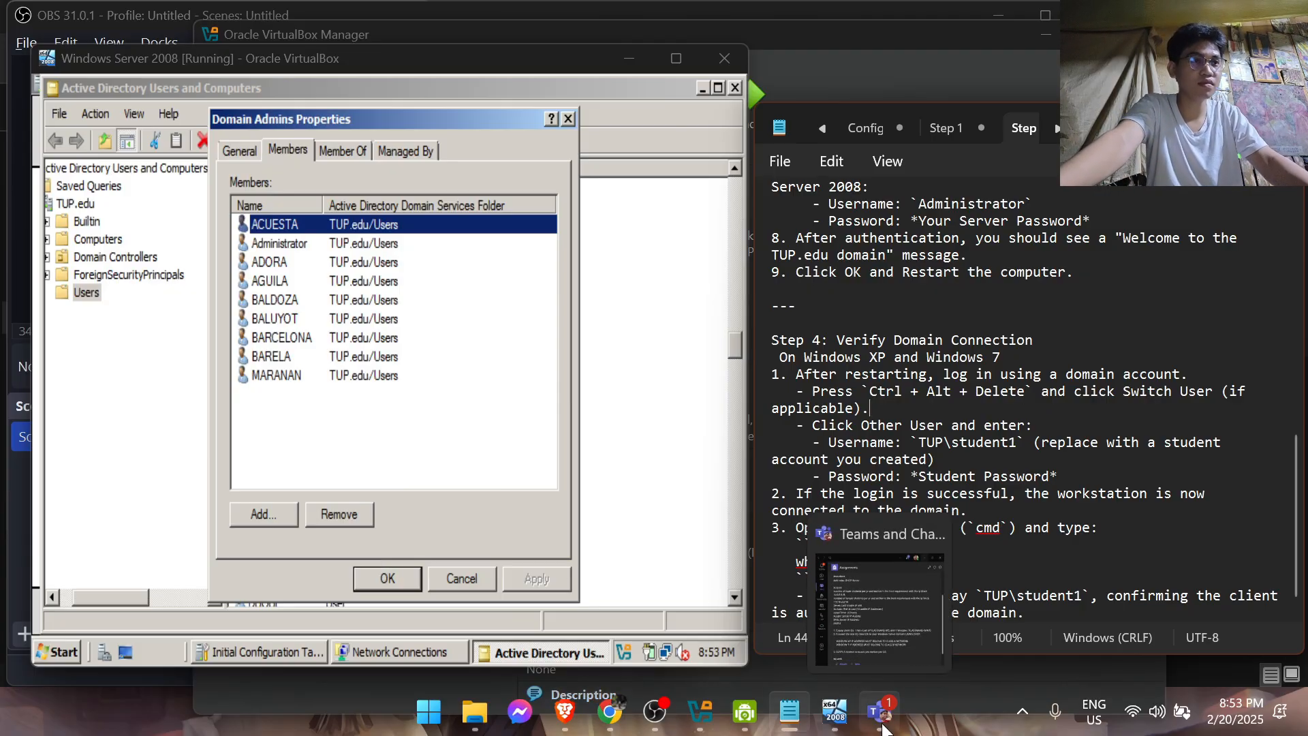
Switch to the Windows 7 virtual machine and send it the Ctrl-Alt-Del sequence to open the logon screen
mouse_move(823, 726)
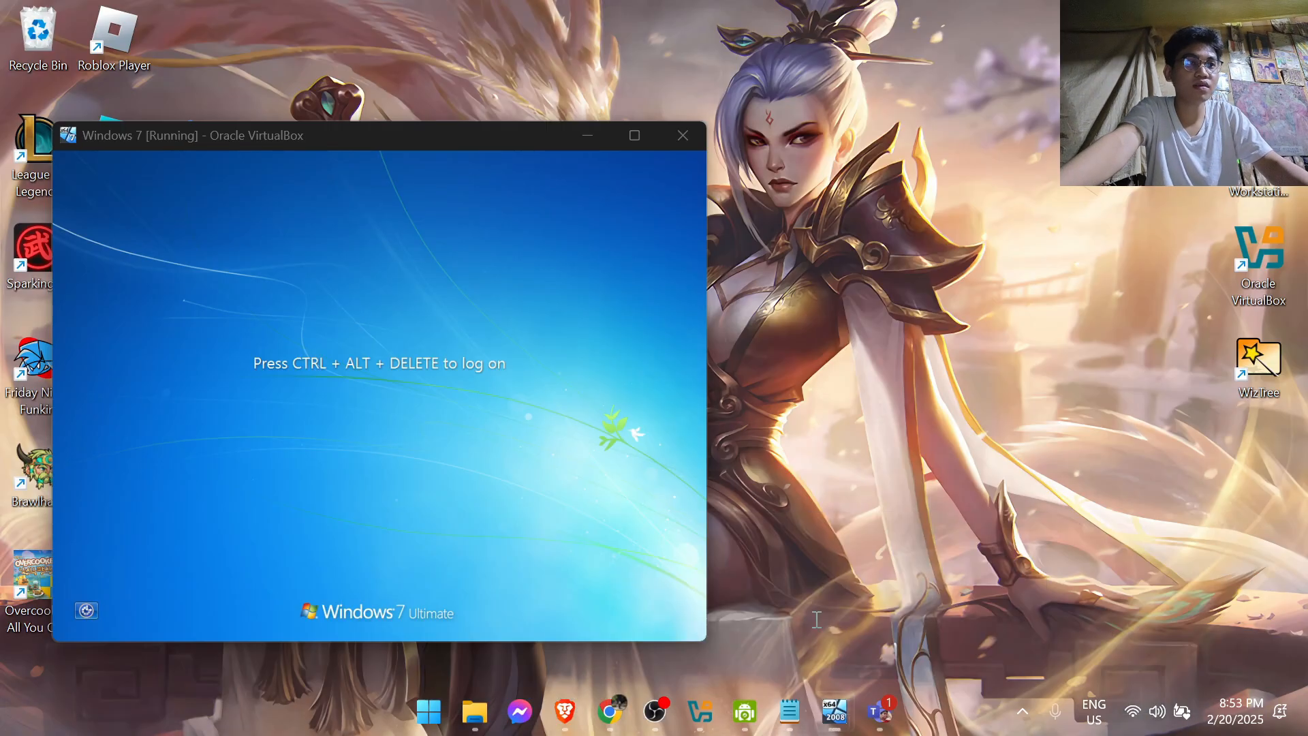
left_click(843, 647)
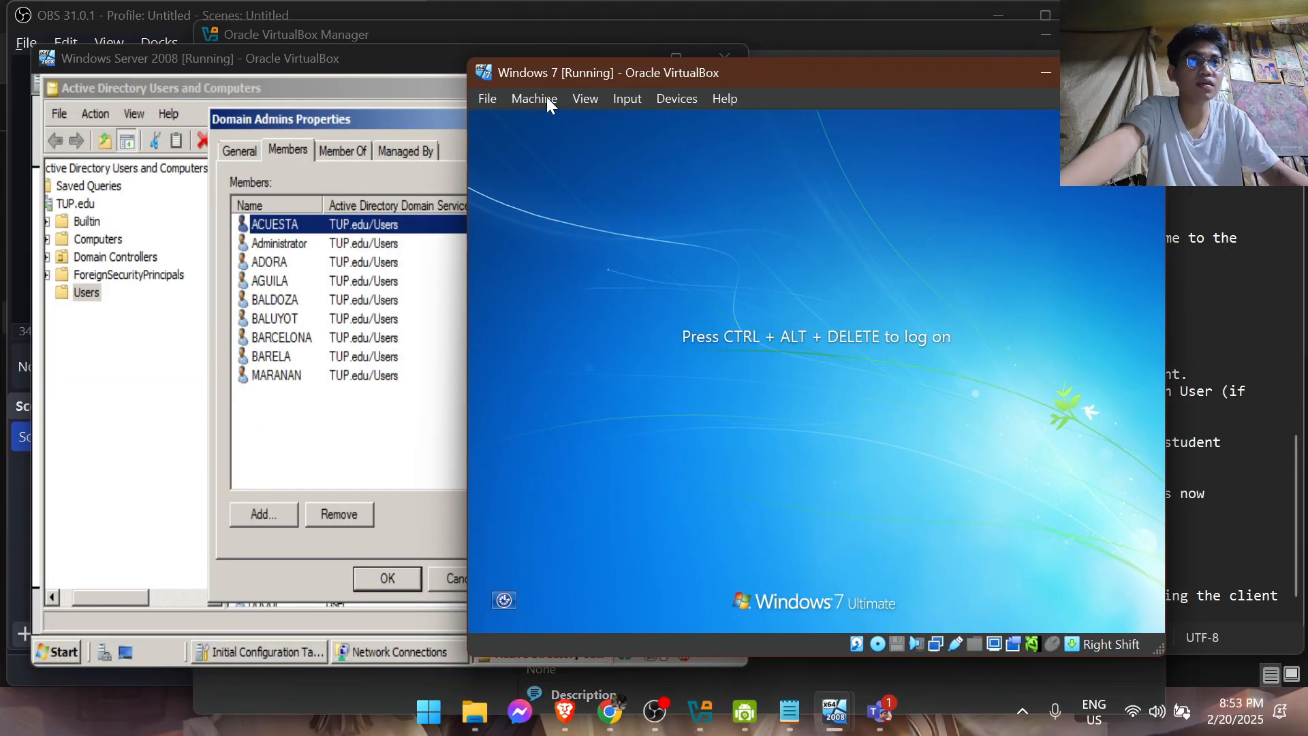
left_click(625, 98)
mouse_move(641, 126)
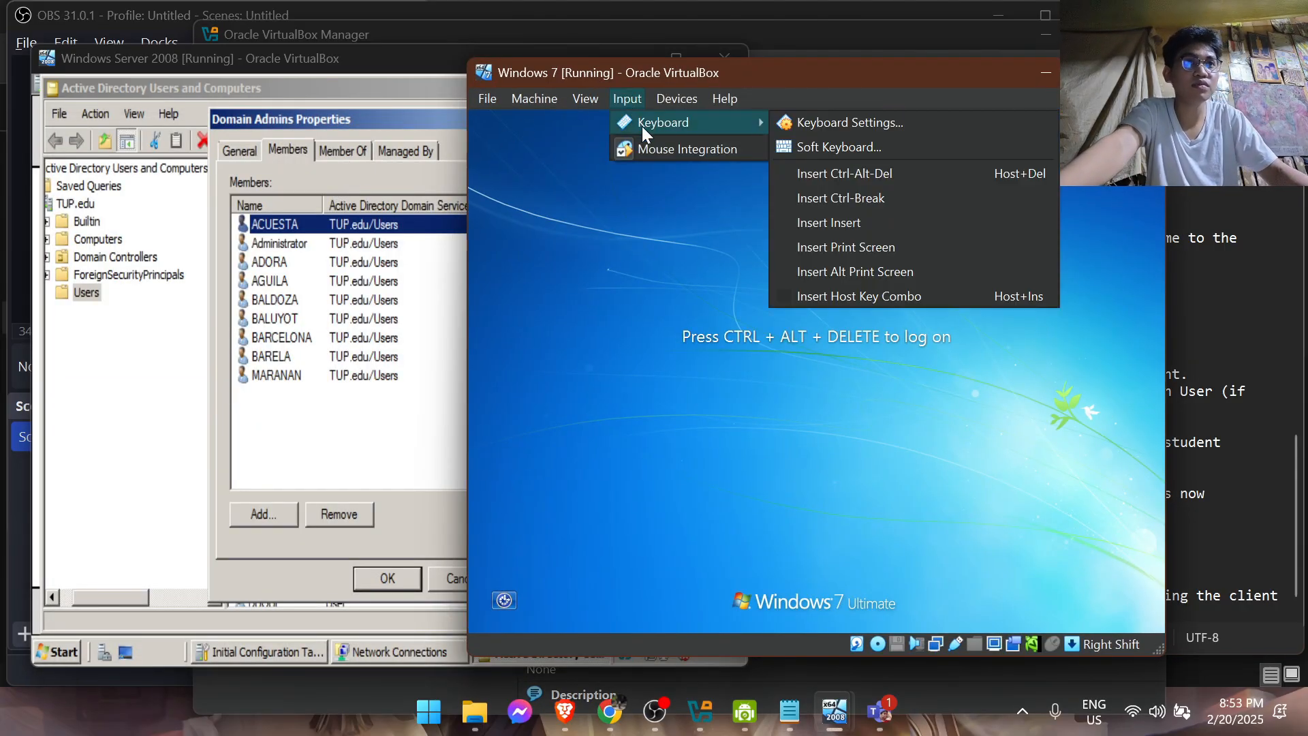
left_click(872, 173)
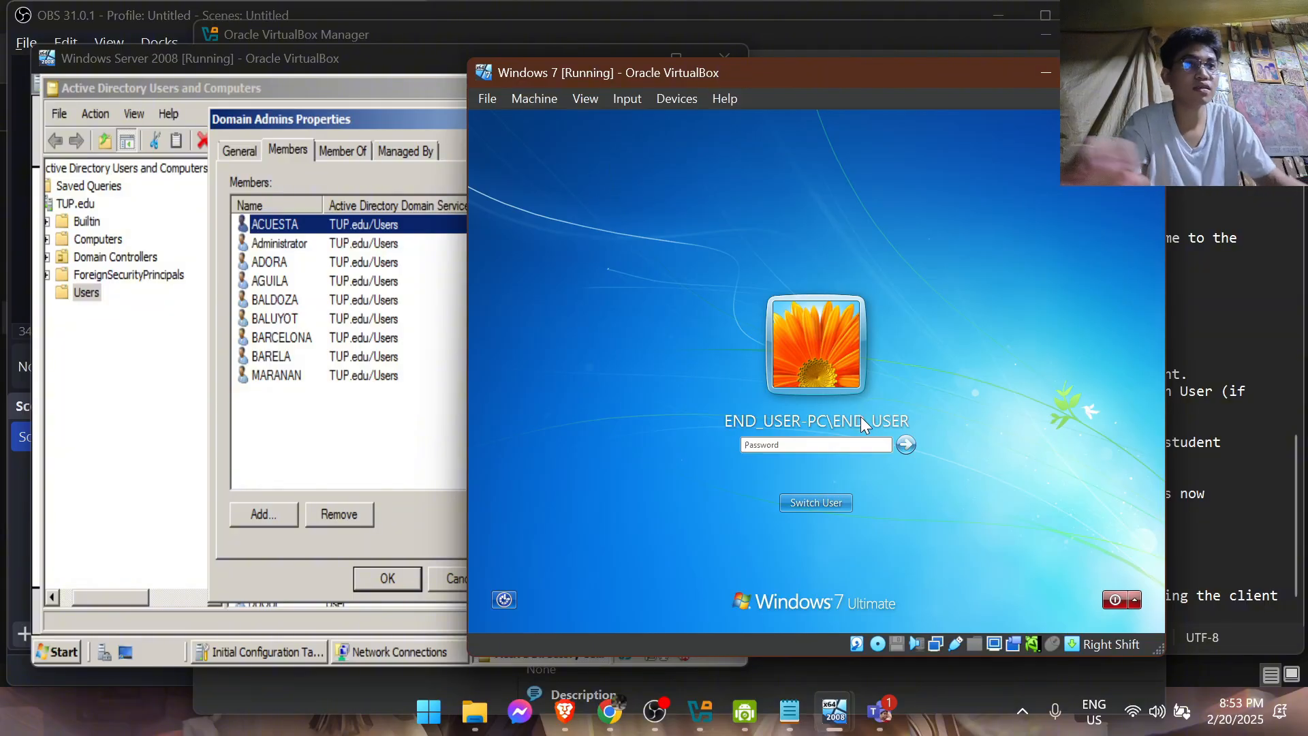
left_click(826, 505)
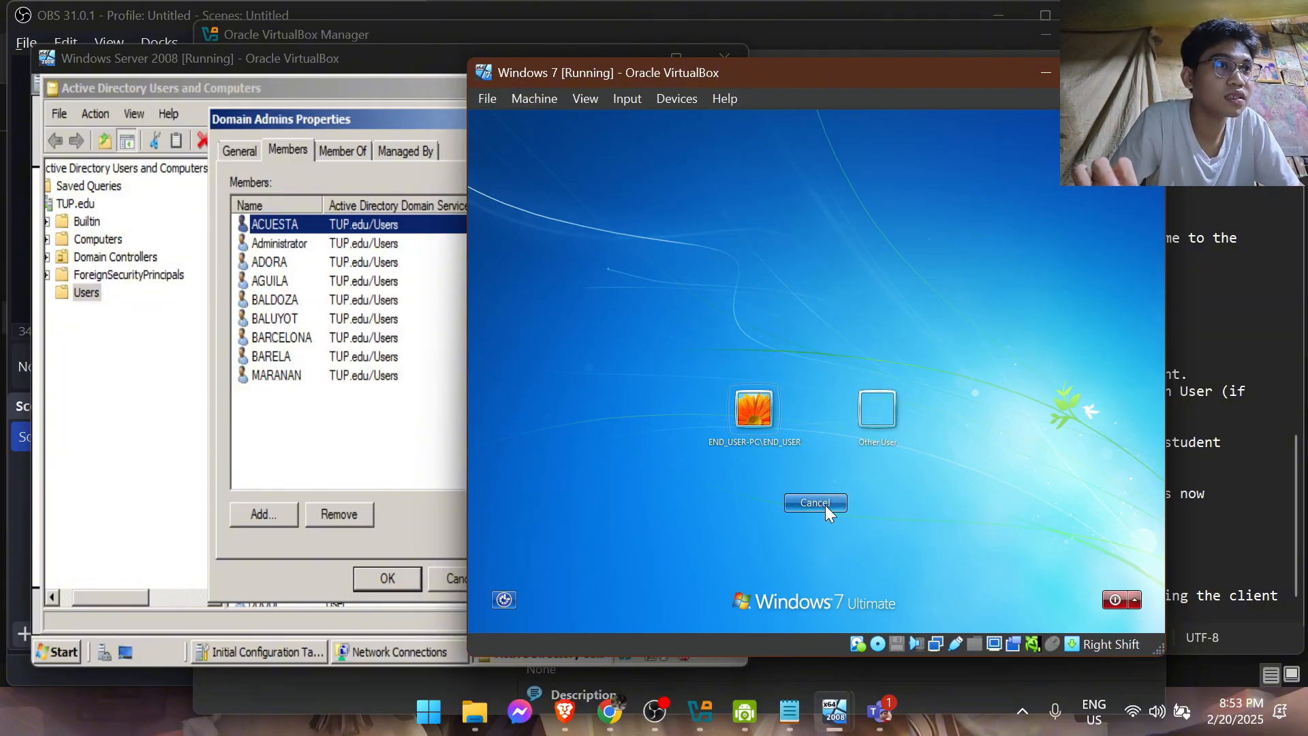
left_click(885, 428)
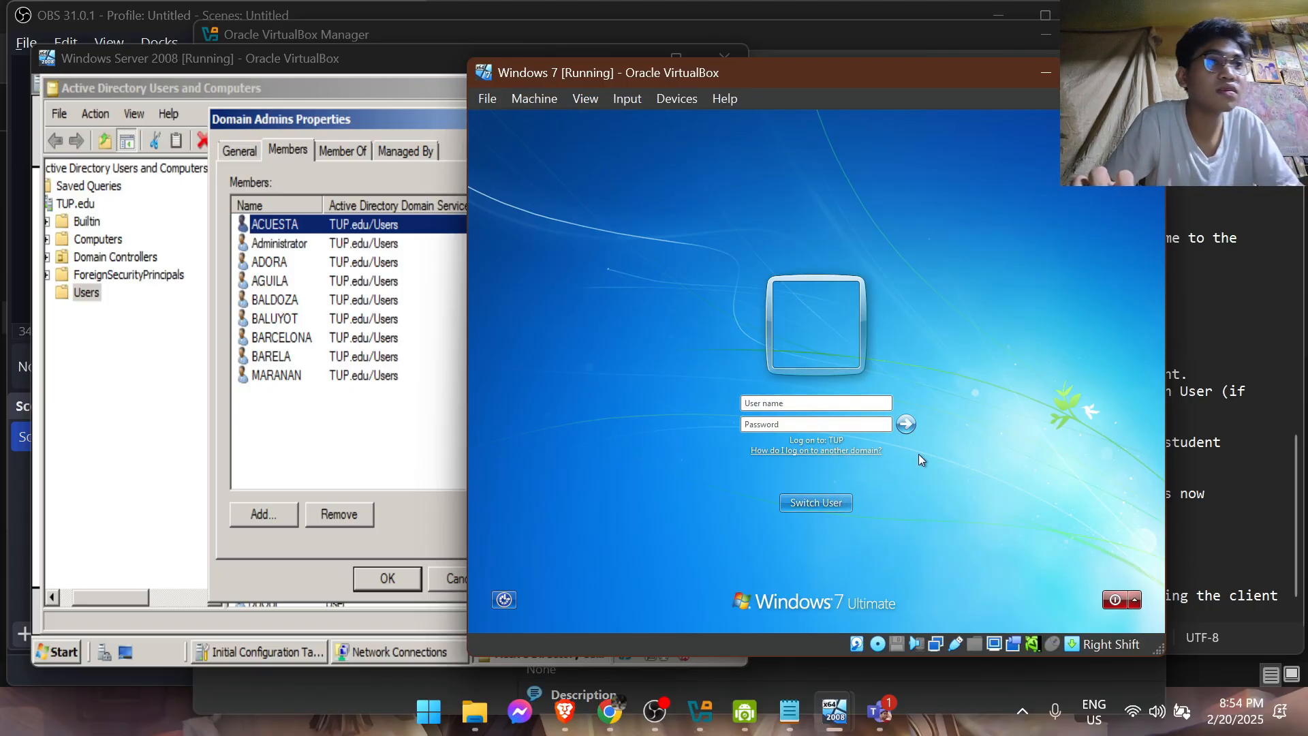
left_click(825, 502)
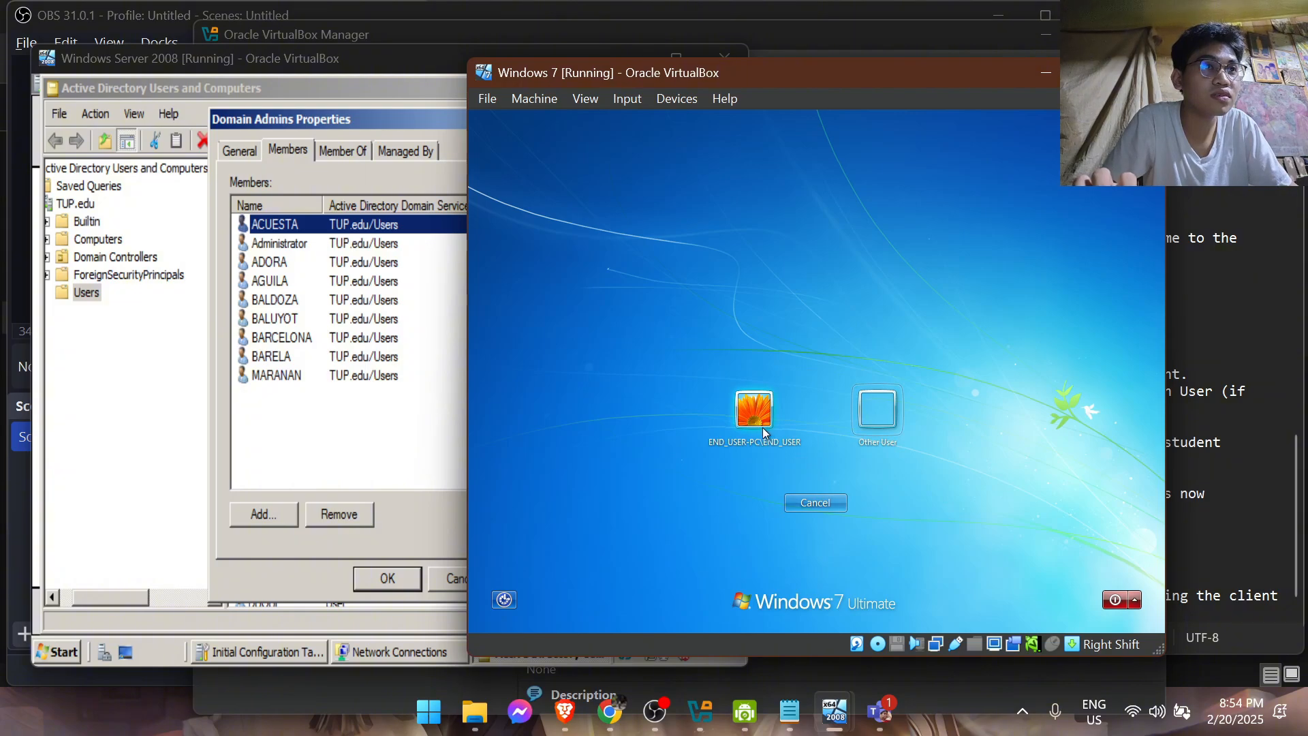
Log on to Windows 7 with the local END_USER-PC\END_USER account by entering its account password
left_click(754, 410)
type("•••••••••••")
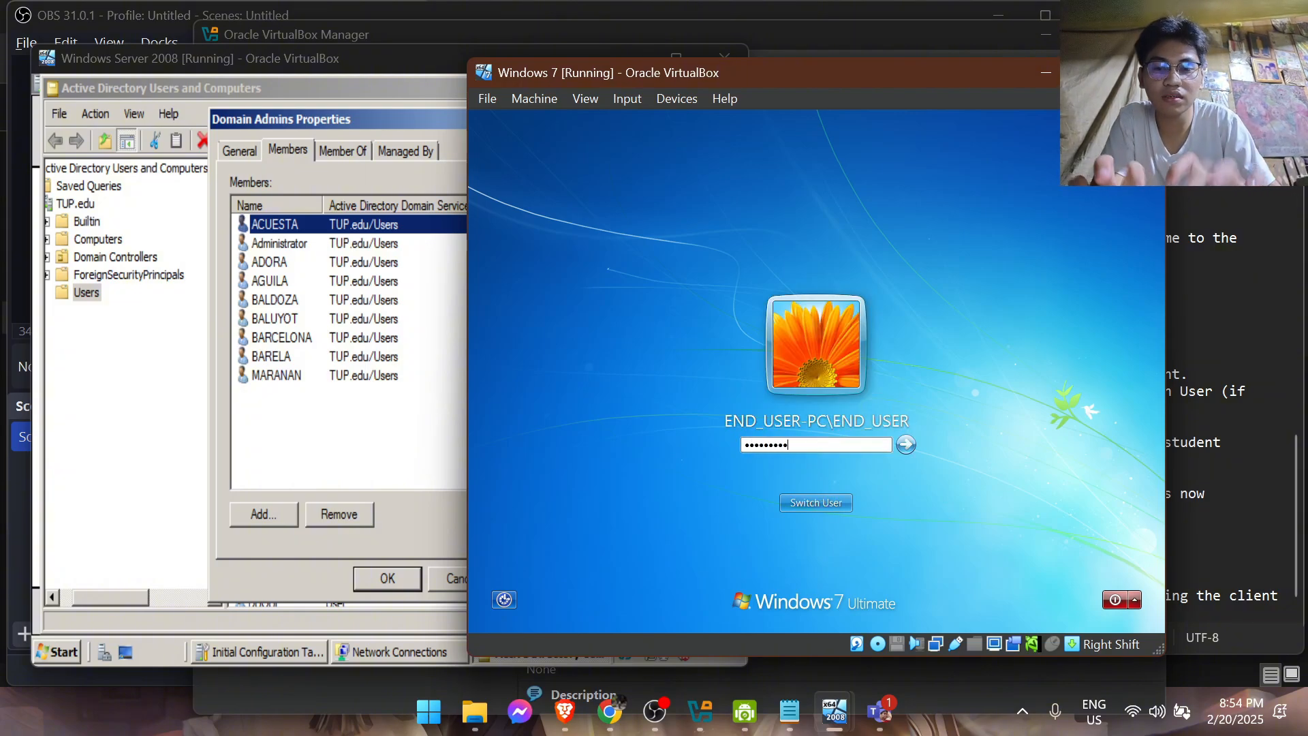
key("Return")
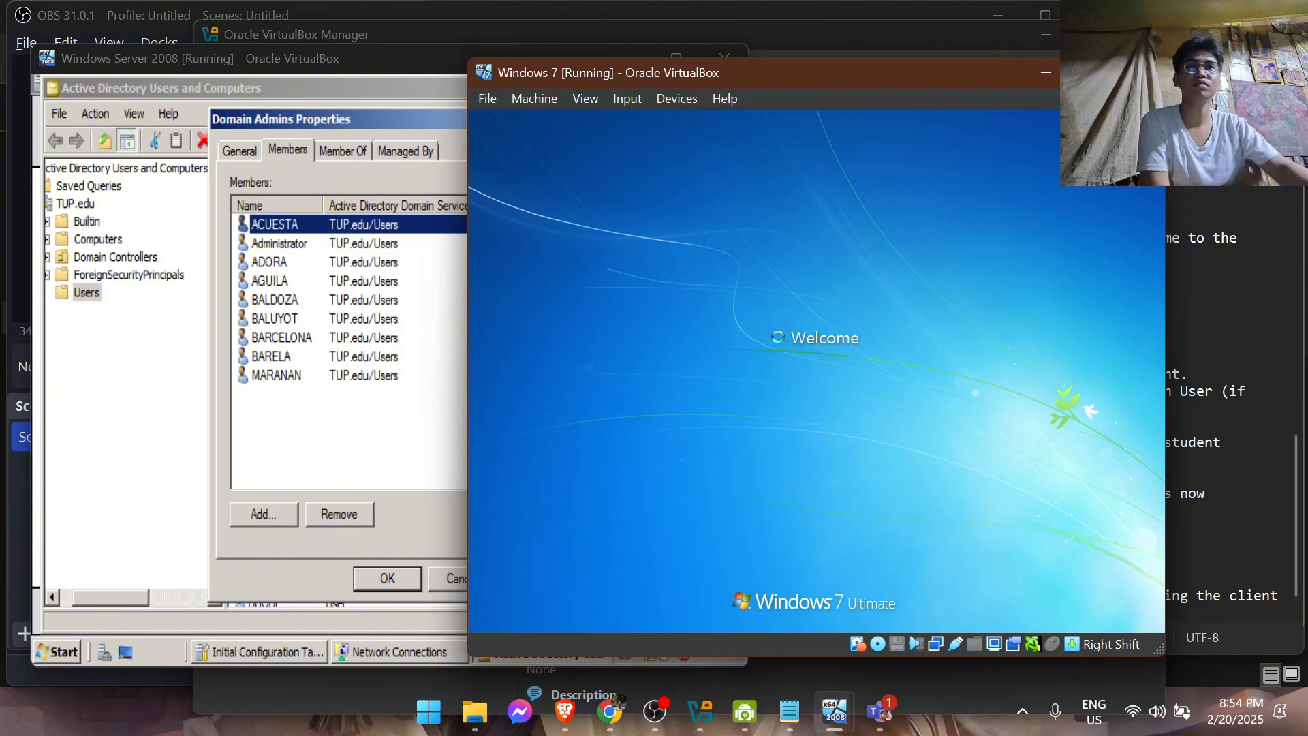